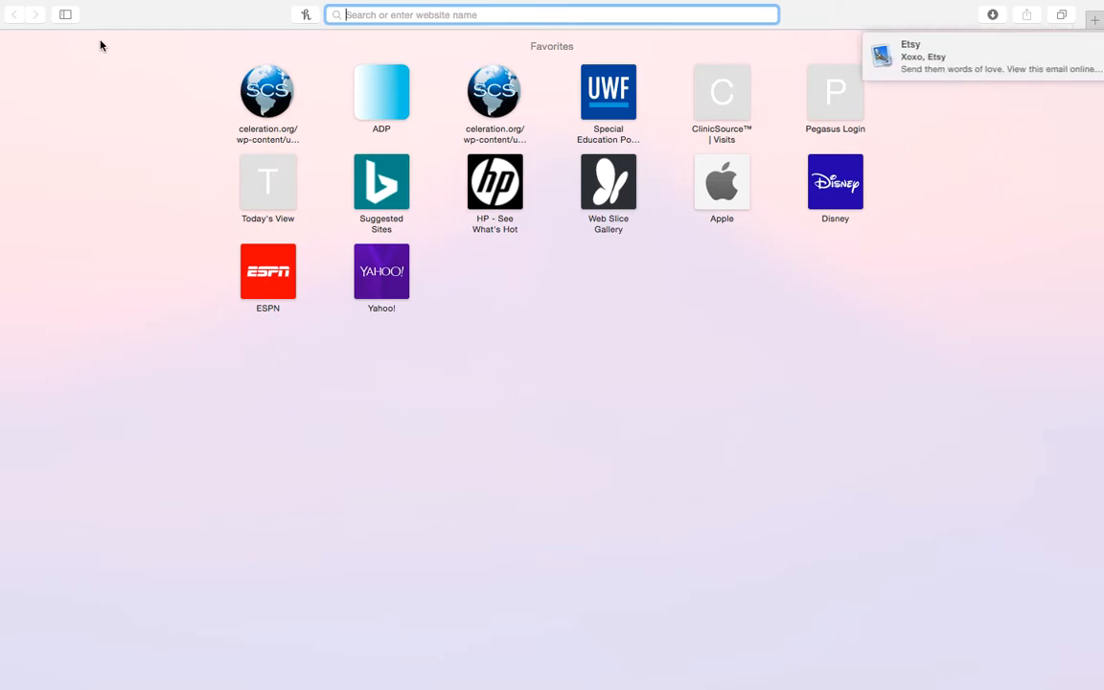
Search the web for 'google forms' and open the Google Forms product page.
text(google forms)
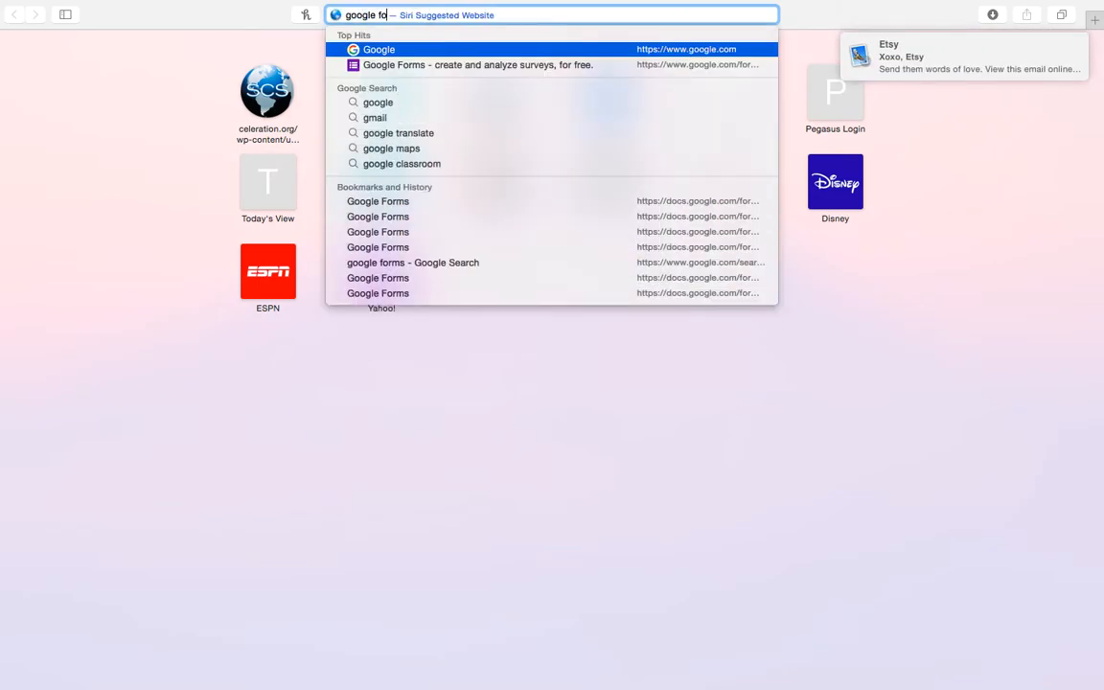
key(Return)
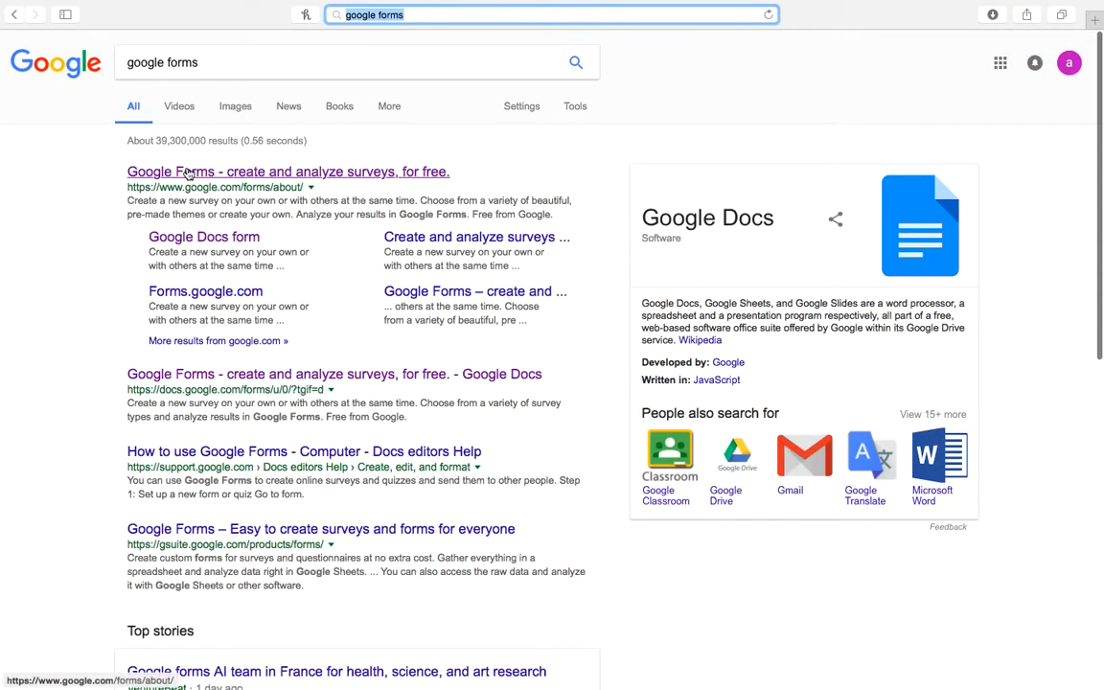
click(189, 173)
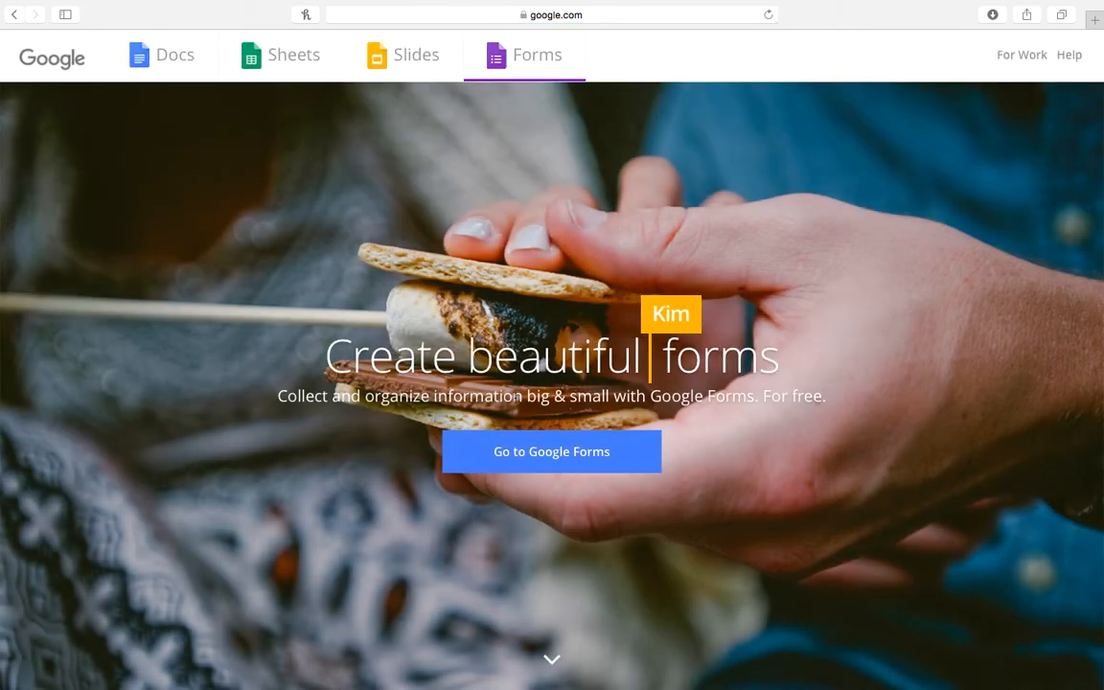
Go to the Google Forms home and start a Blank form.
click(510, 457)
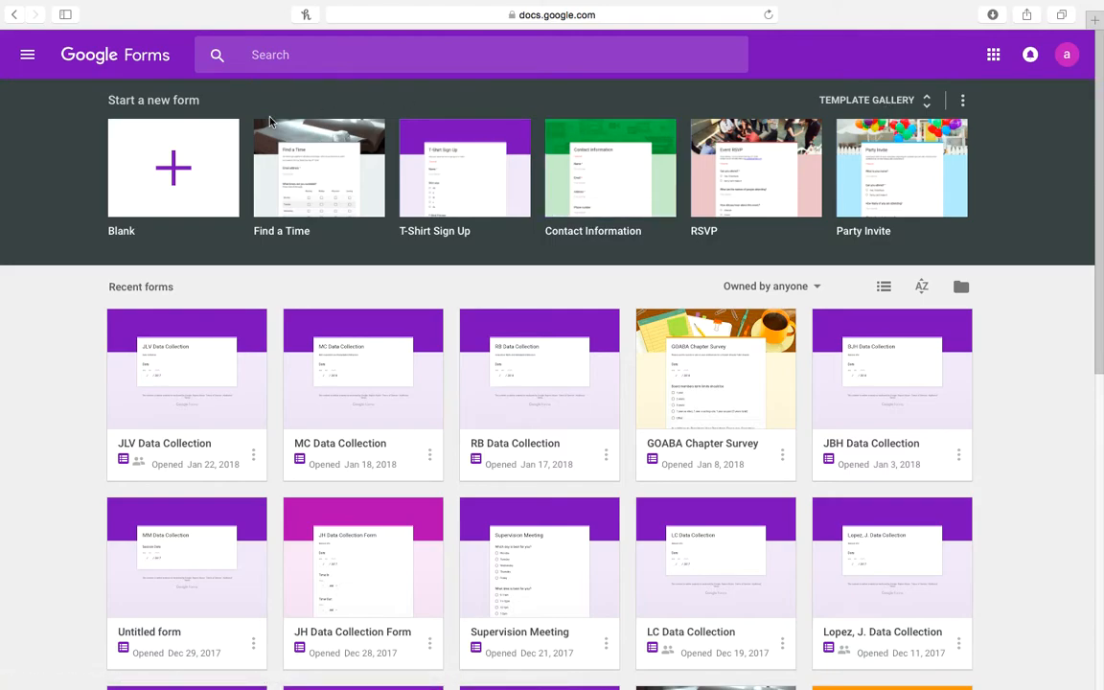
click(187, 179)
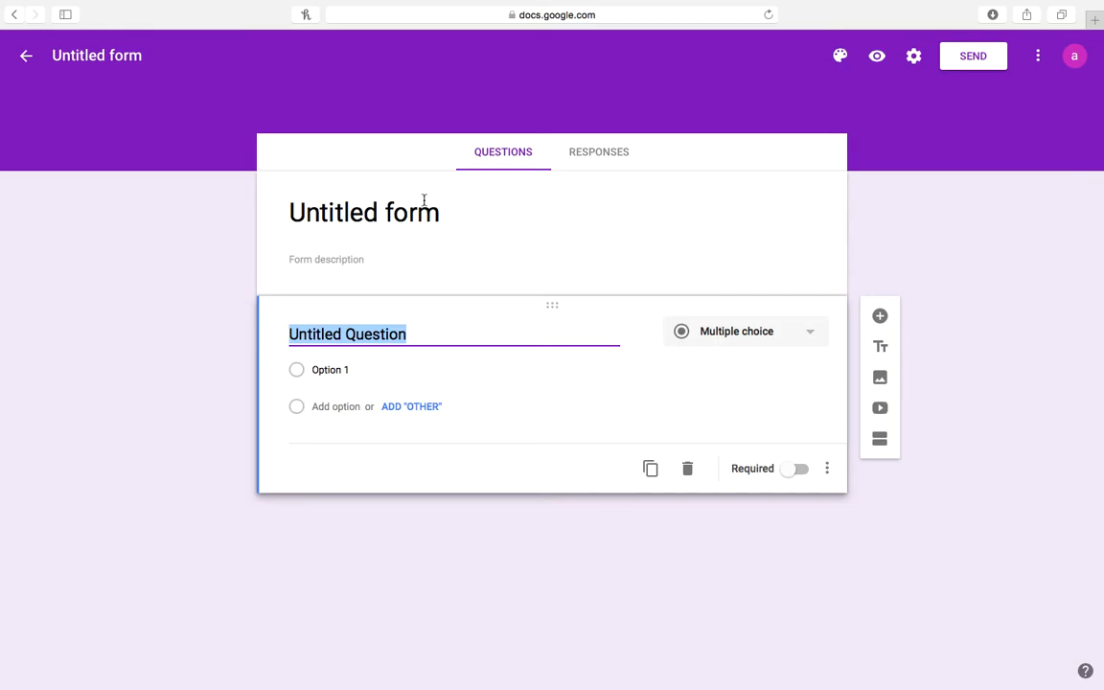
Rename the form title to 'OW Data Collection'.
click(369, 210)
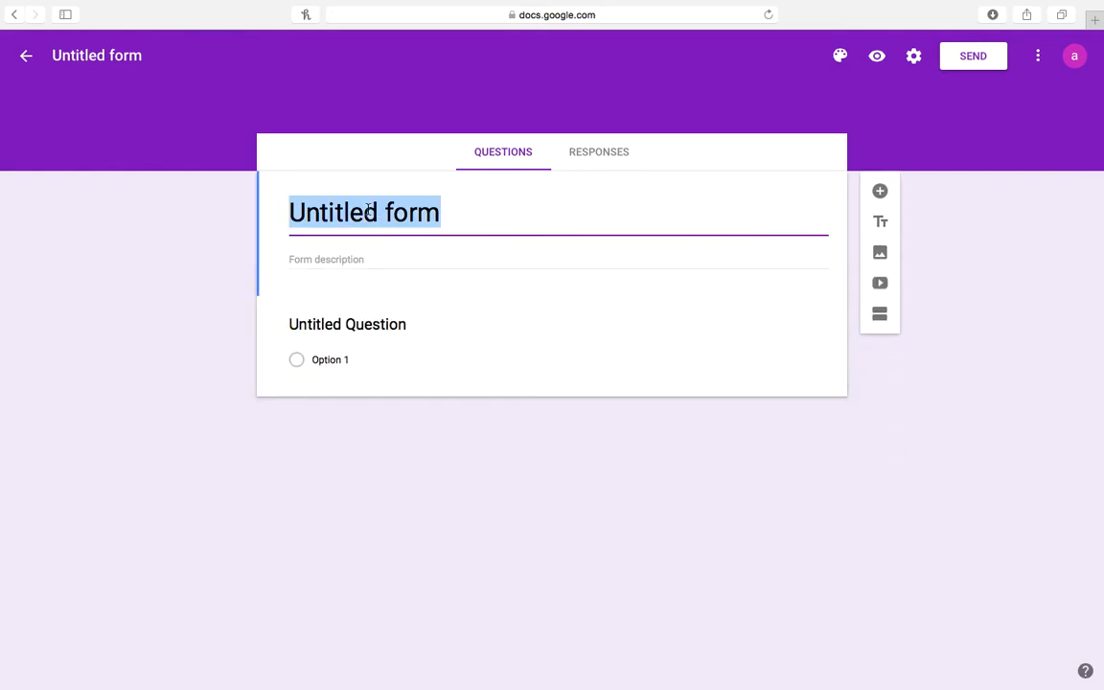
key(BackSpace)
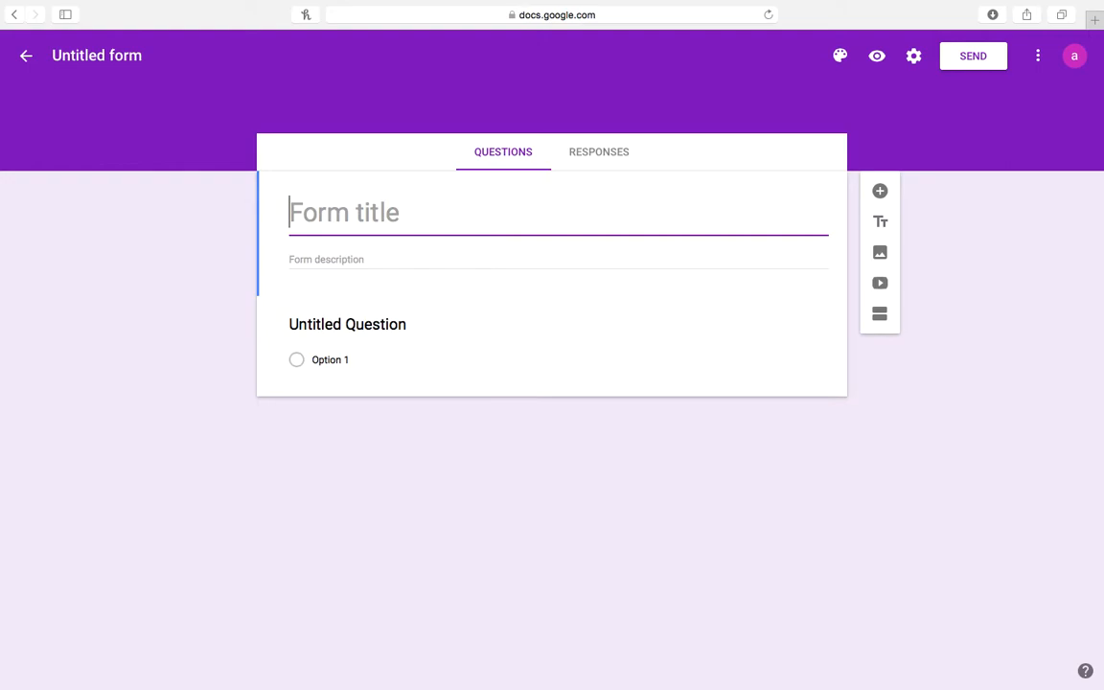
text(OW)
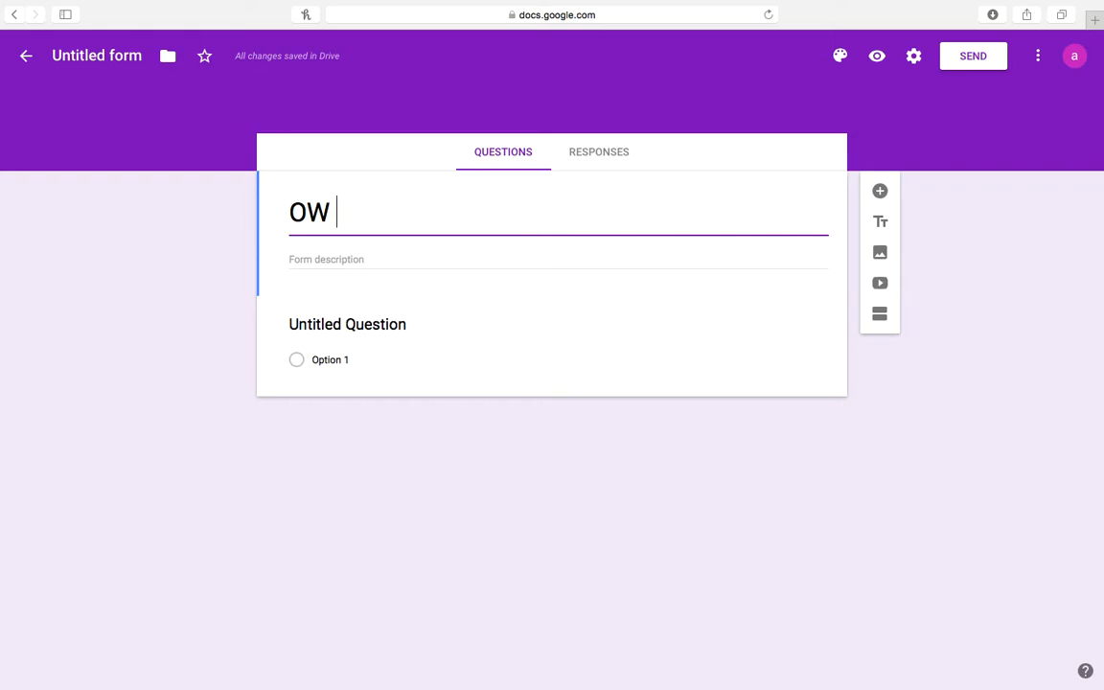
text(Data Collection)
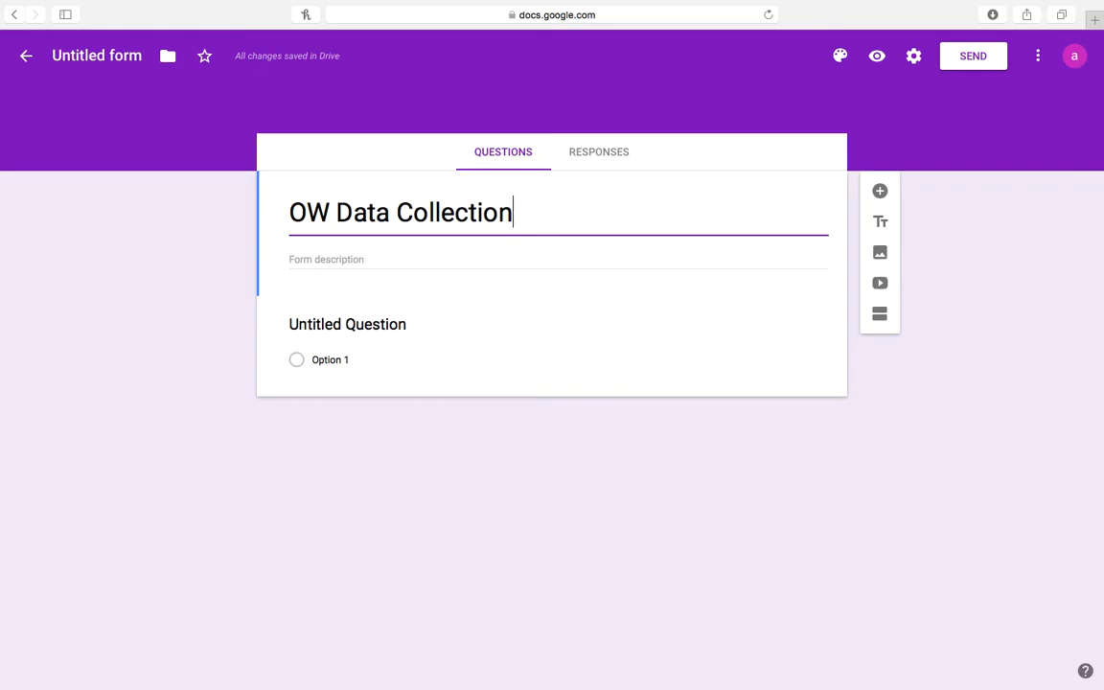
Add the form description 'Skill Acquisition and Maladaptive Behaviors'.
click(312, 260)
text(Skill)
text( Acquisiti)
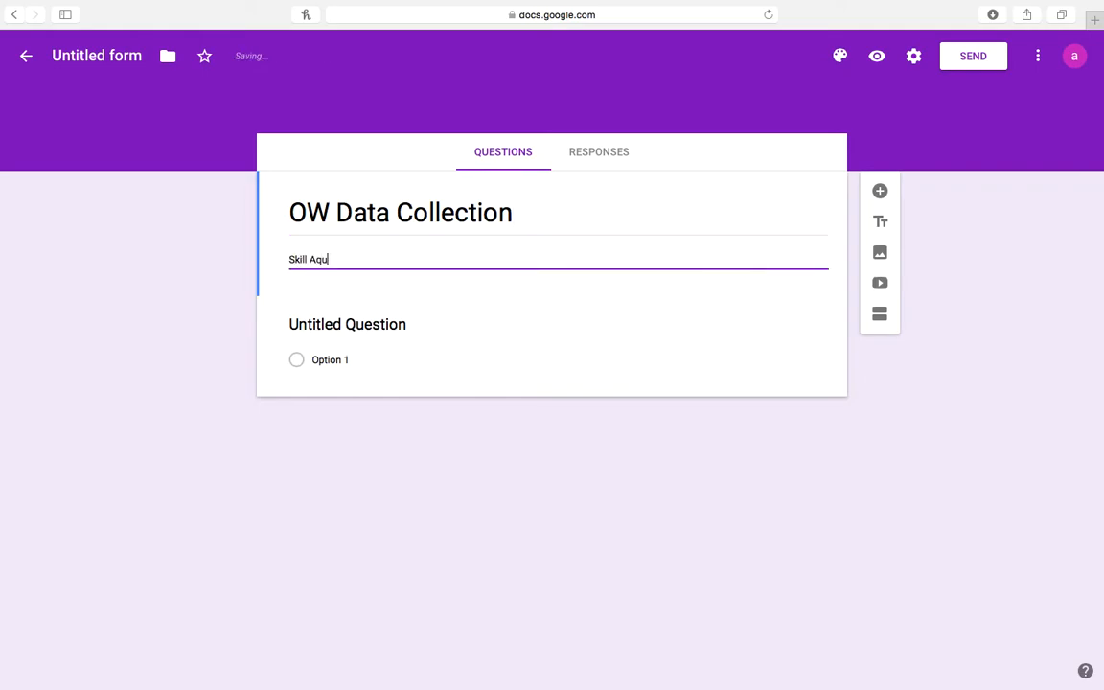
text(on )
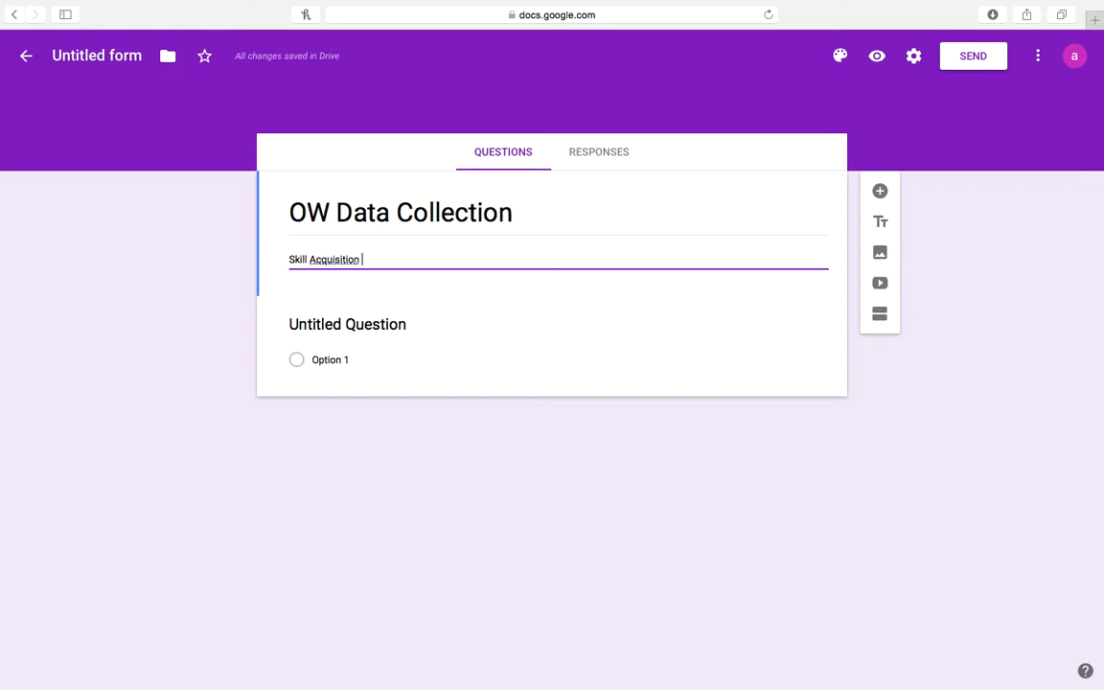
text(and )
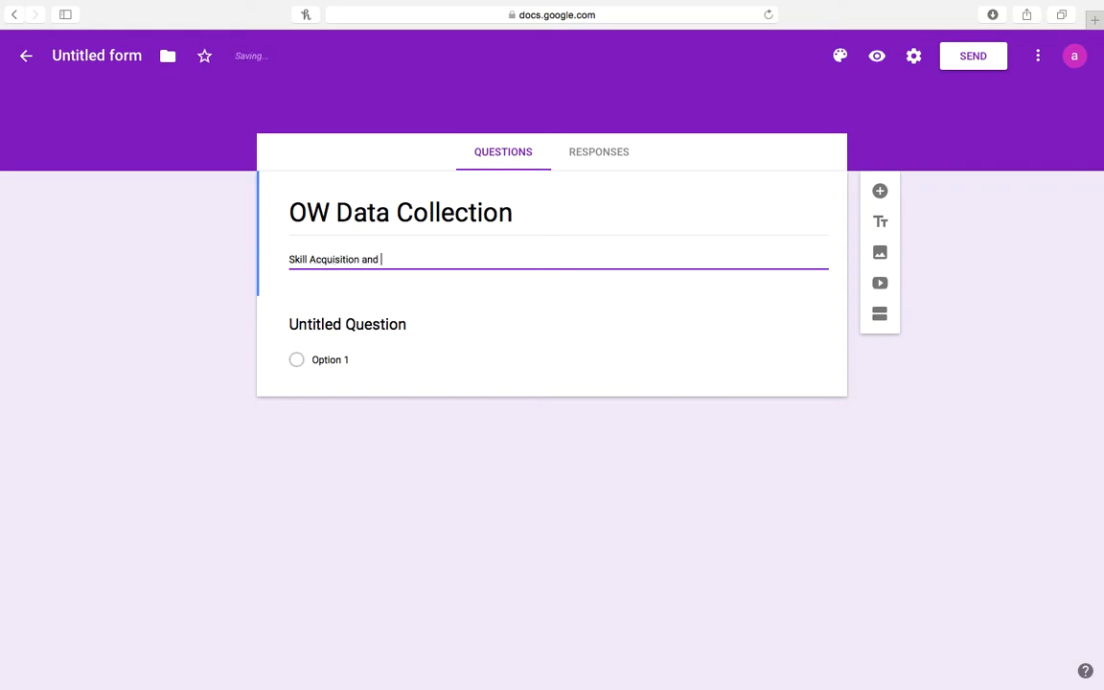
text(Maladaptive B)
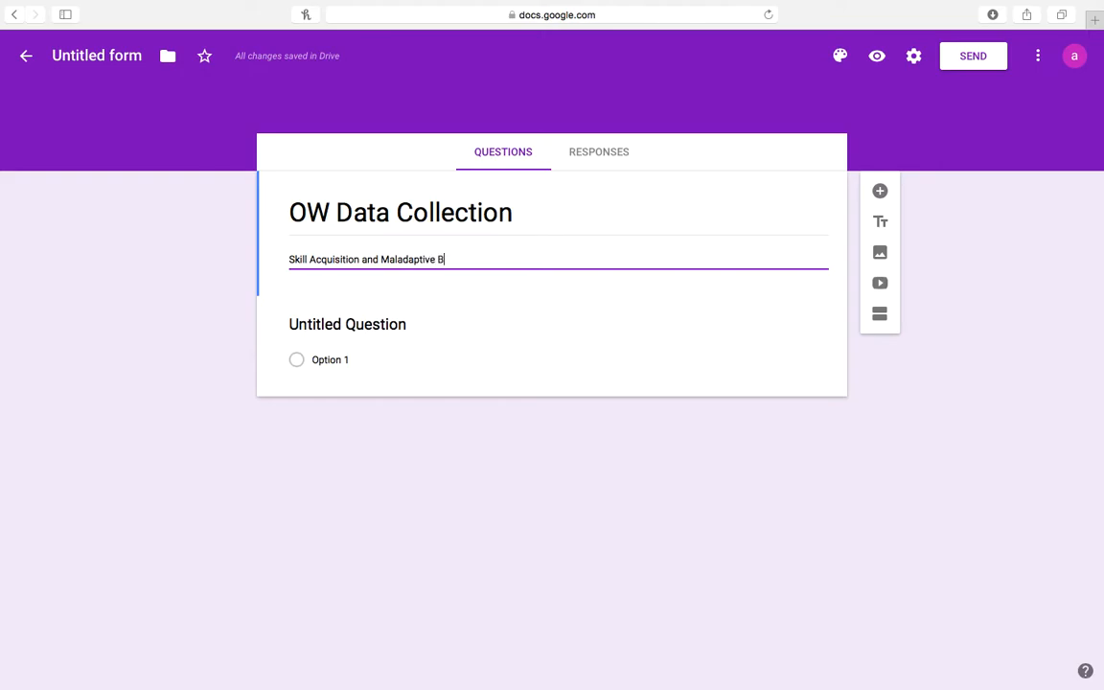
text(ehaviors)
click(343, 328)
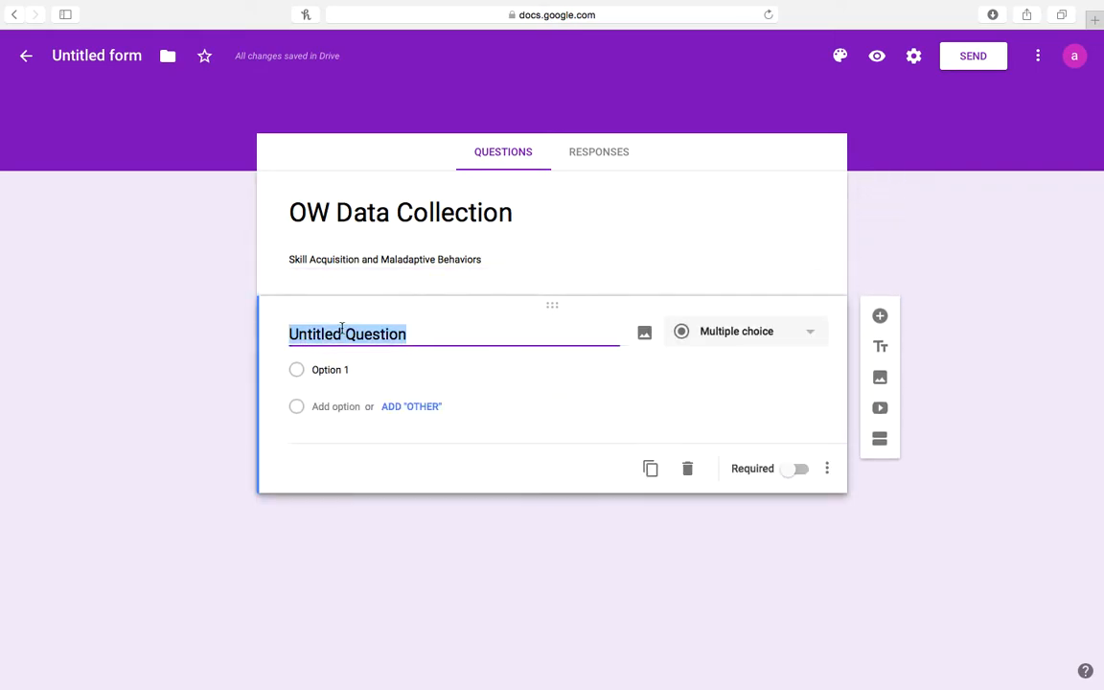
Title the first question 'Date', keep the Date type, and make it required.
text(Date)
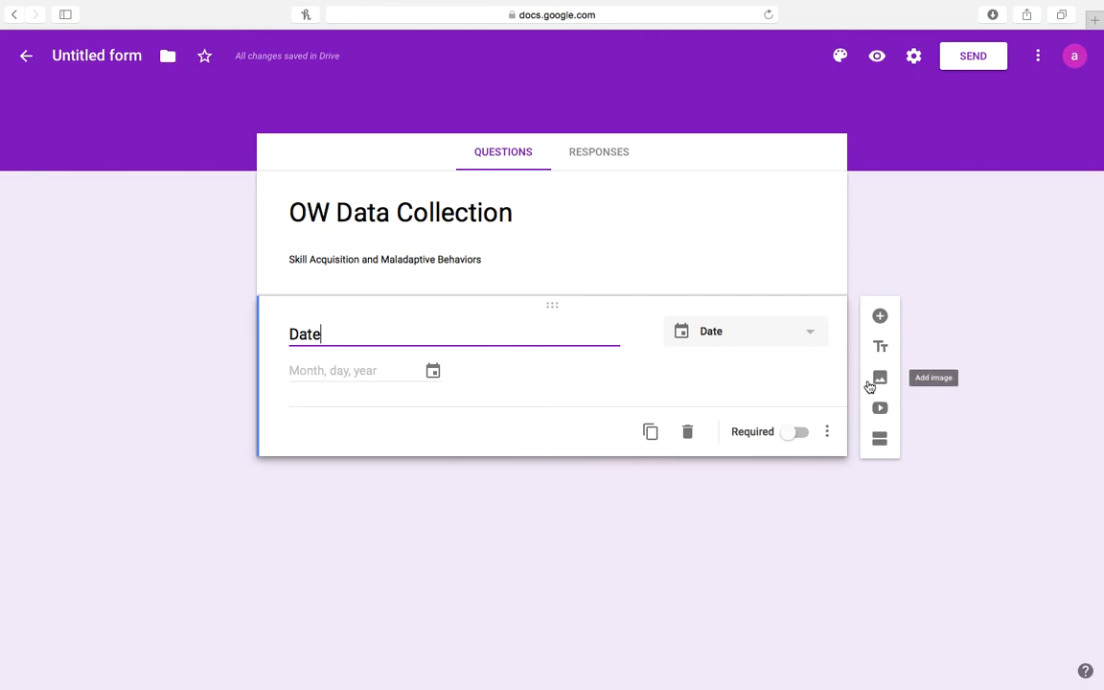
click(813, 334)
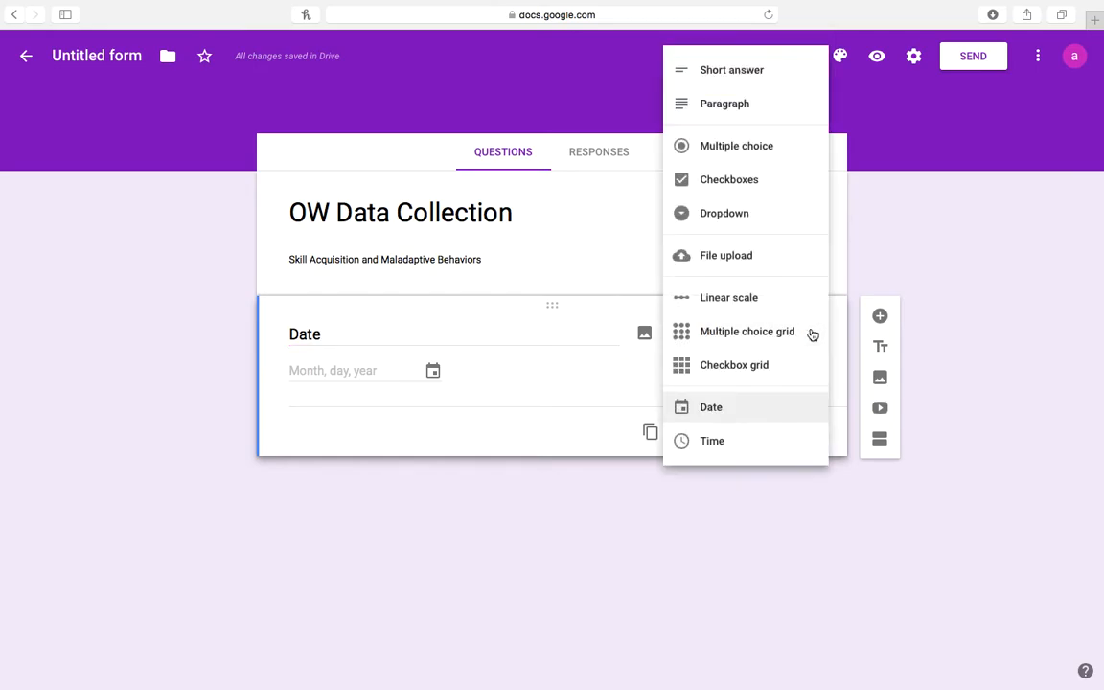
click(608, 374)
click(806, 337)
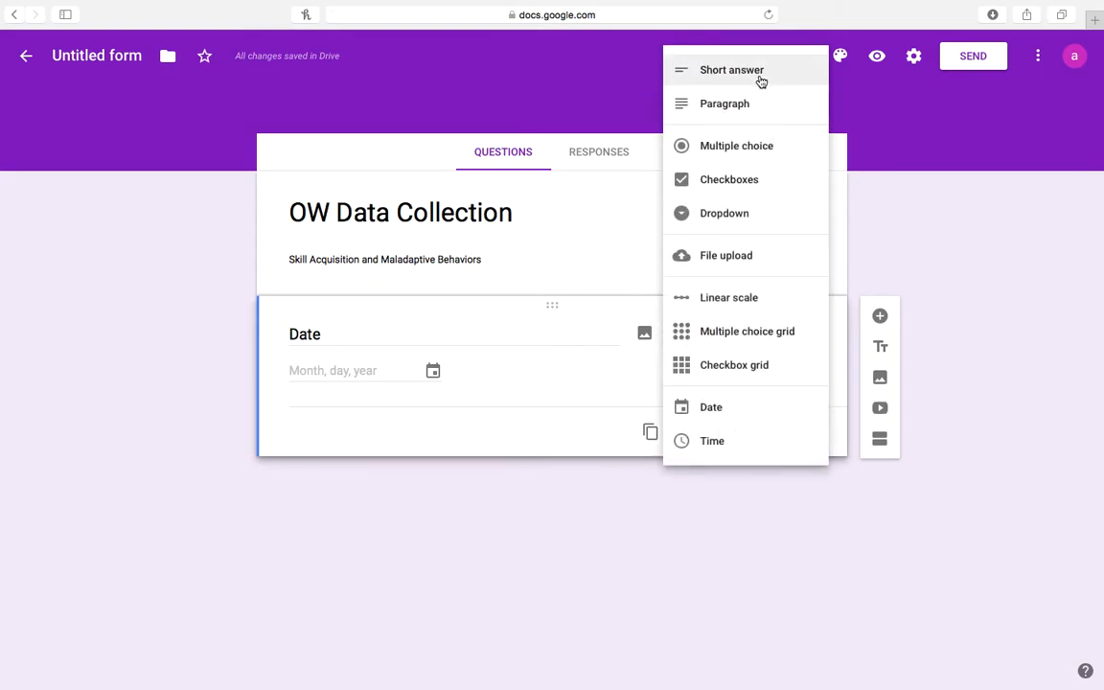
click(729, 417)
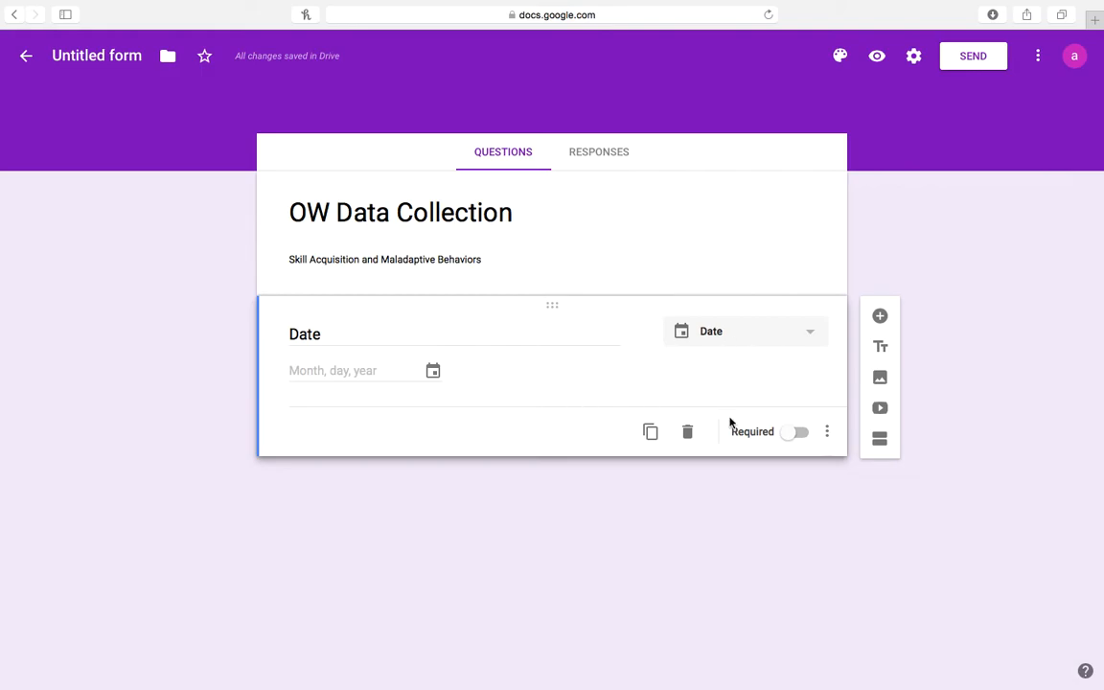
click(801, 435)
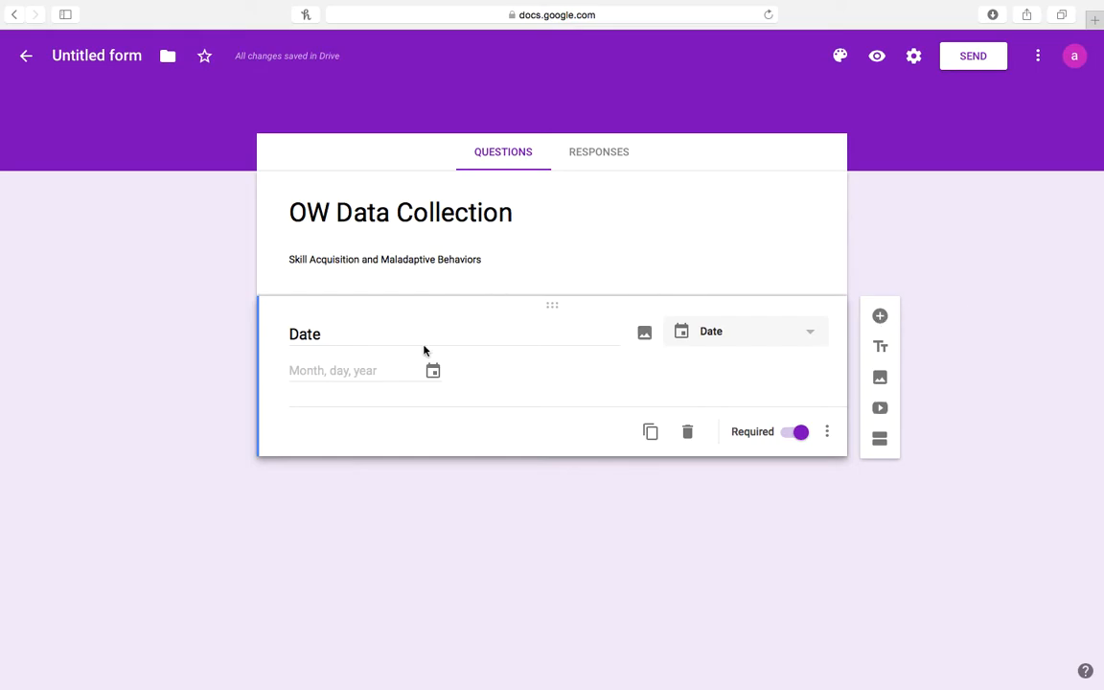
click(880, 317)
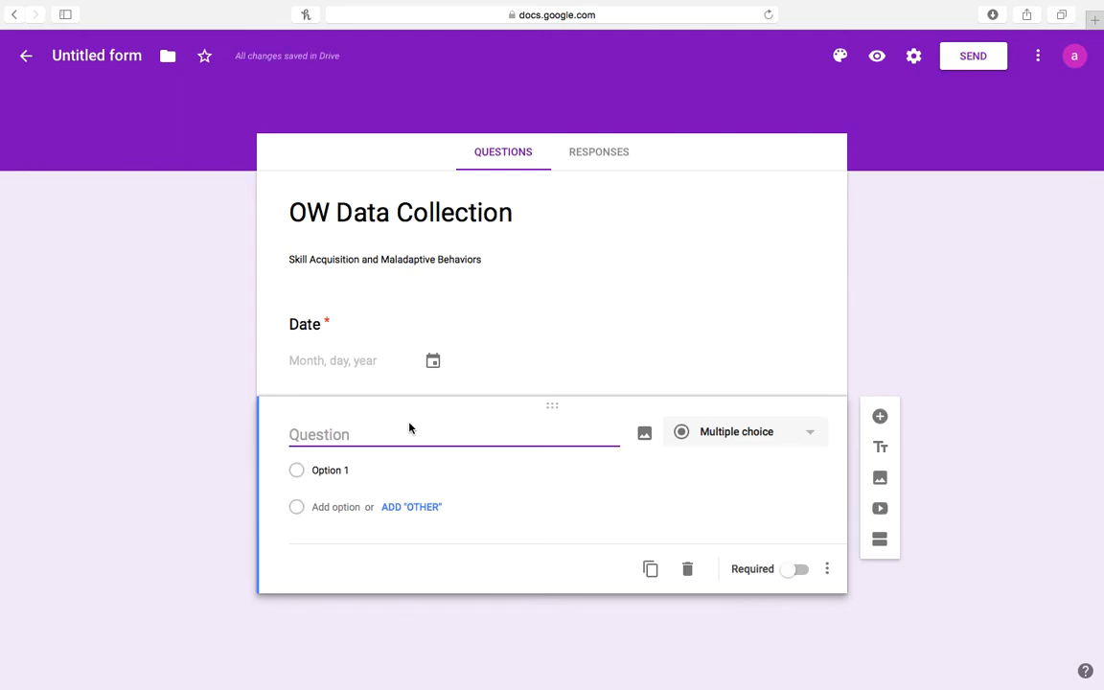
Title the new question 'Therapist Name' and make it a short-answer question.
text(Therapist Name)
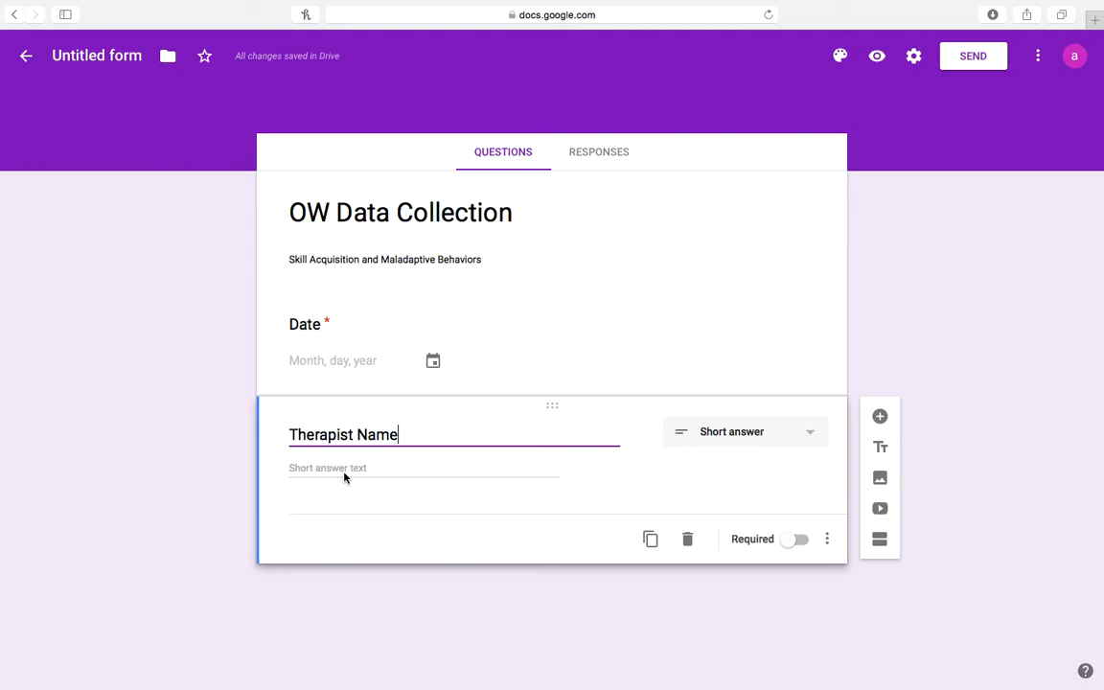
click(807, 444)
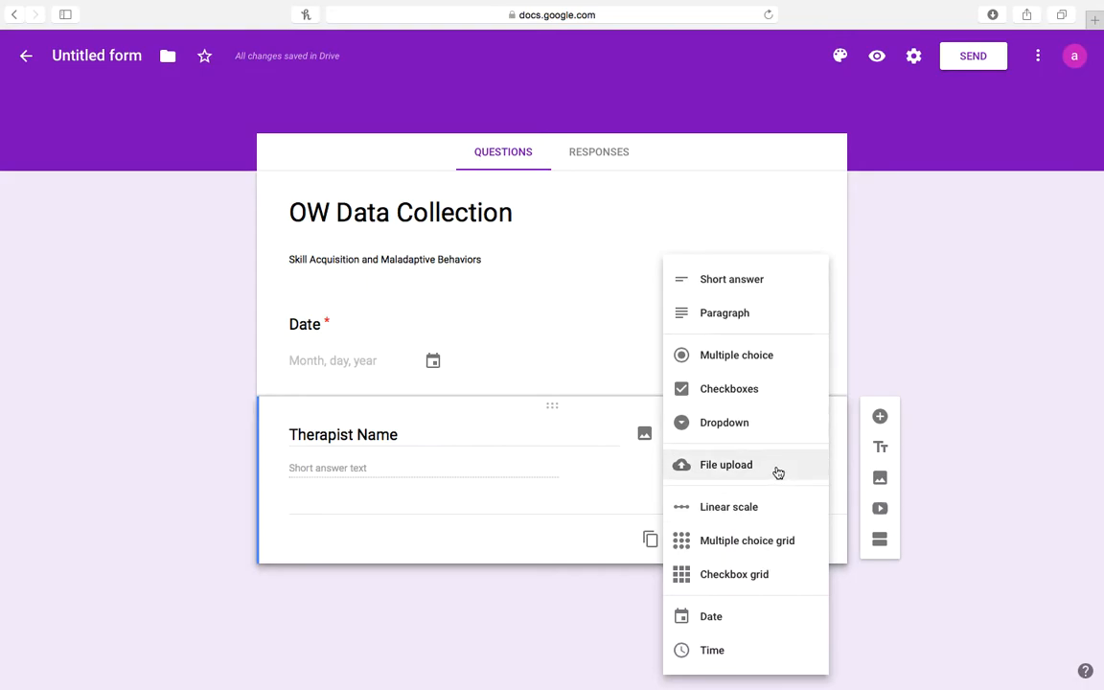
click(752, 282)
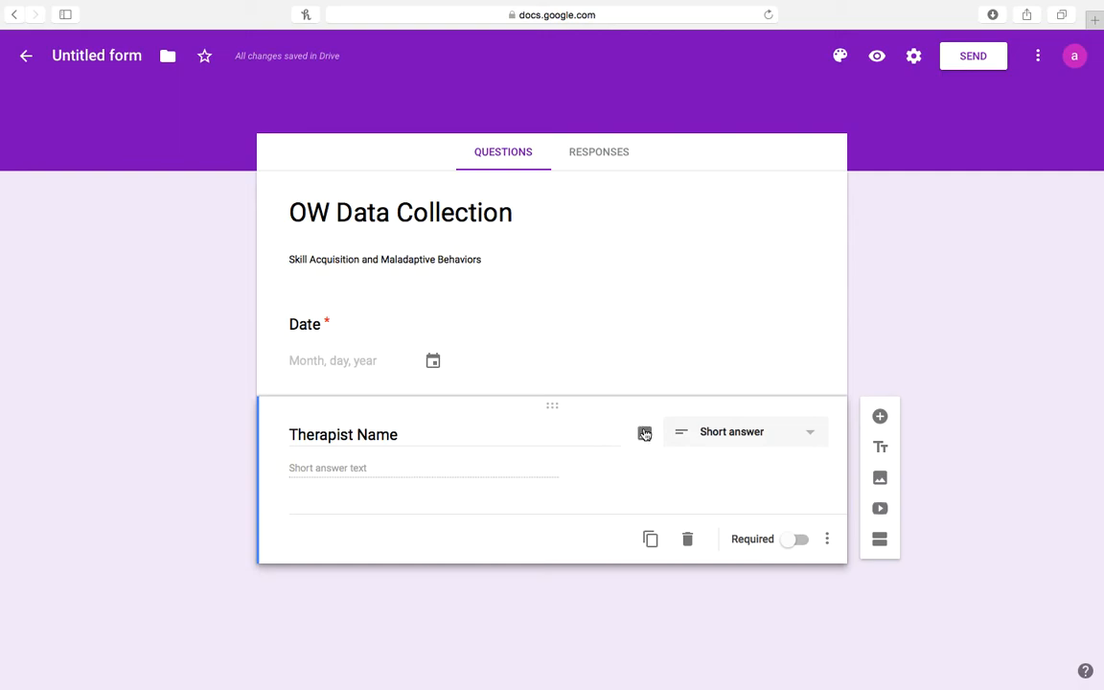
Add a second section titled 'Skill Acquisition Data Collection'.
click(880, 541)
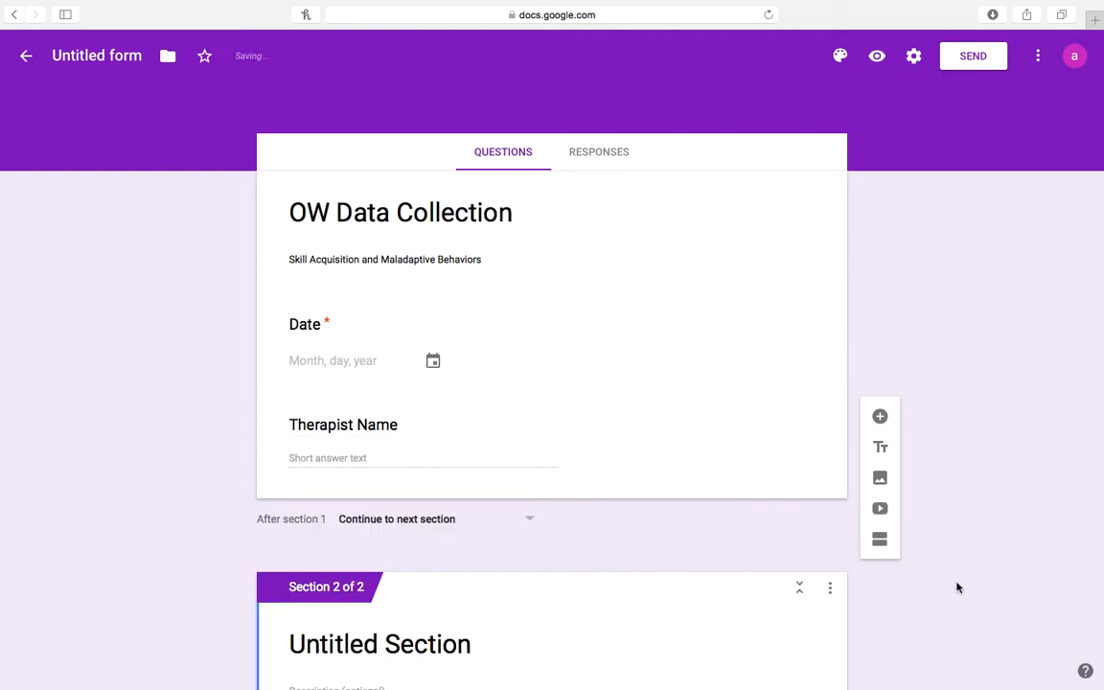
scroll(957, 584, down, 2)
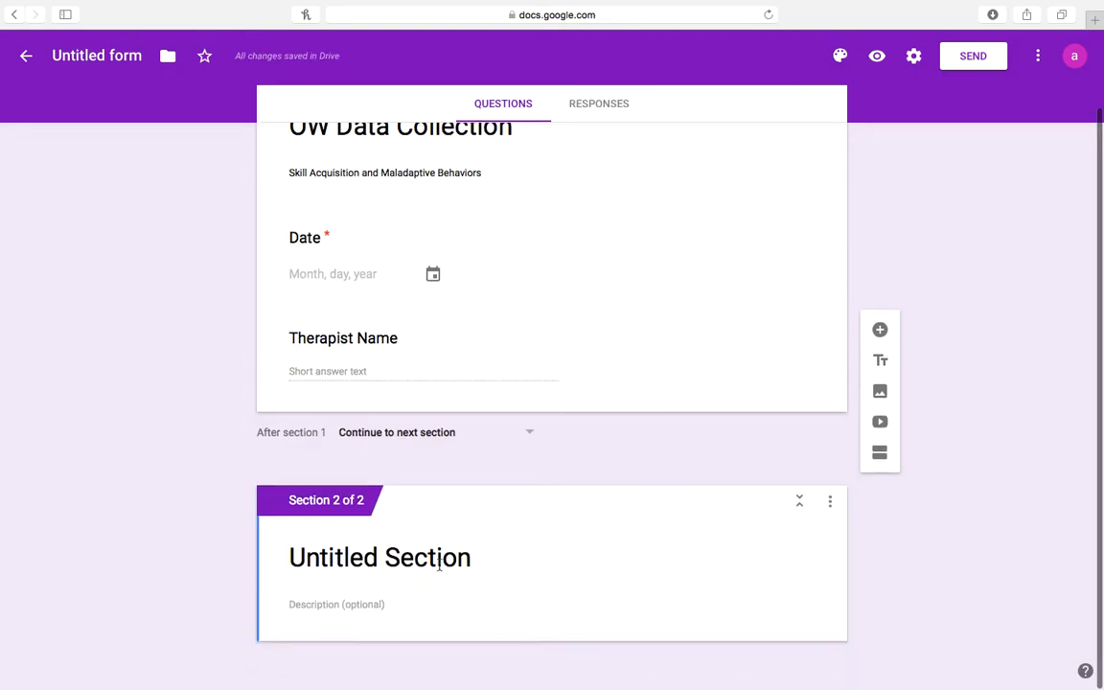
click(438, 559)
text(Skill)
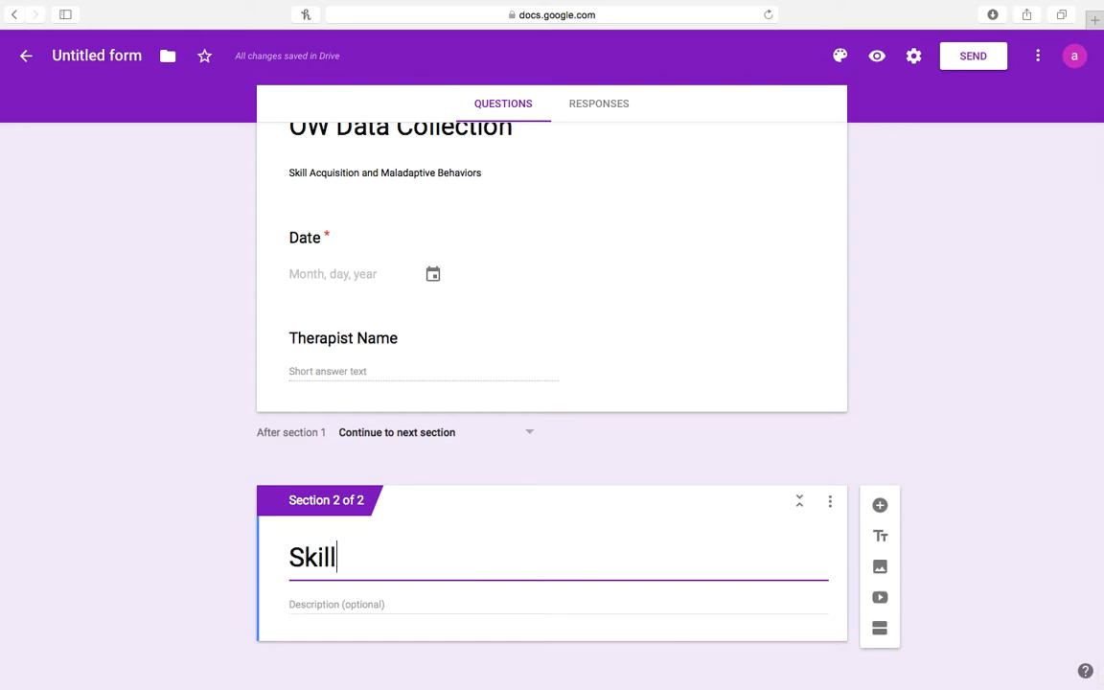
text( Acqusito)
key(BackSpace)
key(BackSpace)
text(tion)
key(BackSpace)
key(BackSpace)
key(BackSpace)
key(BackSpace)
key(BackSpace)
key(BackSpace)
key(BackSpace)
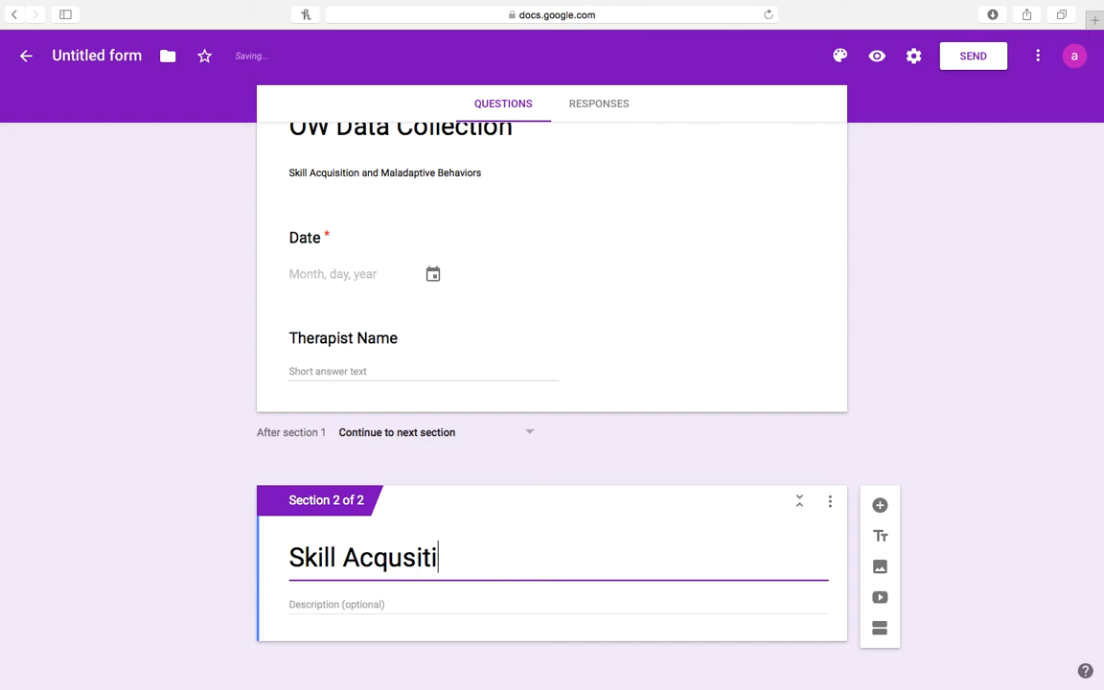
text(isition )
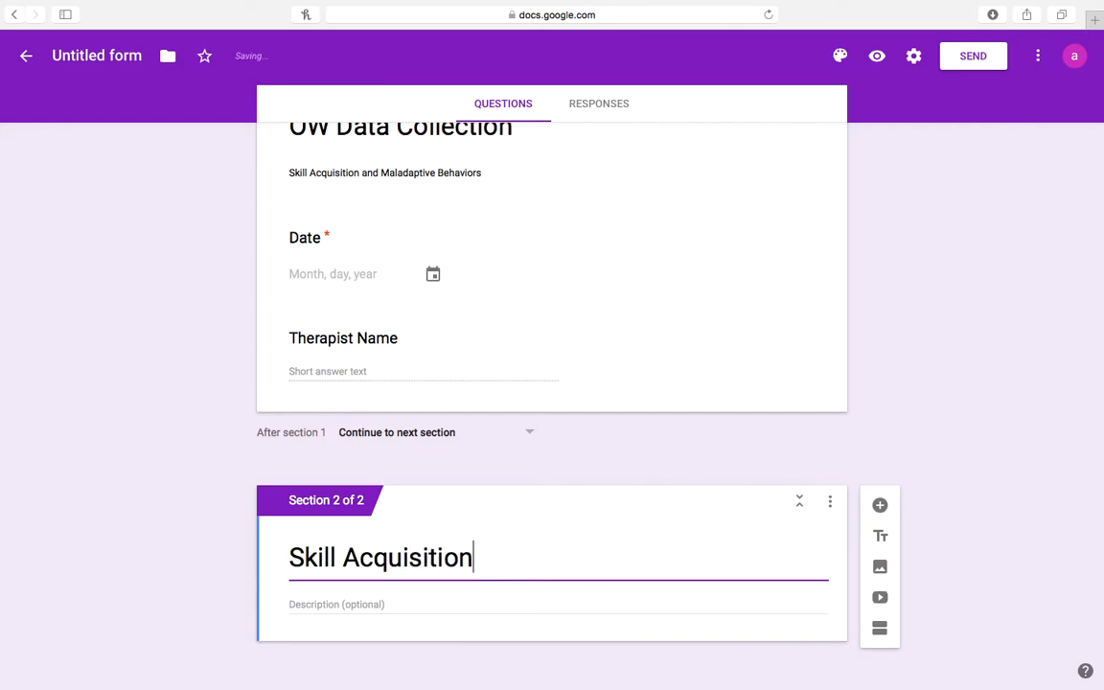
text(Data Clo)
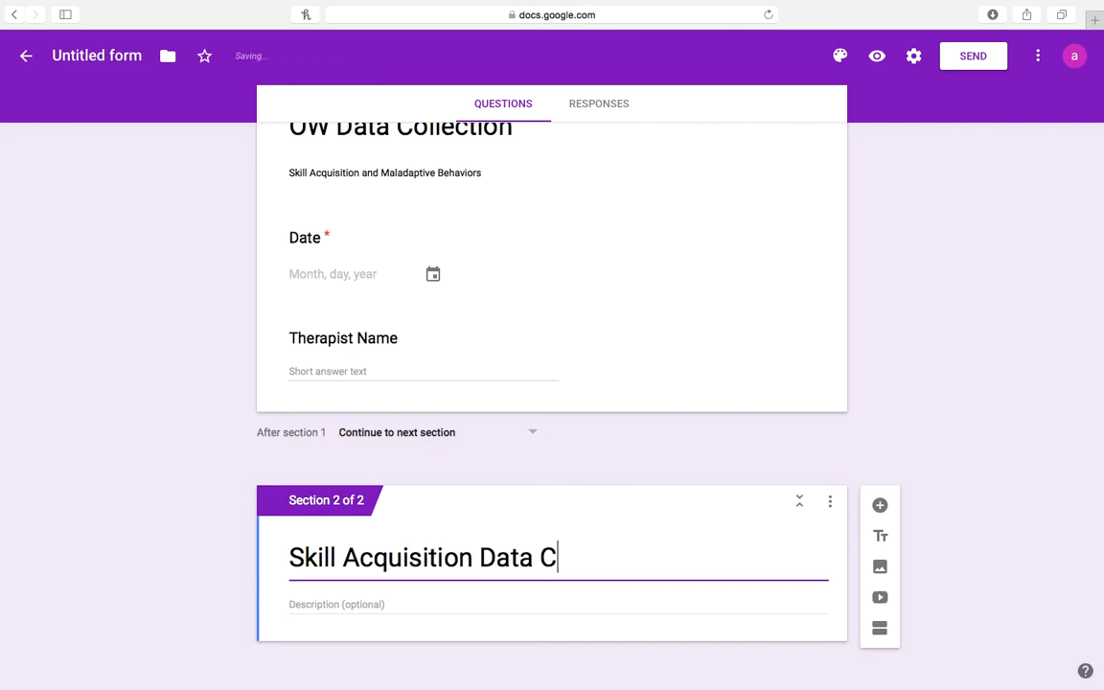
key(BackSpace)
key(BackSpace)
text(ollection)
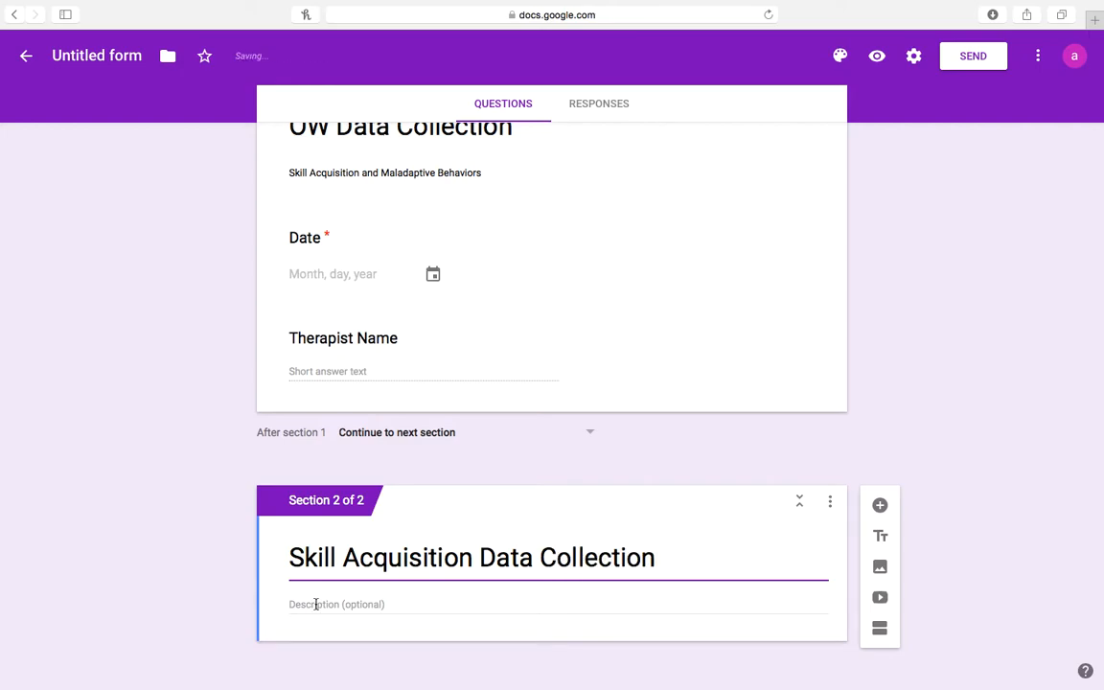
click(953, 427)
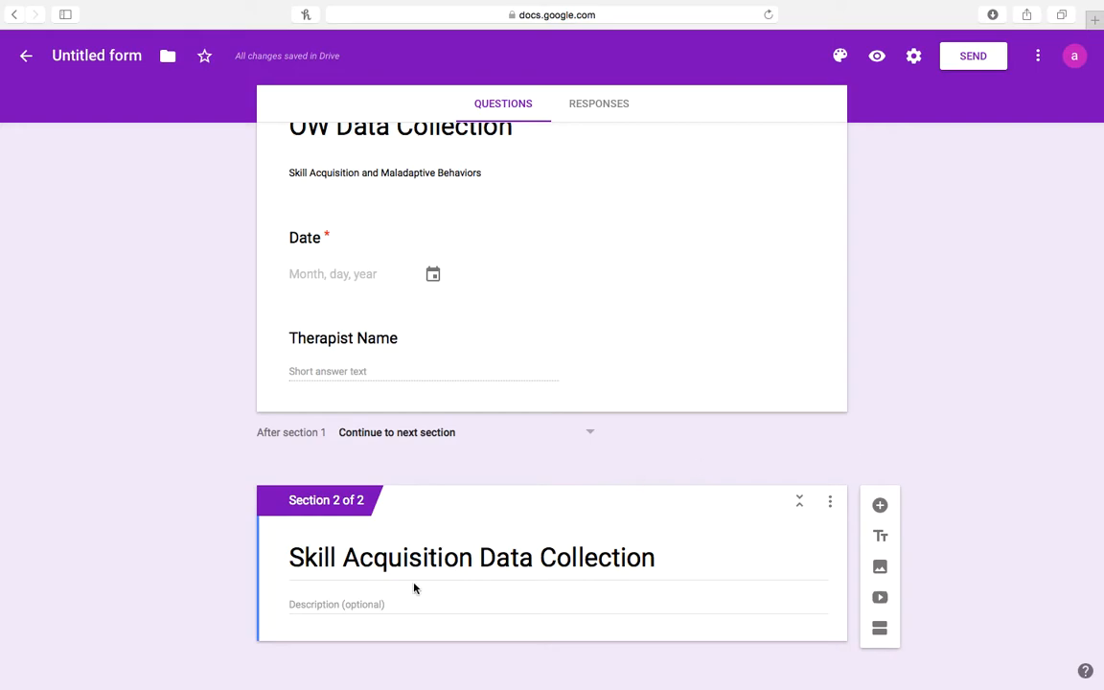
Give section 2 the description 'Replacement Behaviors' and add a blank question.
click(358, 604)
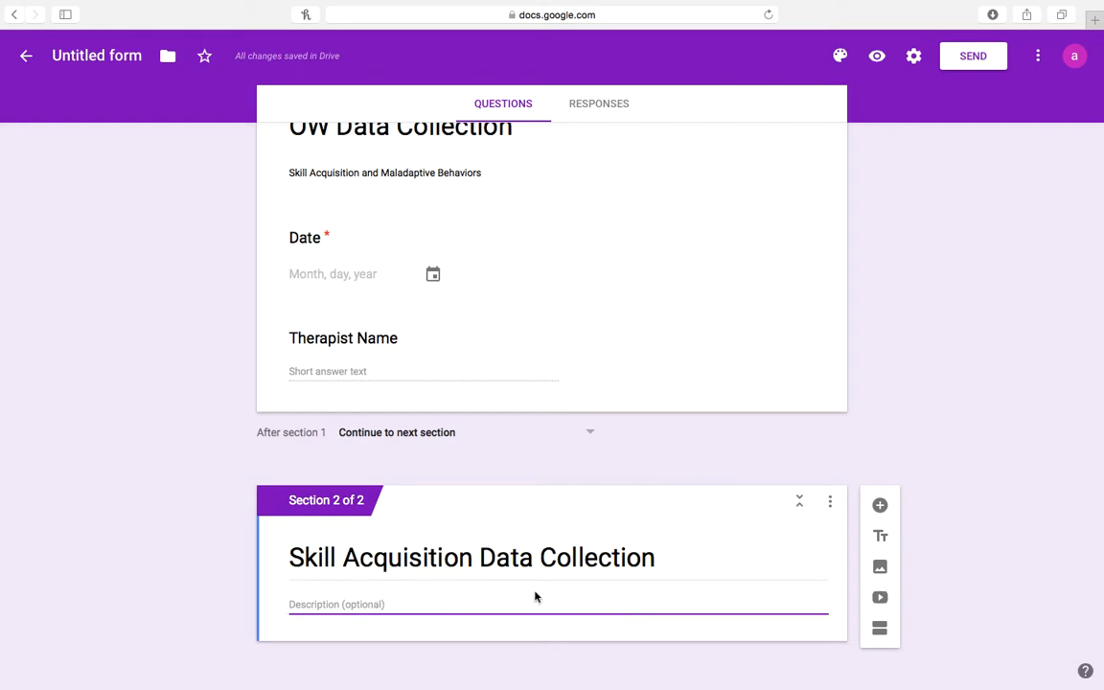
text(Replacemen)
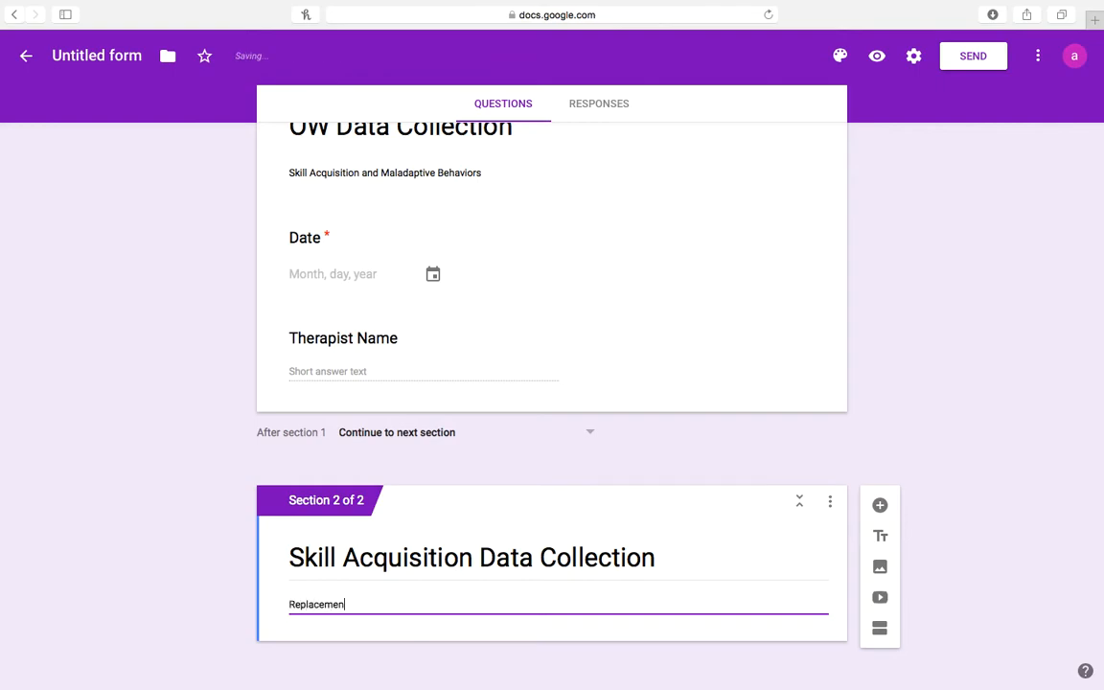
text(t Behaviors)
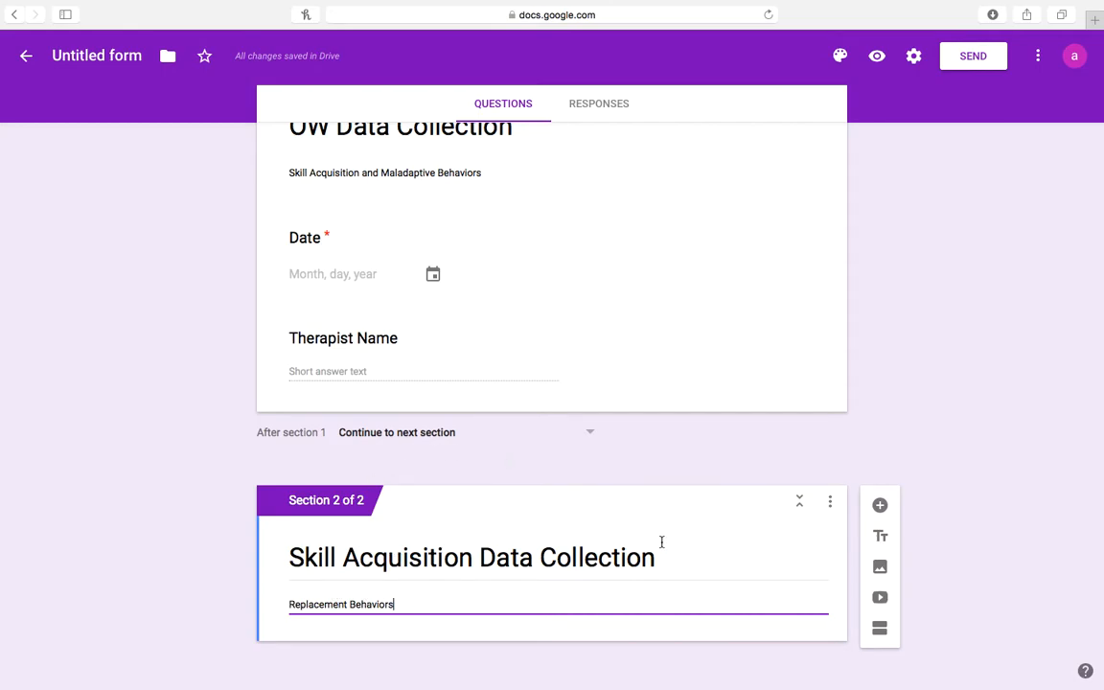
click(880, 505)
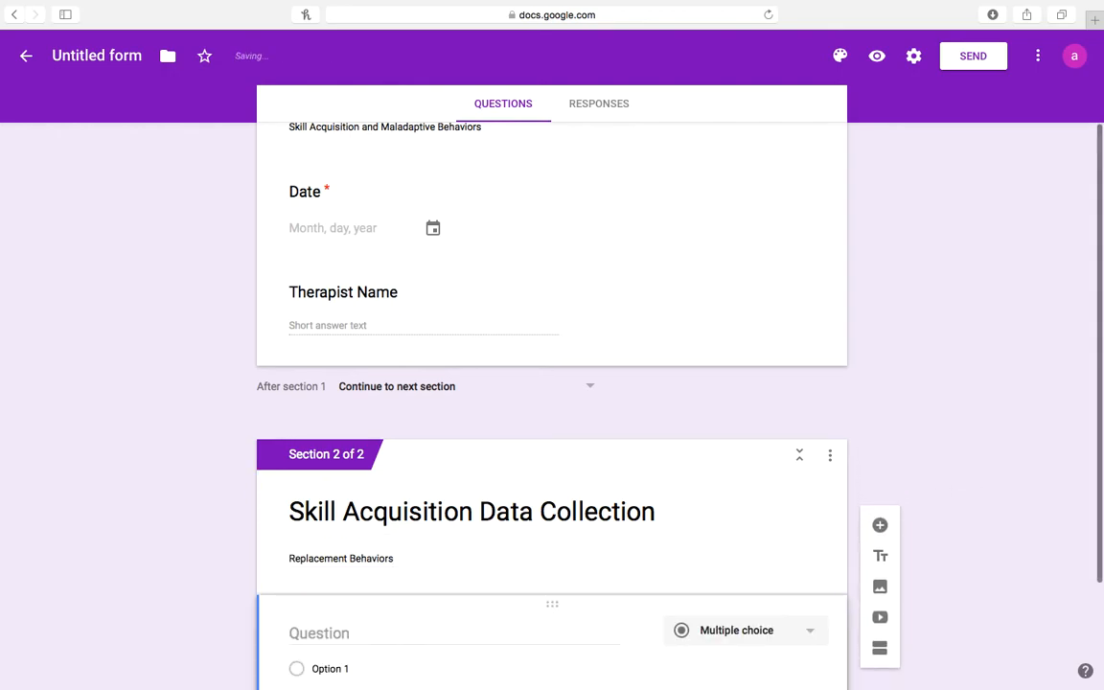
Title section 2's blank question 'Mand for juice'.
click(340, 483)
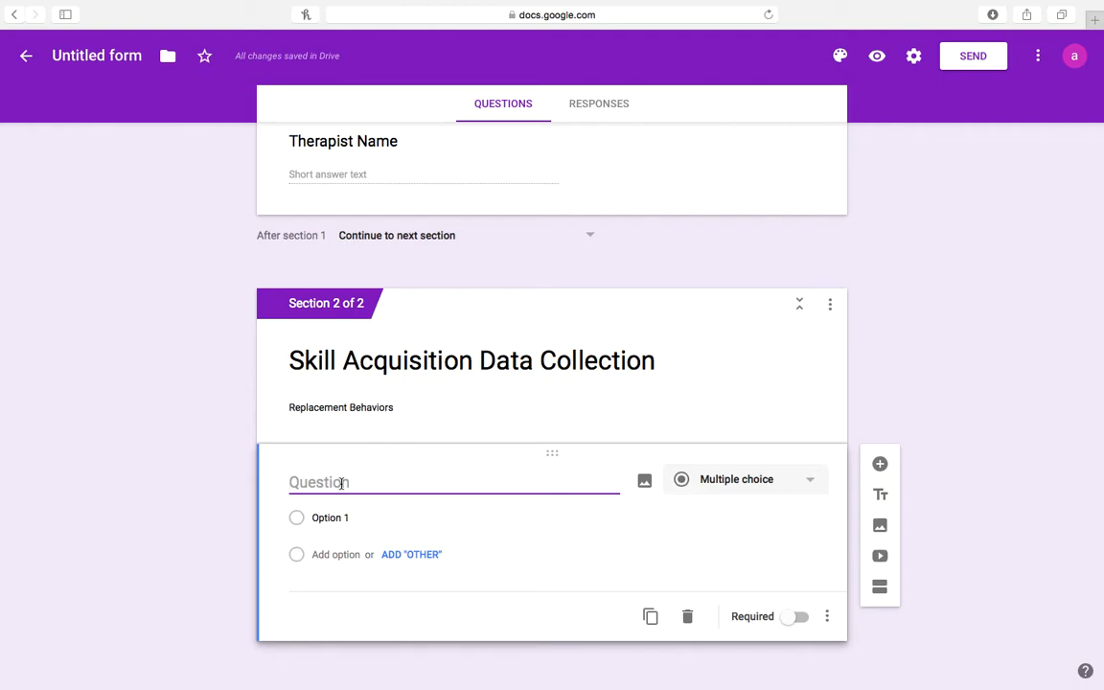
text(Mand for juice)
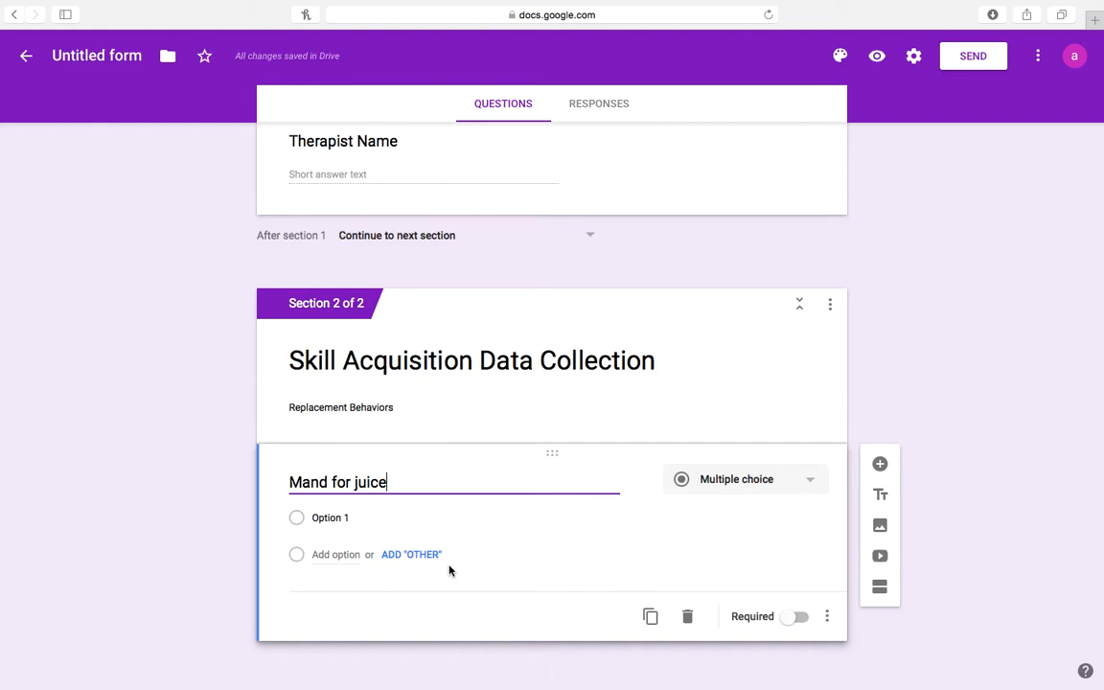
click(801, 484)
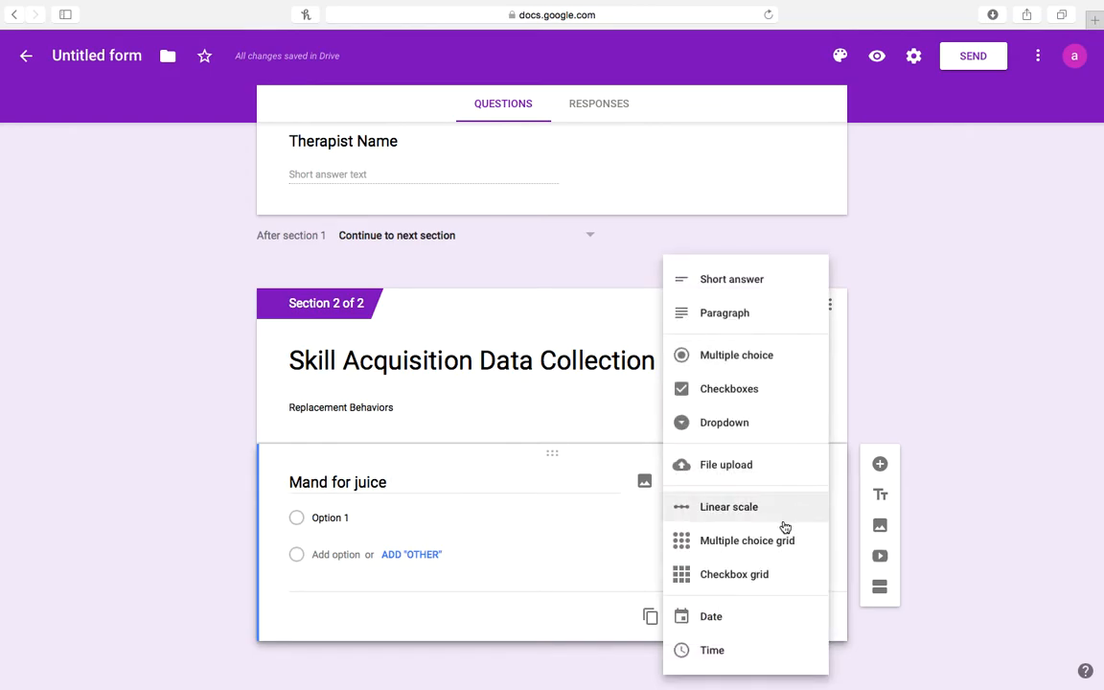
Make 'Mand for juice' a checkbox grid with rows Independent, Prompted and Refusal.
click(766, 583)
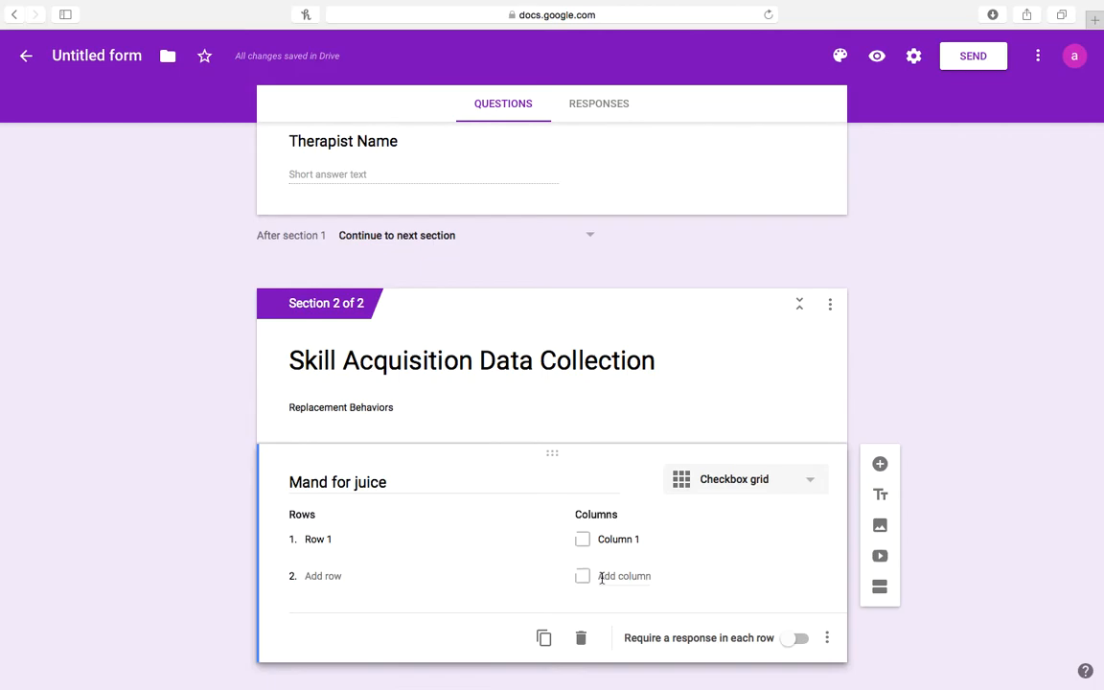
click(359, 538)
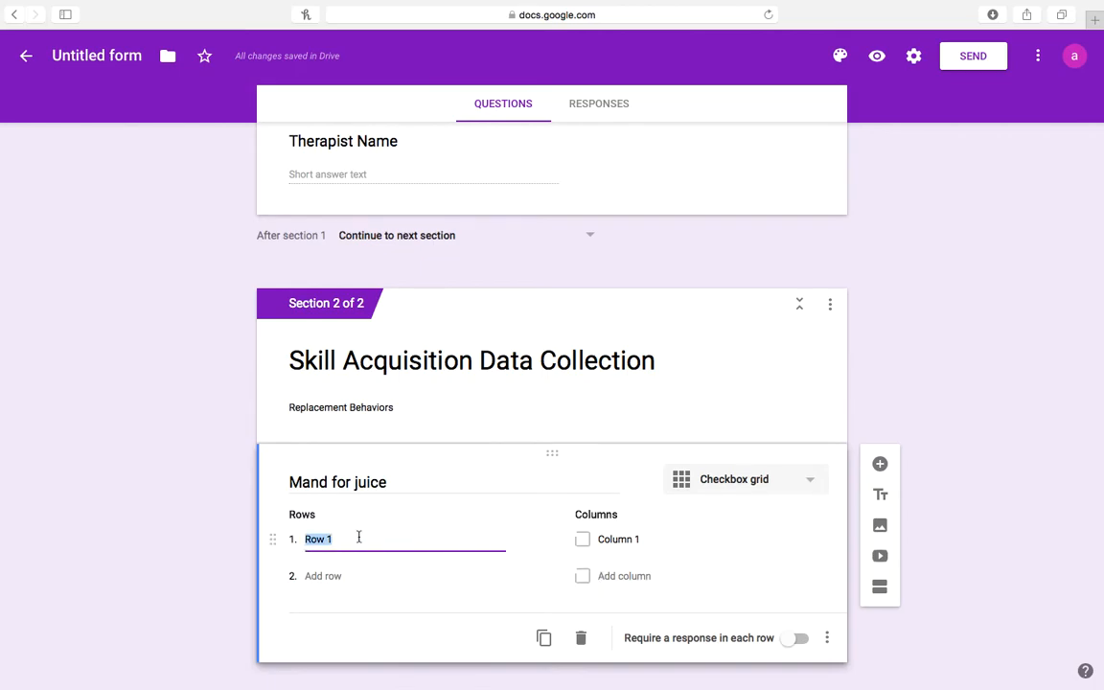
key(BackSpace)
text(Independent)
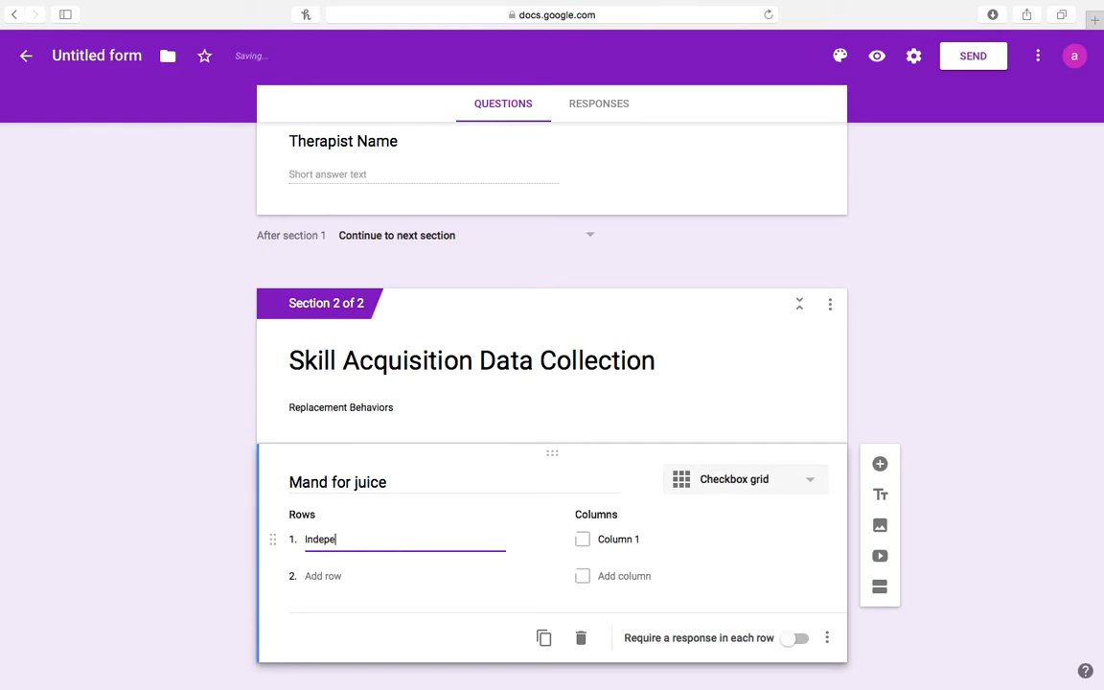
click(336, 579)
text(Prompt)
text(ed)
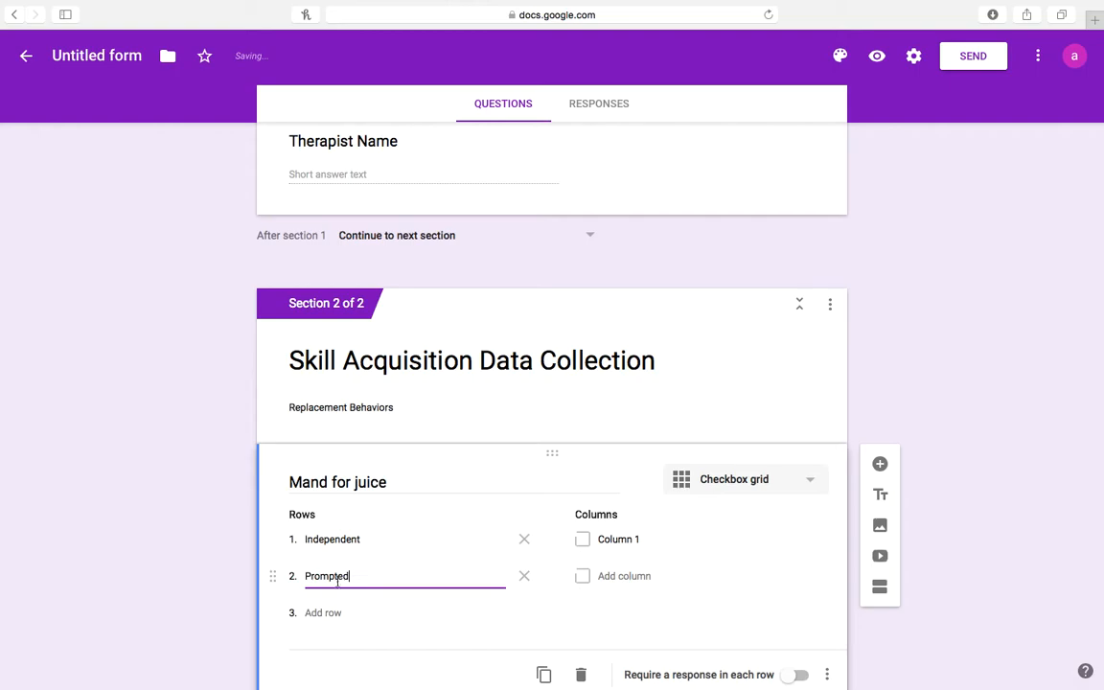
click(322, 612)
text(Refusal)
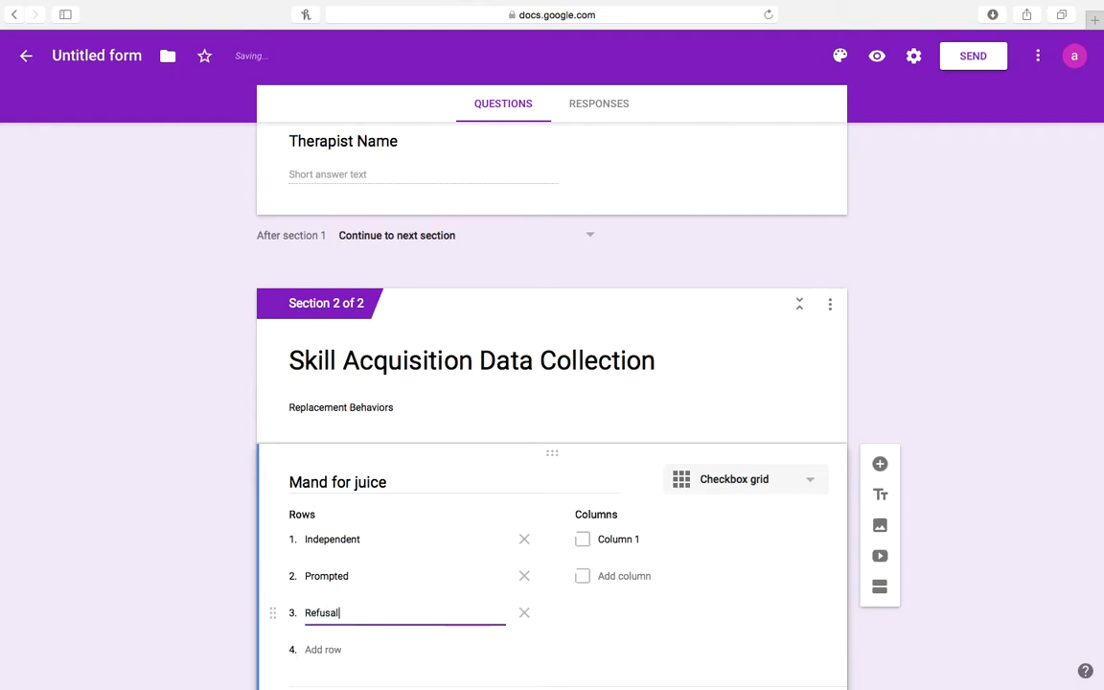
Label the grid columns 1, 2, 3, 4 and 5.
click(624, 544)
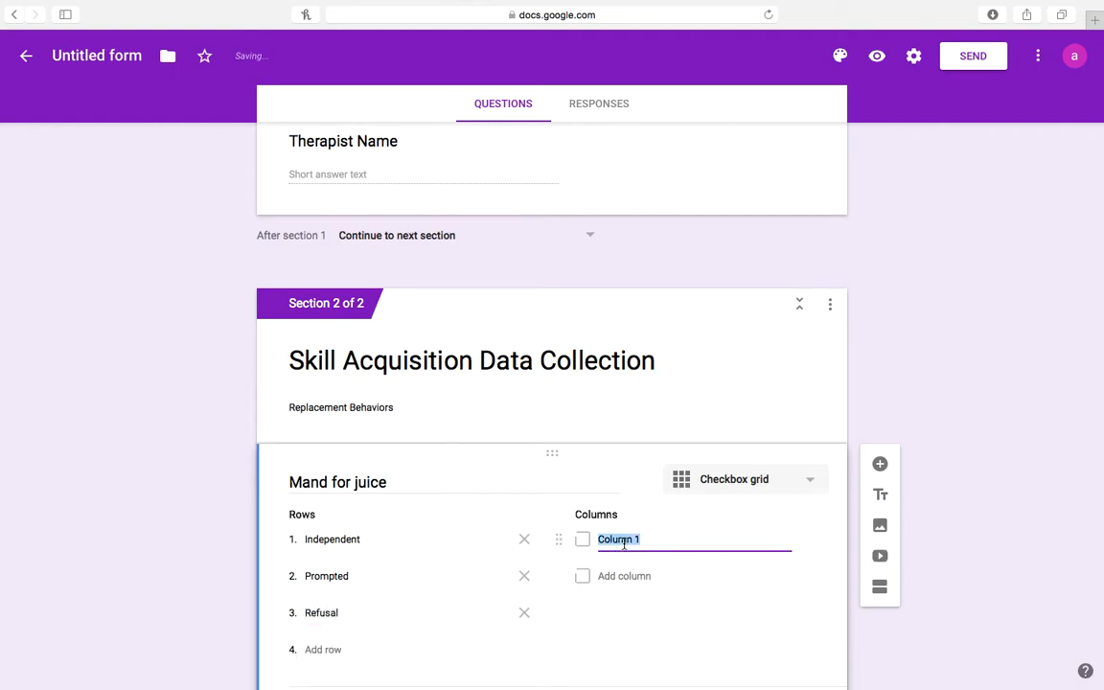
text(1)
click(624, 576)
text(2)
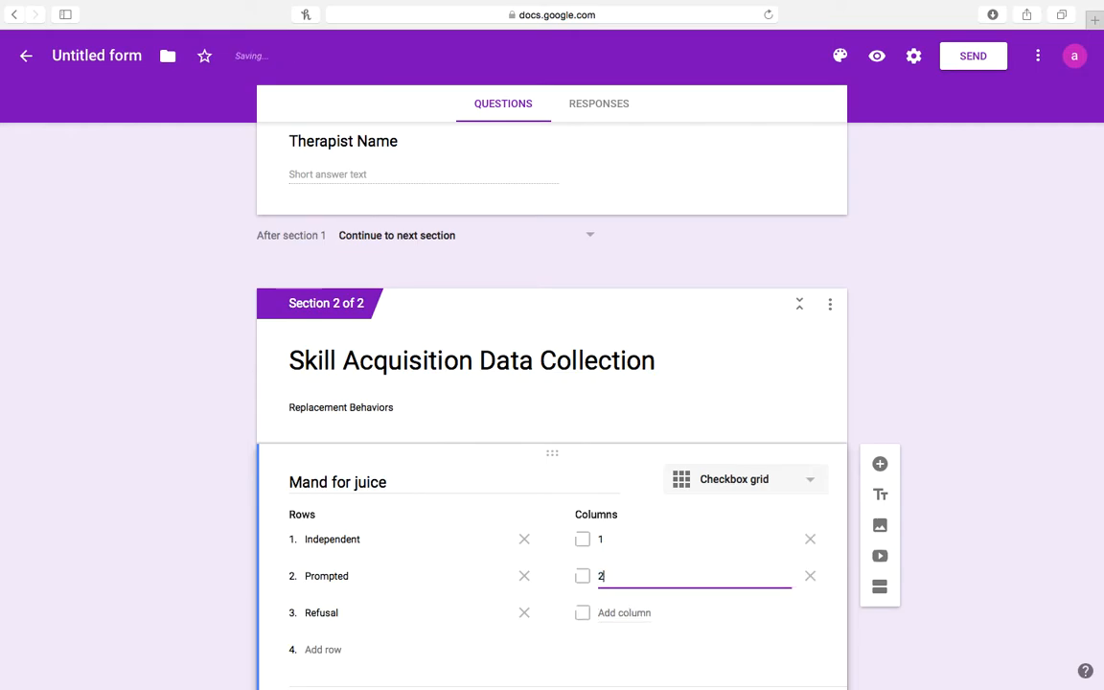
click(617, 612)
text(3)
click(604, 649)
text(4)
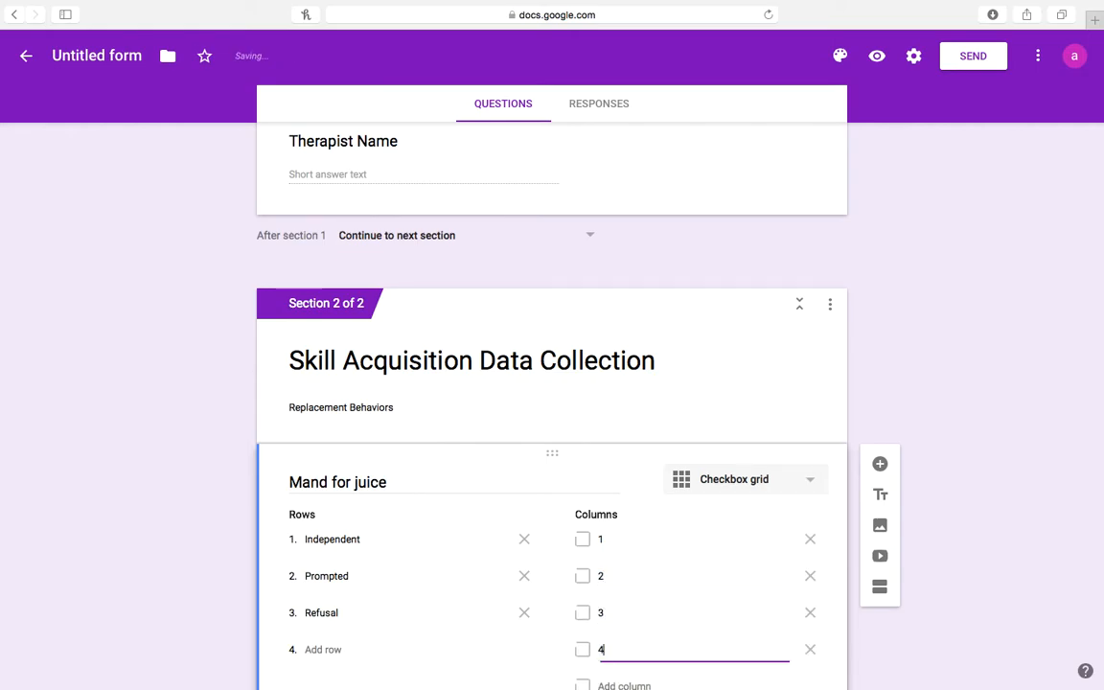
click(607, 683)
text(5)
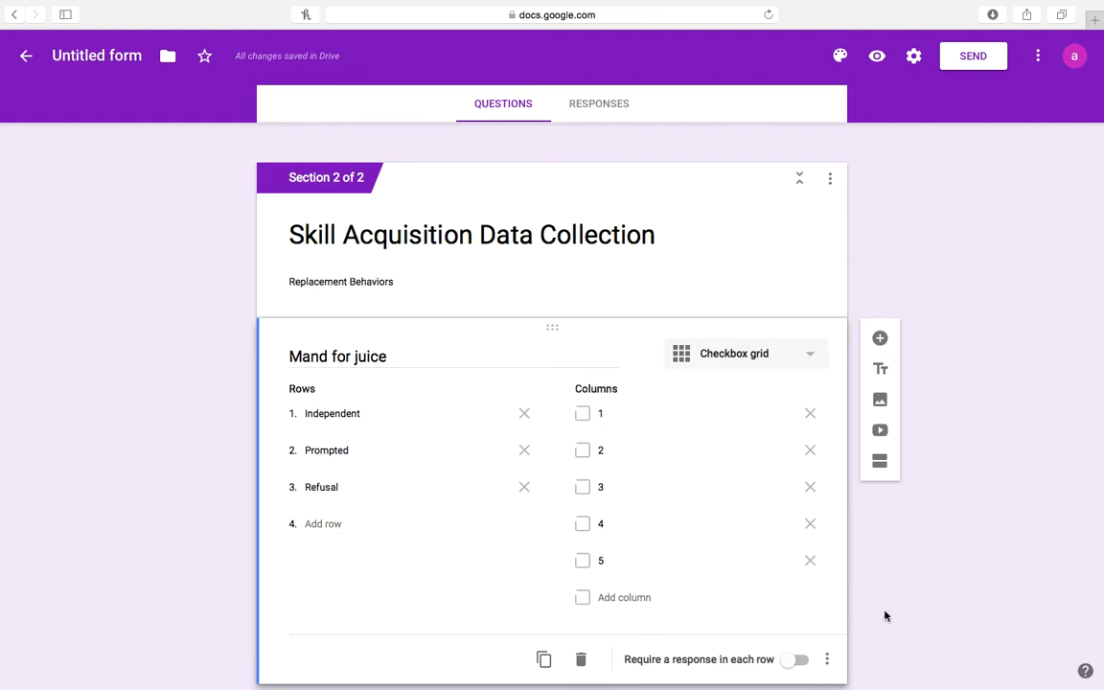
scroll(910, 621, down, 1)
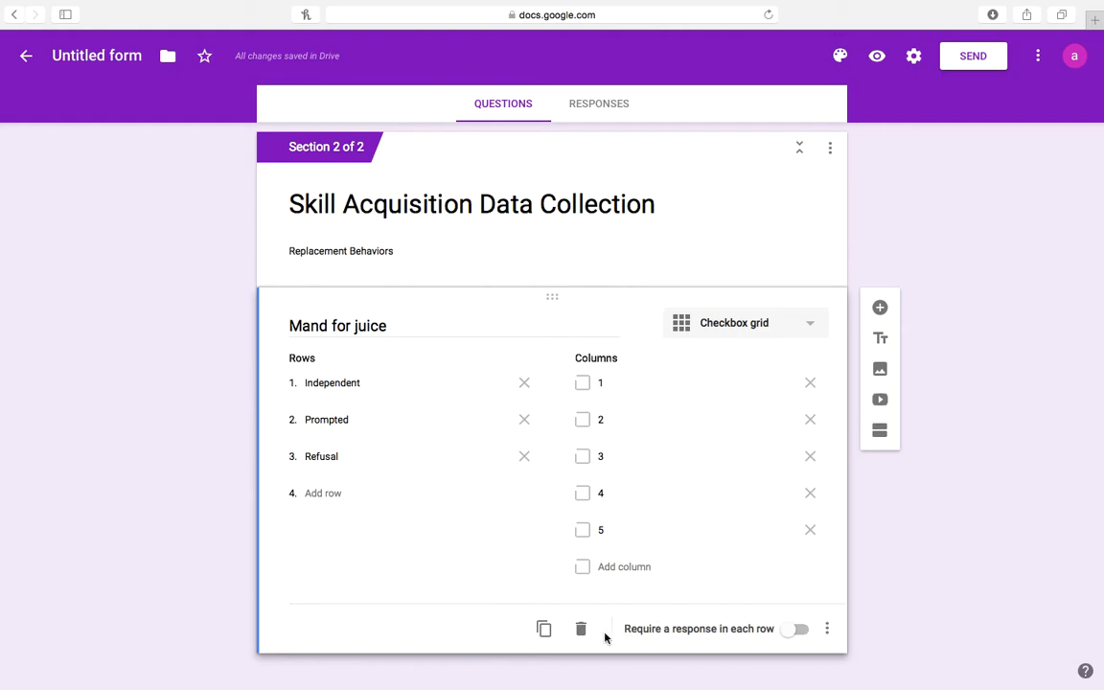
Duplicate the grid question and retitle the copy 'Mands for cookie'.
click(545, 630)
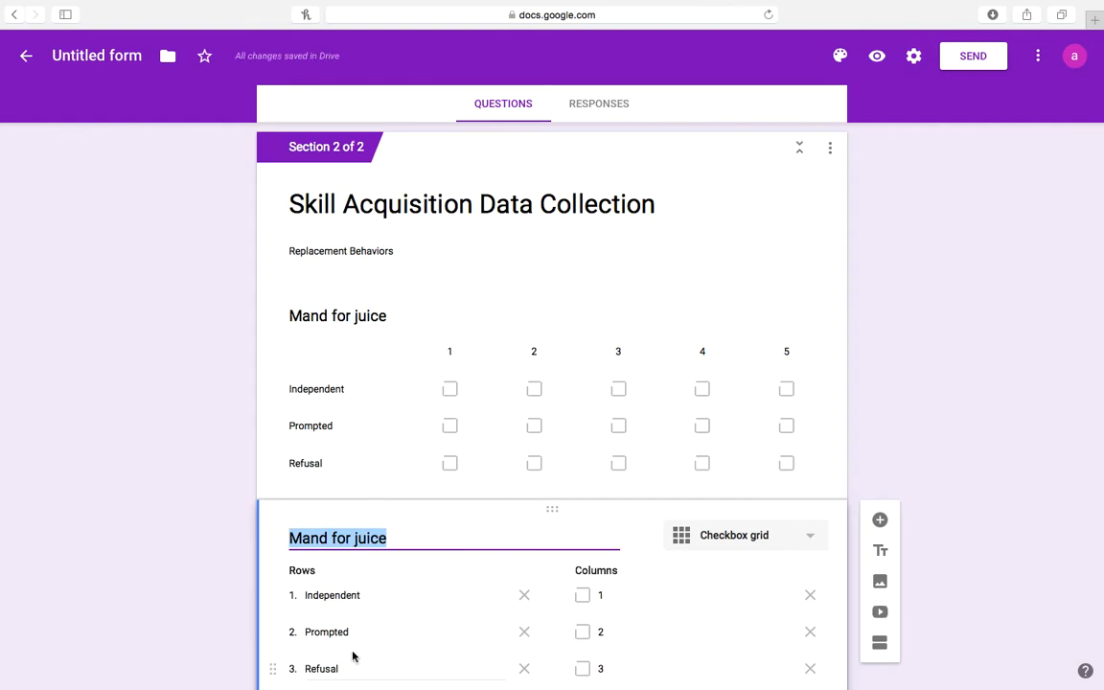
click(404, 534)
key(BackSpace)
key(BackSpace)
key(BackSpace)
key(BackSpace)
key(BackSpace)
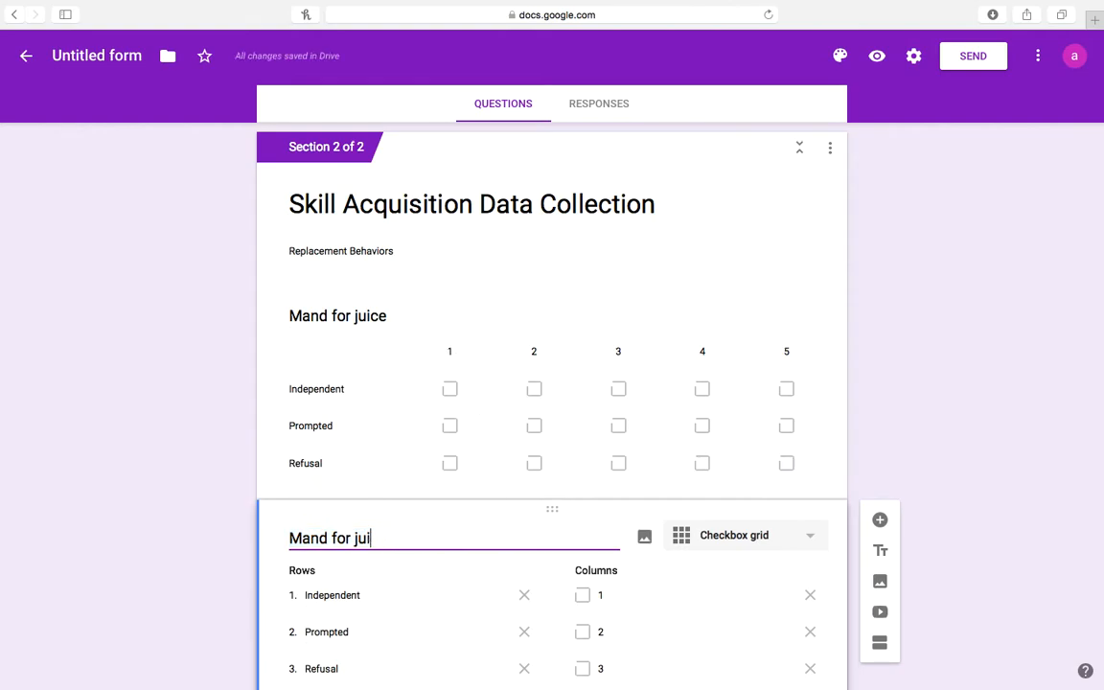
key(BackSpace)
key(BackSpace)
key(BackSpace)
key(BackSpace)
key(BackSpace)
key(BackSpace)
key(BackSpace)
key(BackSpace)
key(BackSpace)
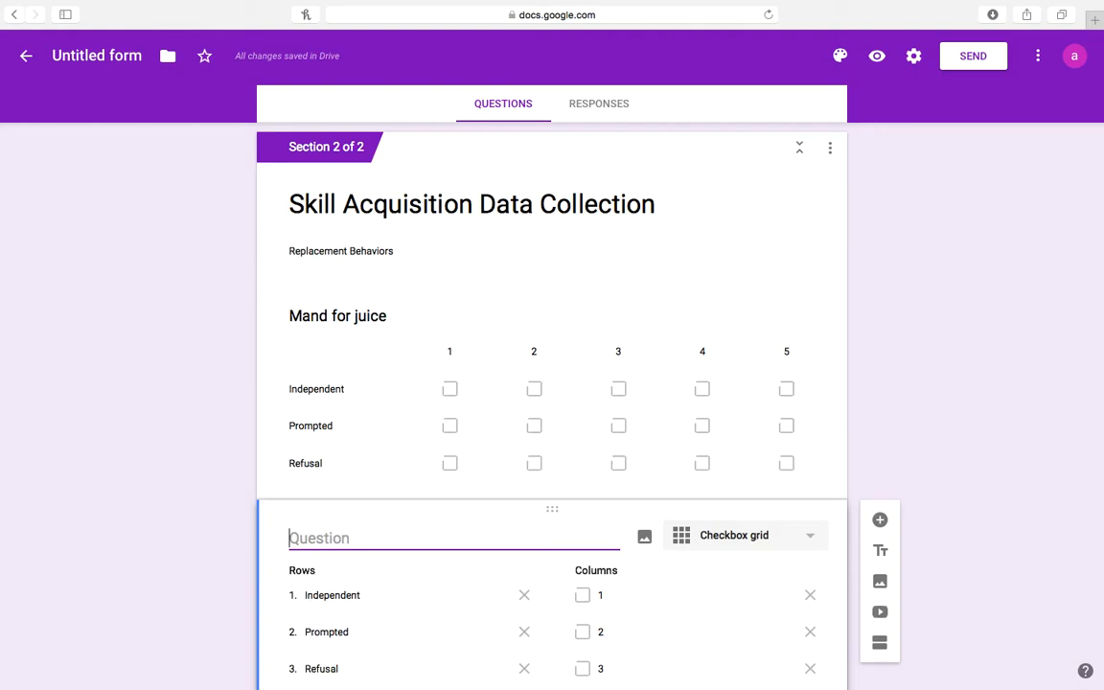
text(Mands for )
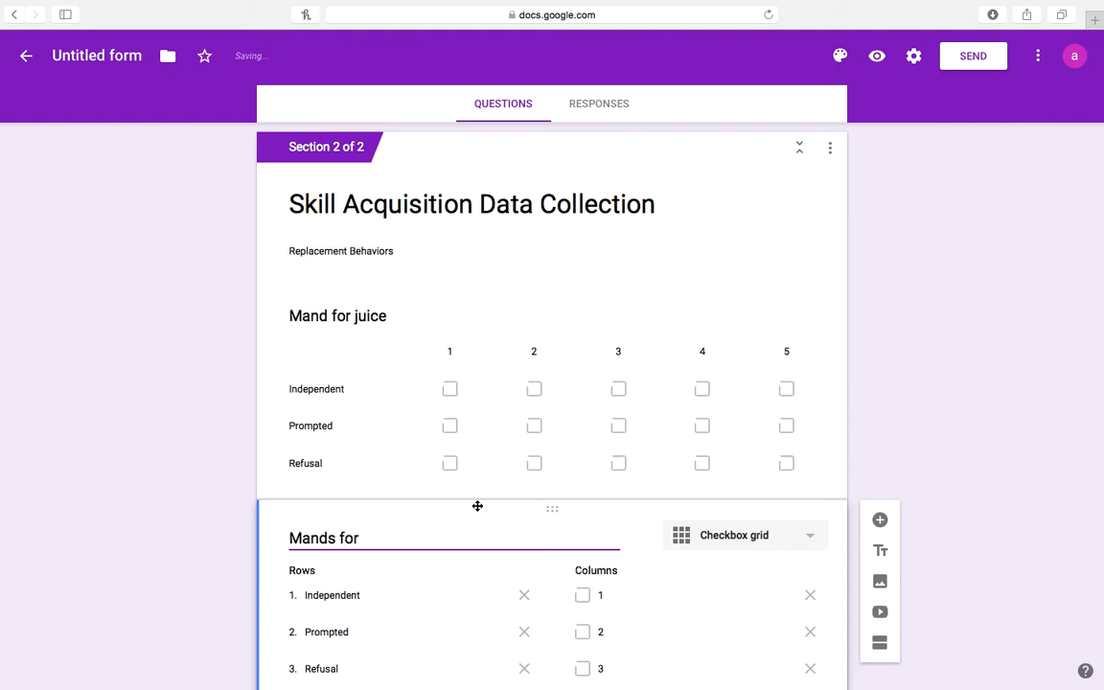
text(cookie)
click(957, 459)
Retitle the original grid question 'Mands for juice'.
scroll(957, 458, down, 3)
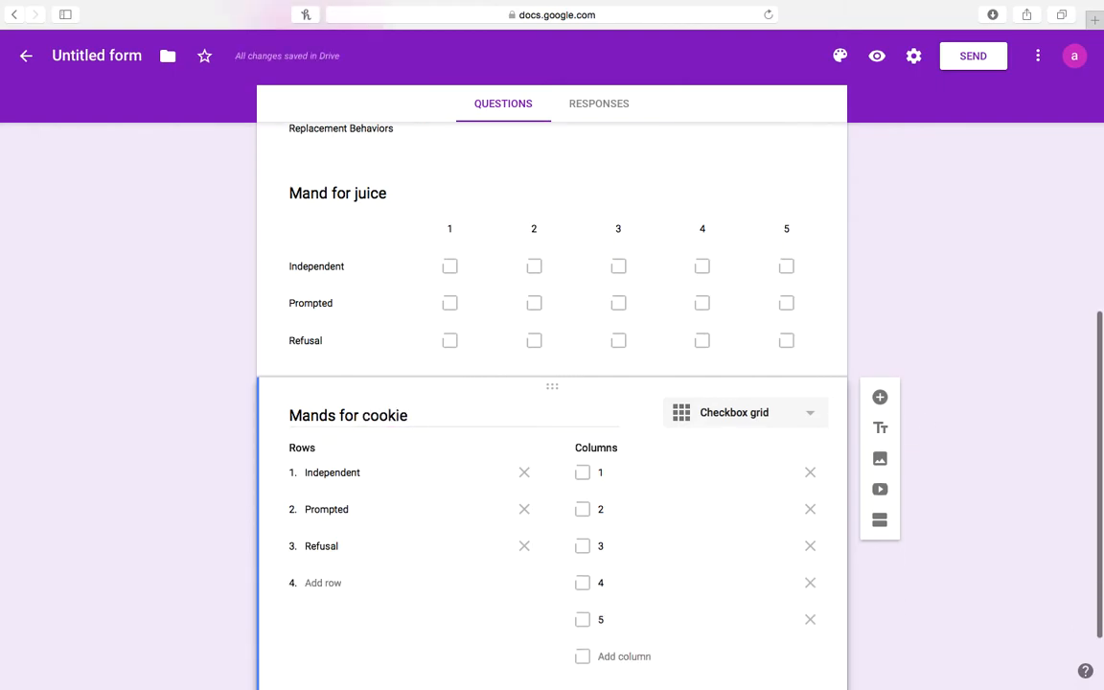
click(330, 192)
text(s)
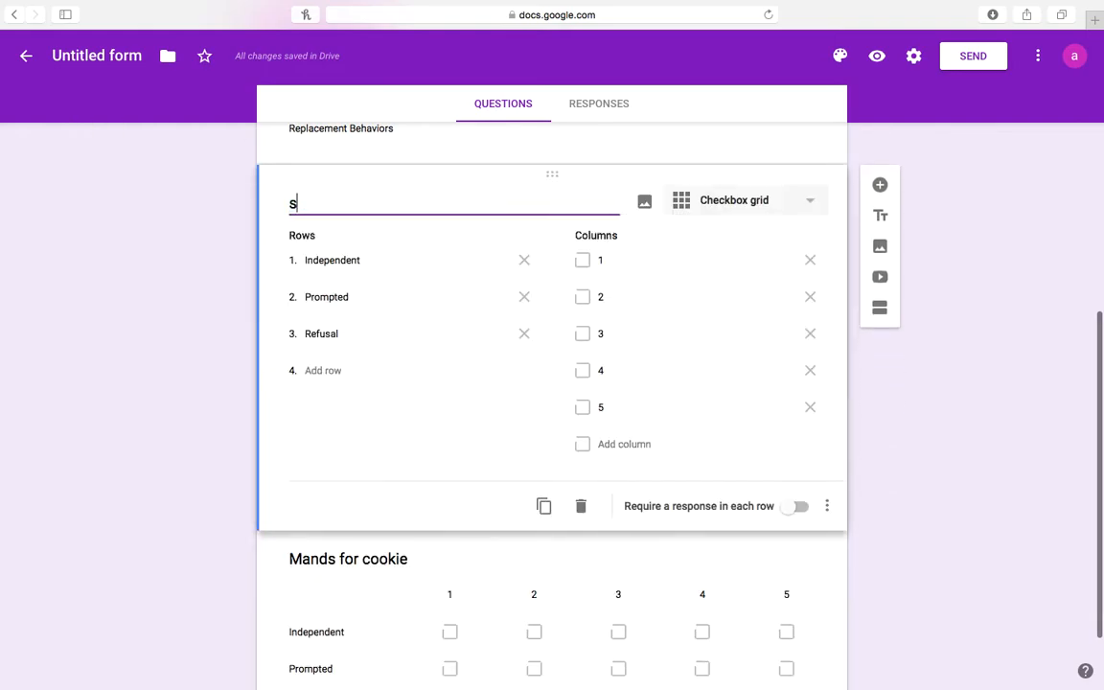
key(BackSpace)
text(Mands for C)
key(BackSpace)
text(Co)
key(BackSpace)
key(BackSpace)
text(juice)
scroll(957, 514, down, 3)
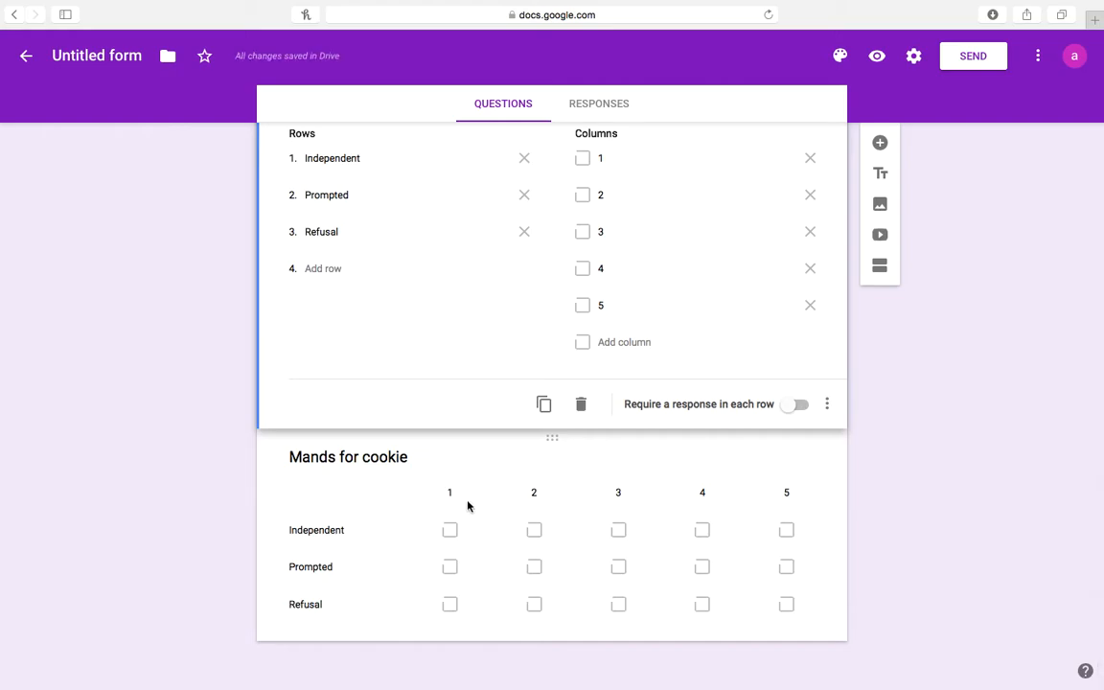
click(432, 483)
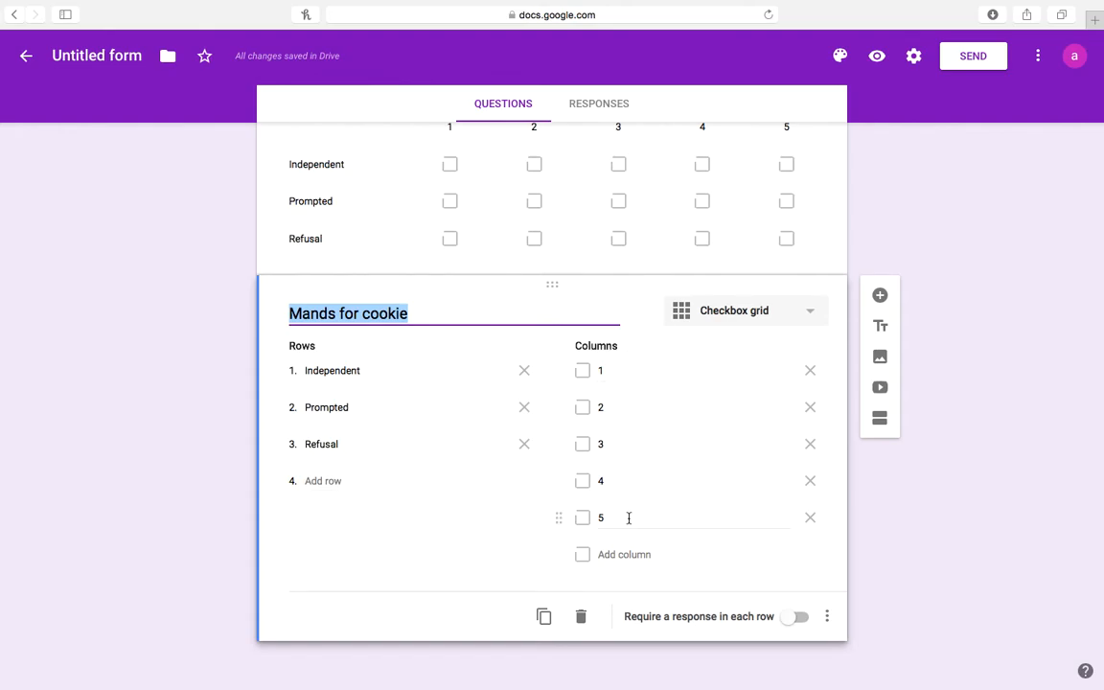
Duplicate 'Mands for cookie' and retitle it 'Makes eye contact with speaker within 3 seconds for 3 seconds'.
click(544, 618)
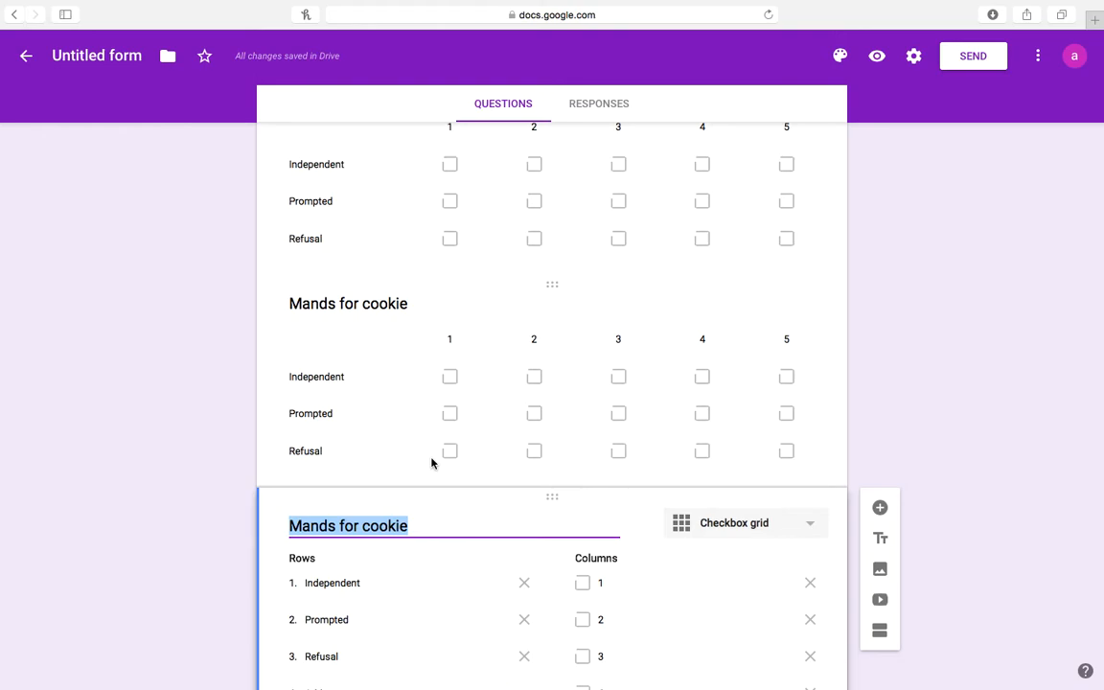
key(BackSpace)
text(Makes eye co)
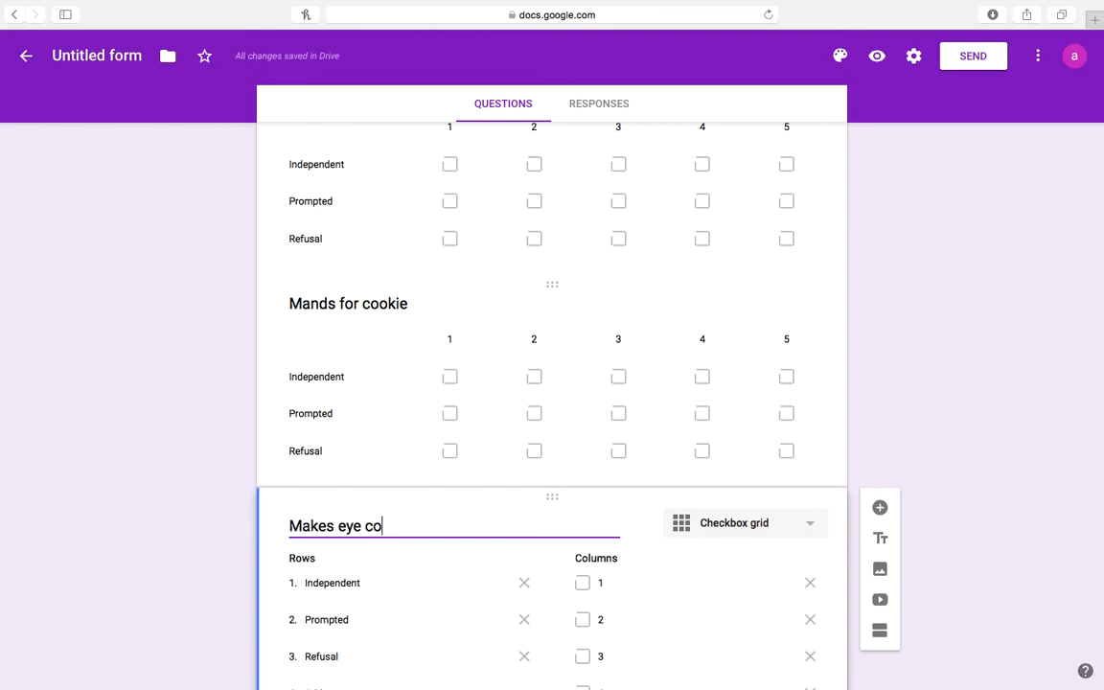
text(ntact)
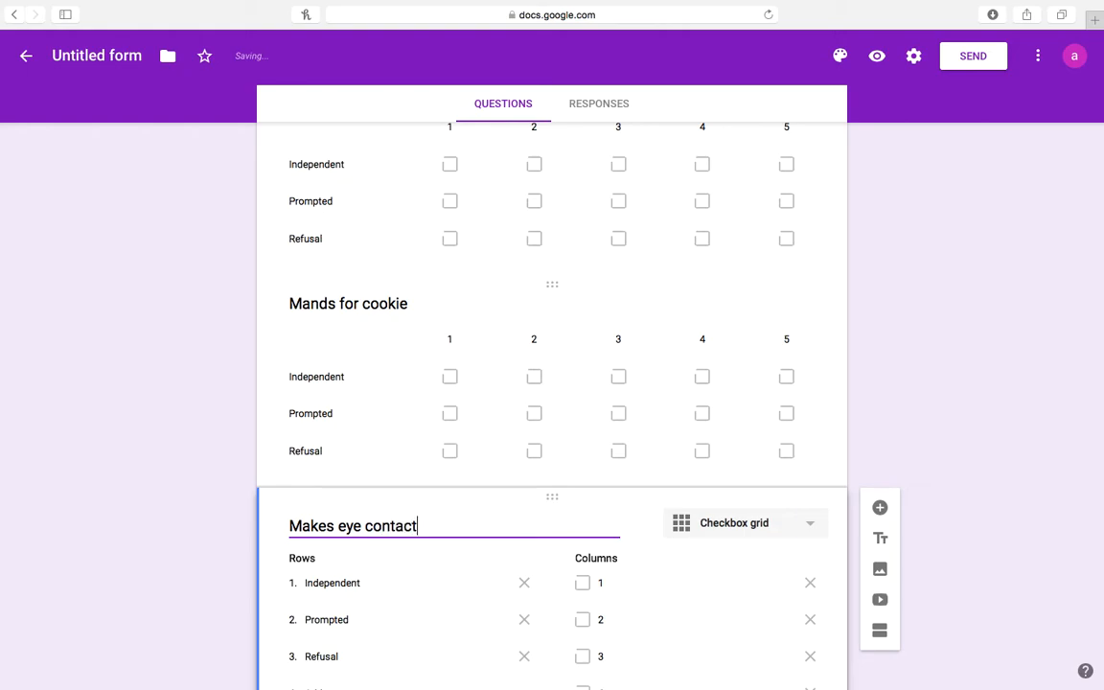
text( with speaker wi)
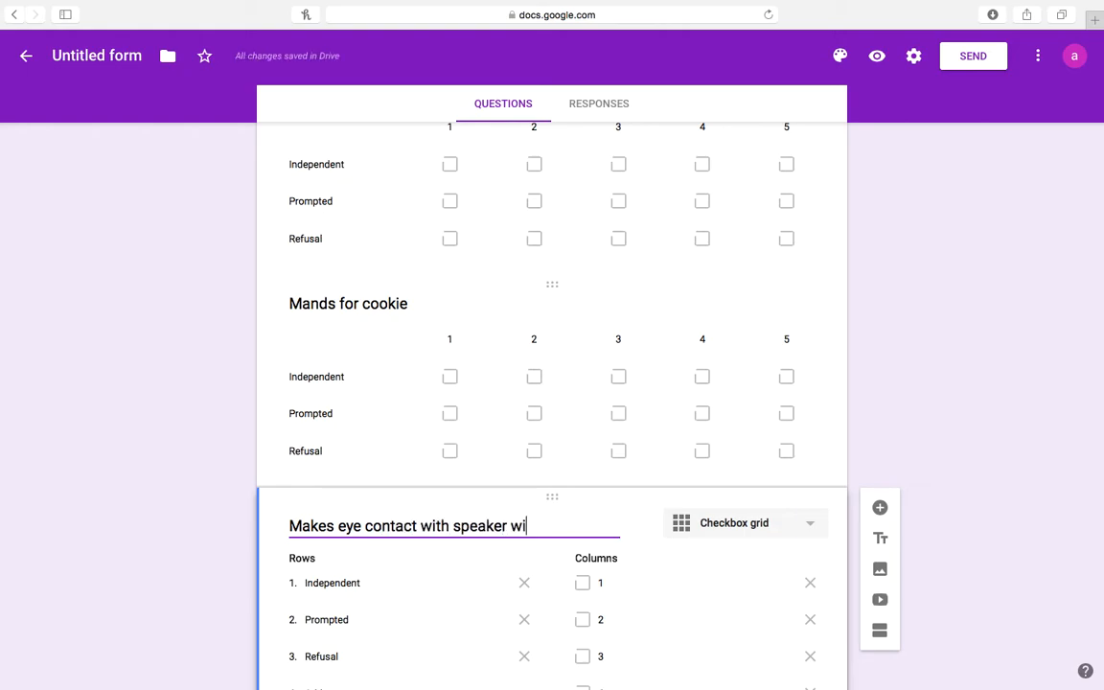
text(thin 3 seconds fo)
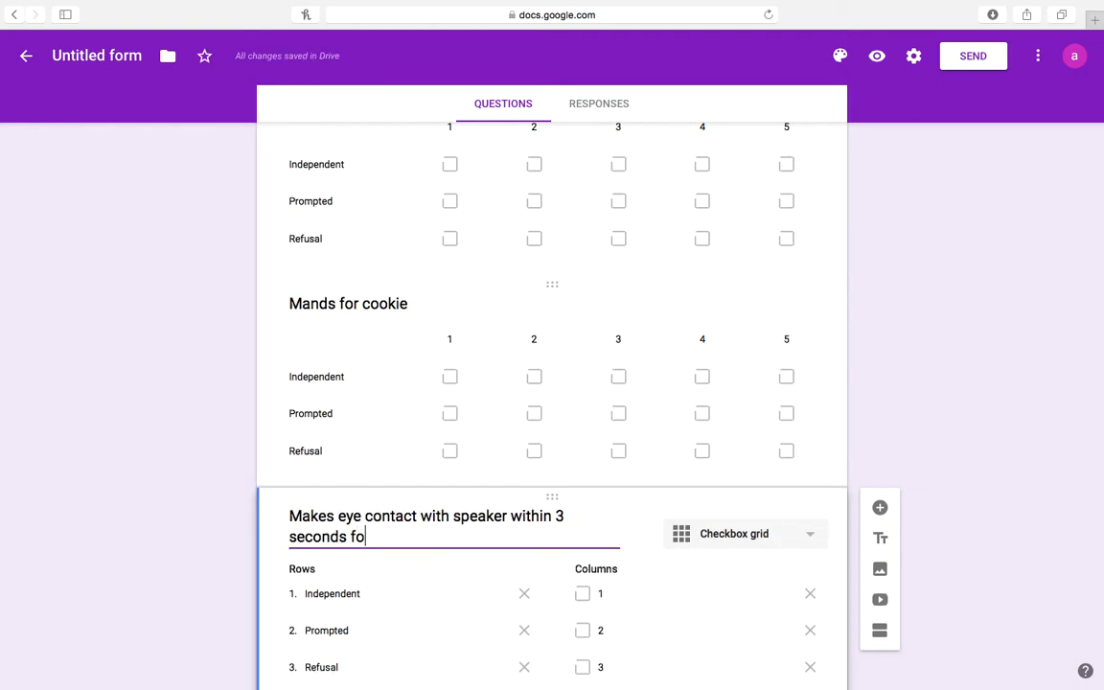
text(r 3 seconds)
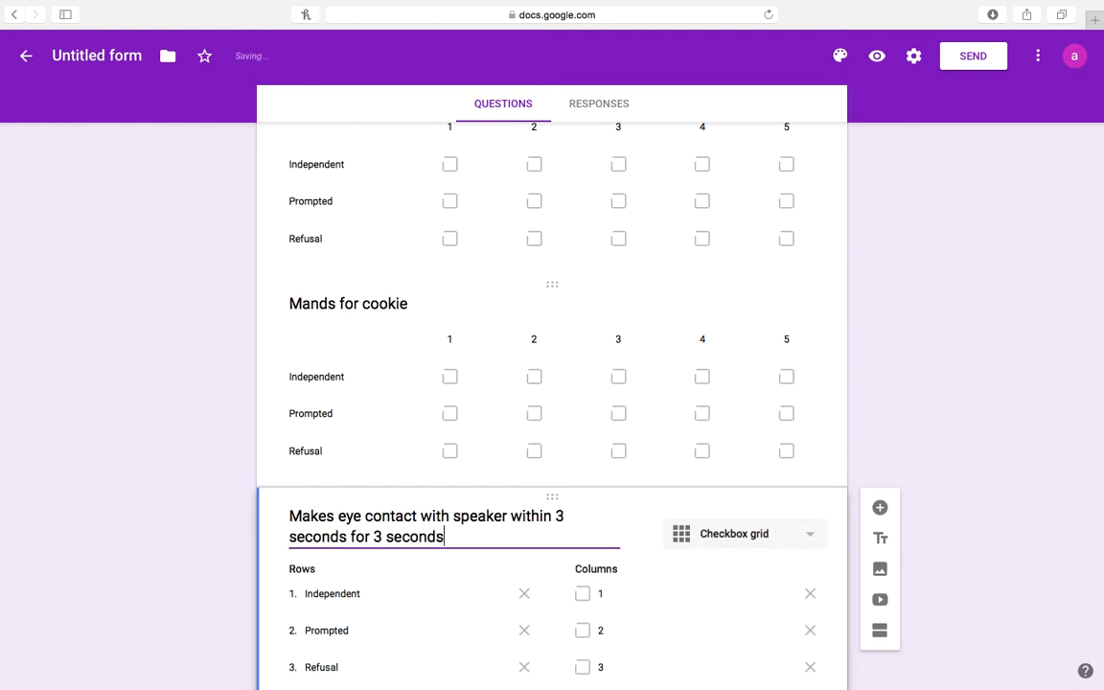
click(910, 393)
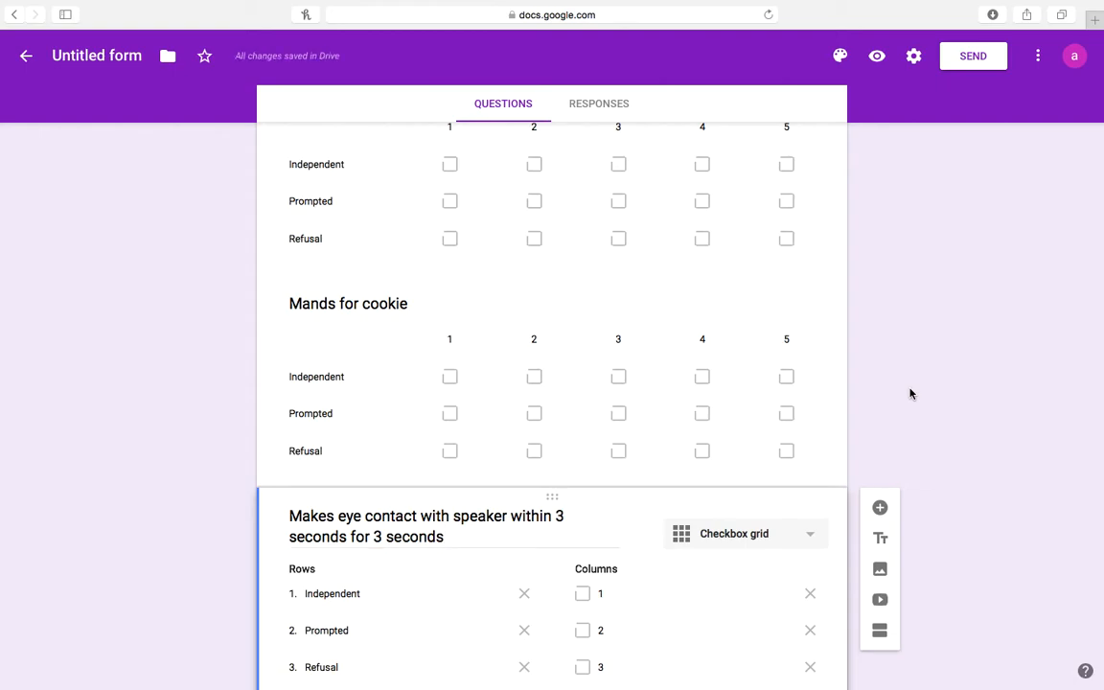
Scroll through Section 2 to review the three checkbox-grid questions.
scroll(910, 393, down, 5)
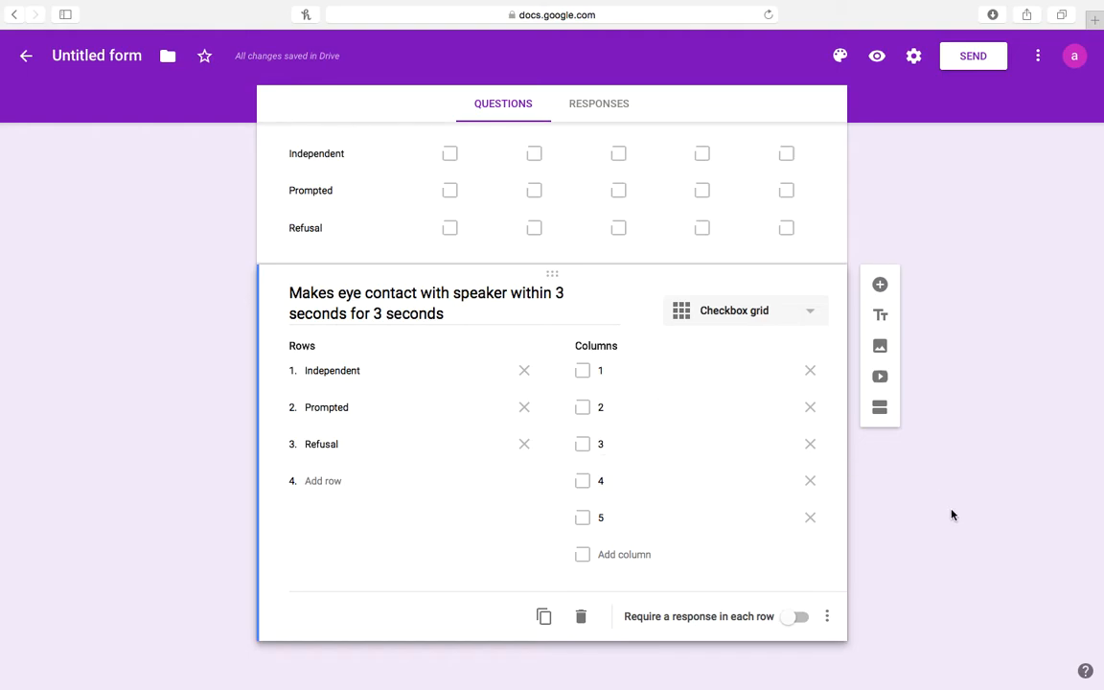
scroll(952, 515, up, 2)
scroll(952, 515, down, 2)
scroll(1008, 560, up, 10)
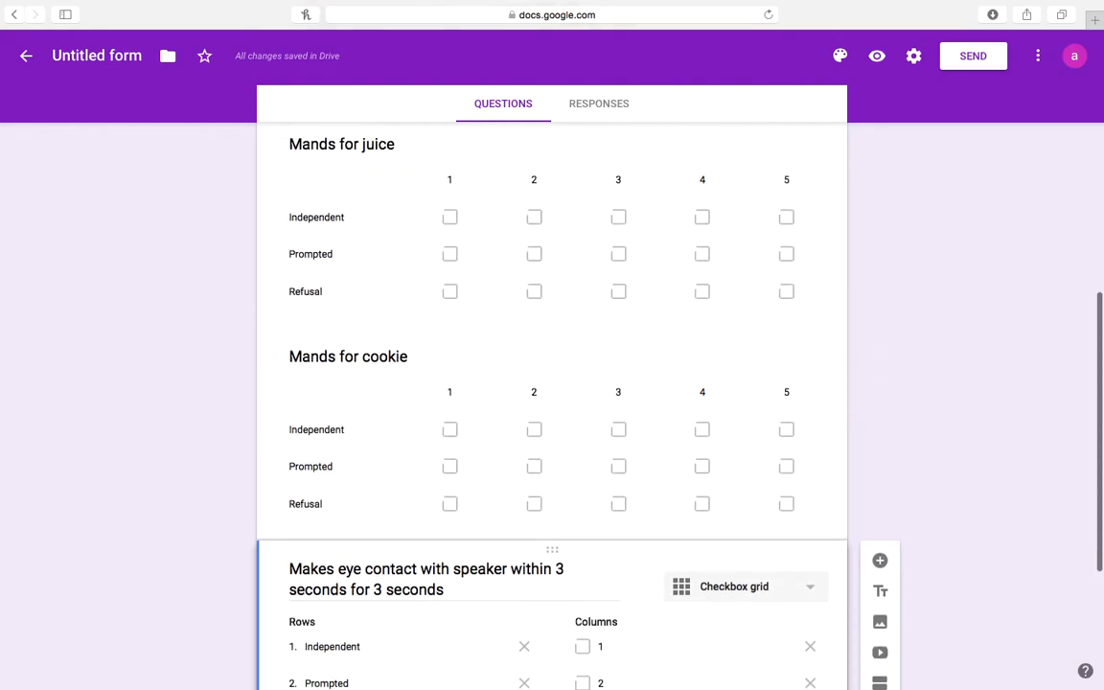
scroll(552, 406, up, 2)
scroll(552, 406, down, 1)
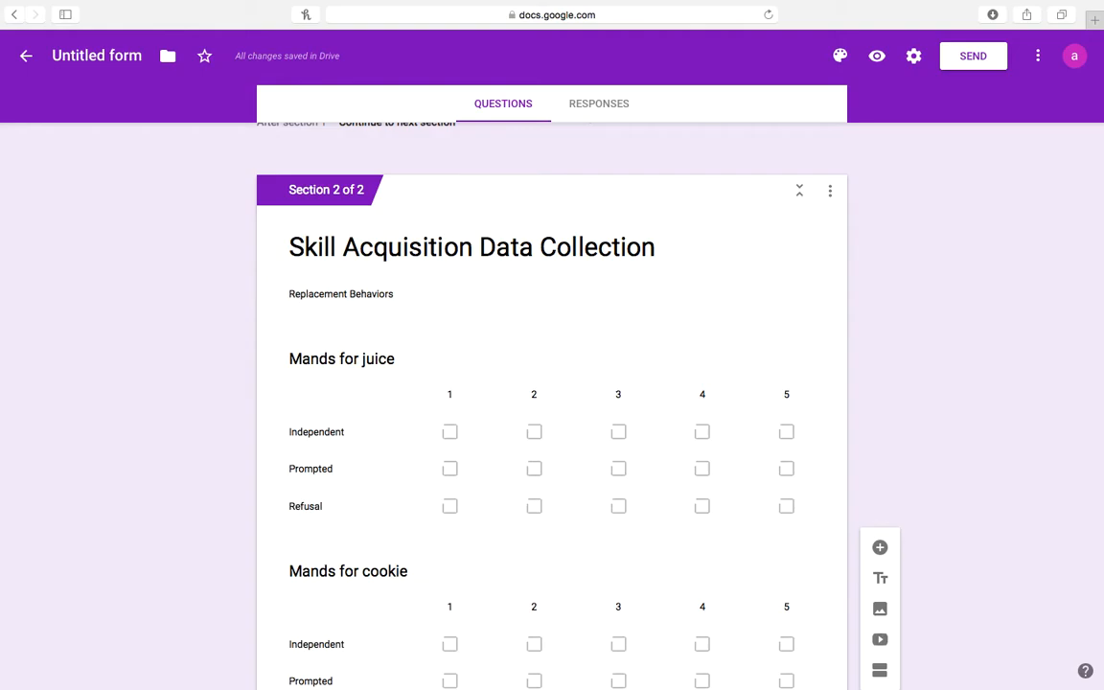
scroll(552, 406, down, 7)
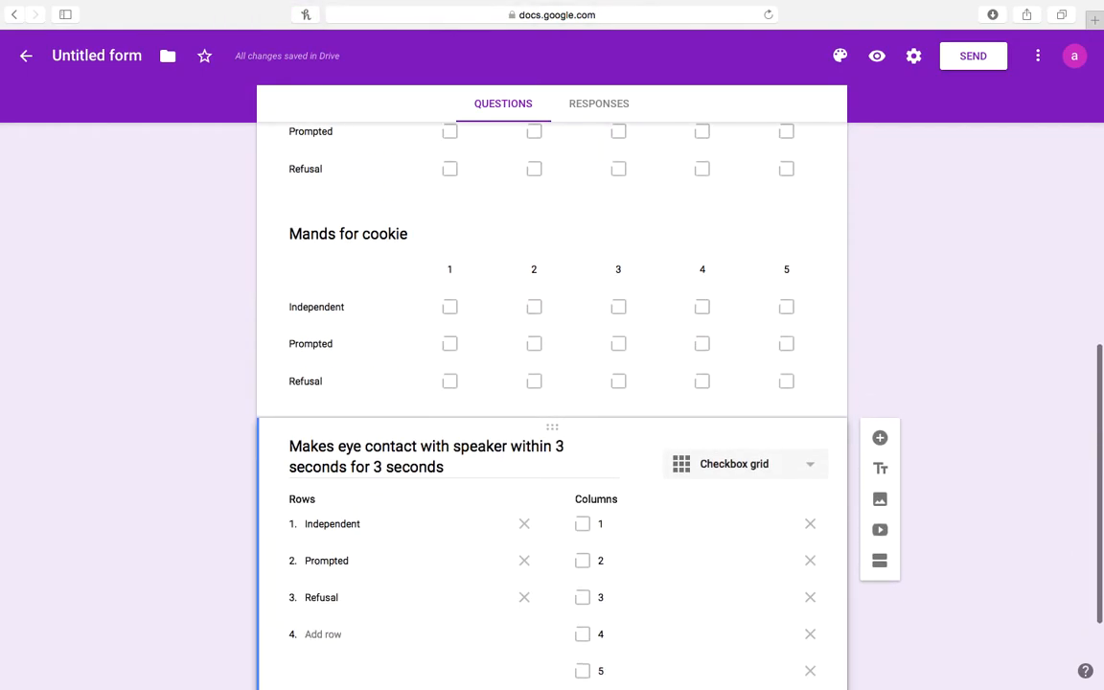
scroll(552, 406, down, 3)
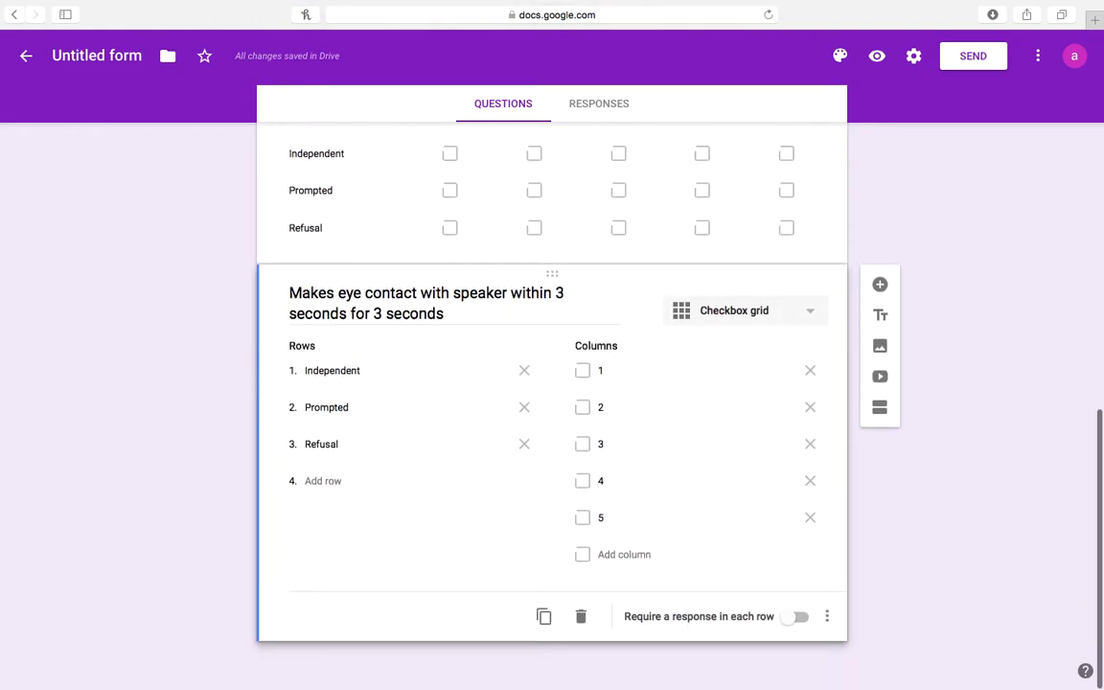
Add a new section after the skill questions titled 'Maladaptive Behaviors'.
click(880, 409)
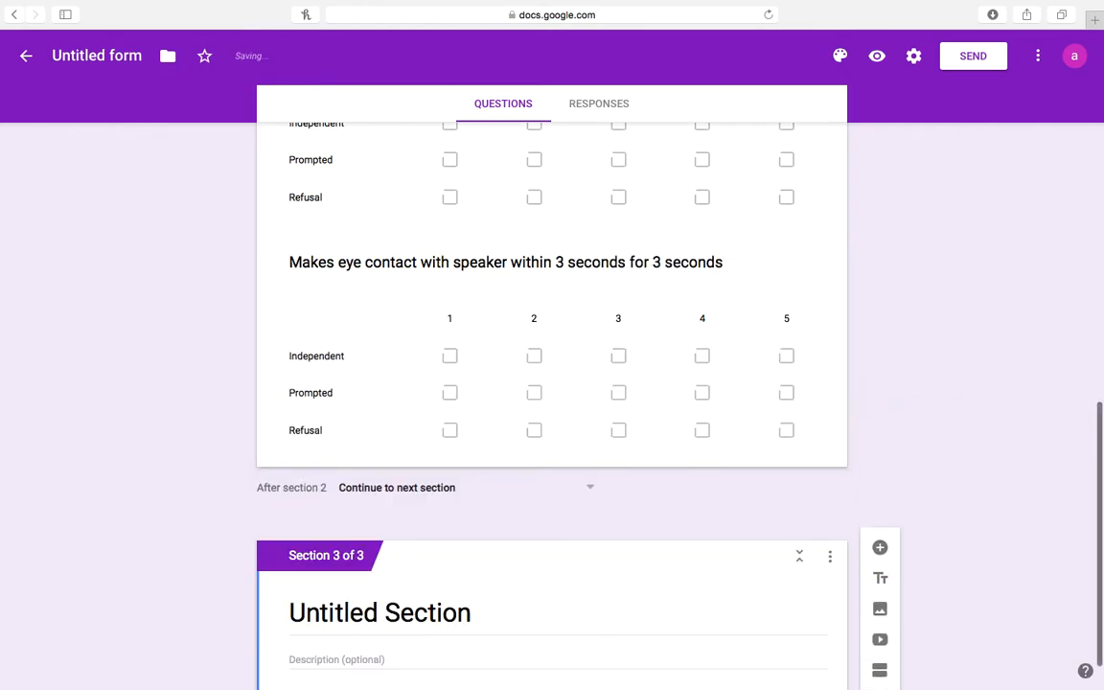
click(473, 556)
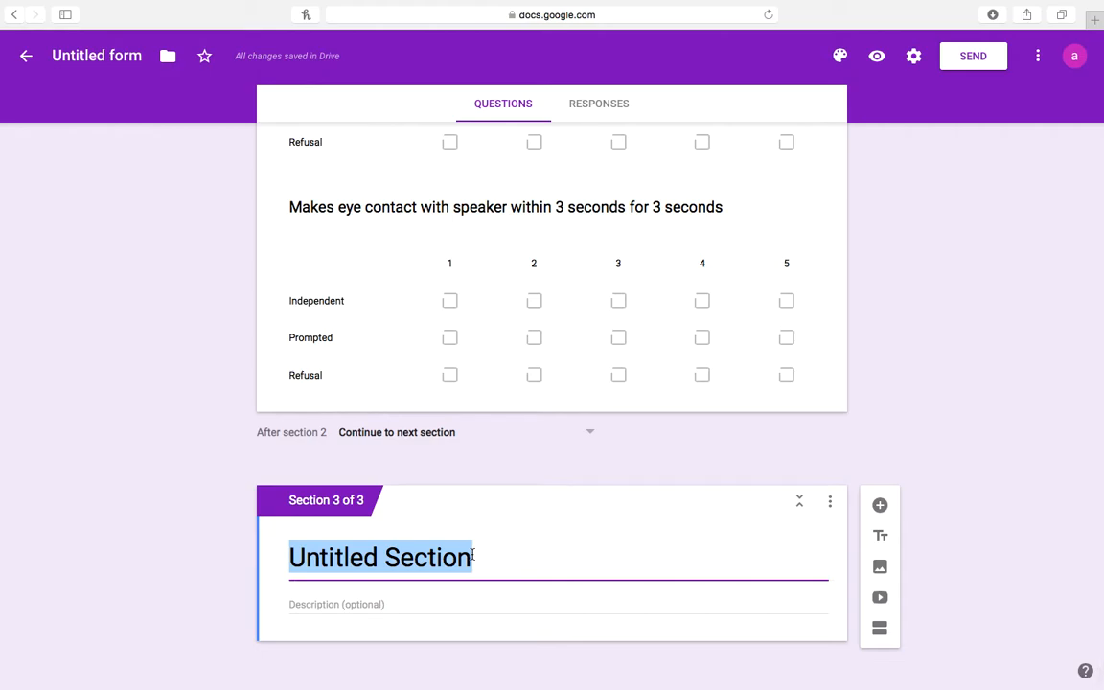
key(BackSpace)
text(Mal)
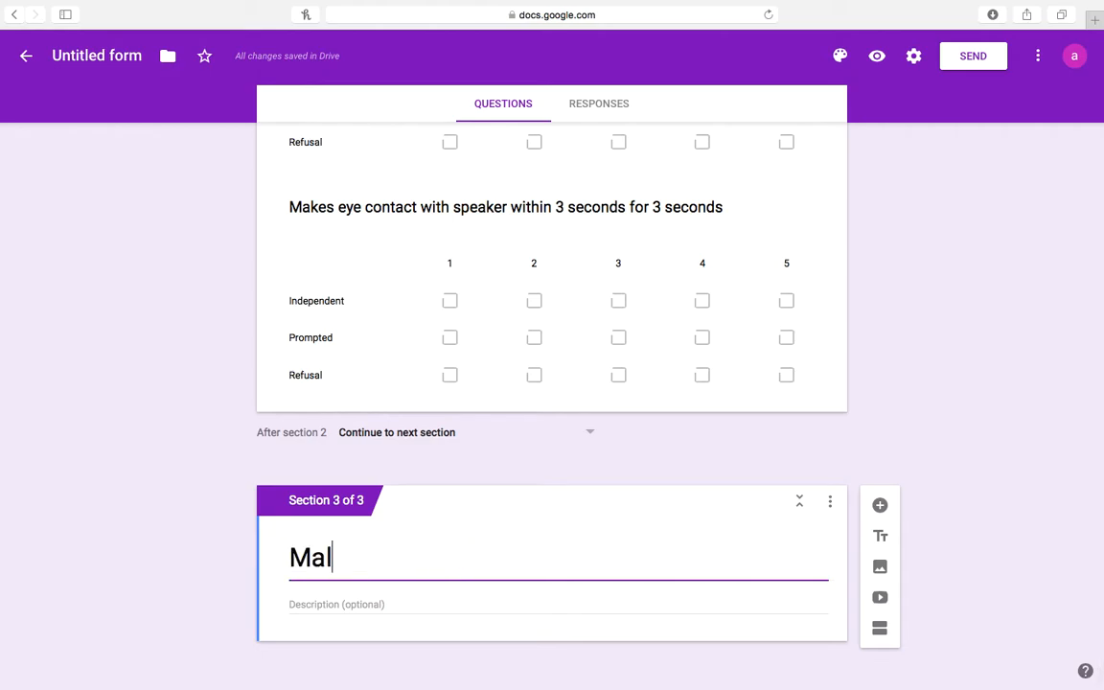
text(adaptive Behaviors)
Give the section the description 'Deceleration Target Behaviors' and add a blank question.
click(333, 603)
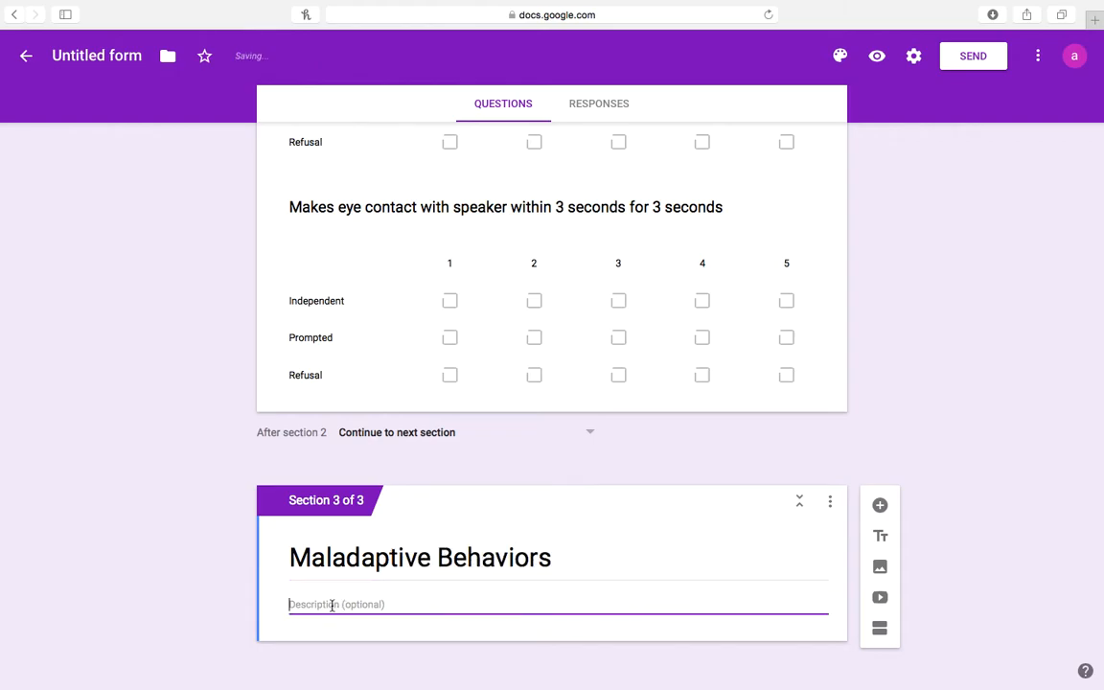
text(Dece)
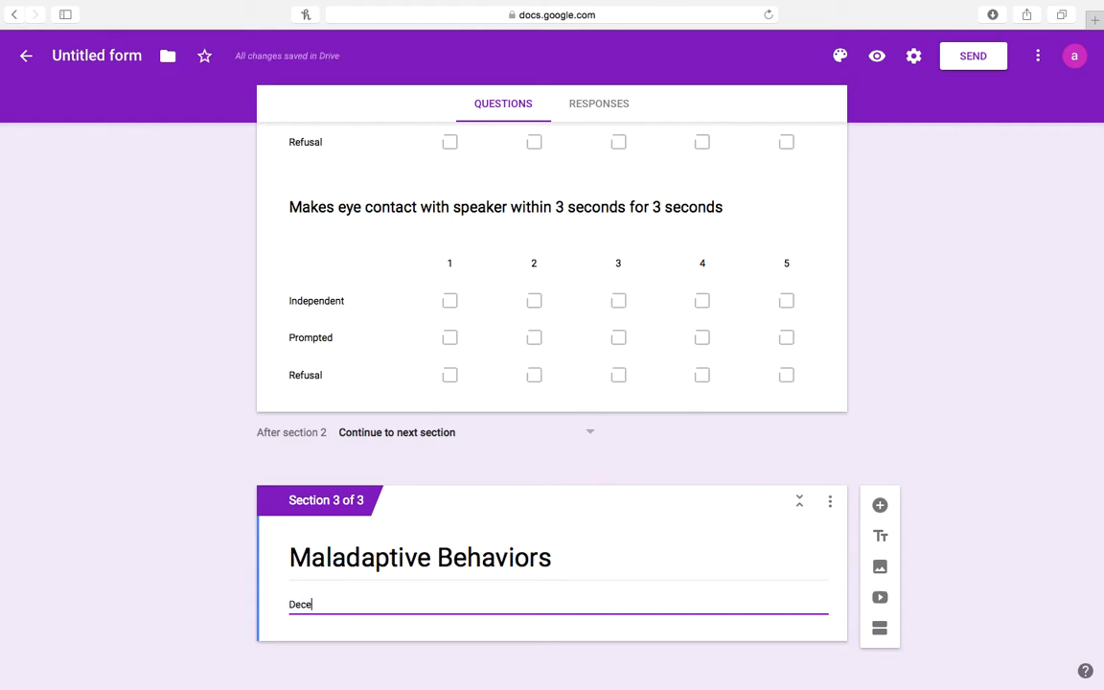
text(leration)
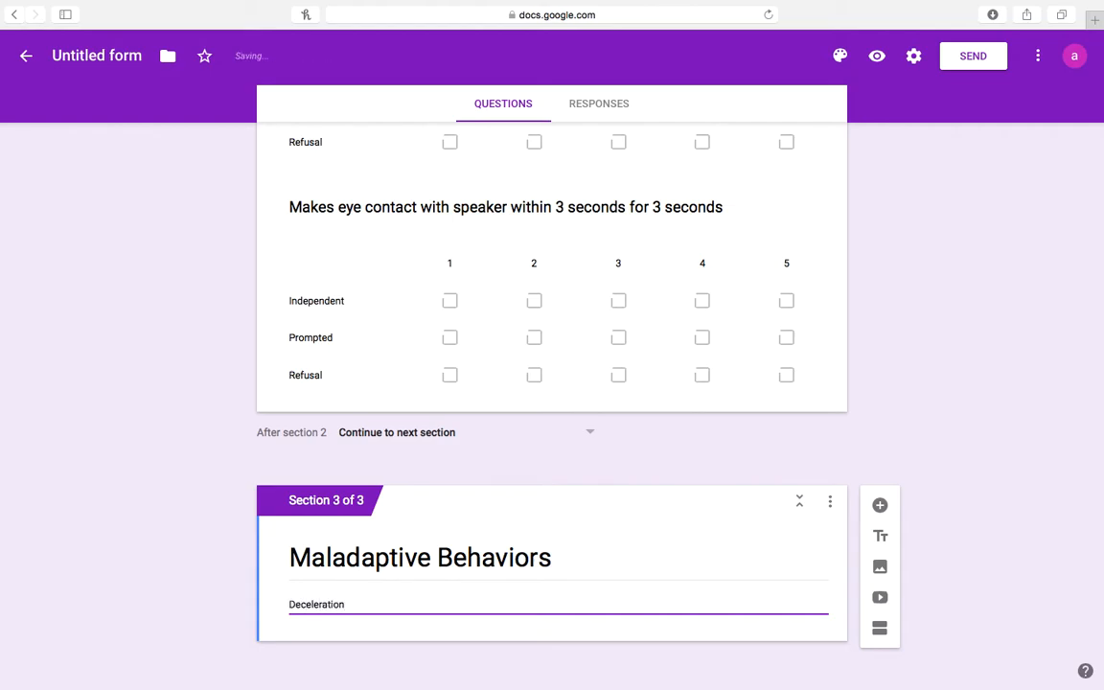
text( Target behavior)
text(s)
click(1035, 516)
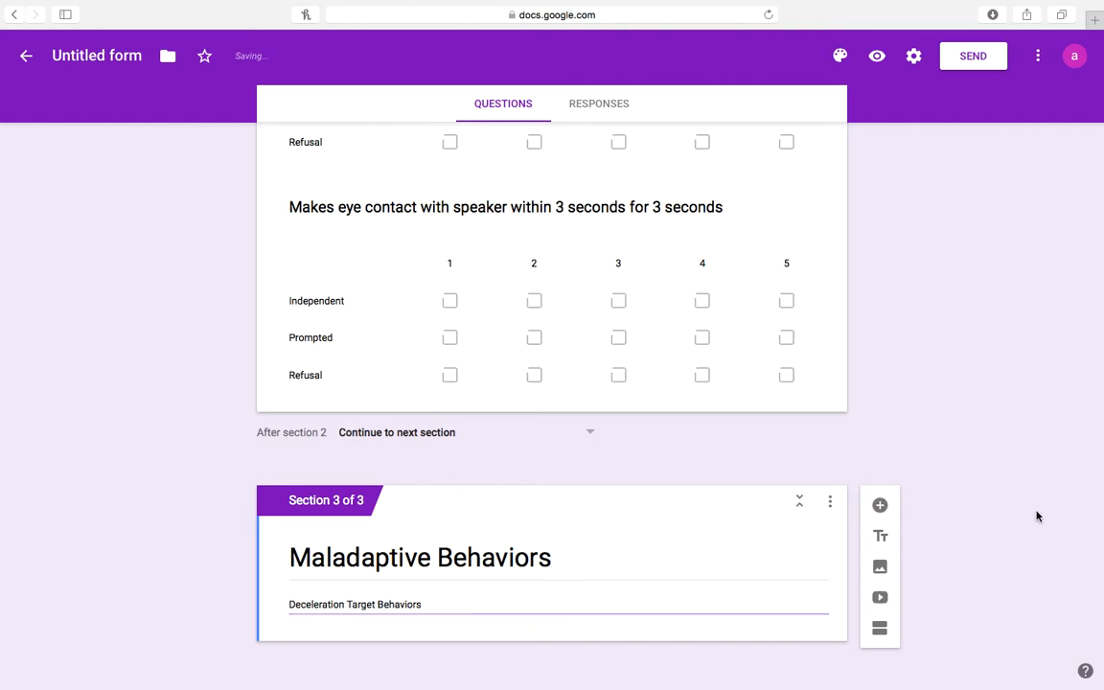
click(880, 506)
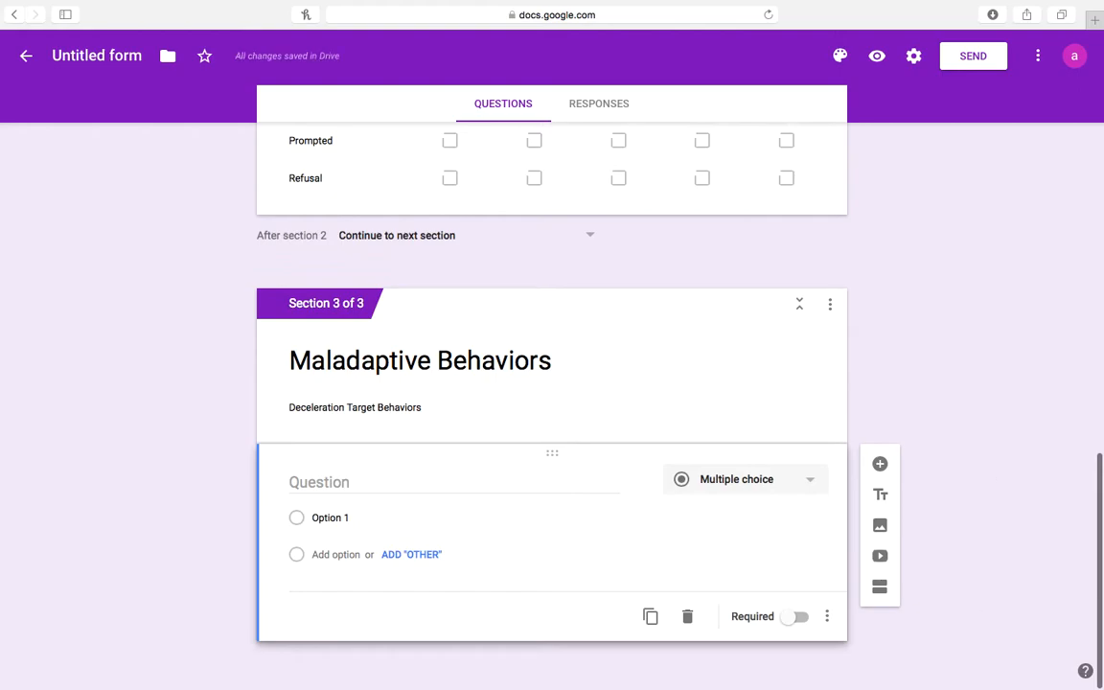
Make the first question a short-answer question titled 'Aggression'.
click(468, 488)
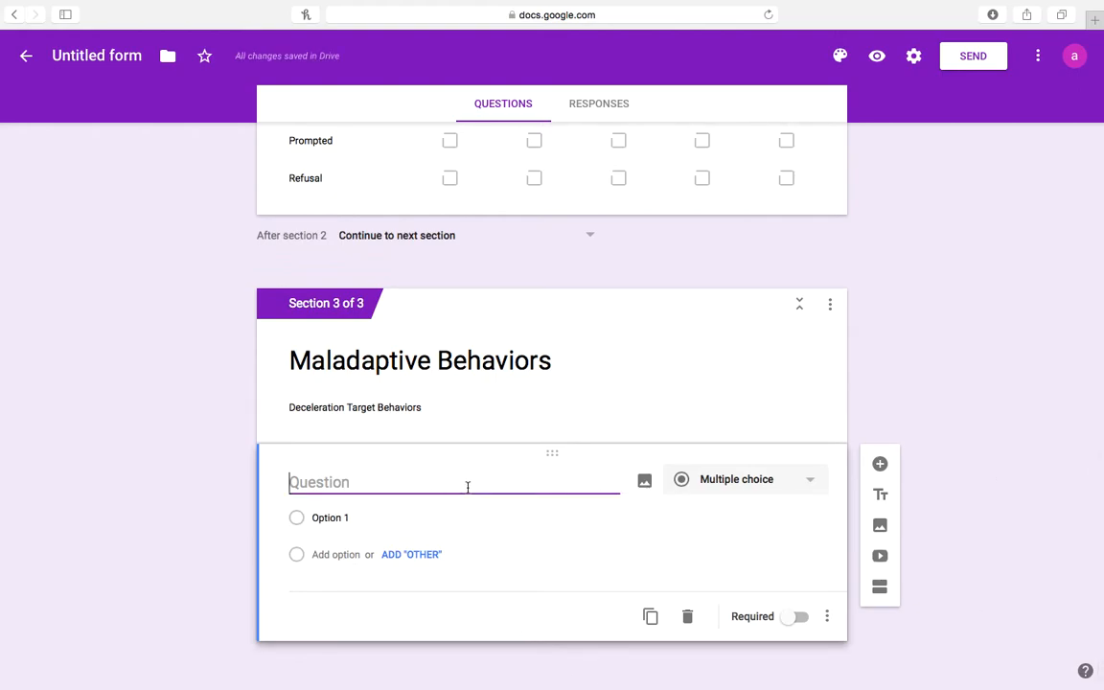
text(Aggression)
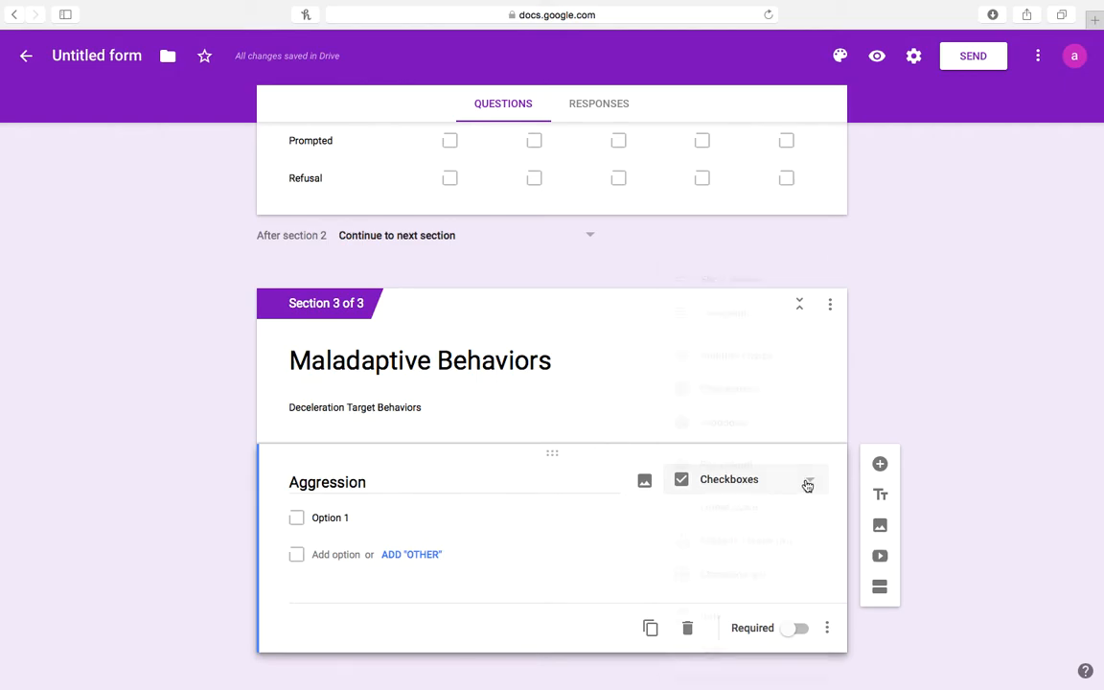
click(808, 484)
click(755, 291)
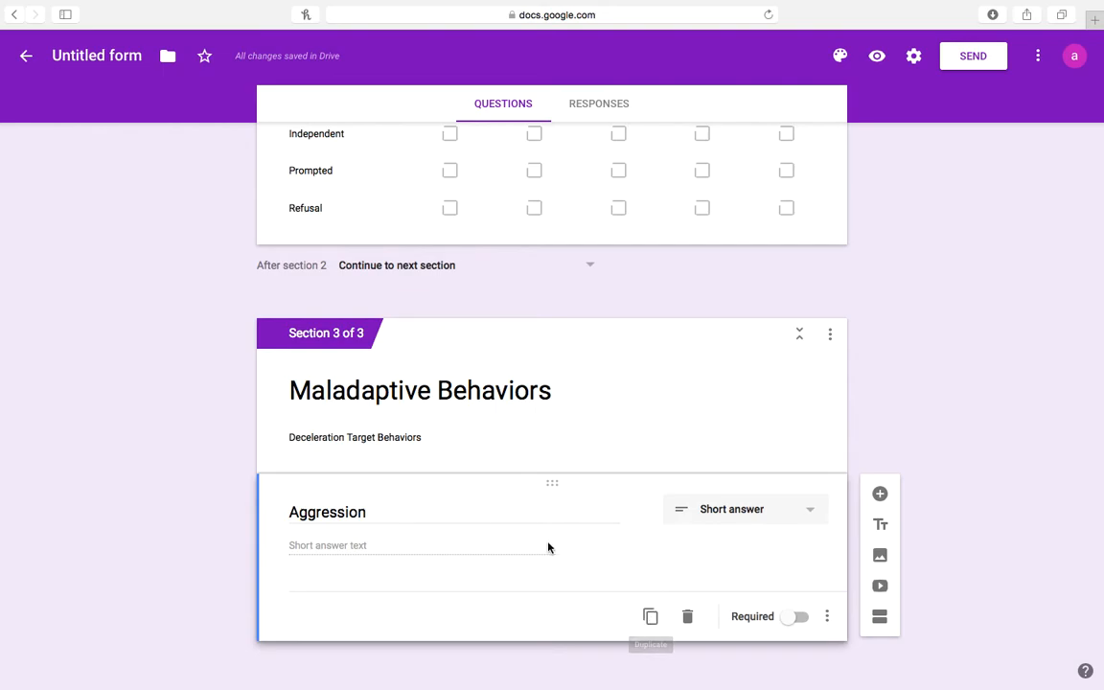
Duplicate it into 'Property Destruction' and 'Elopement' short-answer questions.
click(650, 618)
key(BackSpace)
text(Property)
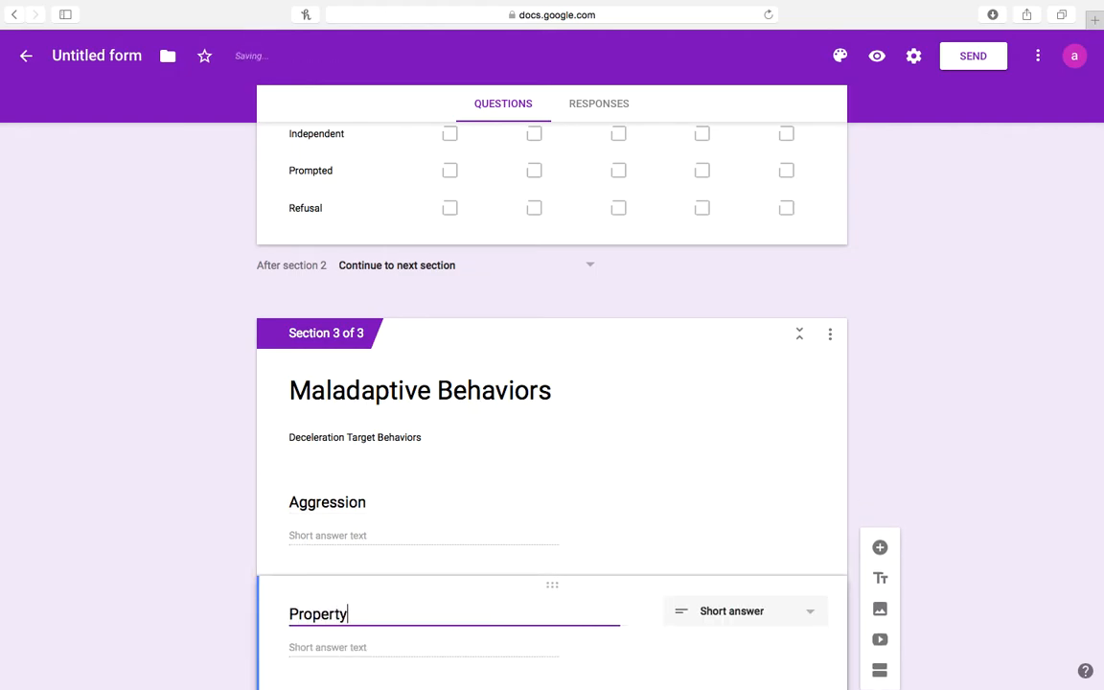
text( Destruction)
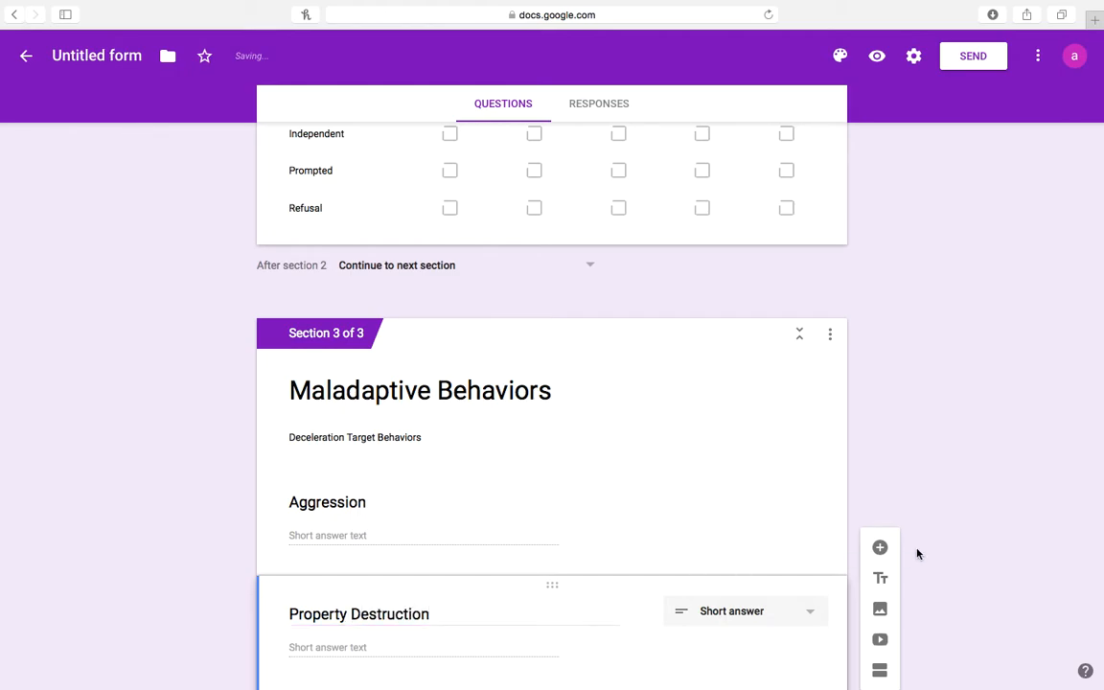
scroll(918, 552, down, 2)
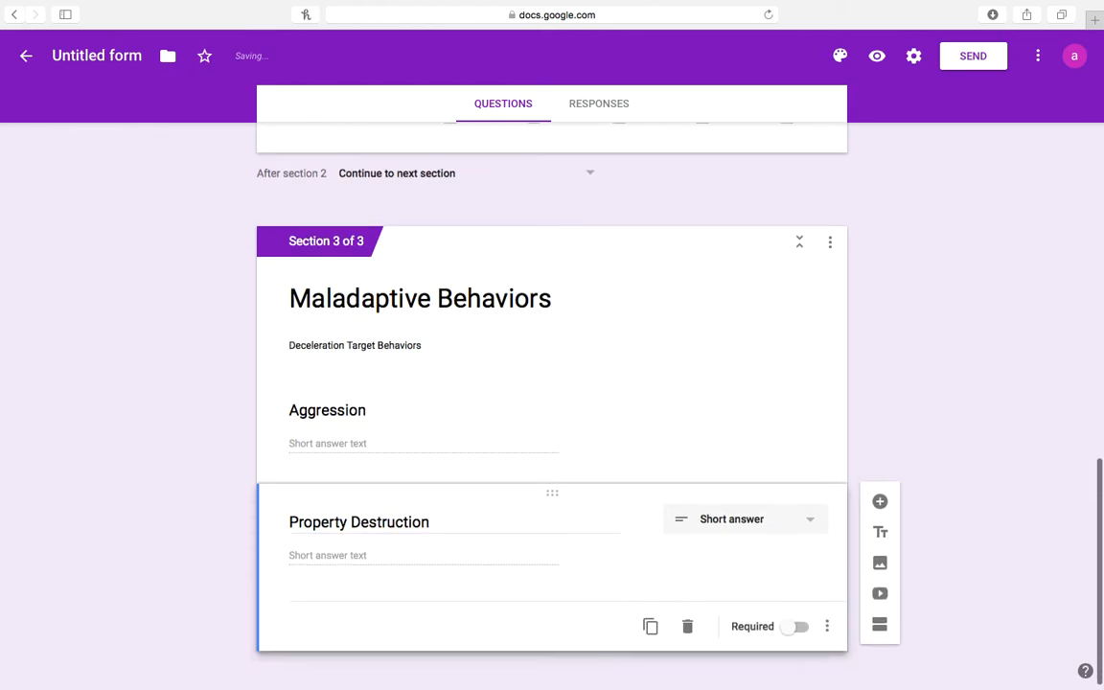
click(650, 618)
key(BackSpace)
text(Elopement)
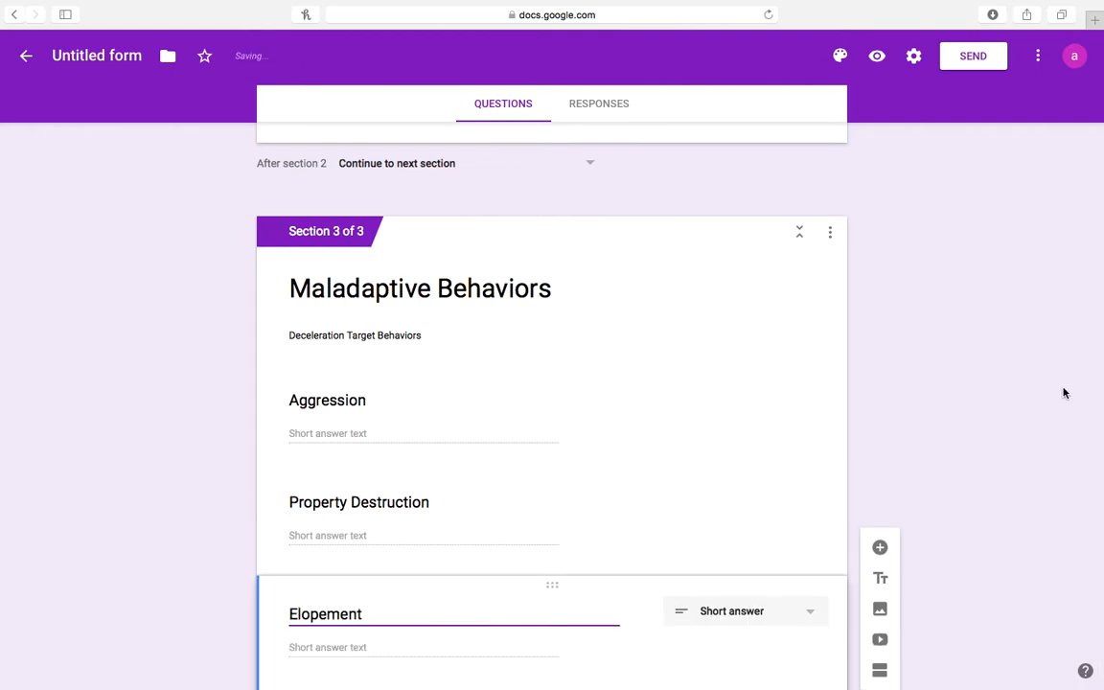
Add one more duplicated short-answer question titled 'Self-Injury'.
scroll(1067, 390, down, 2)
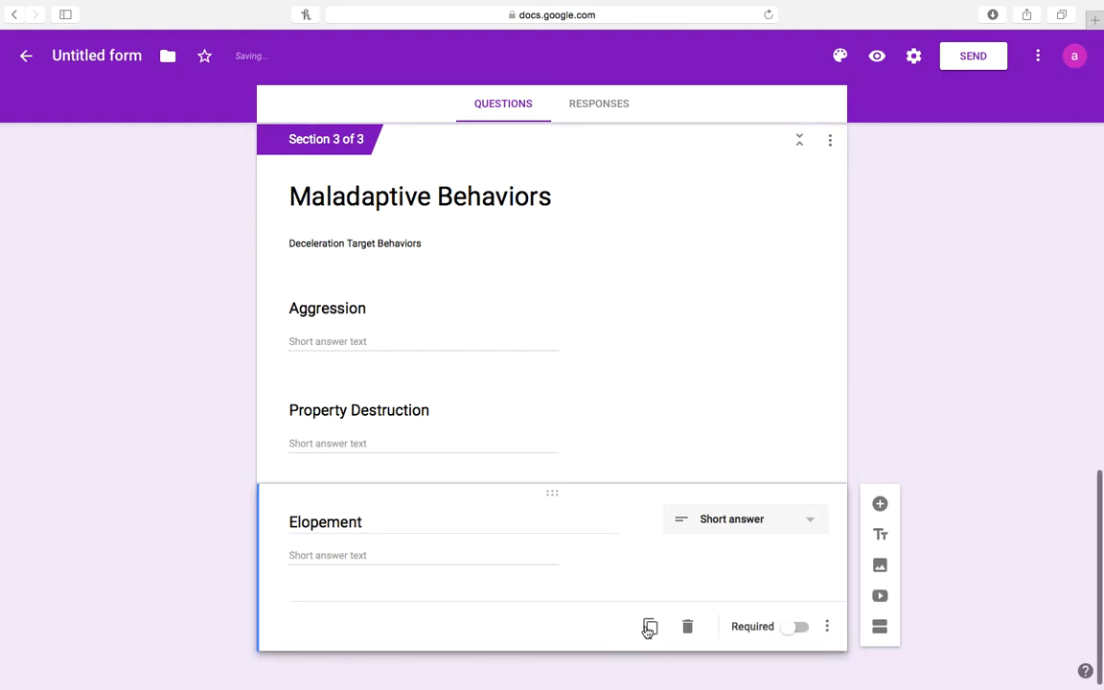
click(650, 626)
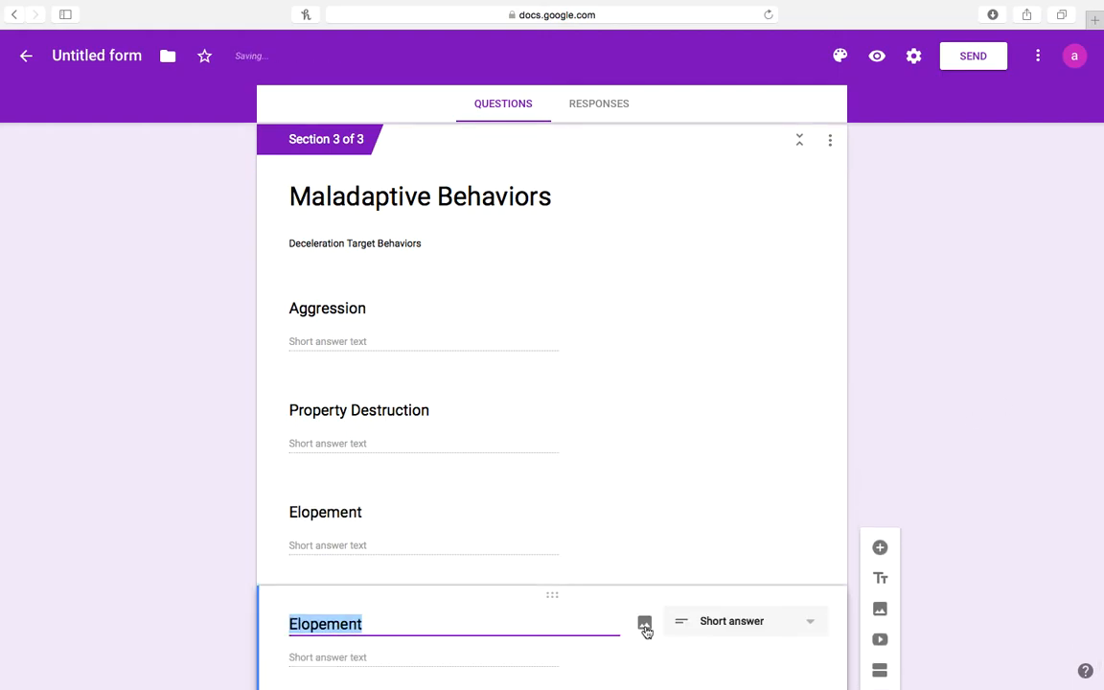
text(Self-I)
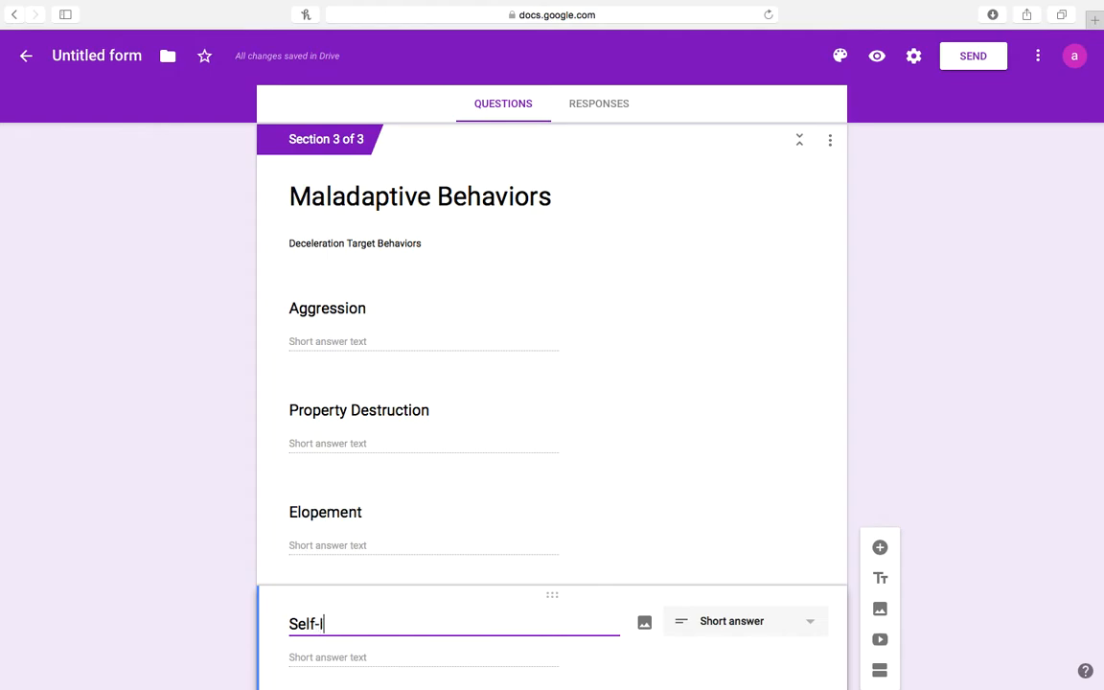
text(njury)
click(1069, 430)
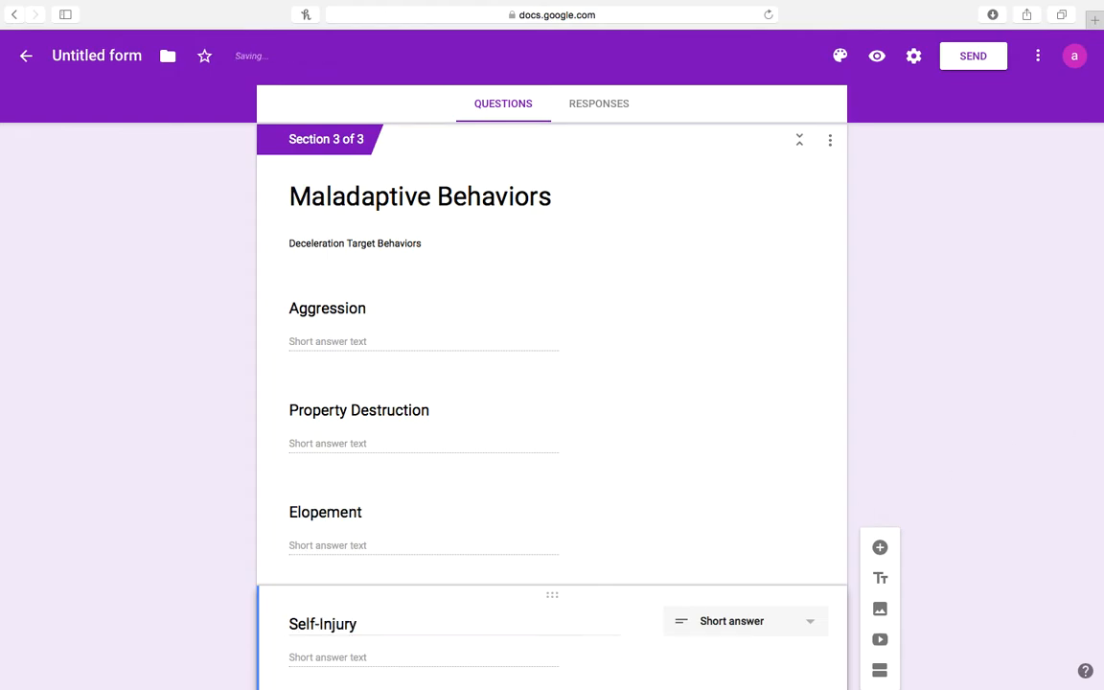
scroll(1041, 430, down, 2)
scroll(552, 403, down, 1)
scroll(552, 403, up, 1)
scroll(1070, 485, down, 1)
scroll(1070, 485, up, 2)
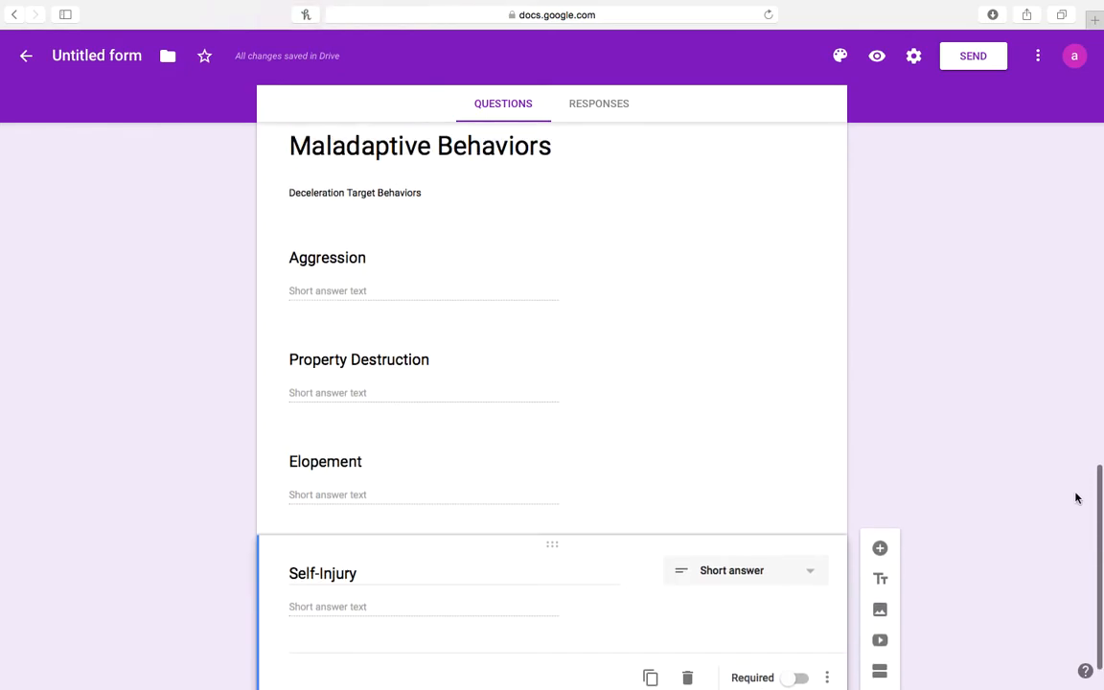
Duplicate the Self-Injury question and retitle the copy 'Comments' as a paragraph question.
drag(1100, 541, 1102, 86)
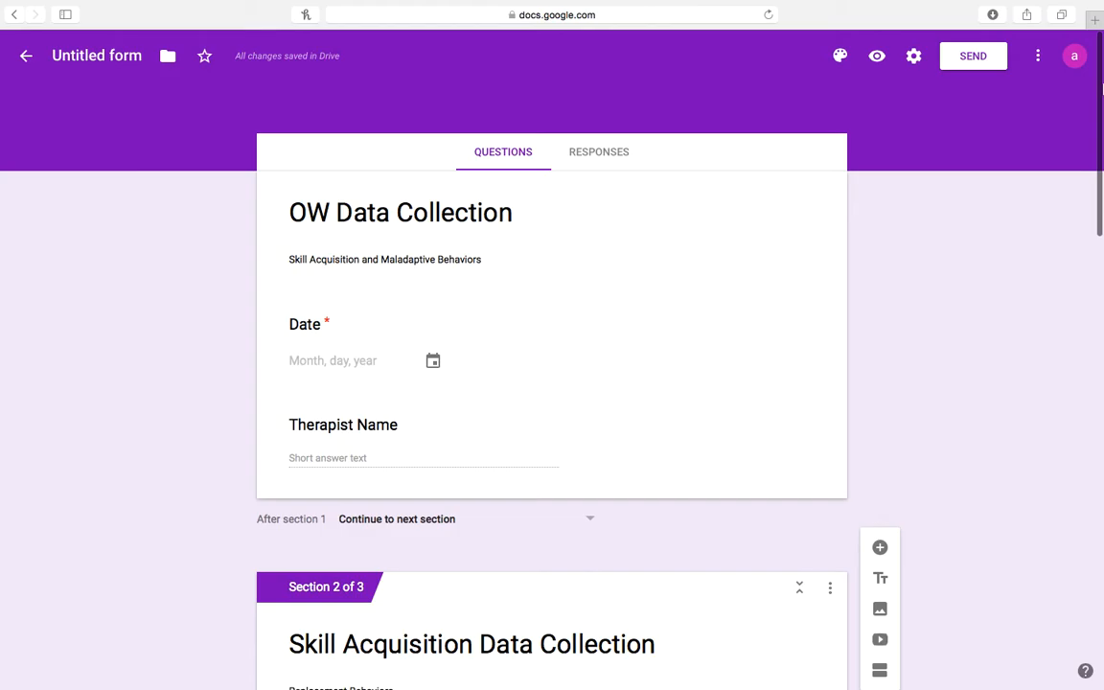
drag(1101, 96, 1078, 248)
scroll(1078, 248, down, 3)
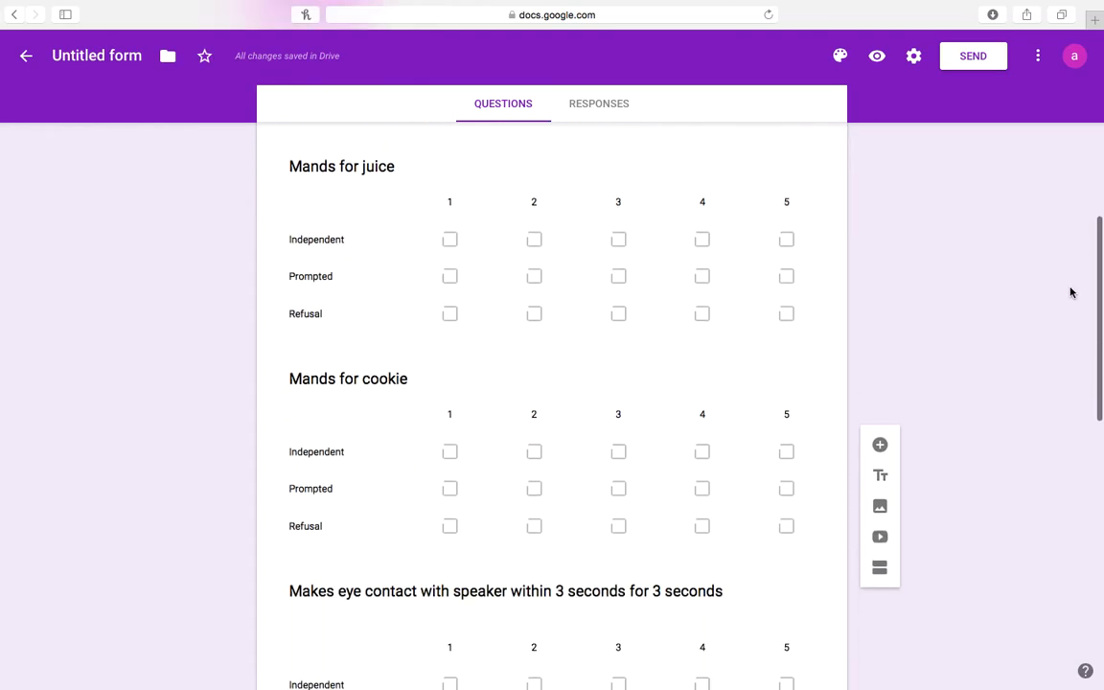
scroll(1070, 293, down, 2)
scroll(1070, 329, down, 10)
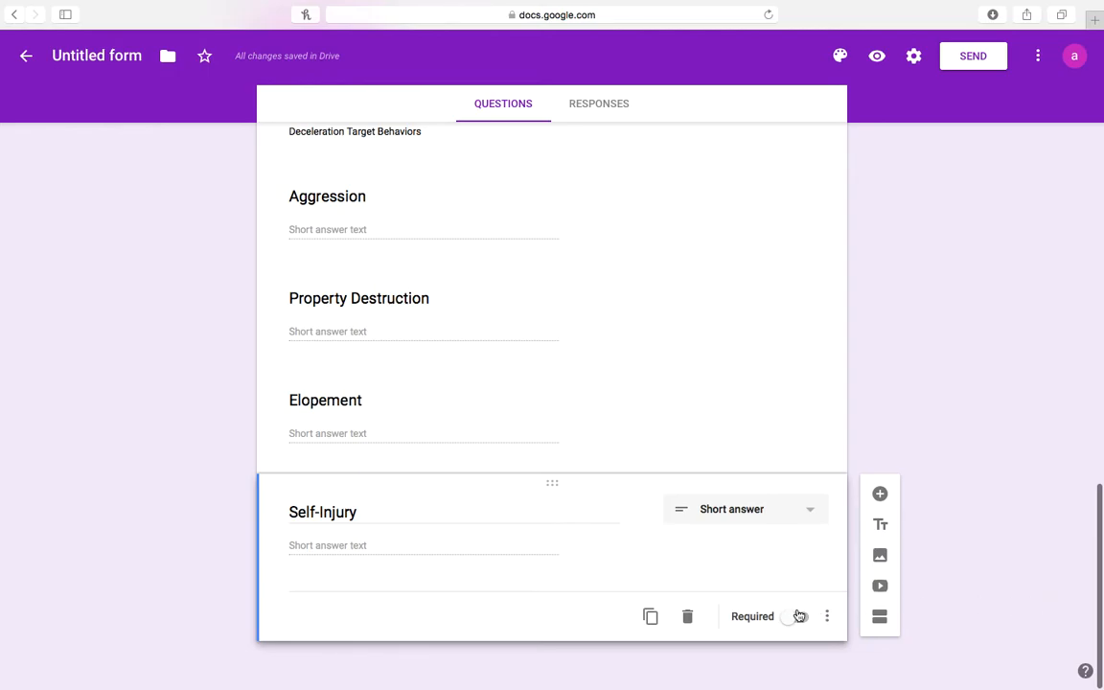
click(651, 618)
text(Comments)
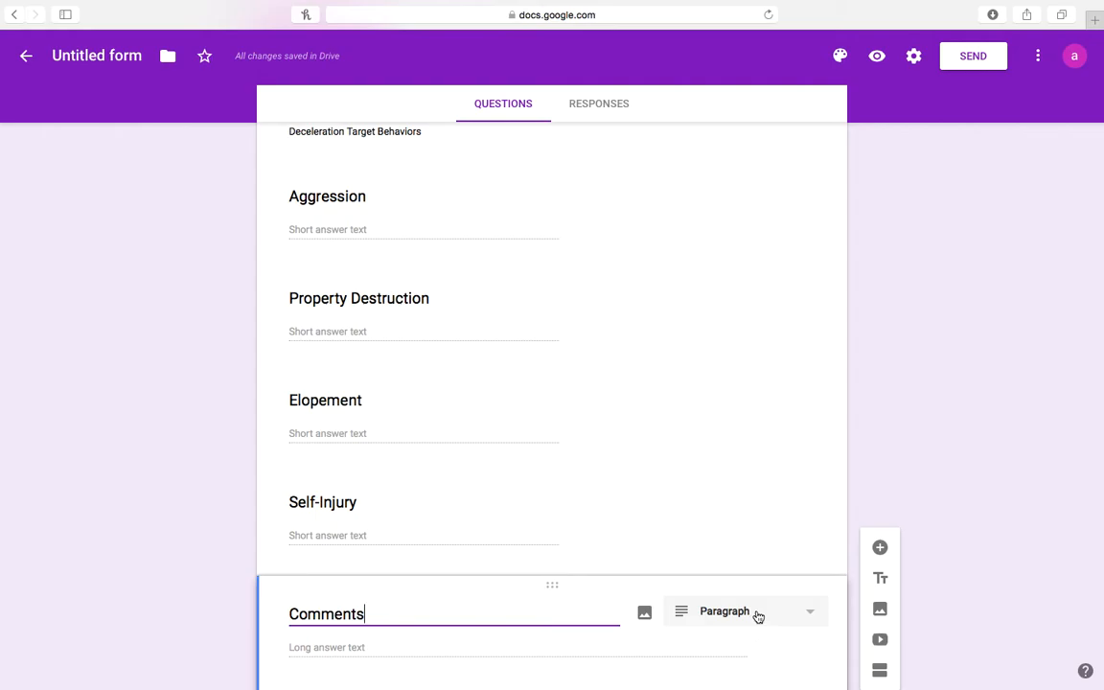
click(945, 496)
scroll(945, 496, down, 3)
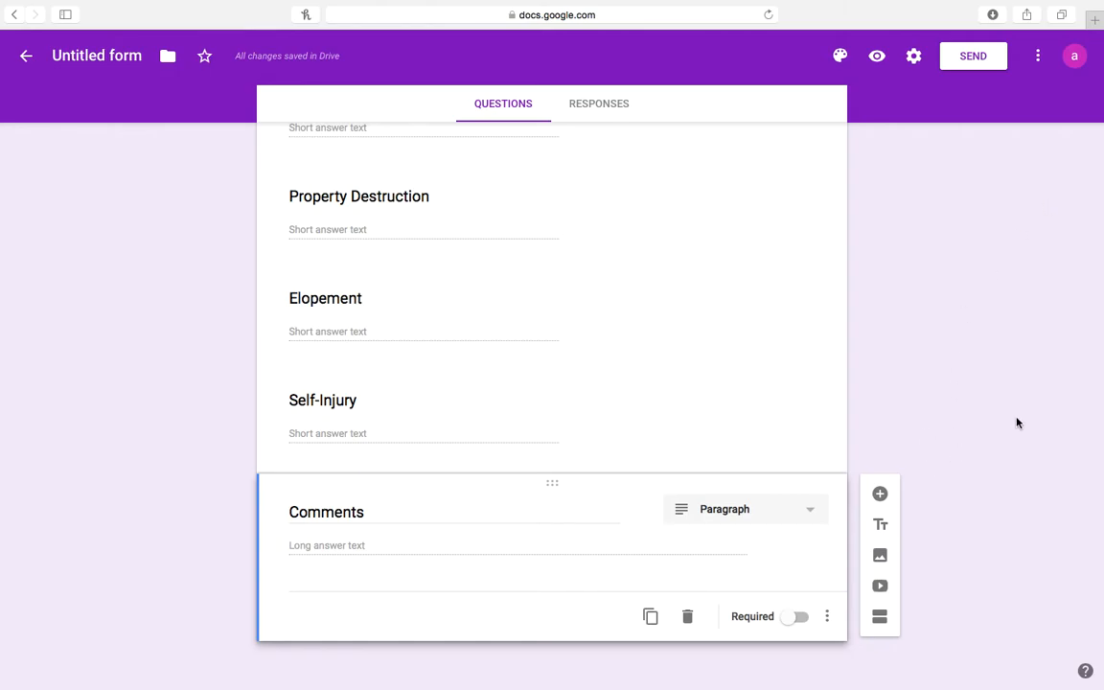
Preview the form, enter test date 1/12 and a therapist name, and continue.
click(877, 59)
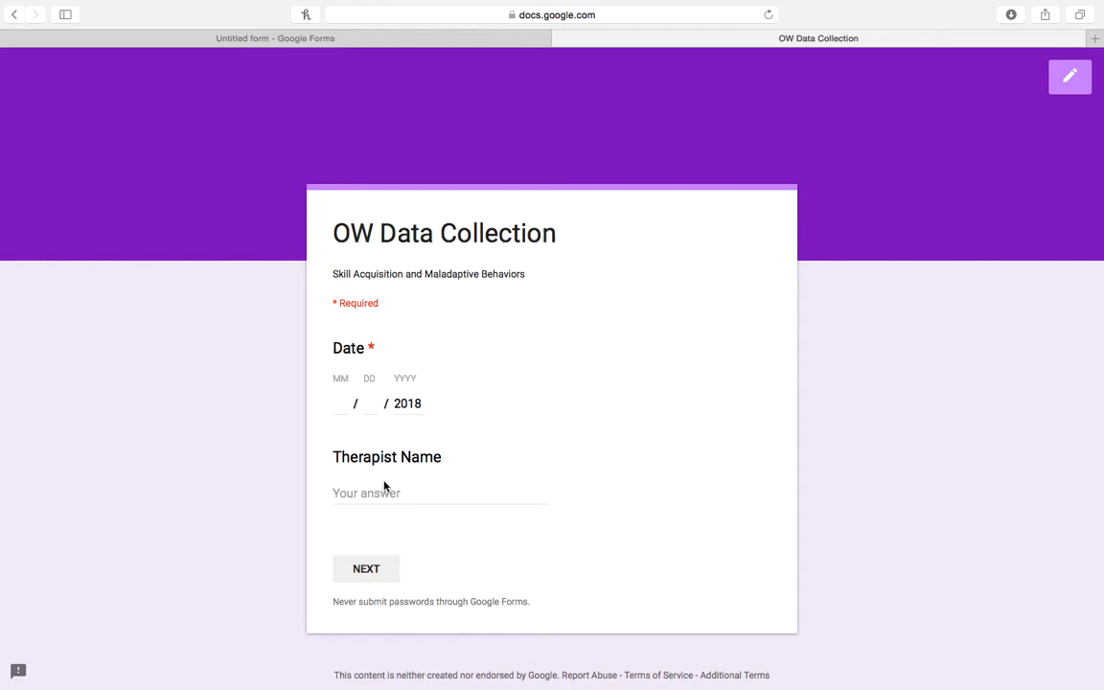
click(349, 406)
text(1)
click(367, 403)
text(12)
click(345, 495)
text(Amanda)
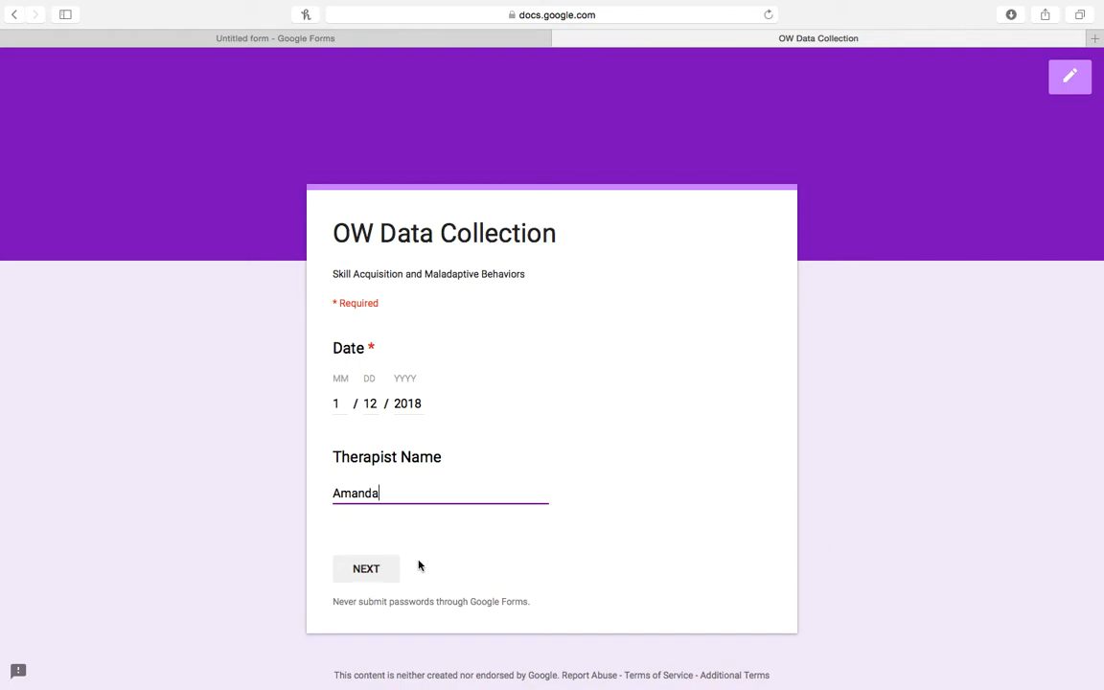
click(370, 569)
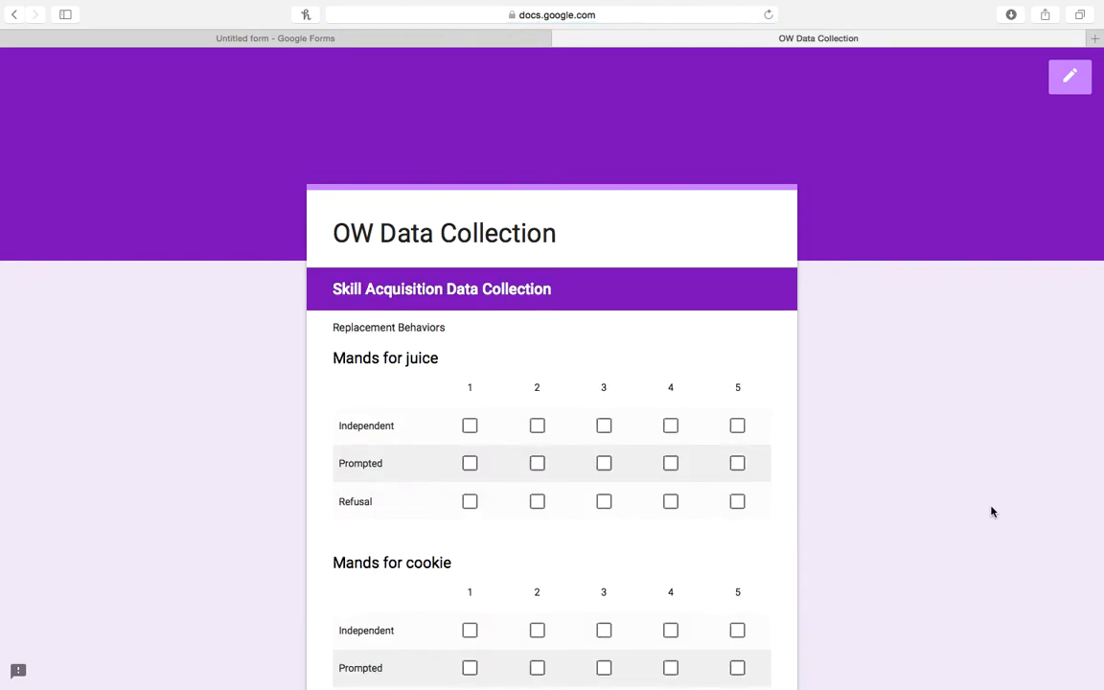
Rate juice trials 1–5 as Independent, Independent, Refusal, Refusal, Prompted.
scroll(992, 511, down, 3)
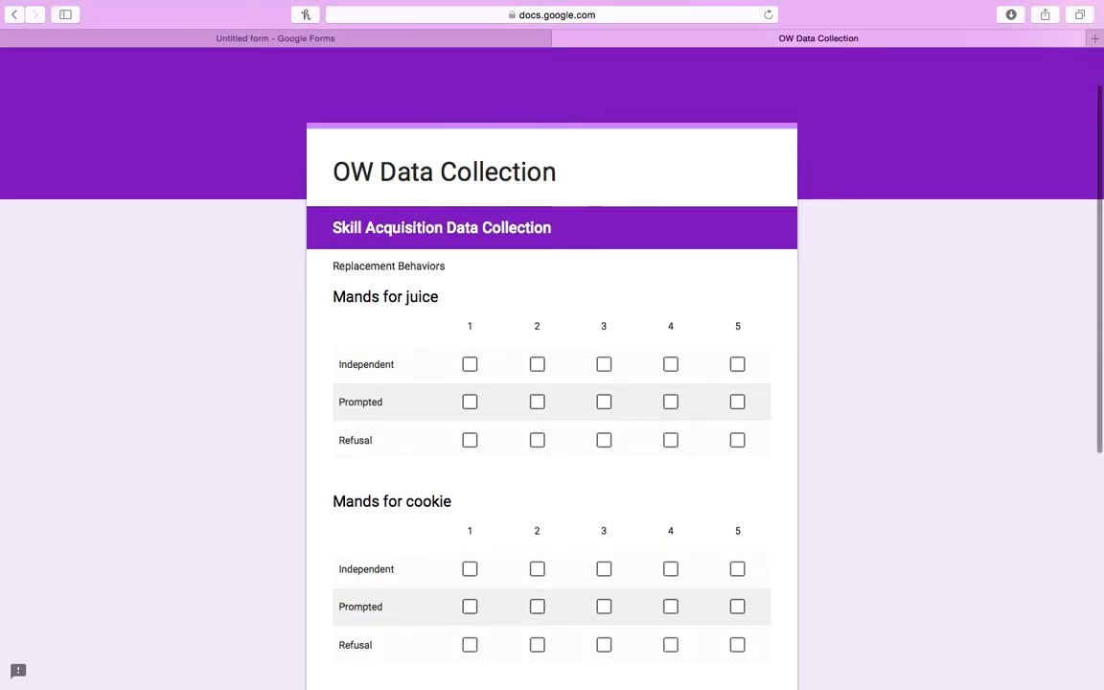
scroll(782, 468, down, 1)
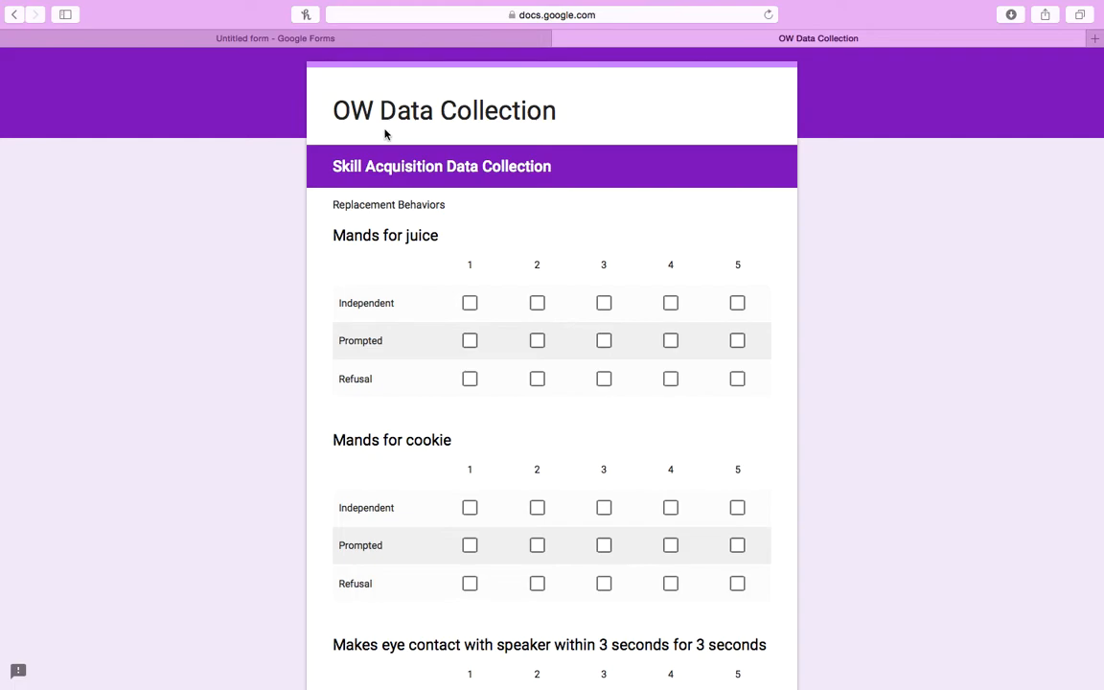
click(471, 307)
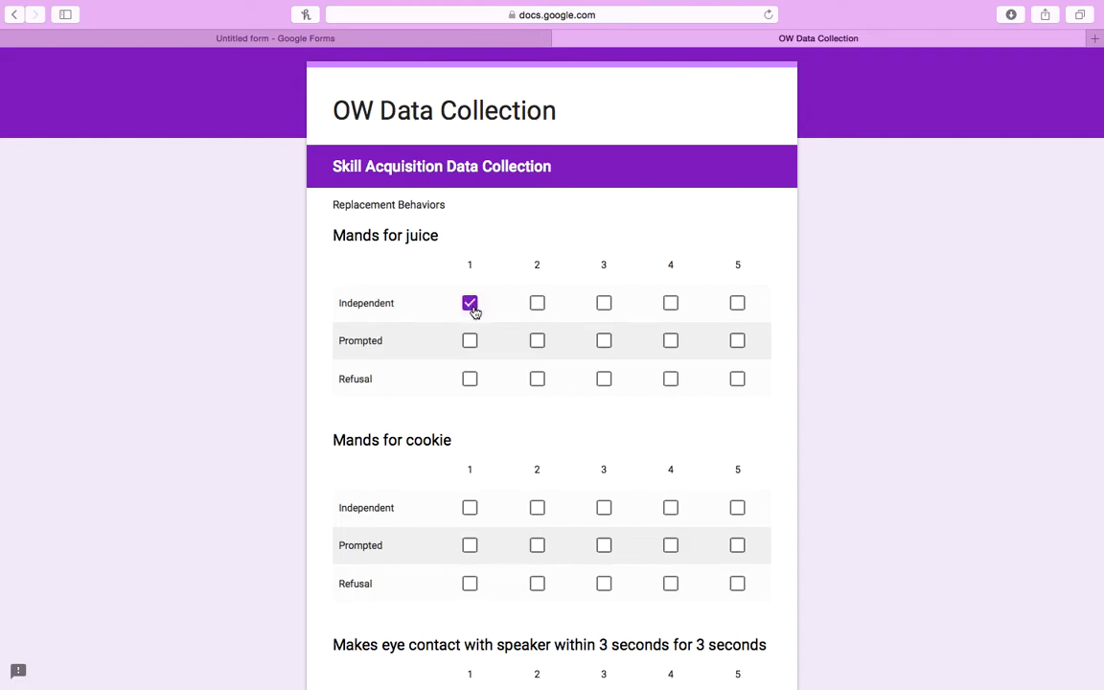
click(540, 306)
click(604, 380)
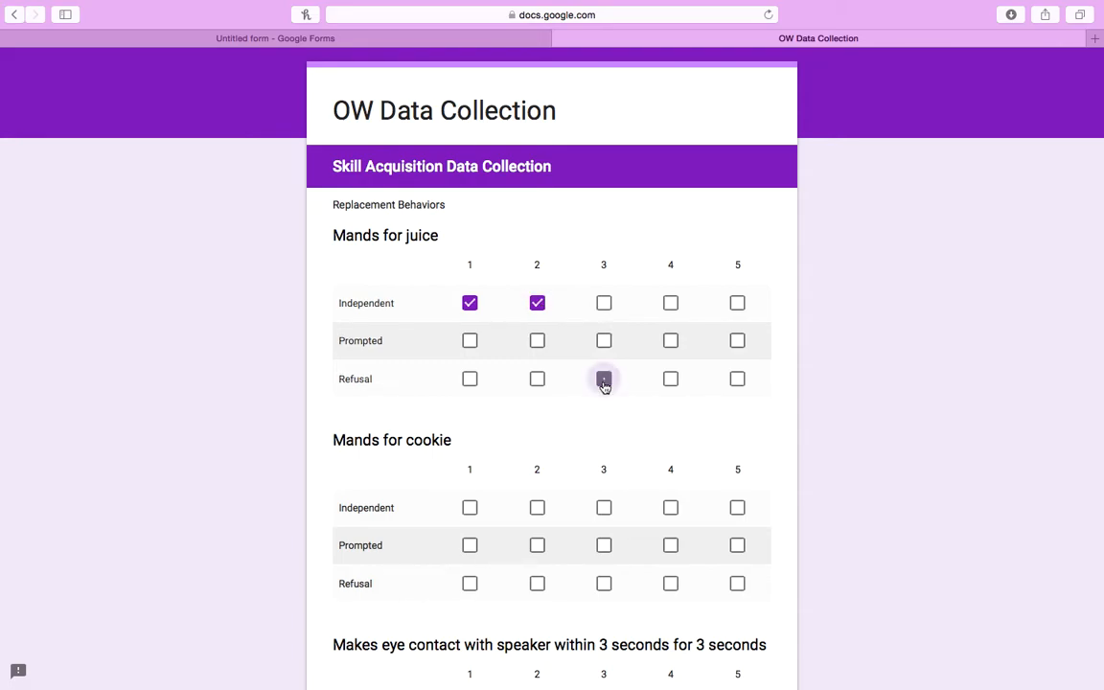
click(674, 381)
click(741, 344)
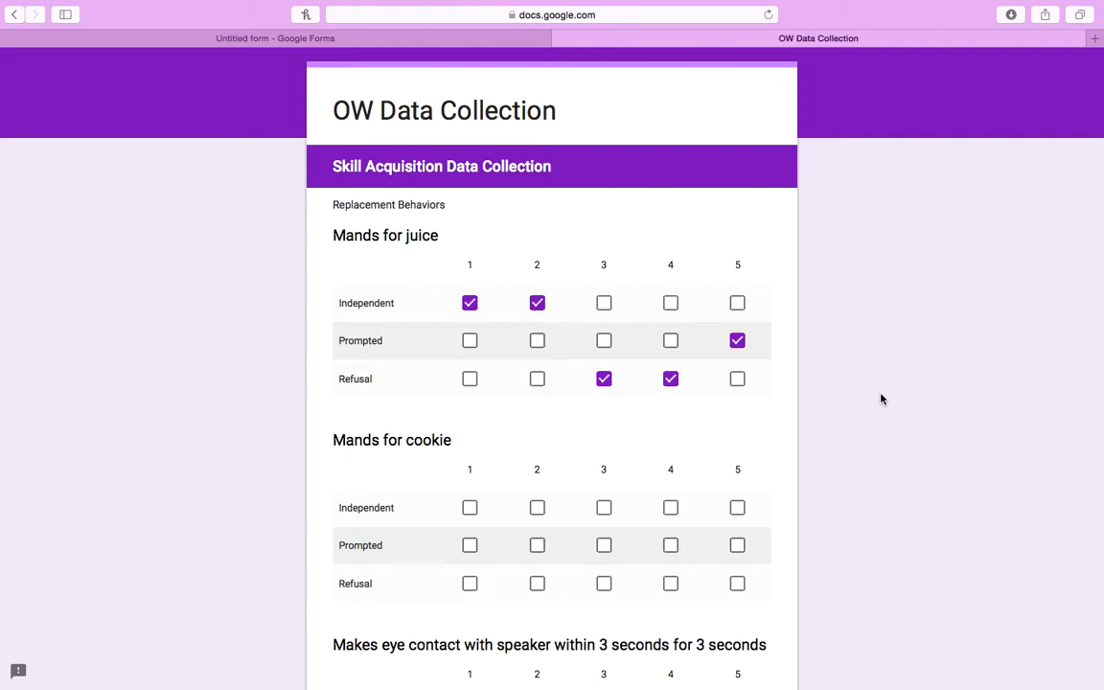
Rate cookie trials 1–5 as Independent, Independent, Independent, Prompted, Prompted.
scroll(882, 399, down, 3)
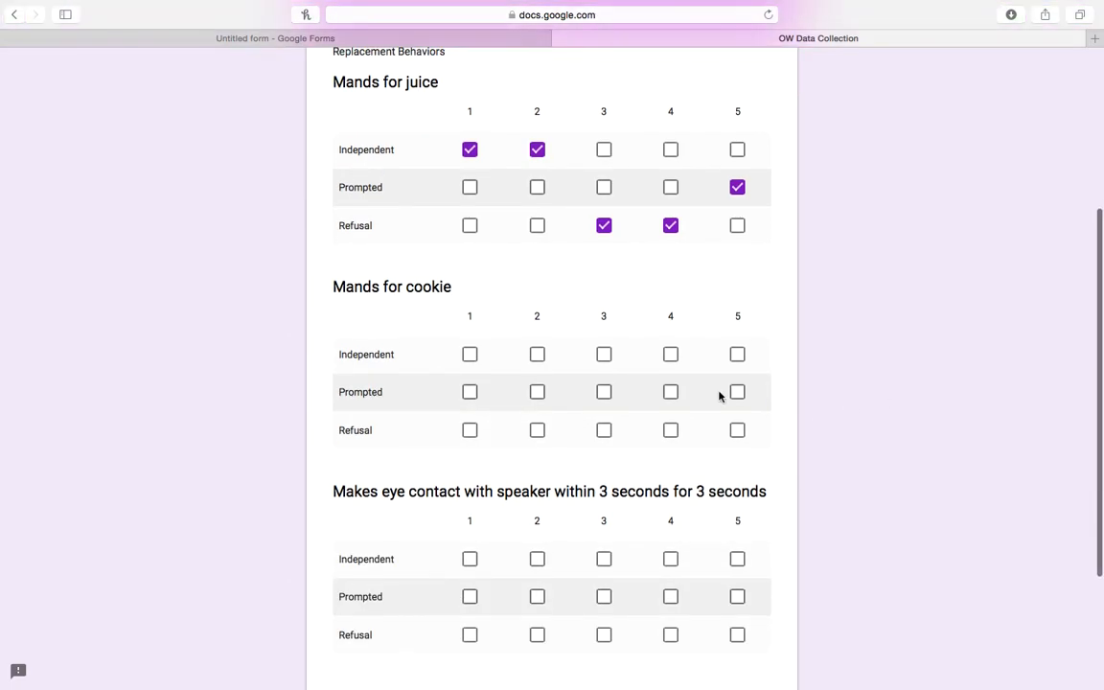
click(471, 355)
click(537, 355)
click(606, 357)
click(671, 393)
click(737, 391)
Rate eye-contact trials 1–5 as Independent, Prompted, Refusal, Prompted, Prompted.
scroll(851, 402, down, 1)
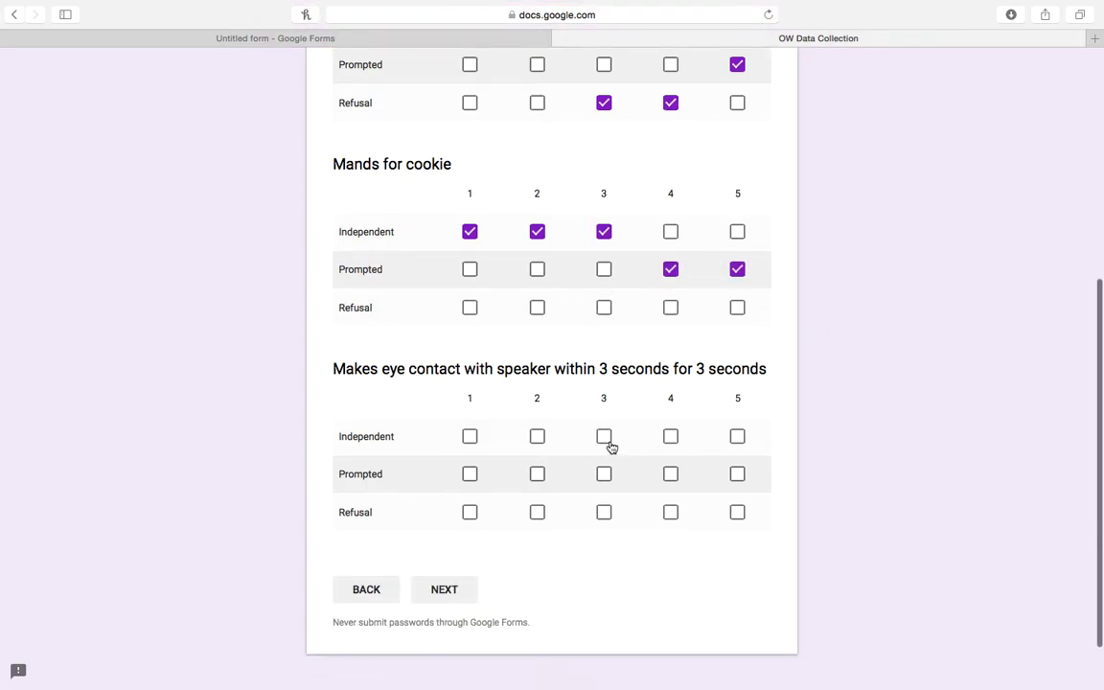
click(470, 436)
click(537, 473)
click(604, 512)
click(671, 474)
click(737, 473)
scroll(866, 503, down, 1)
scroll(552, 364, up, 5)
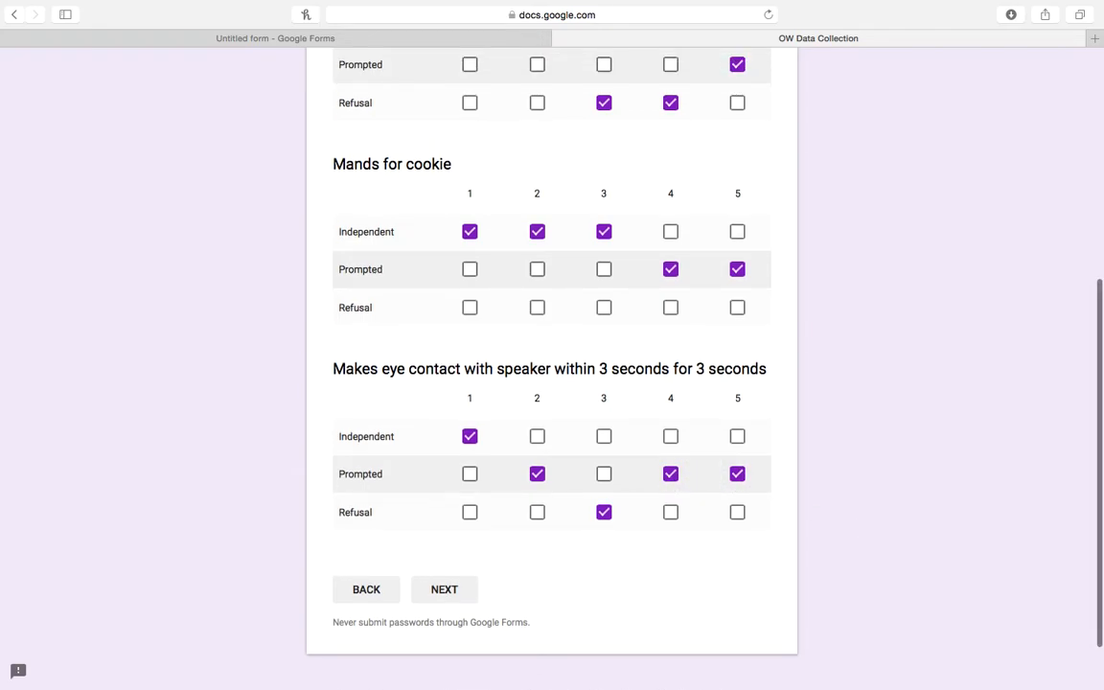
scroll(552, 364, down, 2)
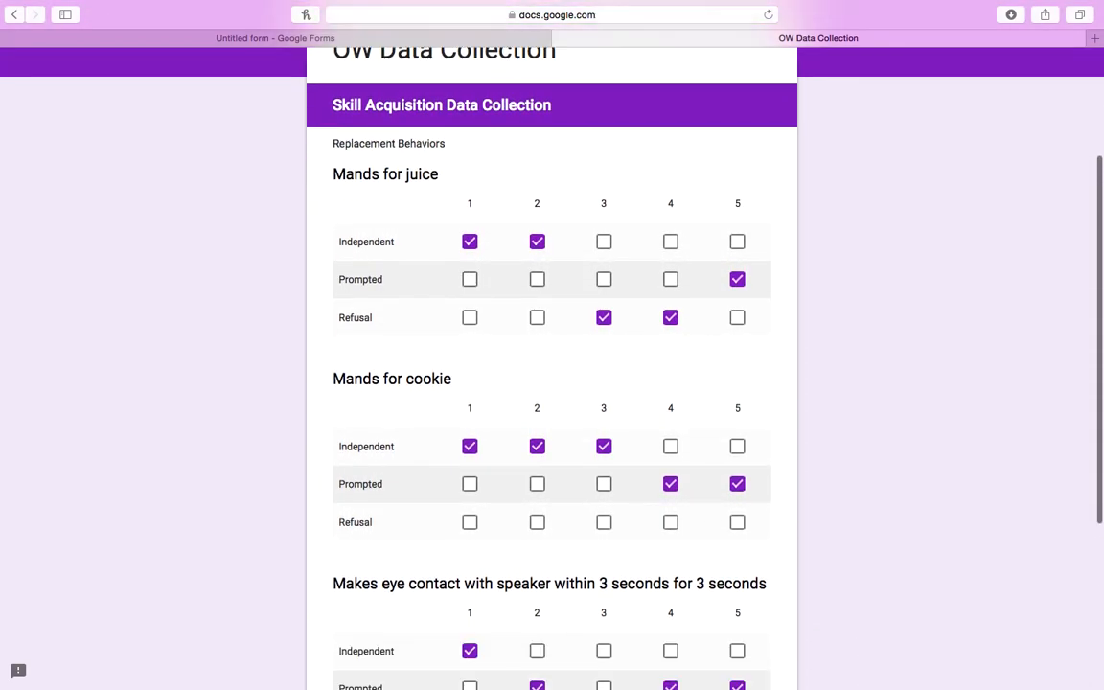
scroll(845, 504, down, 5)
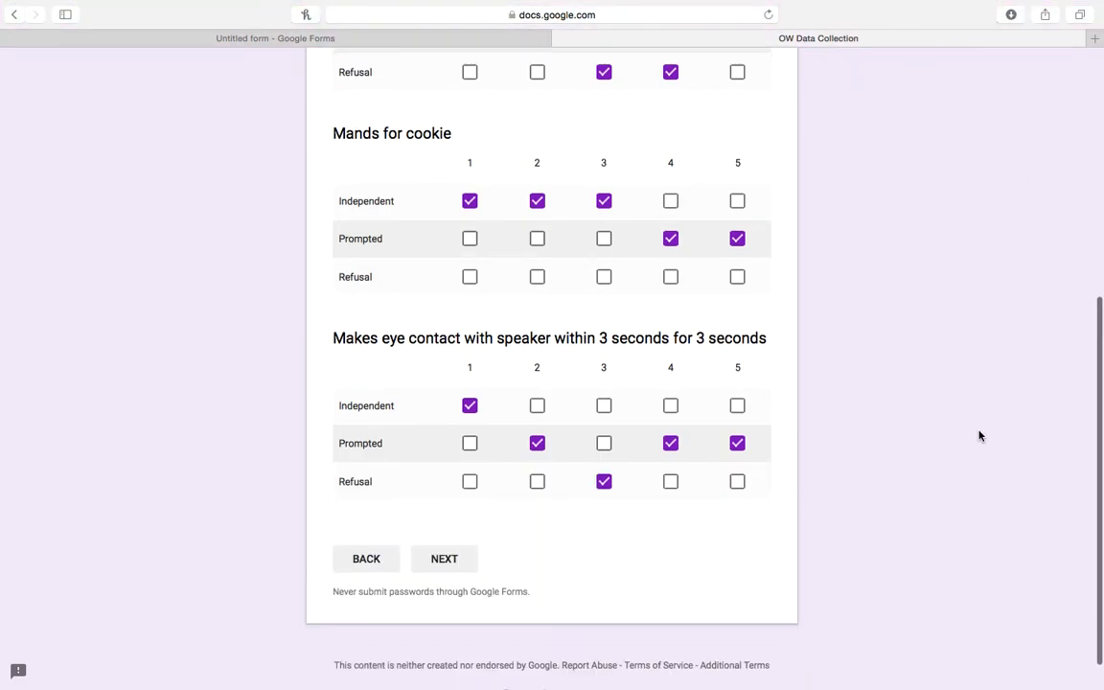
On the Maladaptive Behaviors page, enter 1 for Aggression and 1 for Elopement.
click(446, 560)
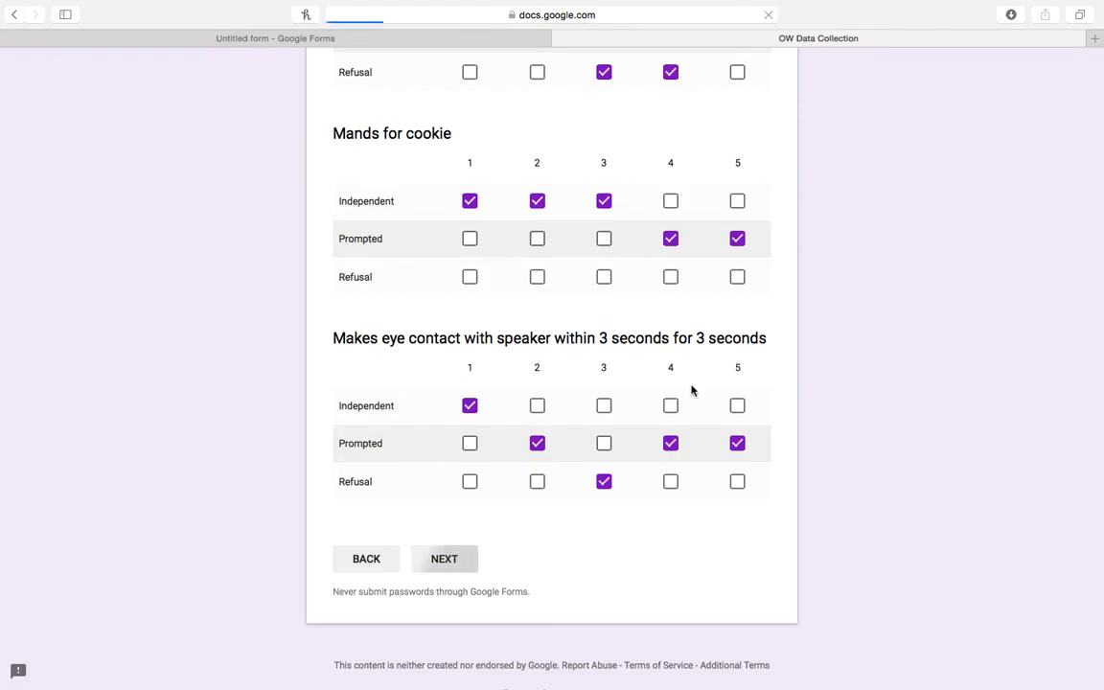
scroll(920, 380, down, 3)
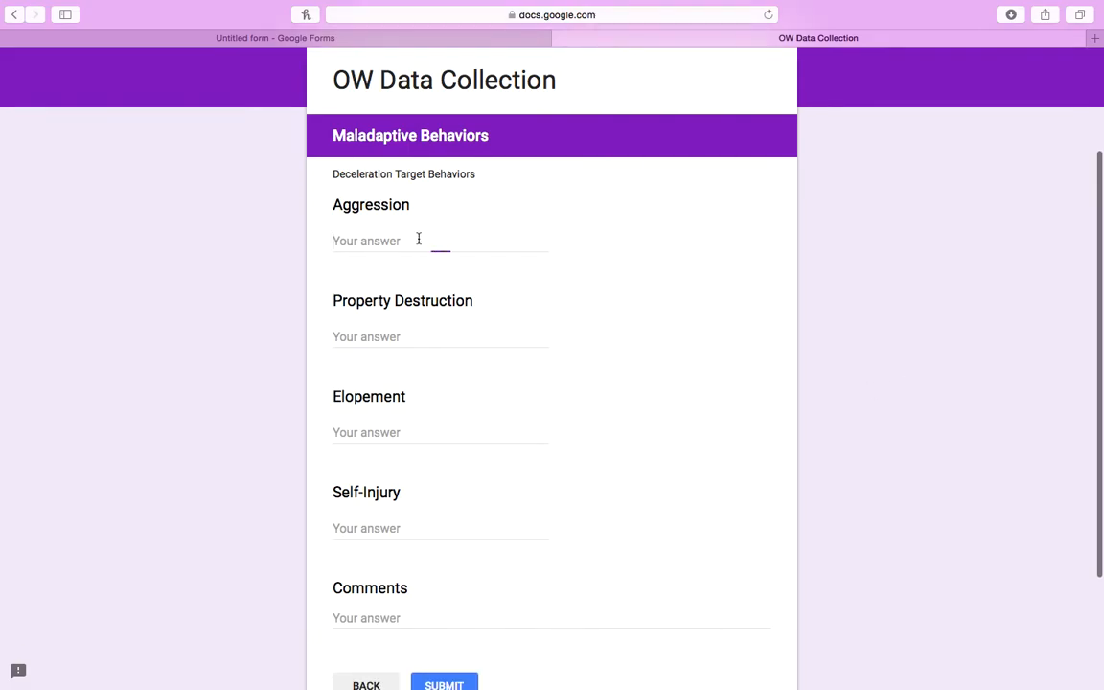
text(1)
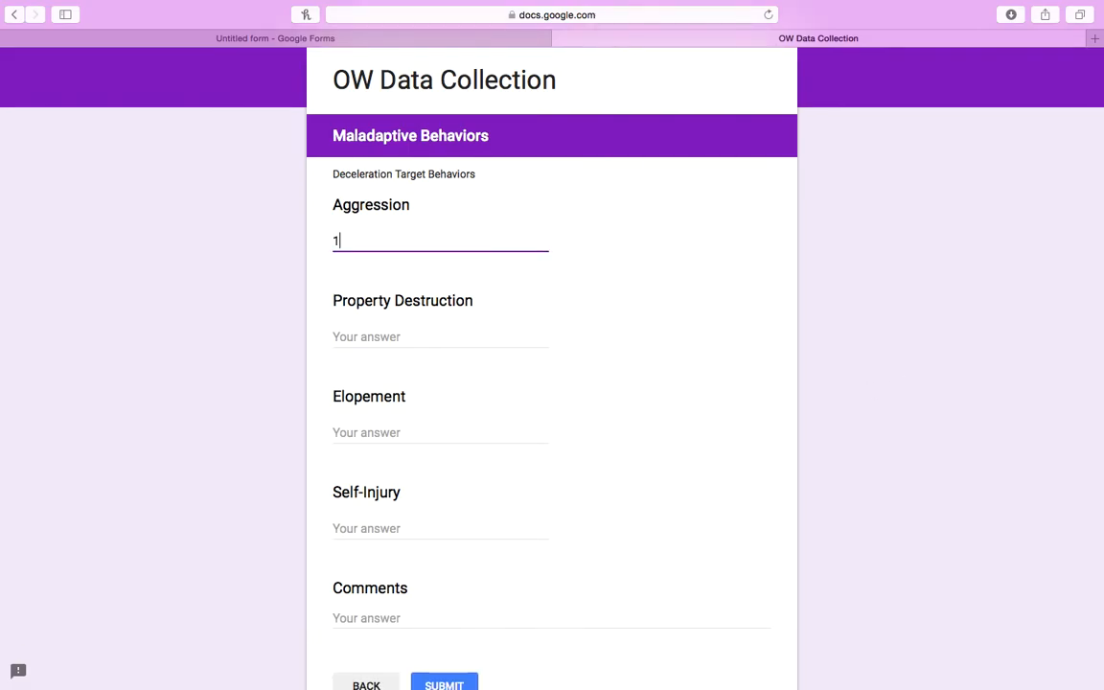
click(367, 433)
text(1)
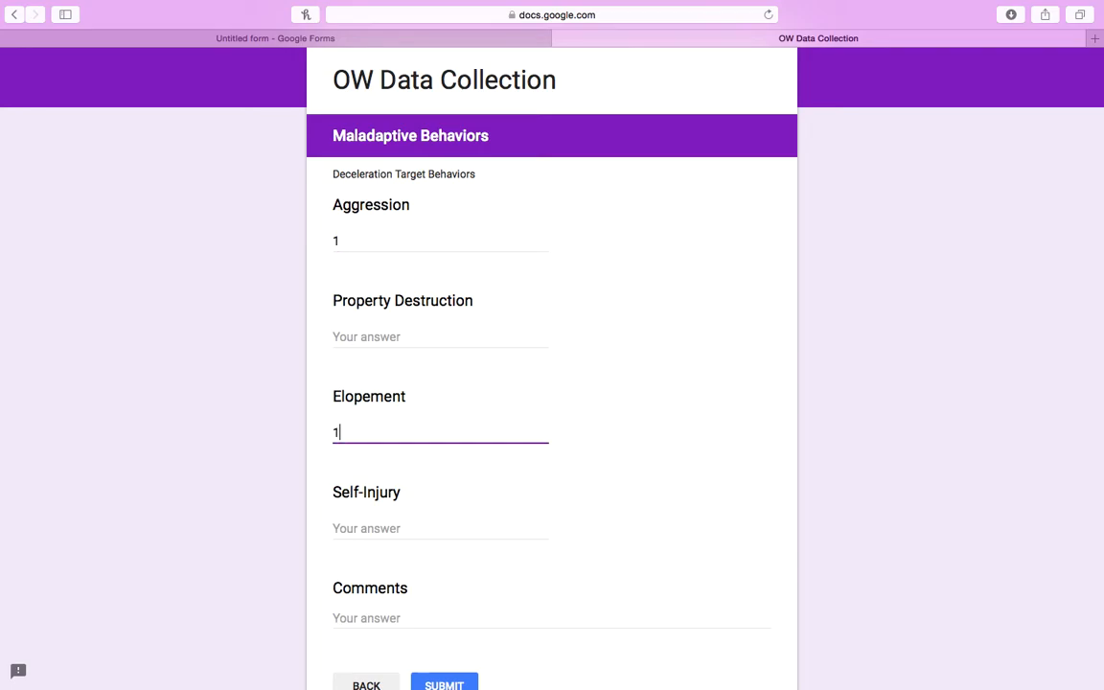
click(842, 513)
scroll(841, 513, down, 2)
Review the Skill Acquisition page and return to Maladaptive Behaviors.
click(364, 594)
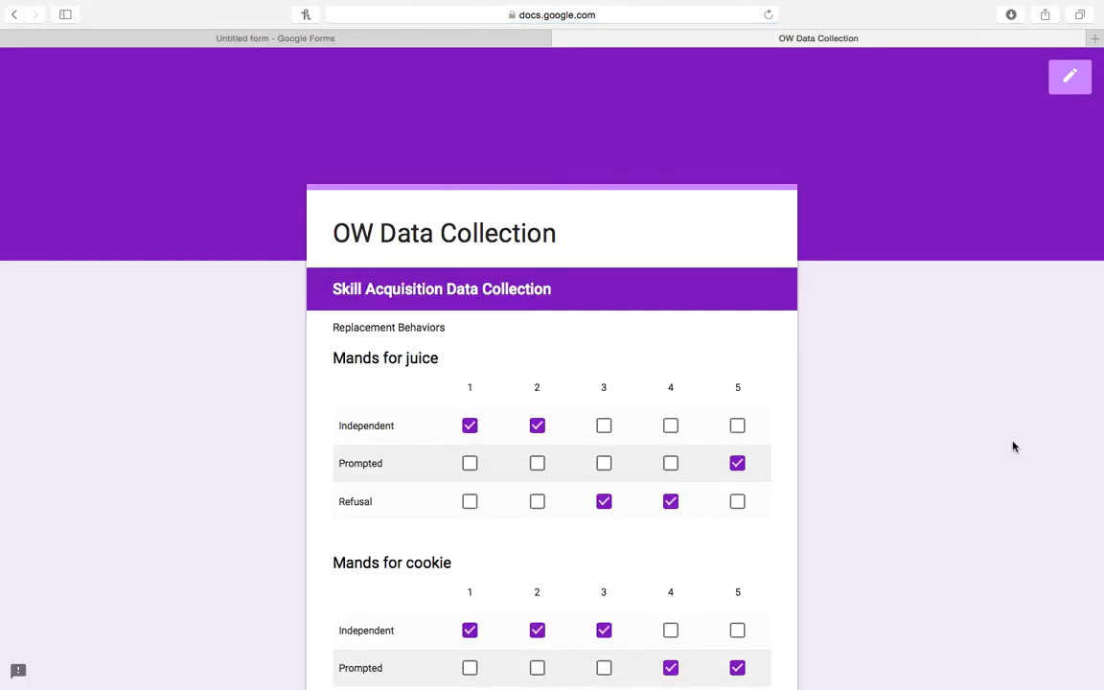
scroll(997, 491, down, 5)
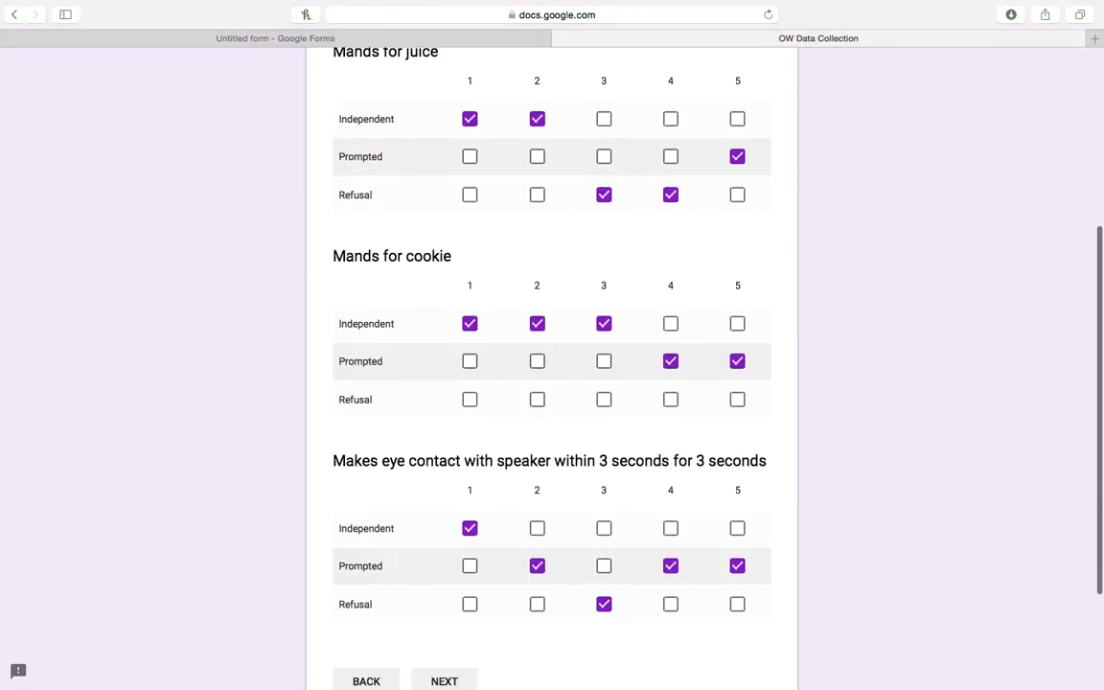
scroll(581, 488, down, 2)
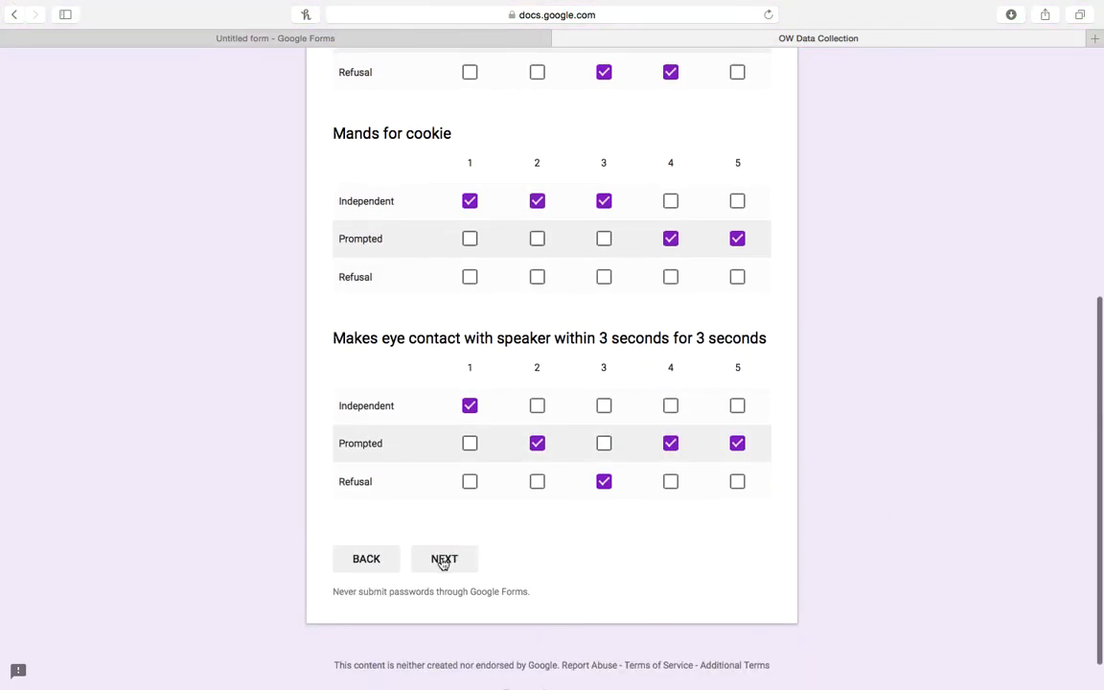
click(443, 563)
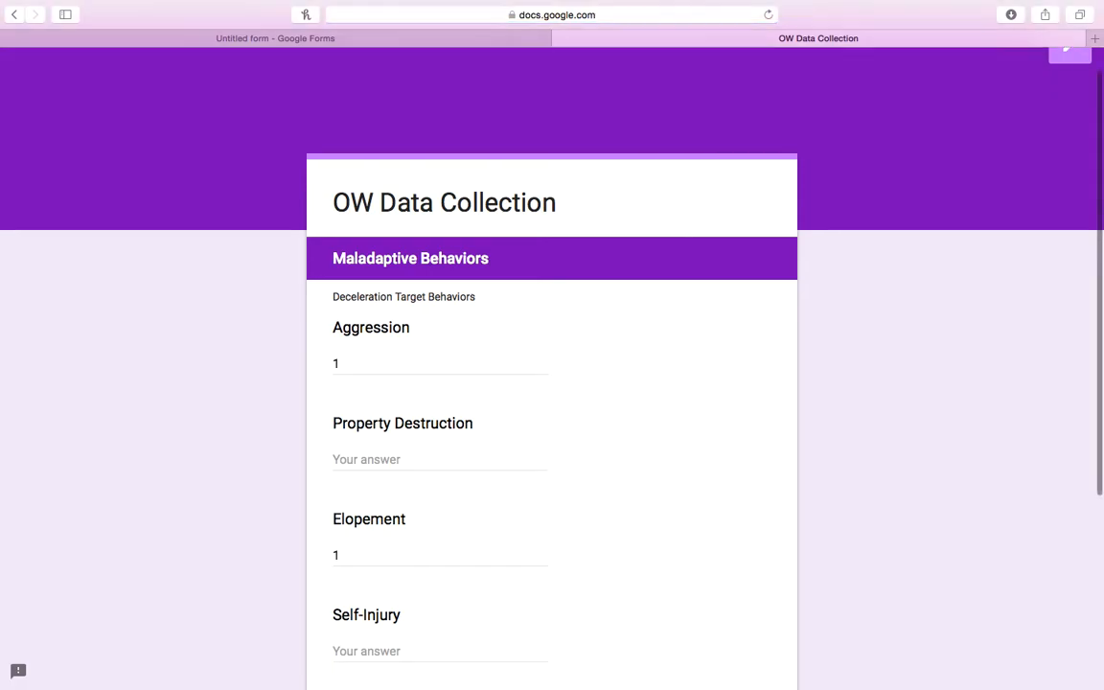
scroll(583, 417, down, 1)
scroll(518, 556, down, 2)
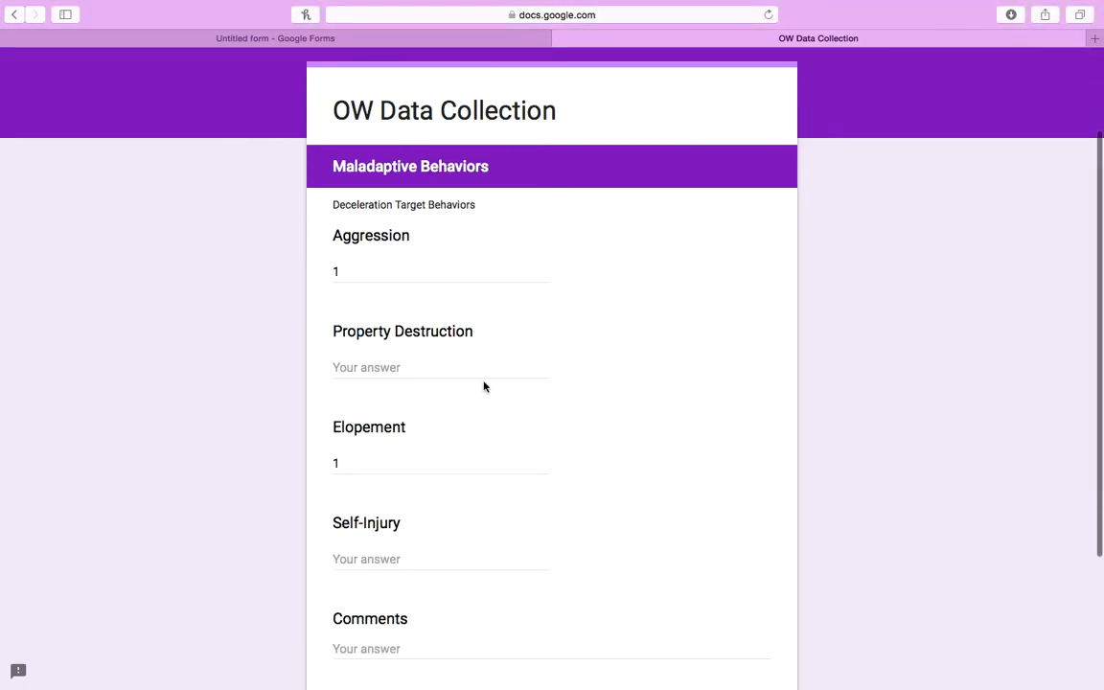
Change Aggression to 2 and enter 1 for Property Destruction.
click(436, 279)
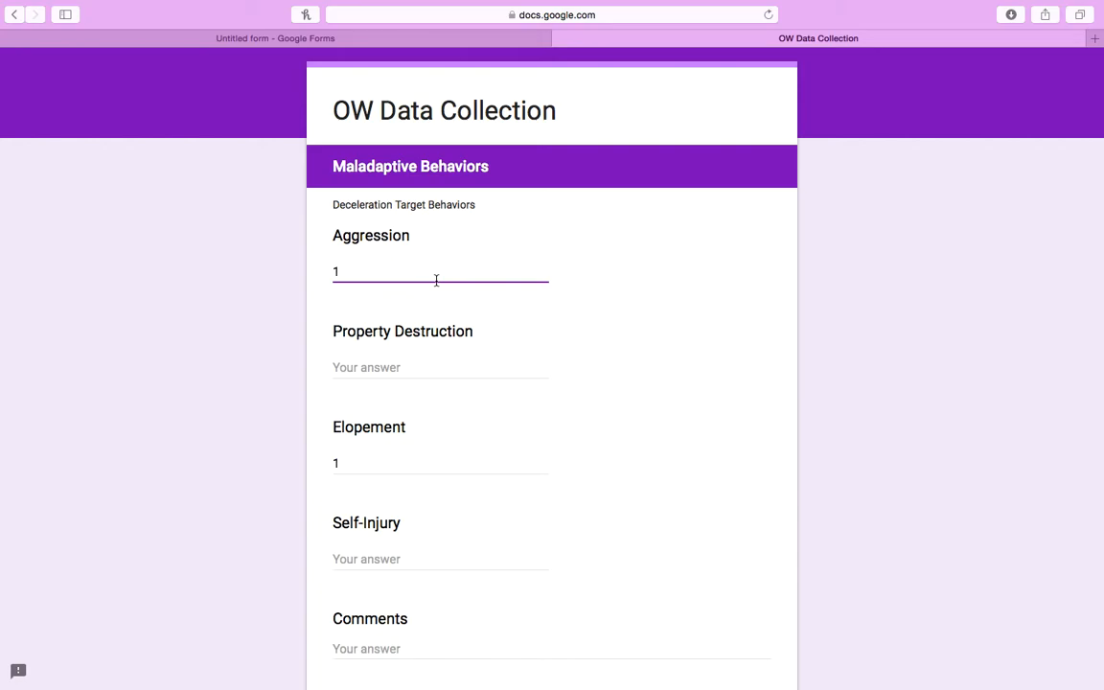
key(BackSpace)
text(2)
click(409, 371)
text(1)
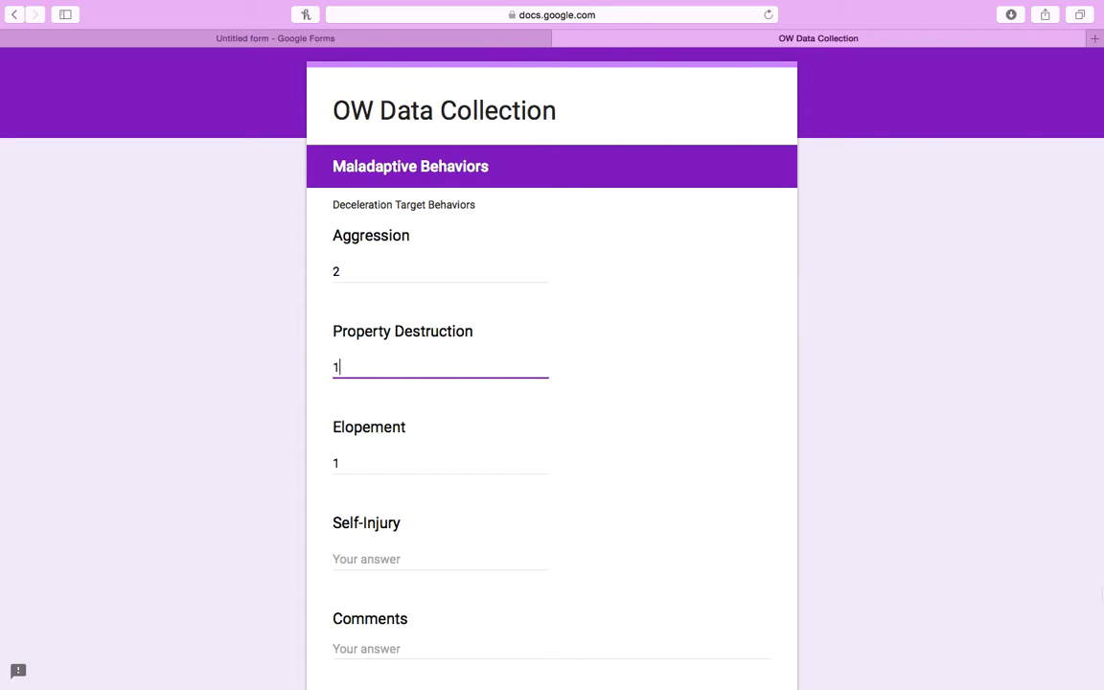
scroll(968, 553, down, 3)
Recheck the Skill Acquisition answers, then submit the test response.
click(365, 594)
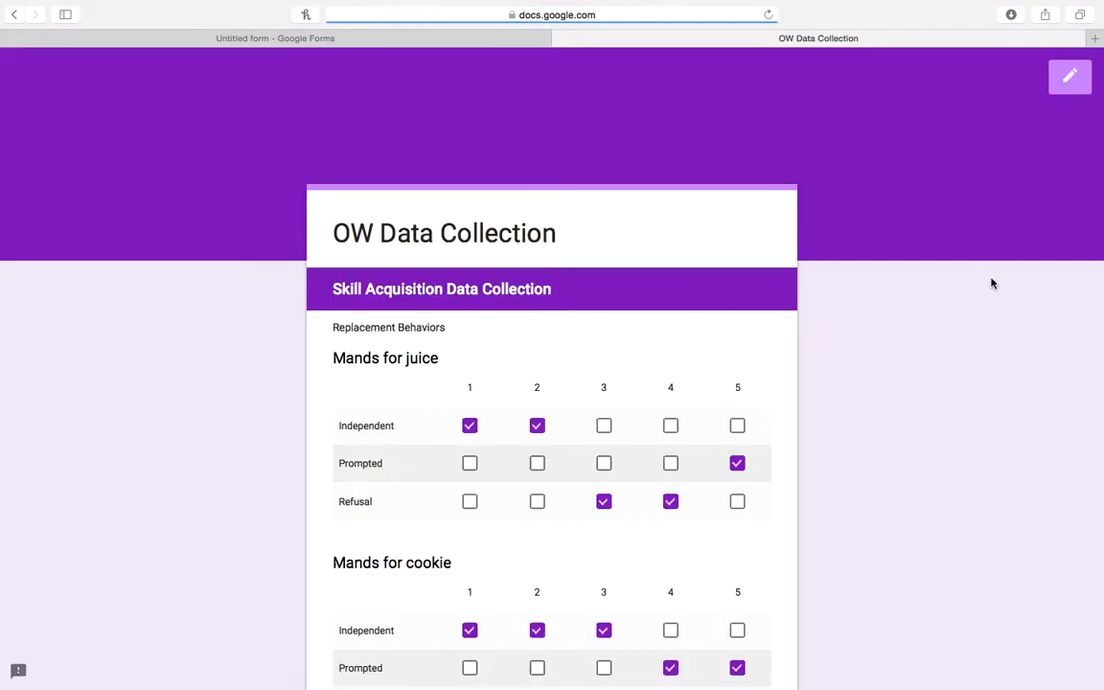
scroll(992, 283, down, 10)
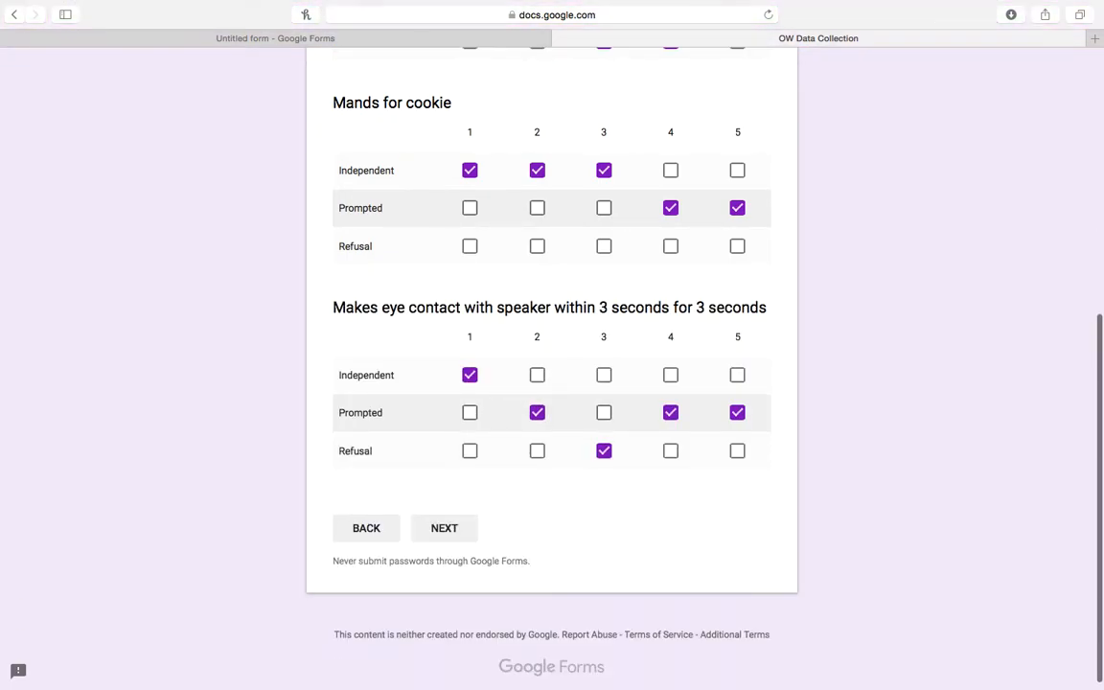
click(447, 530)
scroll(1033, 384, down, 7)
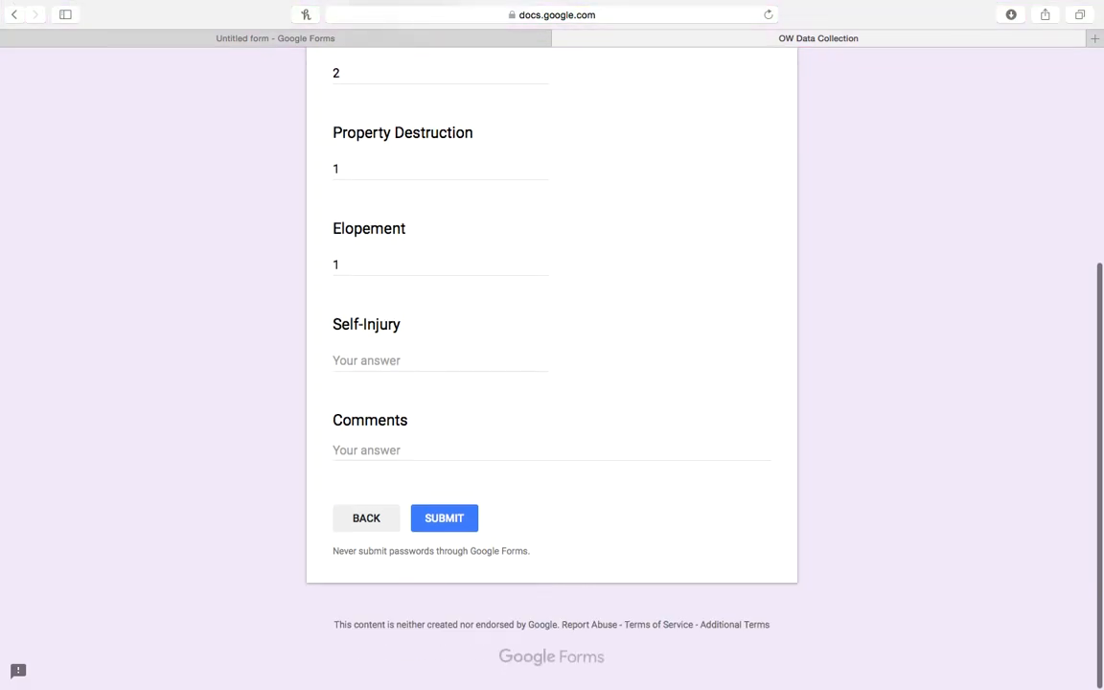
scroll(552, 345, up, 1)
scroll(552, 345, up, 1)
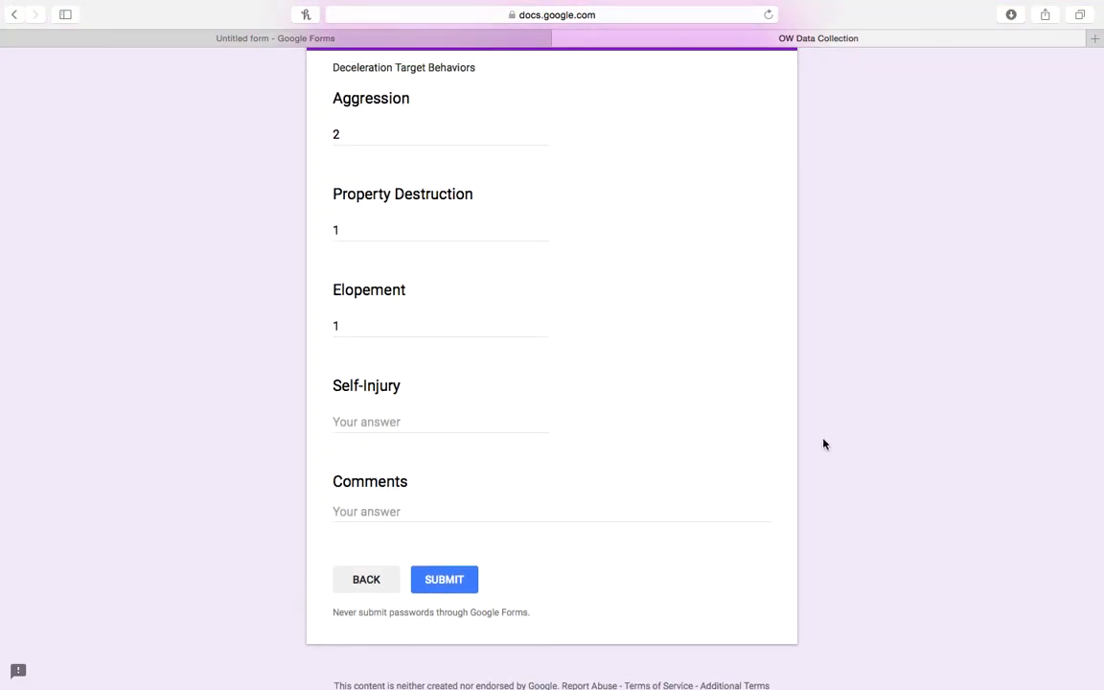
click(461, 586)
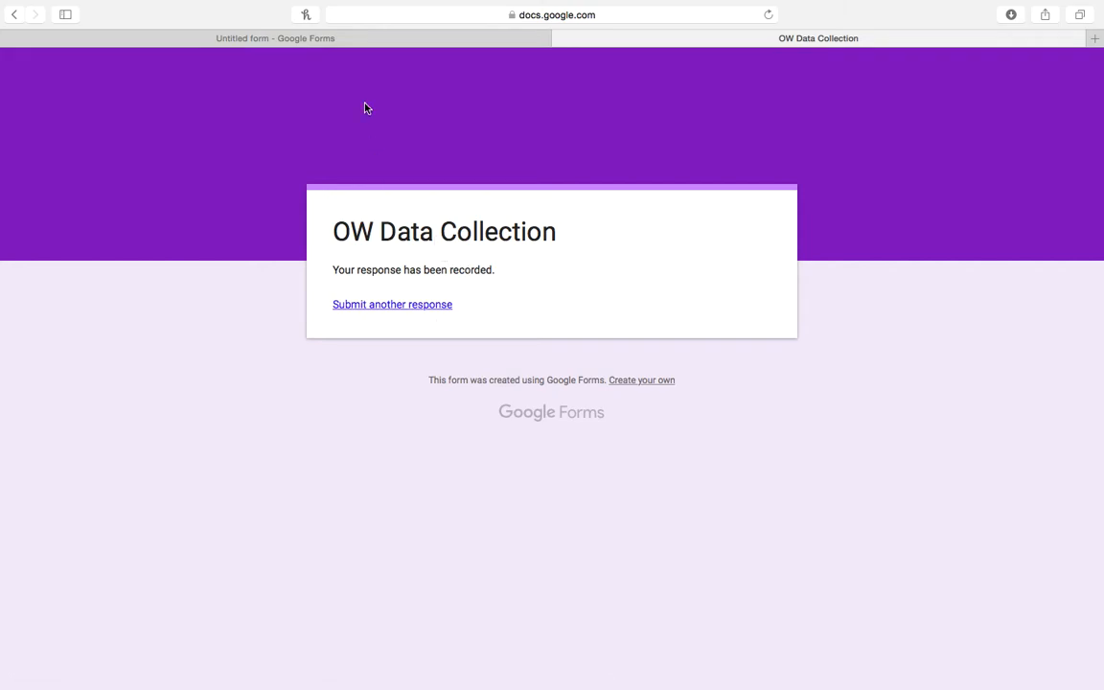
Switch back to the form editor tab.
click(351, 40)
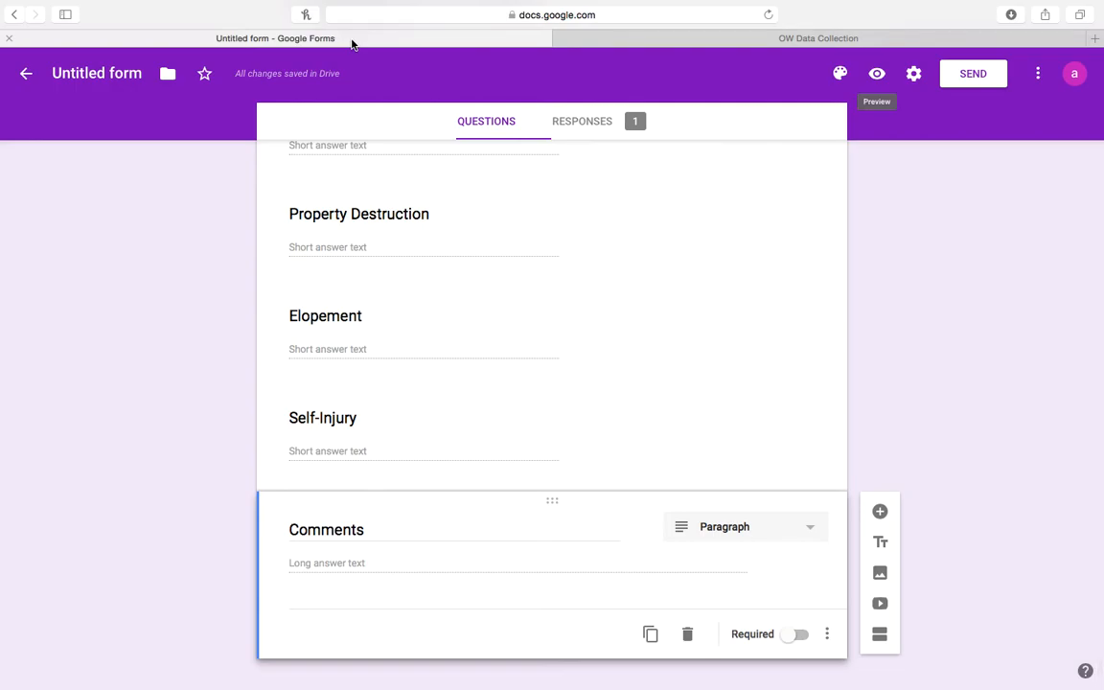
Title the form 'OW Data Collection' and reopen it from the Forms home list.
click(91, 67)
click(91, 69)
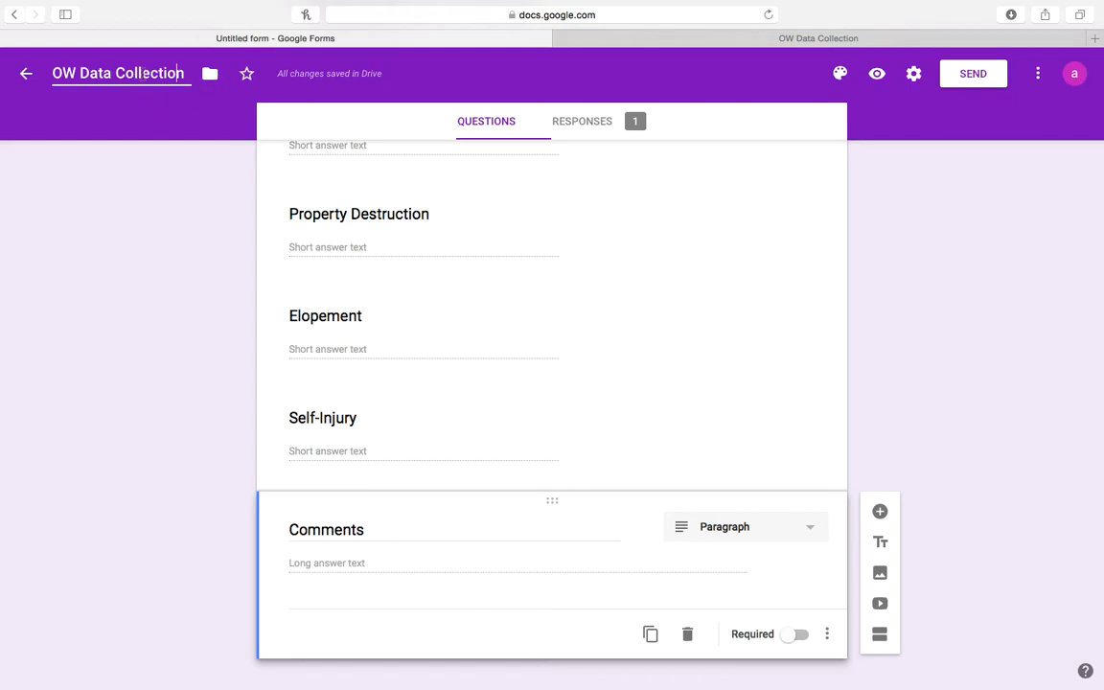
click(30, 76)
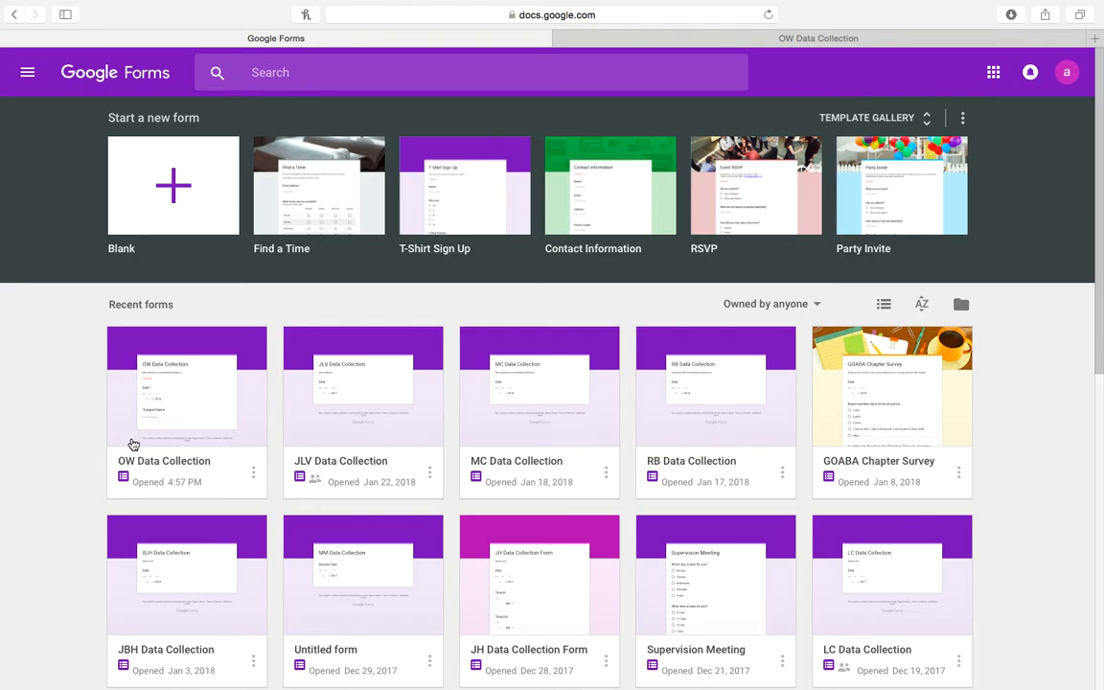
click(129, 385)
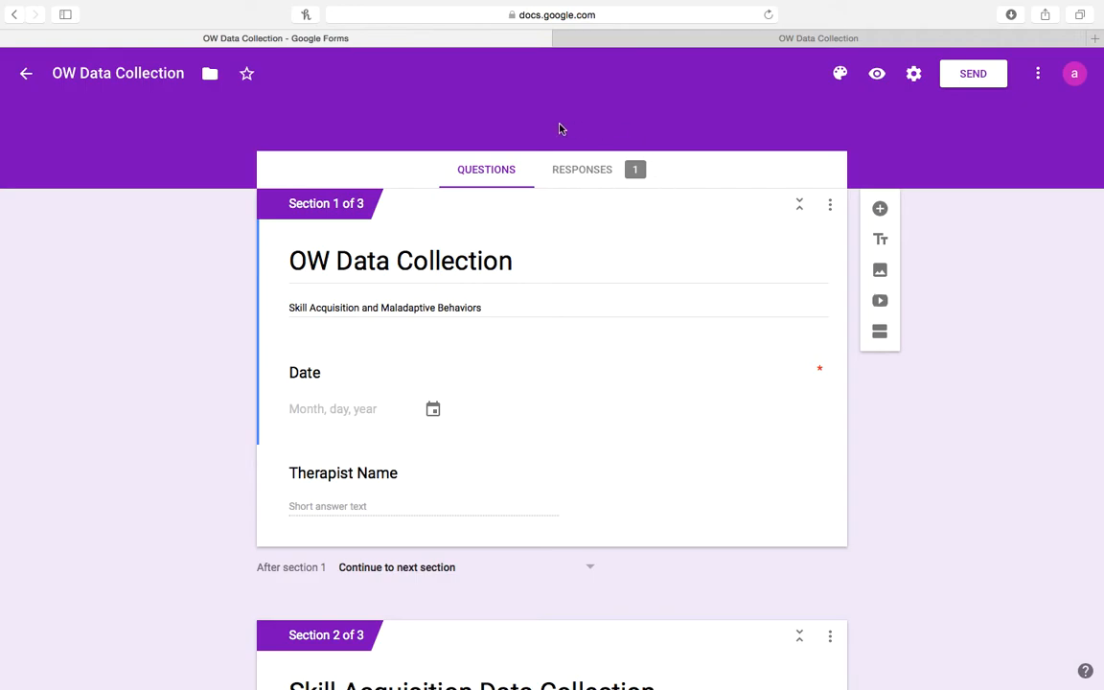
Open the Responses summary and scroll through the test response's answers.
click(595, 171)
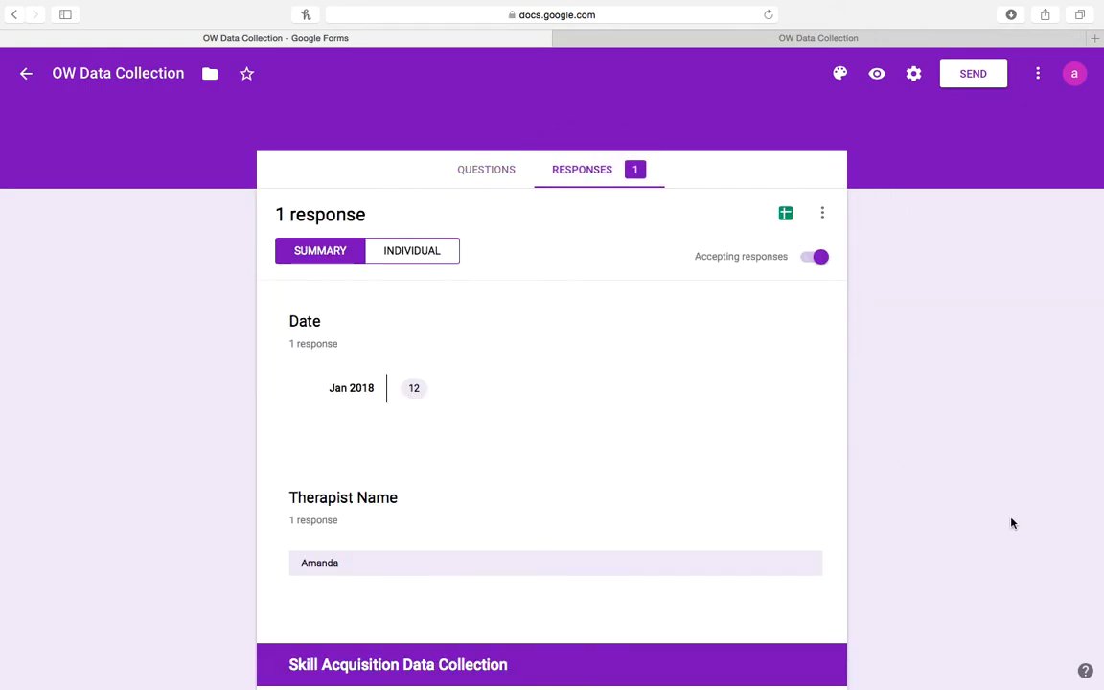
scroll(1011, 523, down, 5)
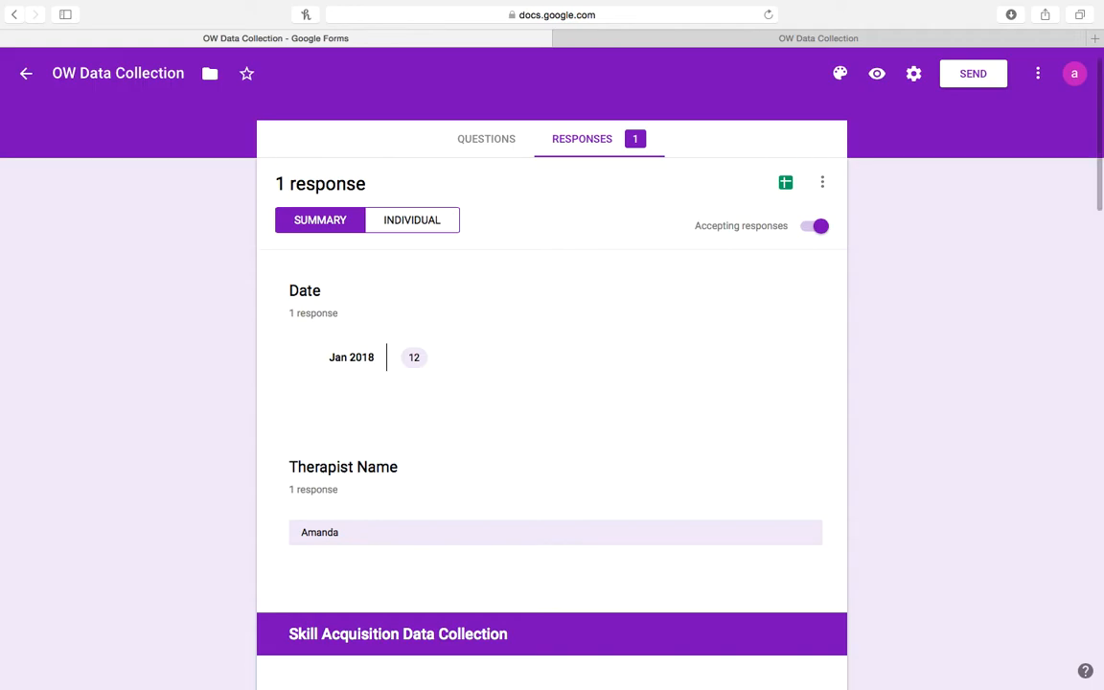
scroll(552, 412, down, 6)
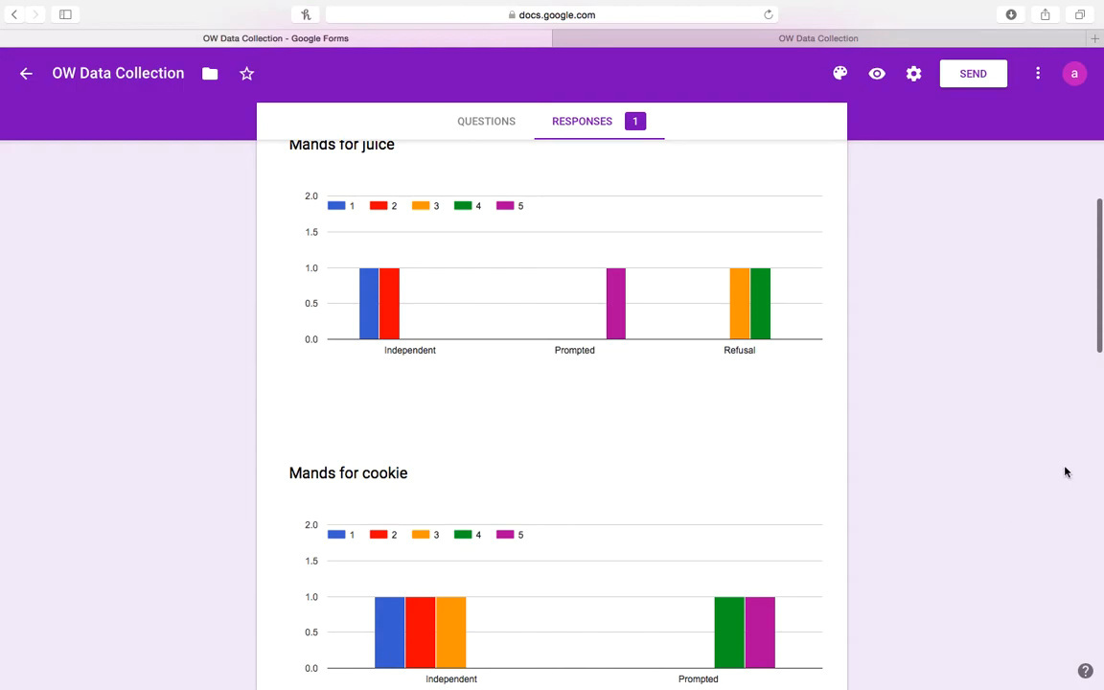
drag(1099, 308, 1102, 134)
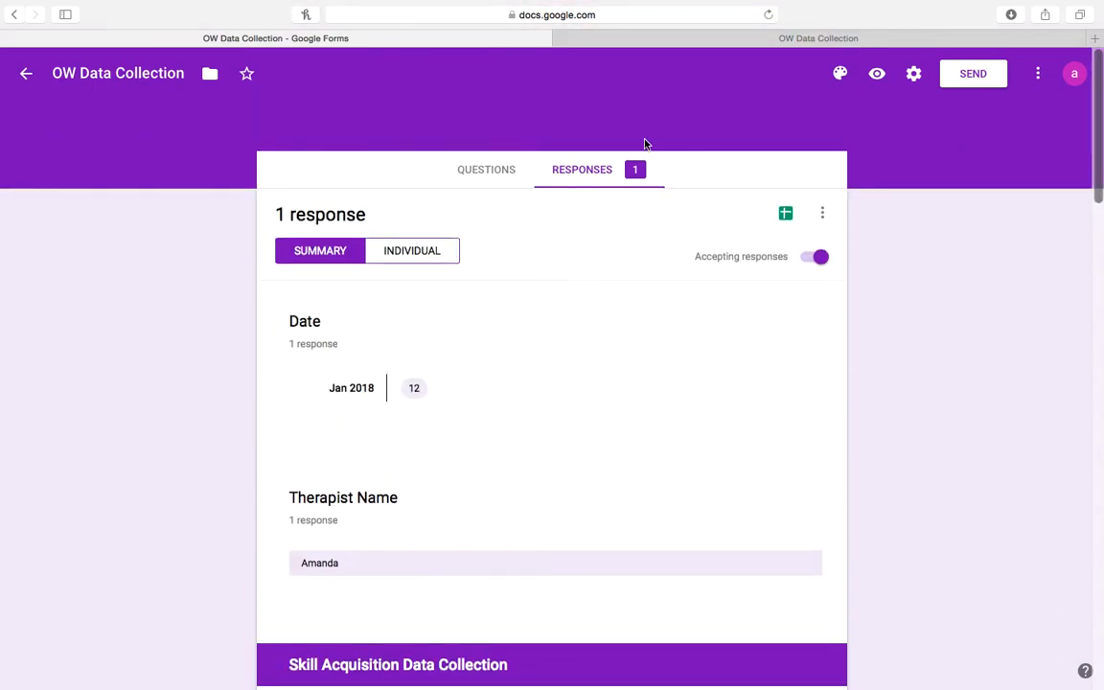
Create a new linked spreadsheet, 'OW Data Collection (Responses)', for the form's responses.
click(786, 214)
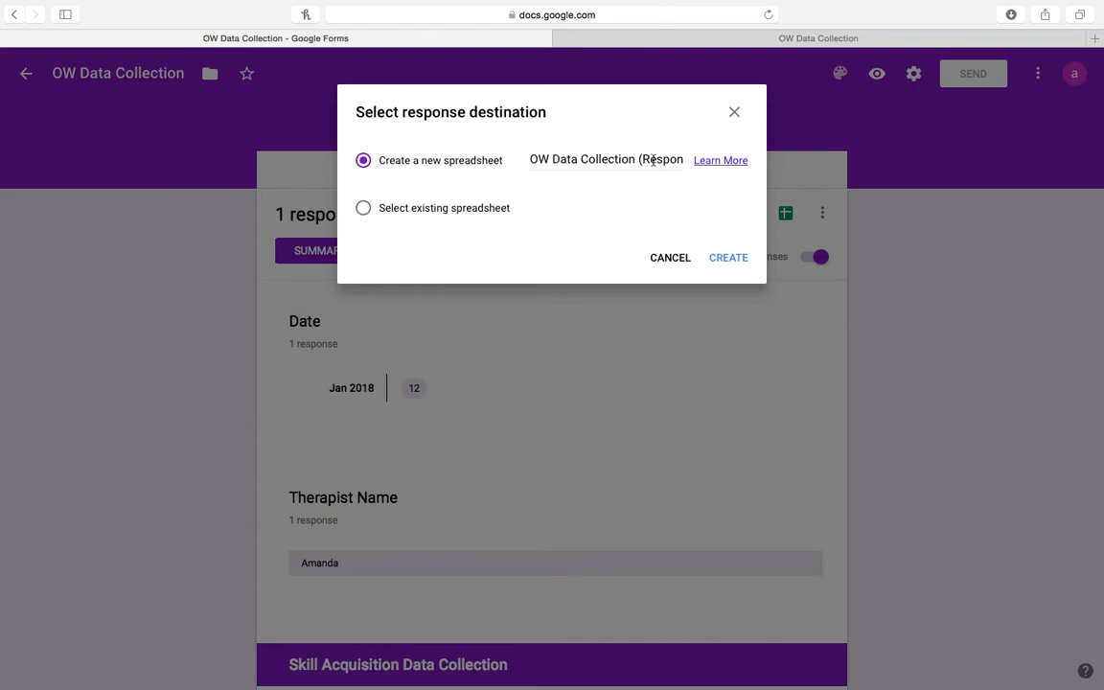
click(725, 259)
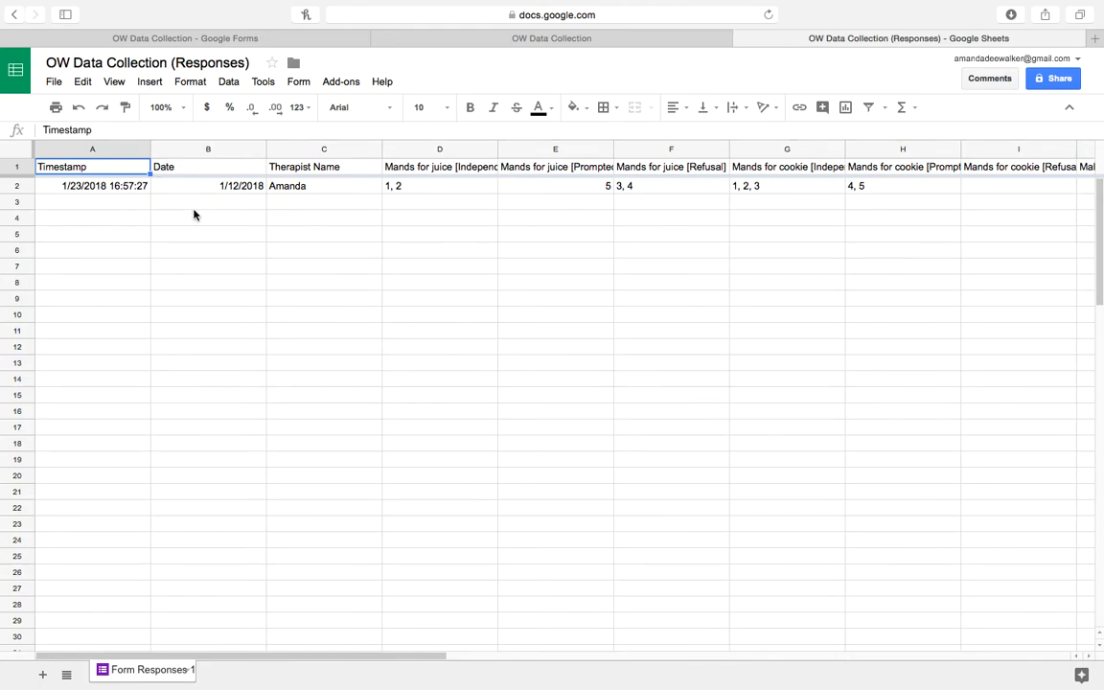
Hide the Timestamp column.
click(73, 149)
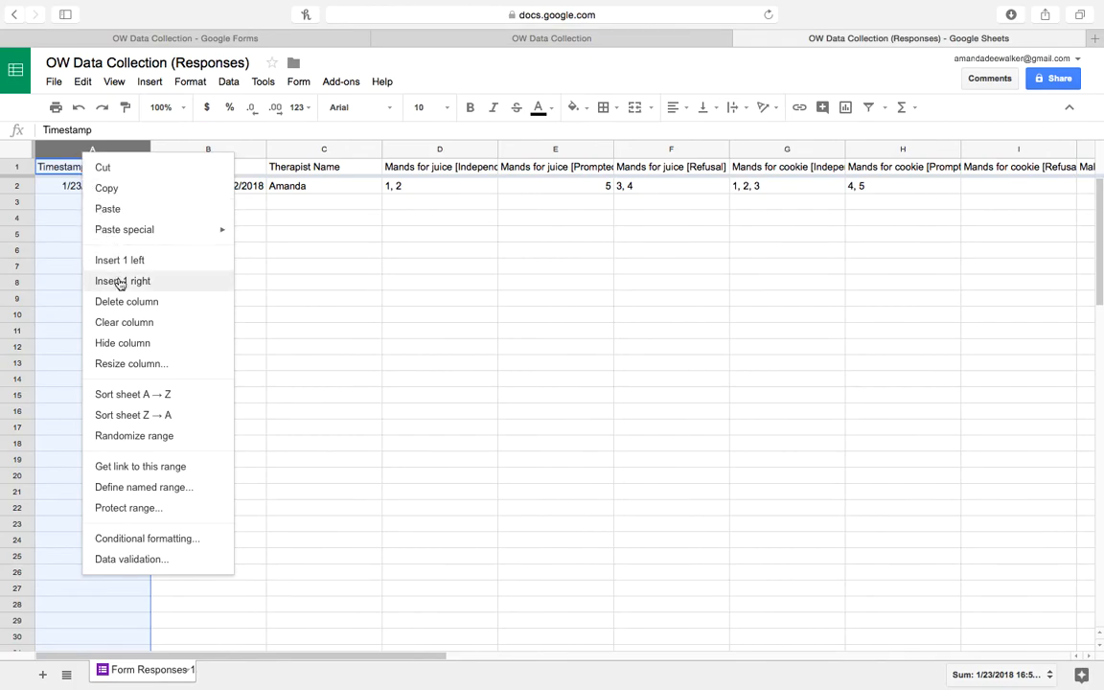
click(116, 345)
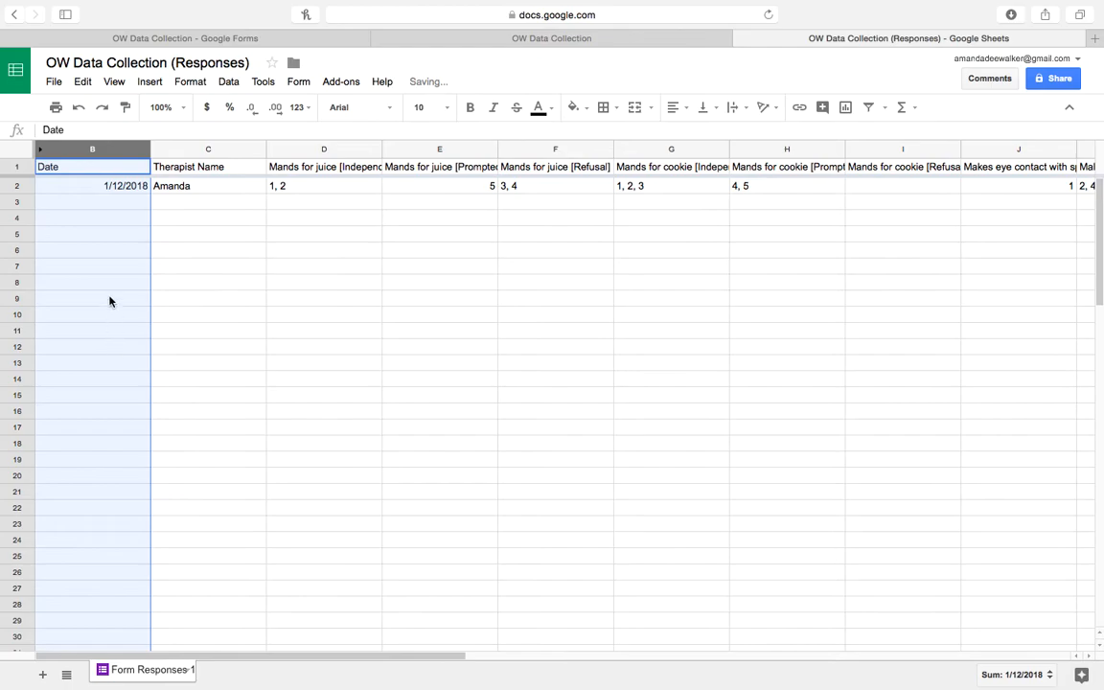
right_click(86, 151)
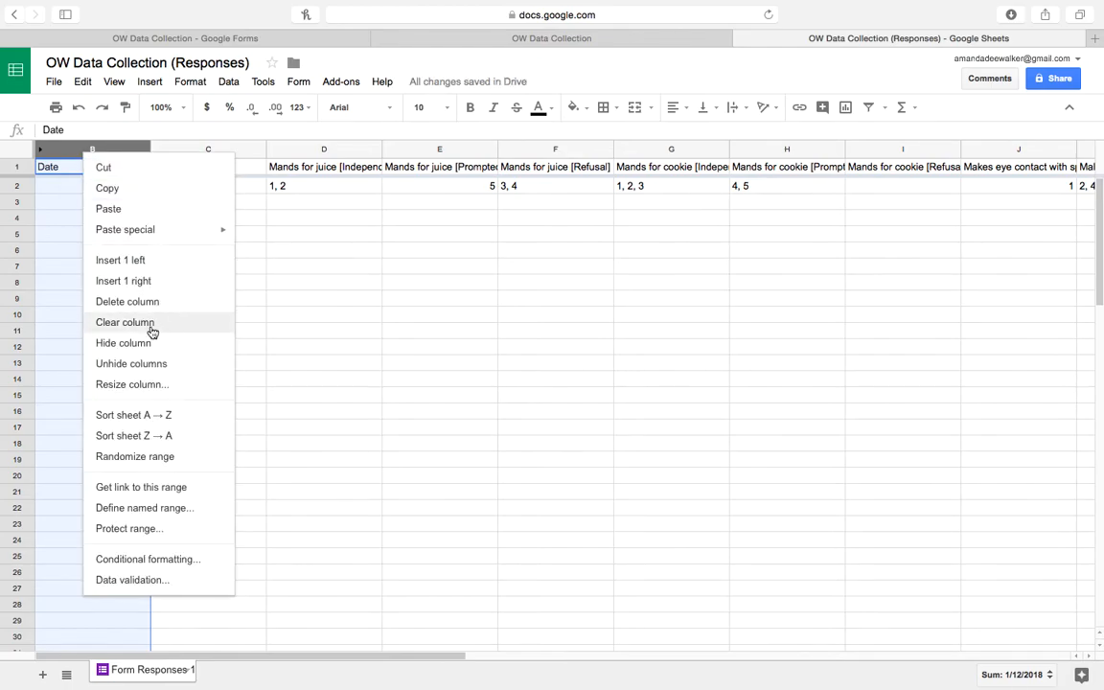
click(145, 363)
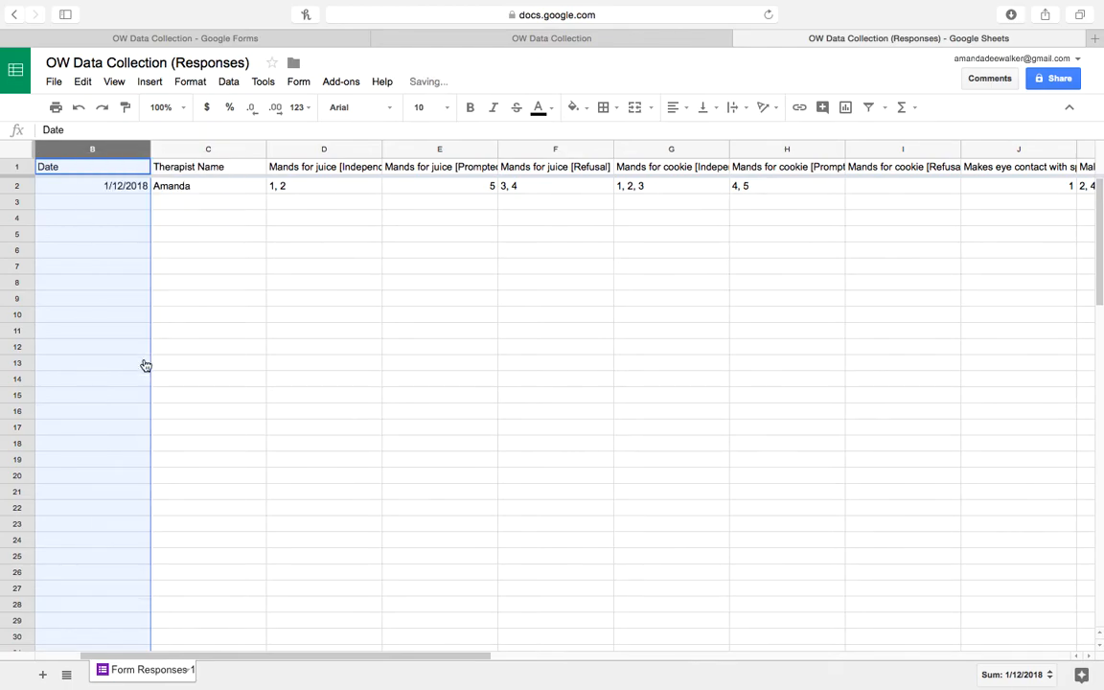
click(193, 218)
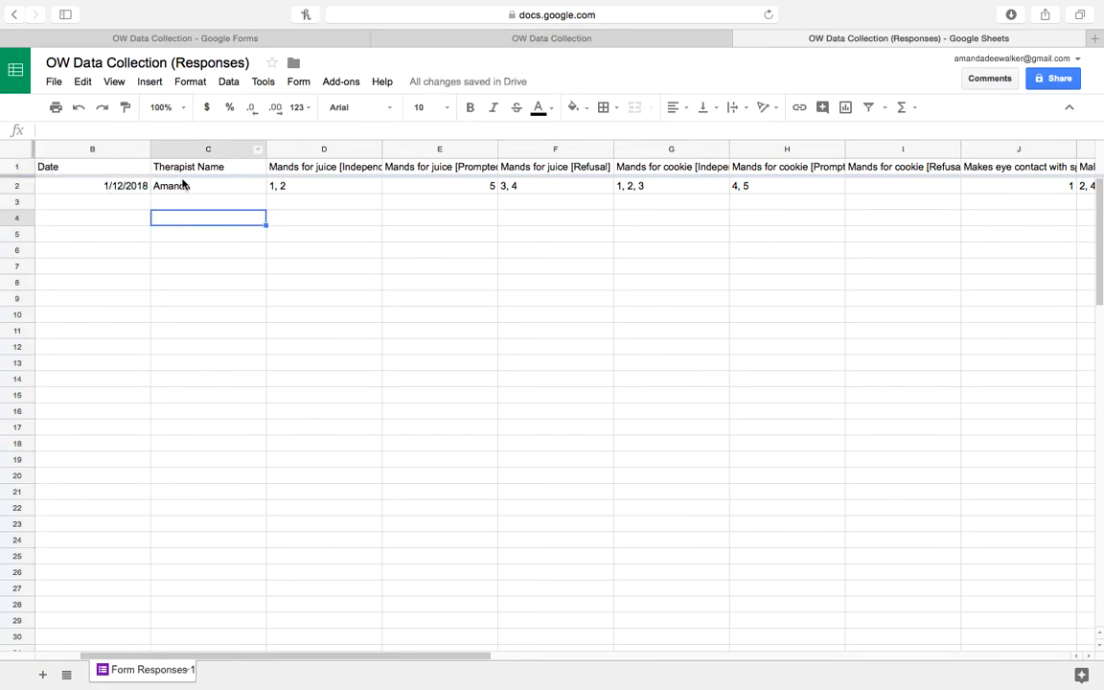
Hide the Therapist Name column.
click(198, 151)
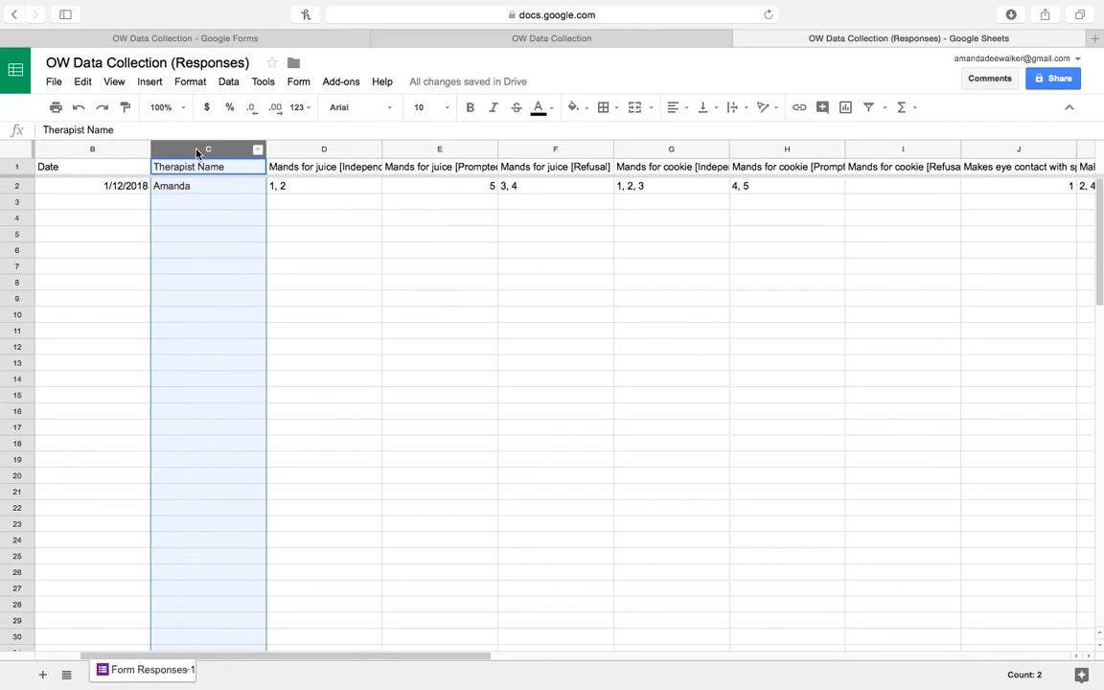
right_click(198, 151)
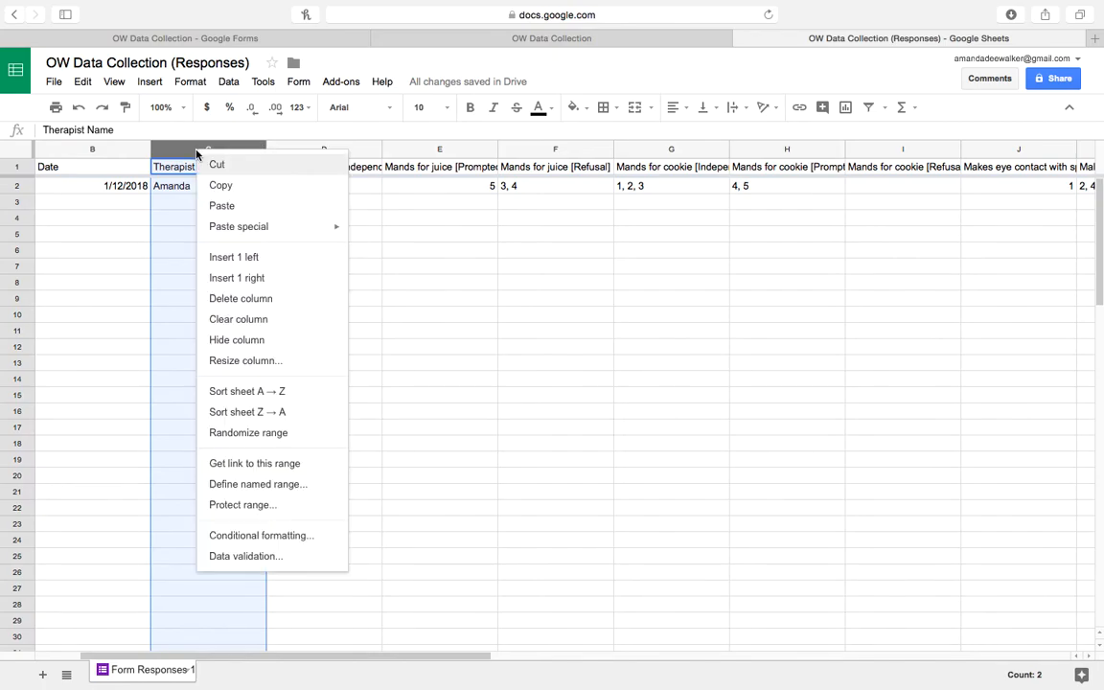
click(242, 341)
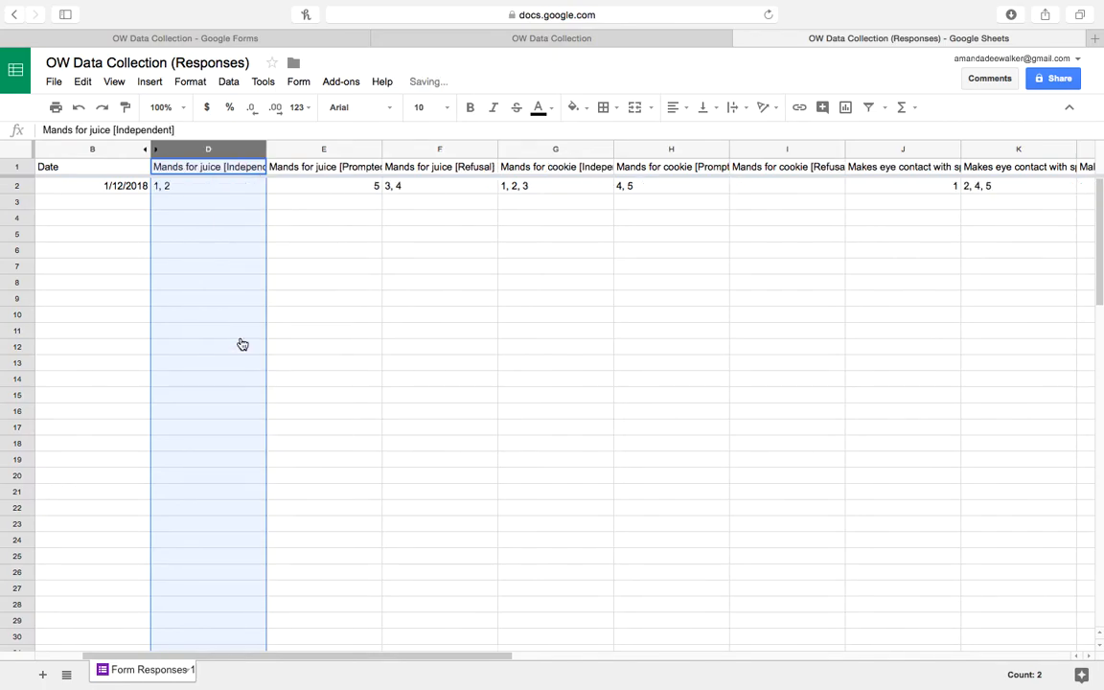
click(361, 234)
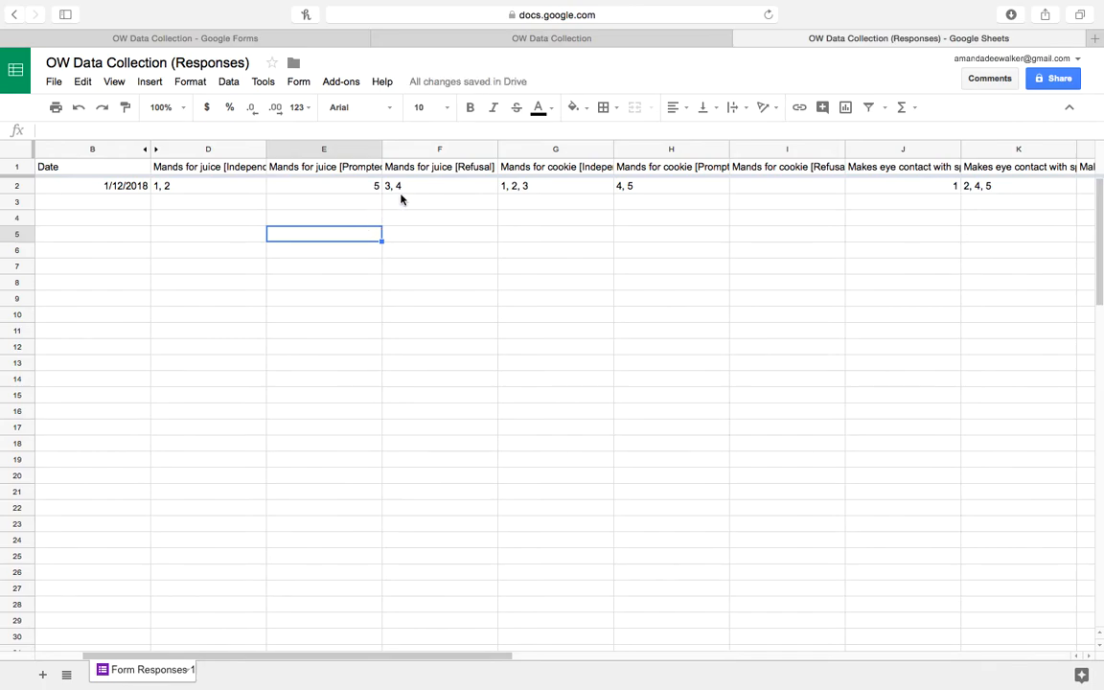
Inspect the Mands for juice Independent, Prompted and Refusal entries.
click(244, 188)
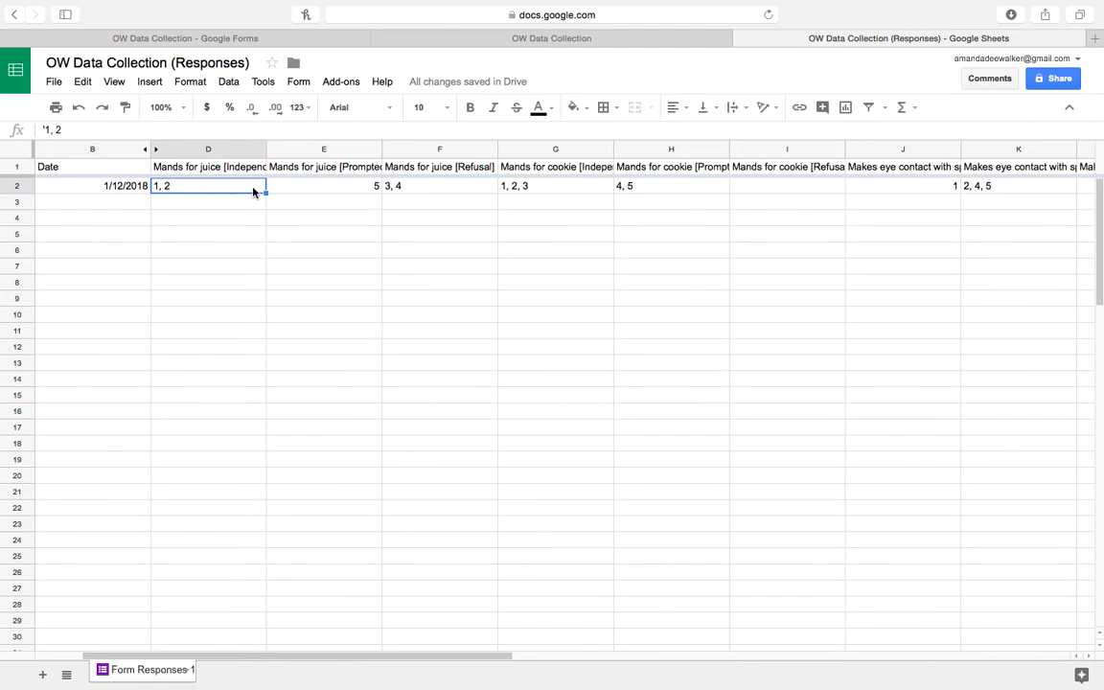
click(223, 167)
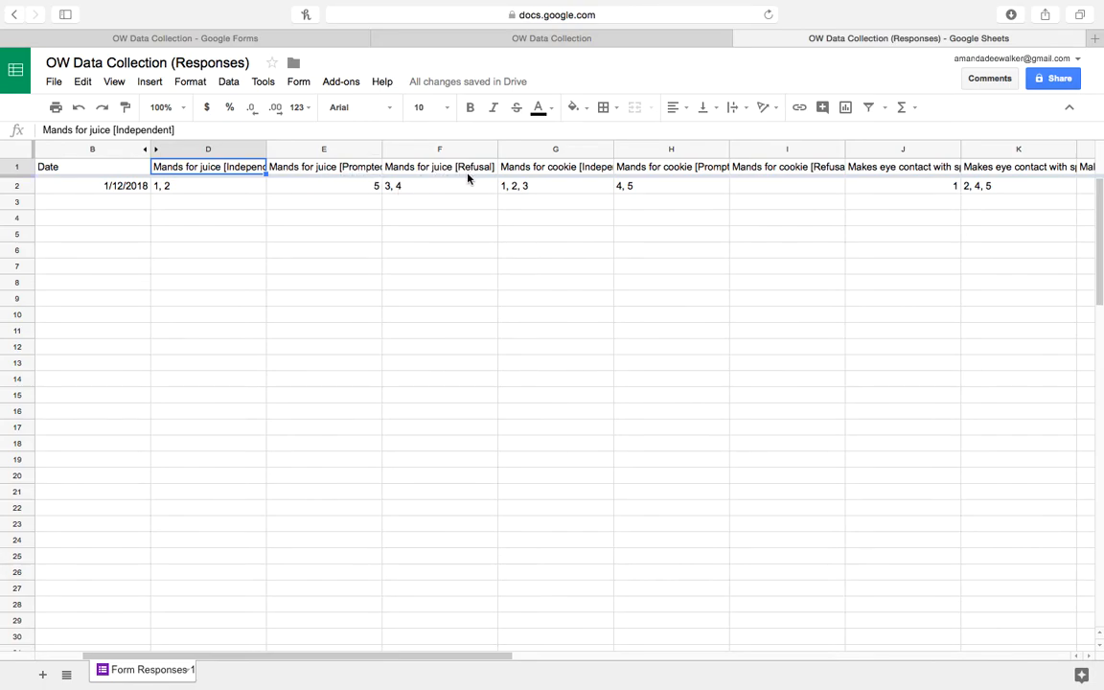
click(223, 190)
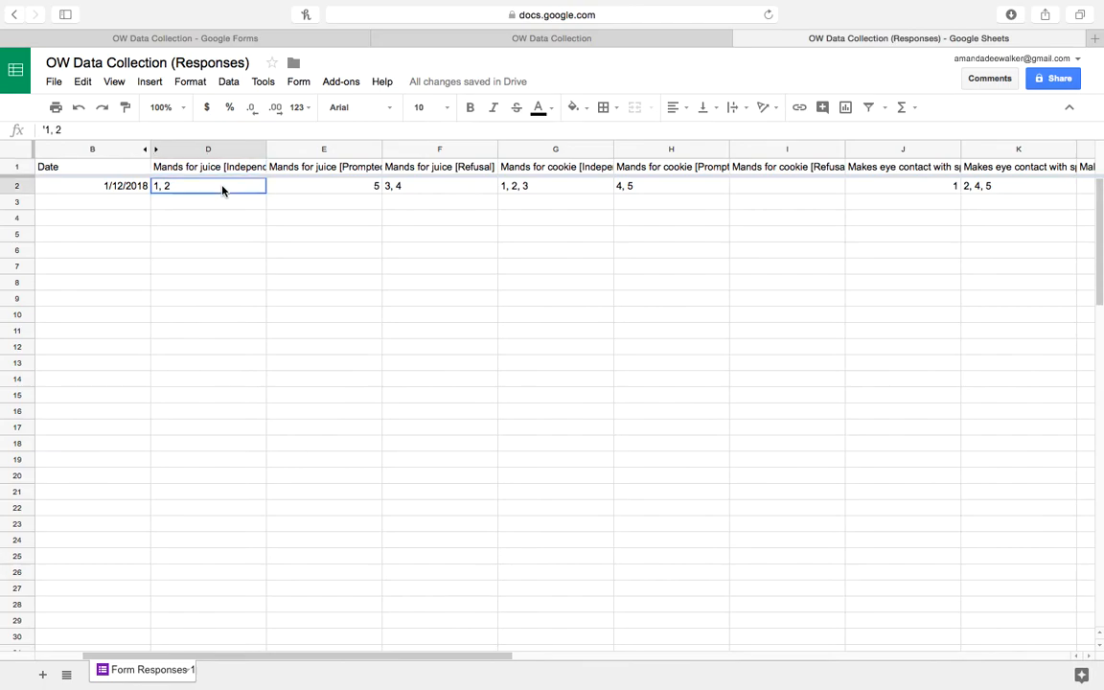
click(335, 190)
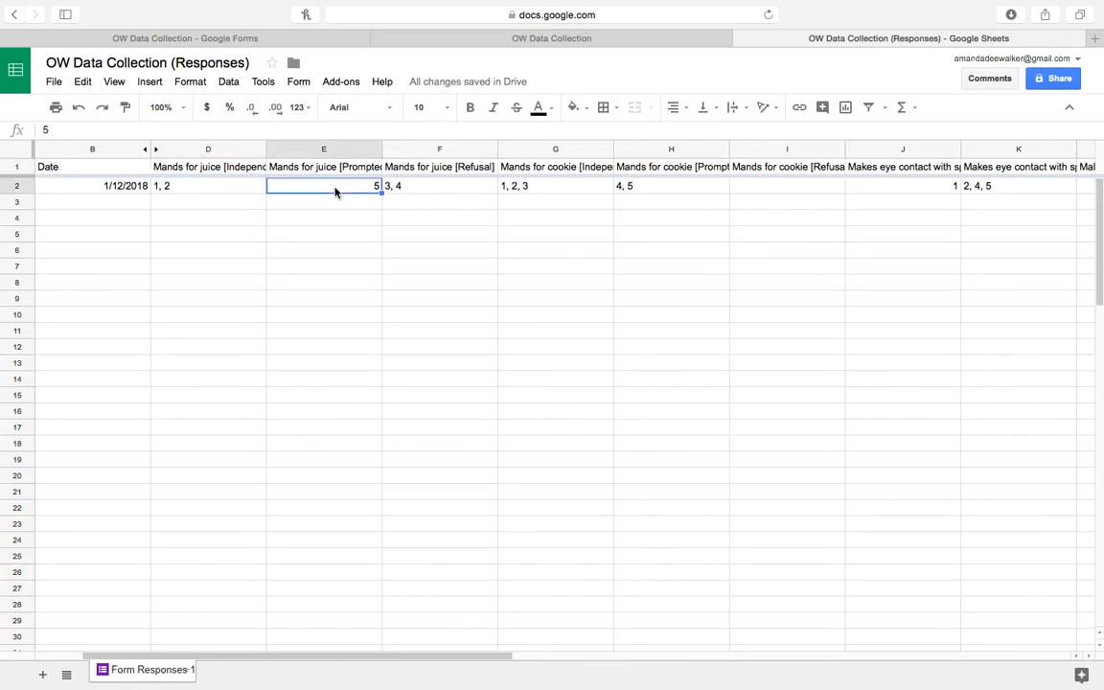
click(419, 191)
Enter 40% as the juice Independent value and clear the juice Prompted and Refusal cells.
click(219, 185)
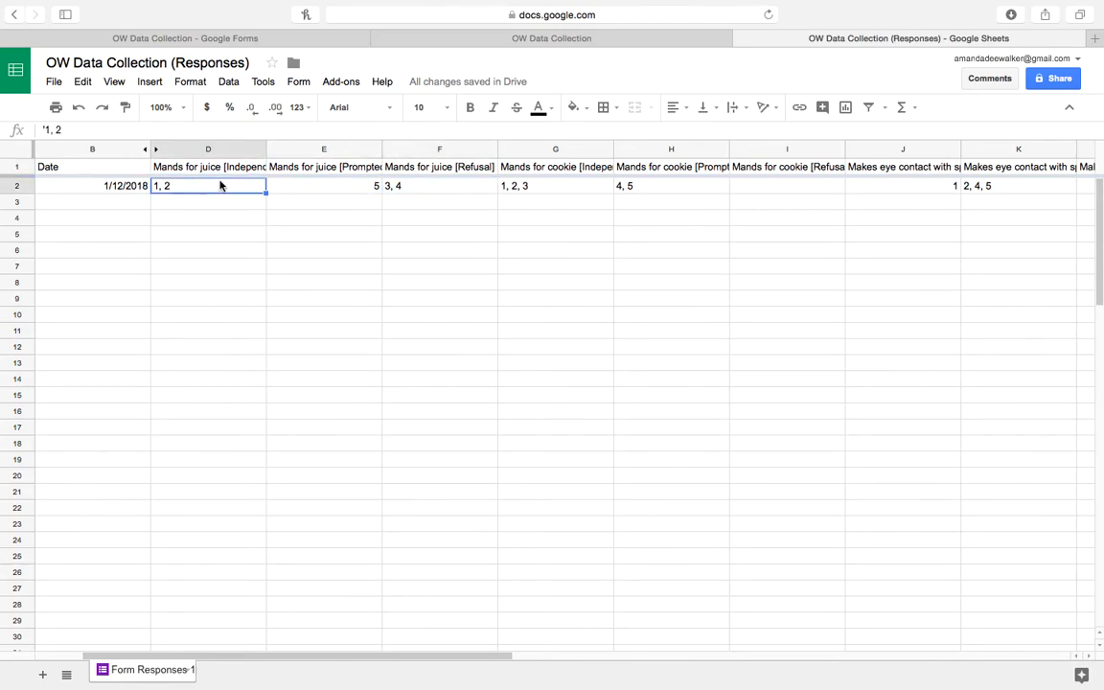
click(306, 185)
click(412, 192)
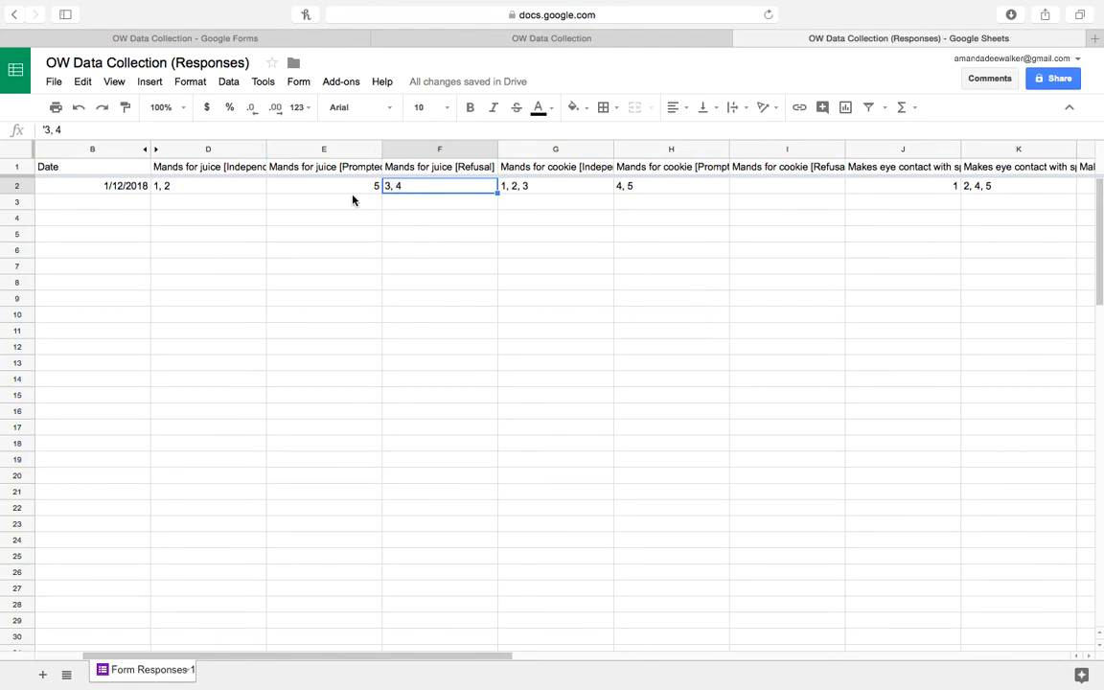
click(238, 188)
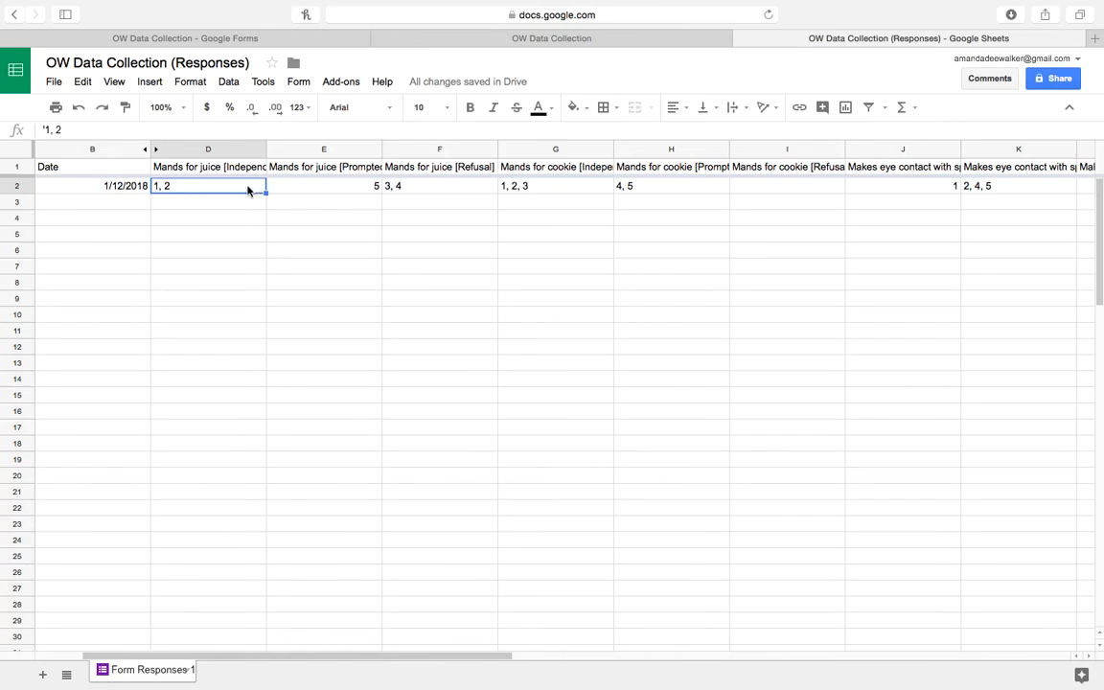
text(40%)
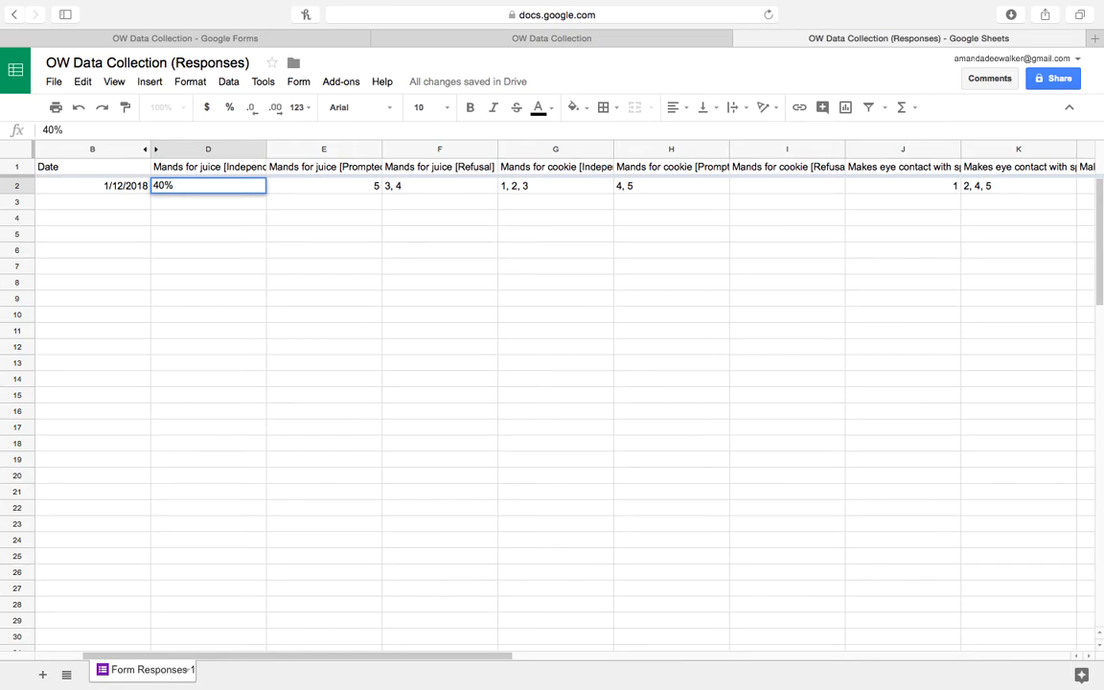
key(Tab)
key(Delete)
key(Tab)
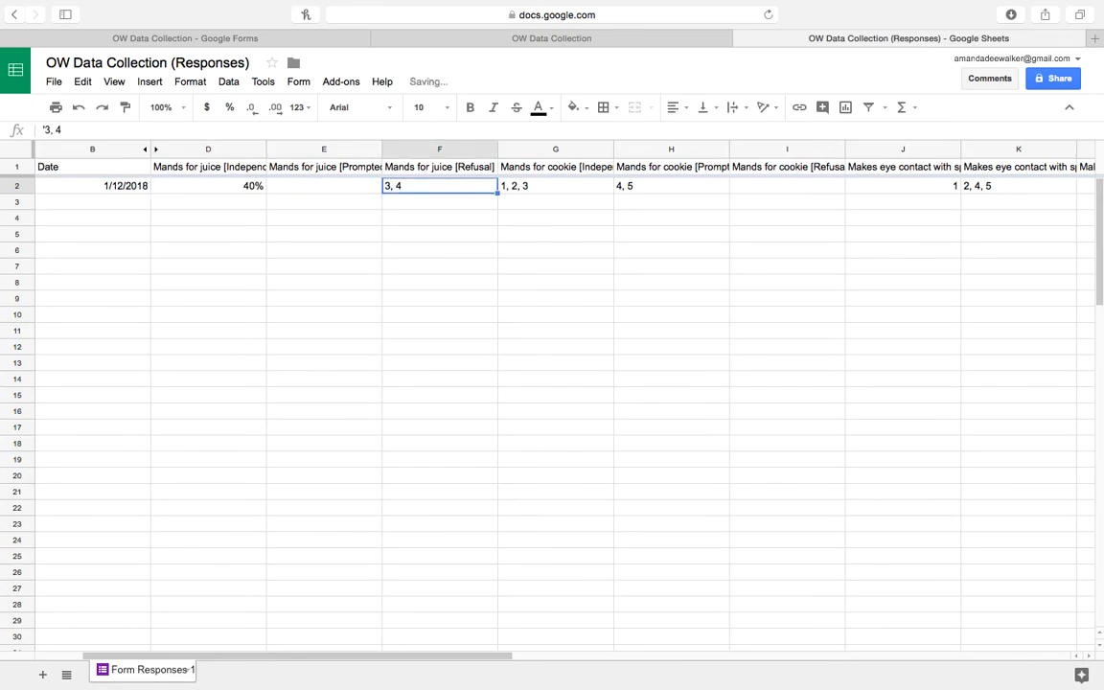
key(Delete)
Enter 60% as the cookie Independent value and clear the cookie Prompted entry.
key(shift+Tab)
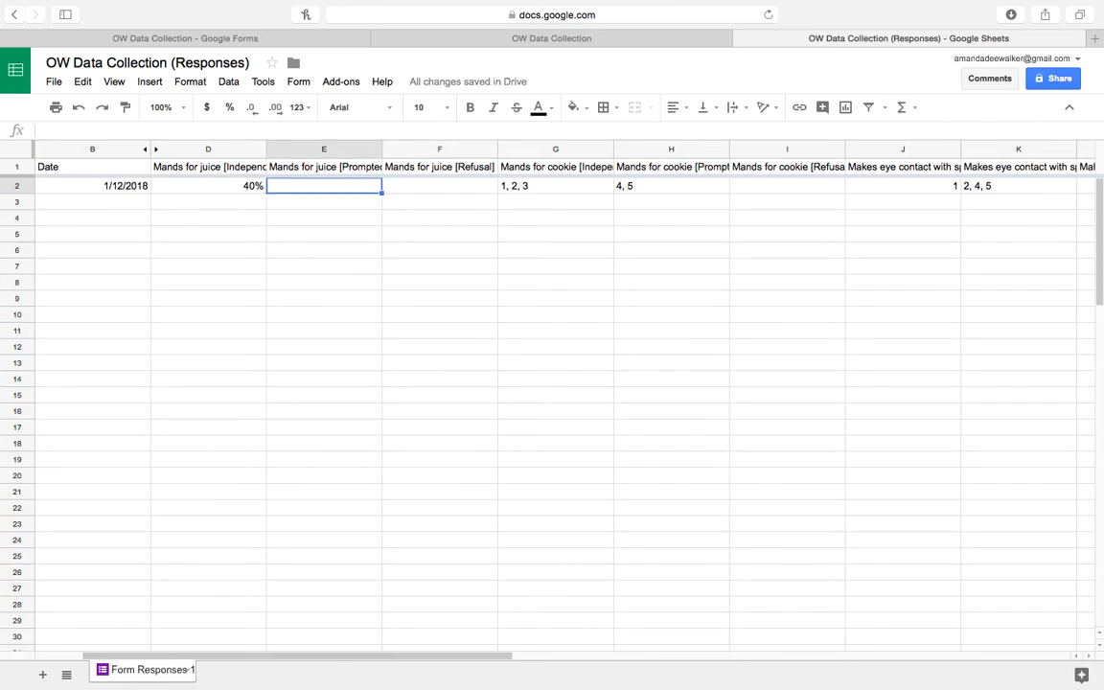
key(Tab)
key(shift+Tab)
key(Tab)
click(208, 186)
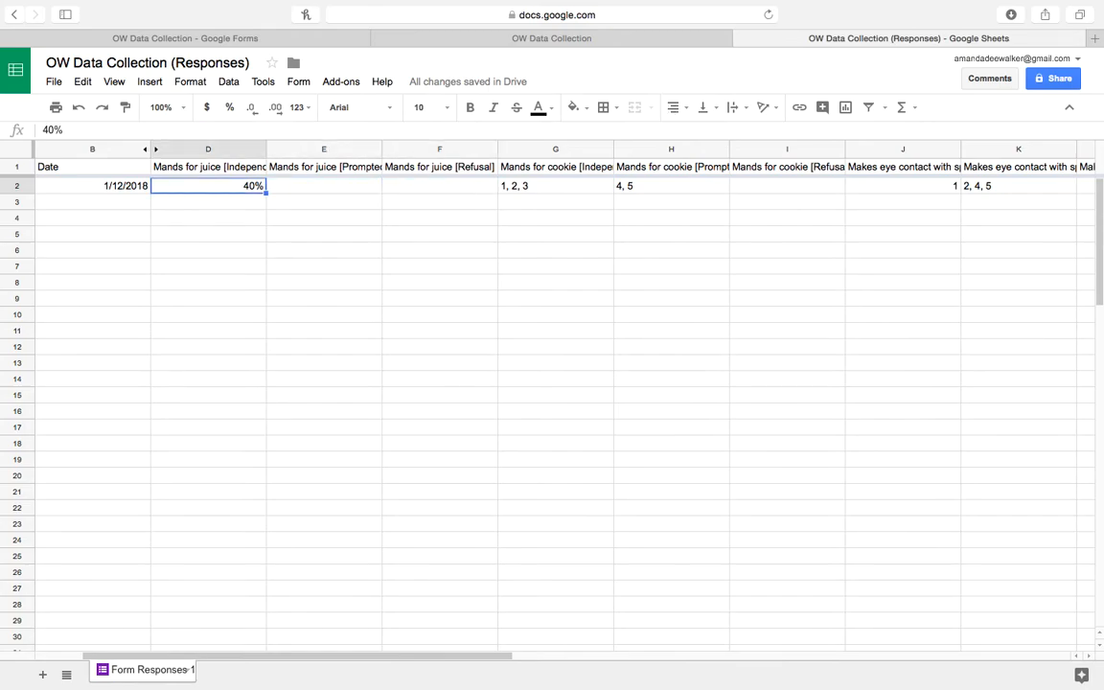
key(Tab)
key(Tab)
key(Tab)
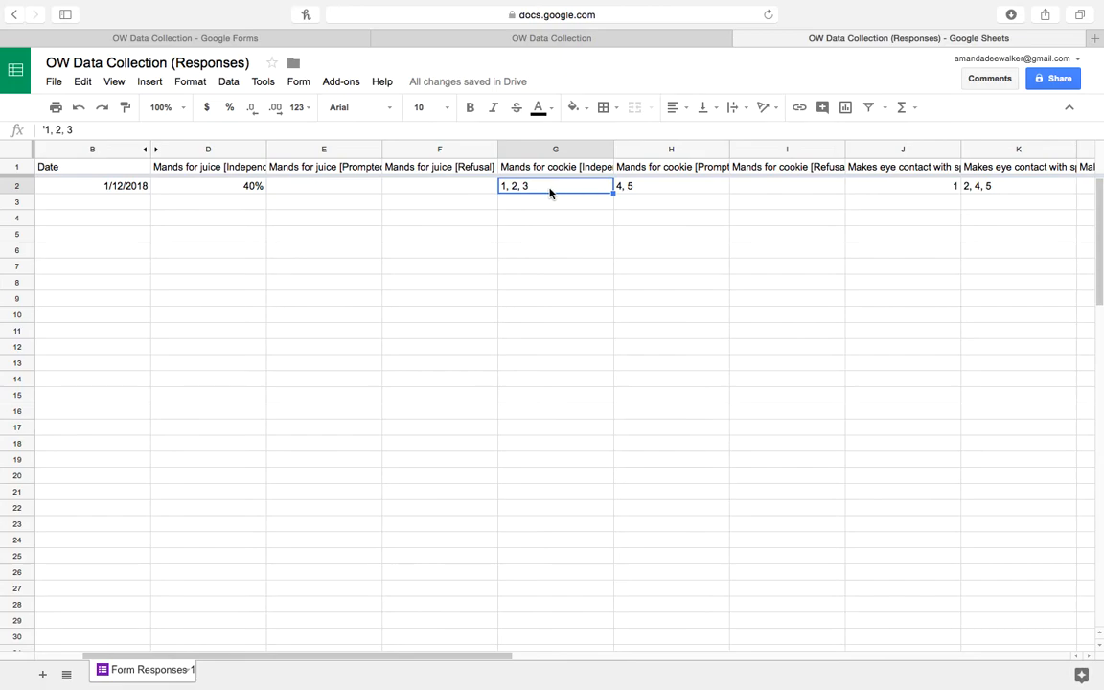
text(60%)
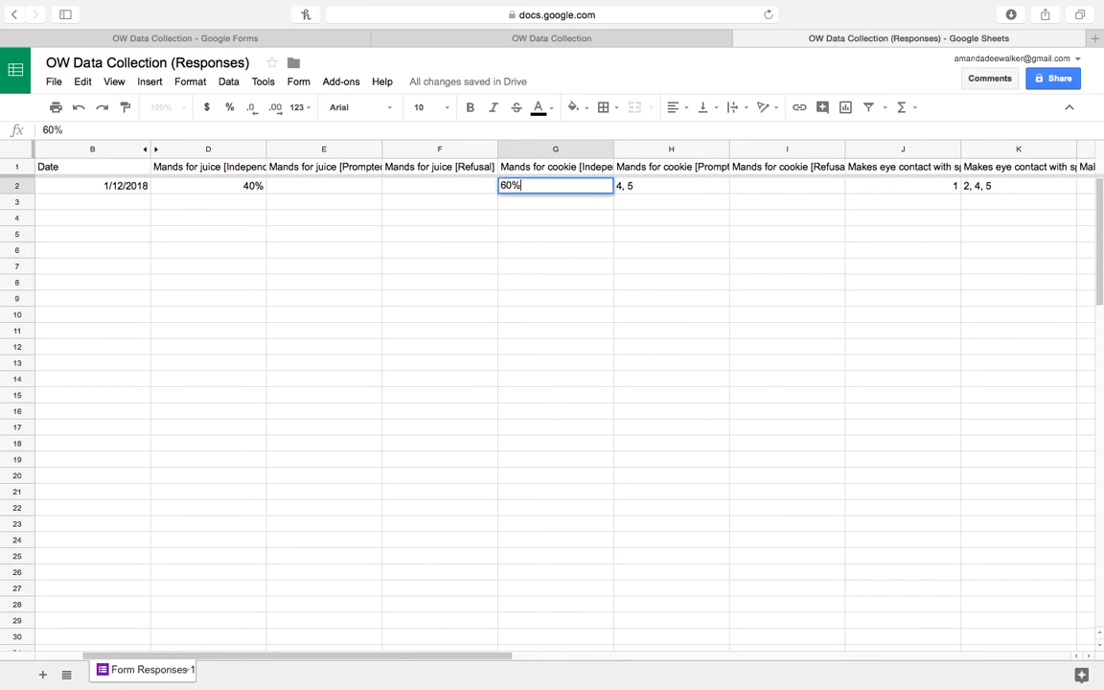
key(Tab)
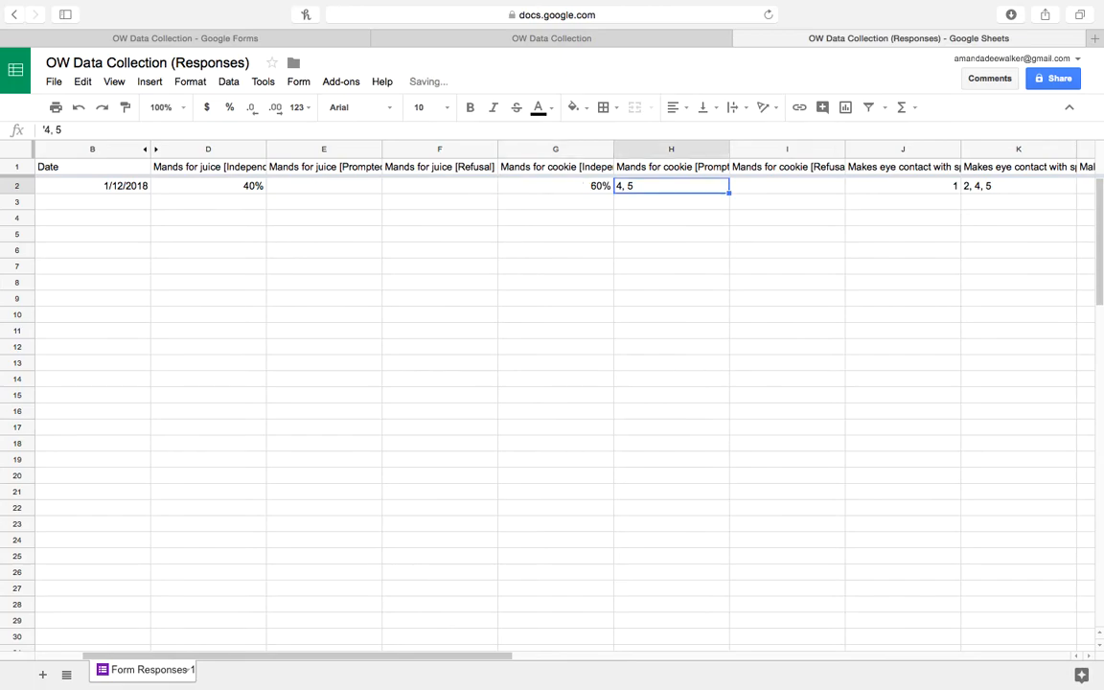
key(BackSpace)
click(787, 186)
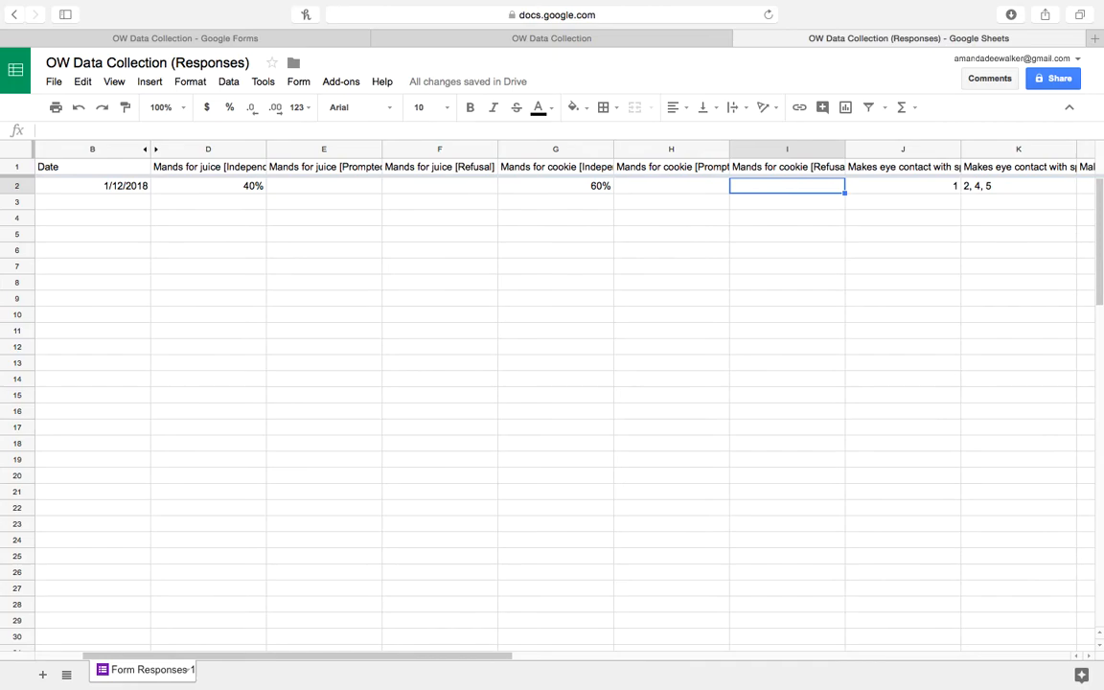
click(903, 186)
key(Right)
key(Right)
key(Right)
key(Right)
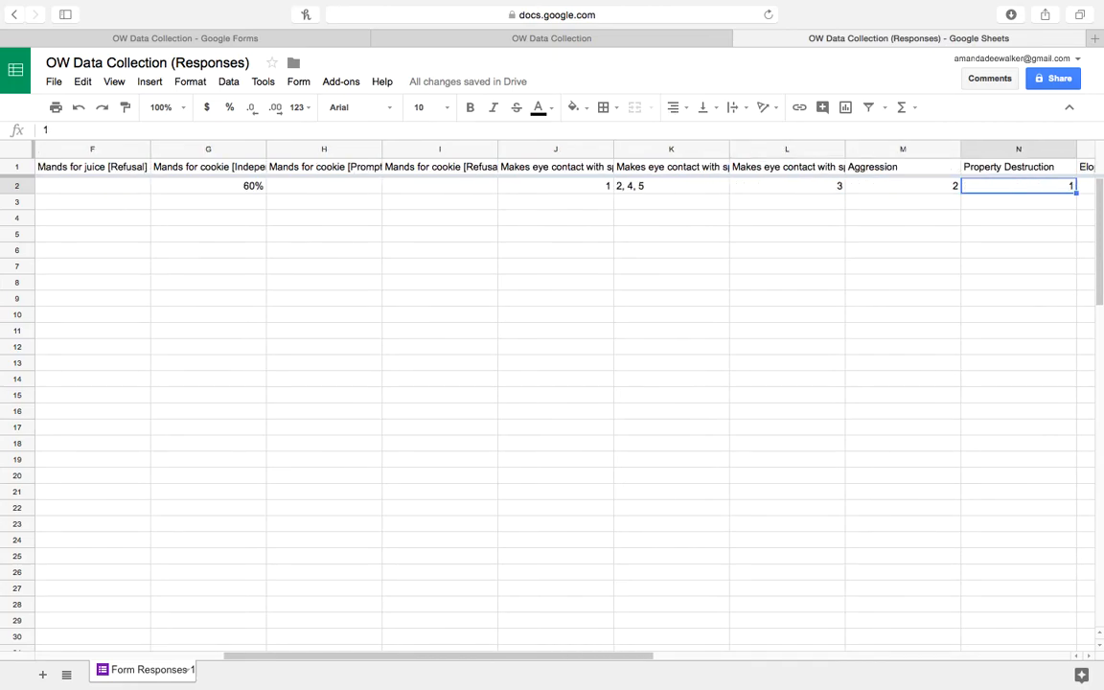
key(Left)
key(Left)
key(Left)
key(Left)
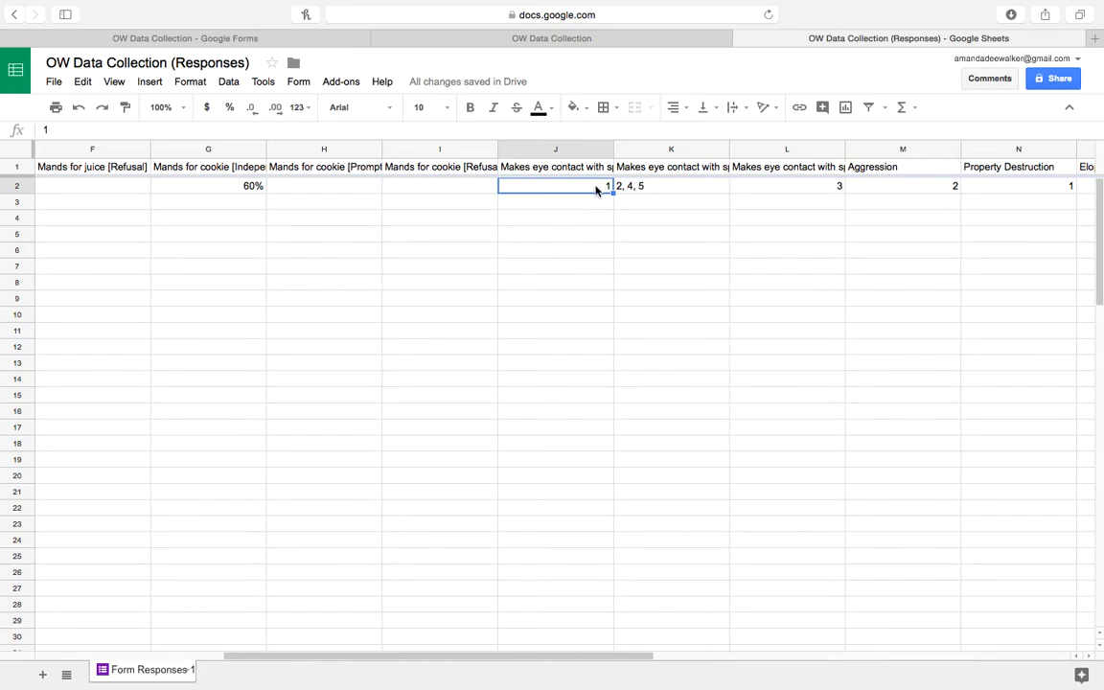
text(20%)
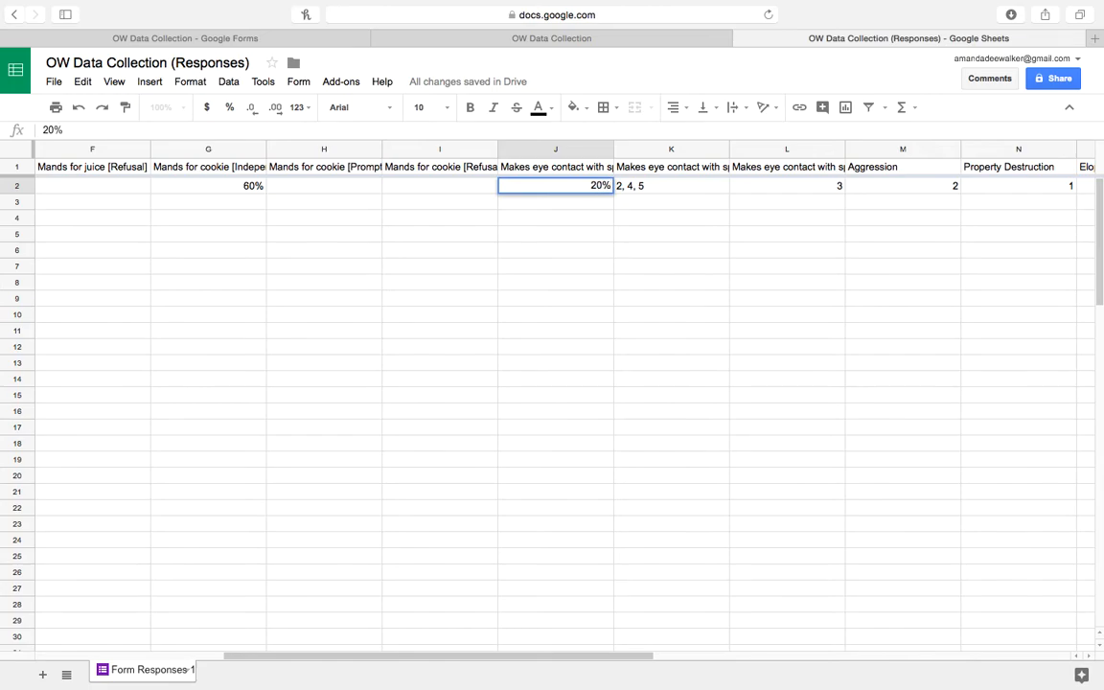
key(Tab)
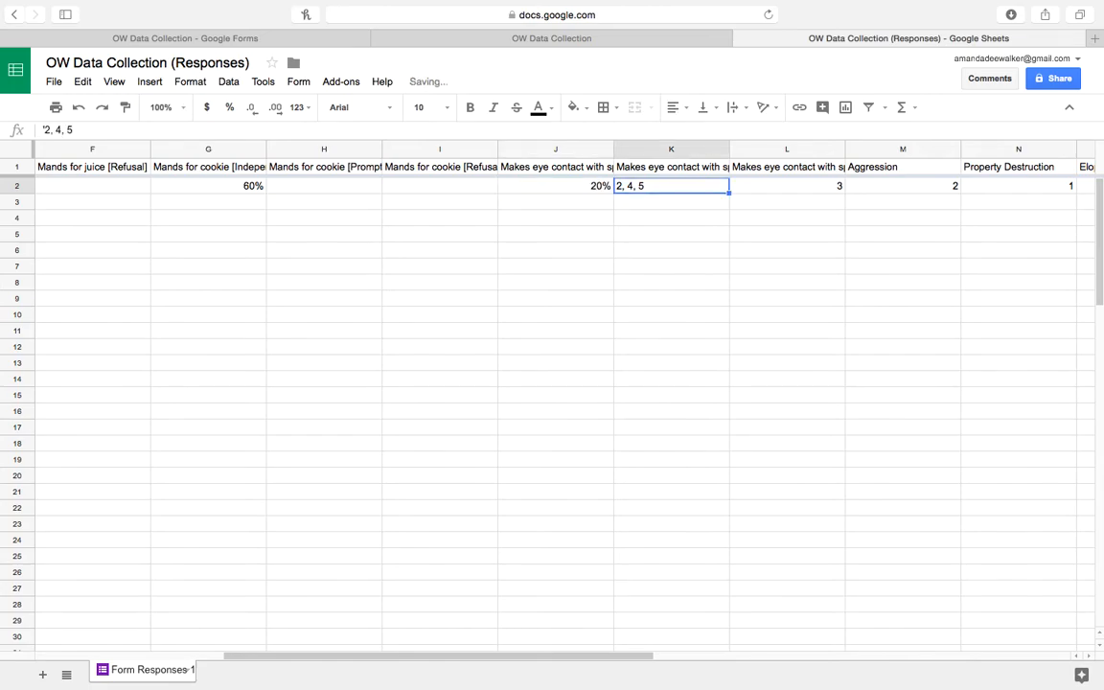
key(Delete)
key(Tab)
key(Delete)
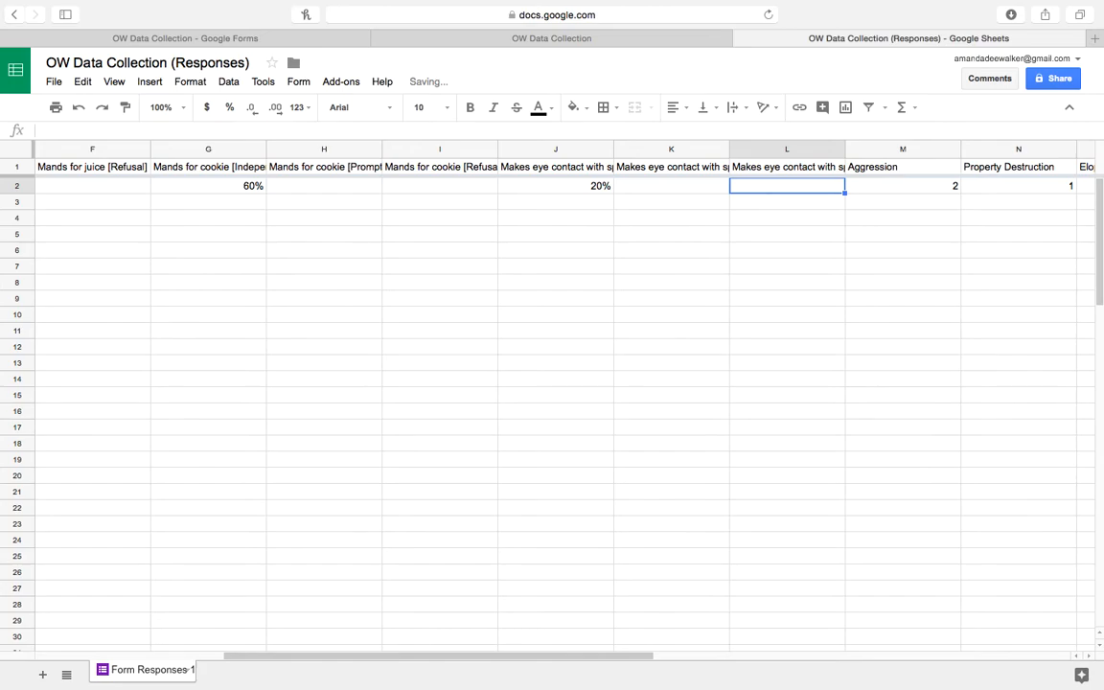
key(Left)
key(Right)
key(Left)
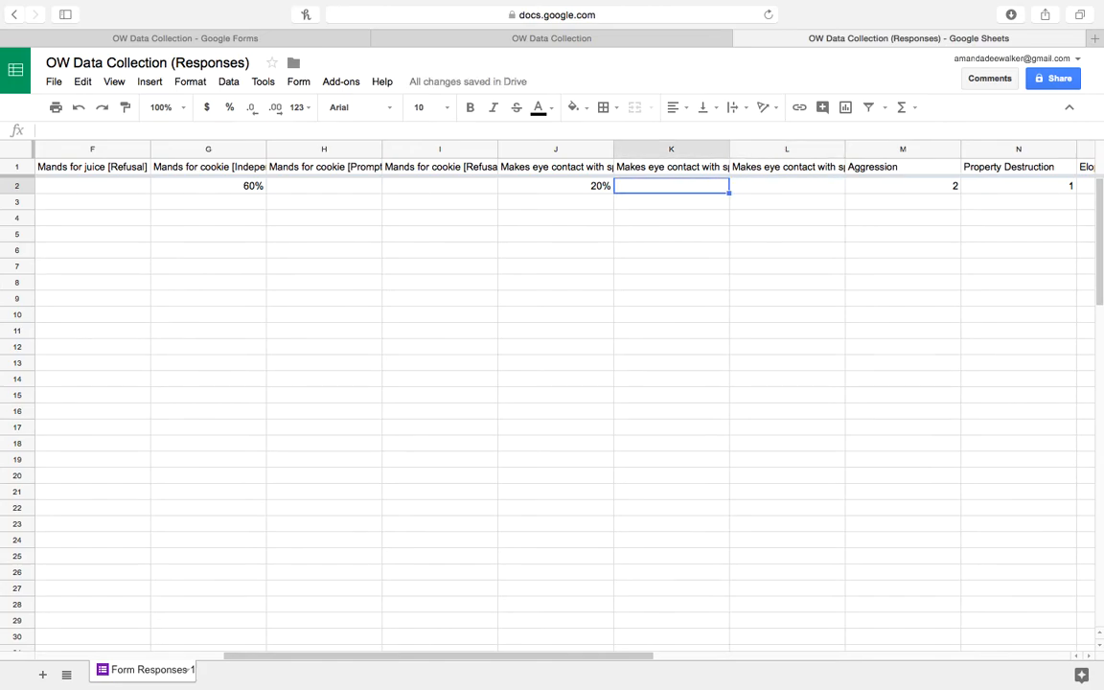
key(Left)
key(Left)
key(Left)
key(Left)
key(Left)
key(Left)
key(Left)
key(Left)
key(Left)
key(Left)
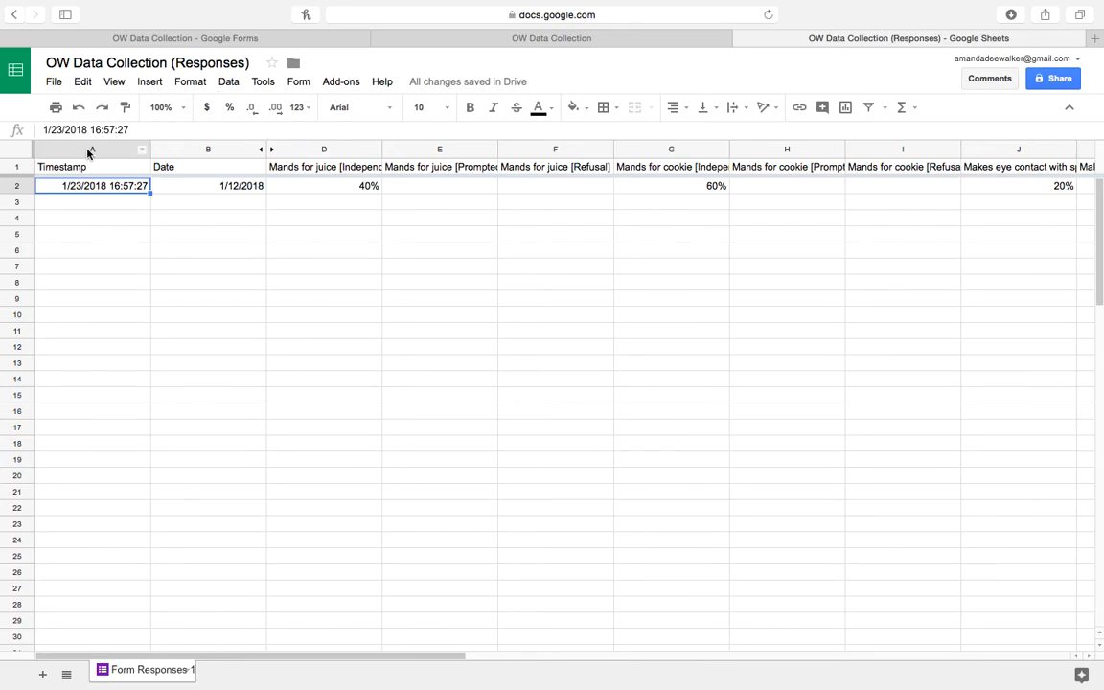
Hide the Timestamp column A and select the response data B1:L2 for charting.
click(89, 151)
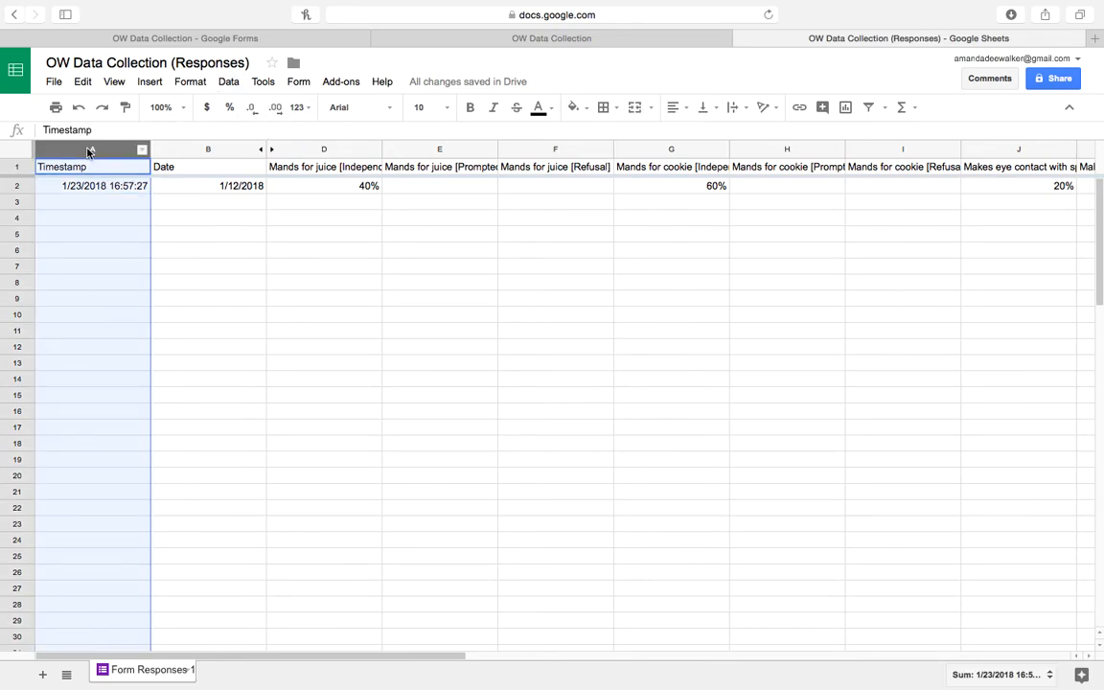
right_click(89, 151)
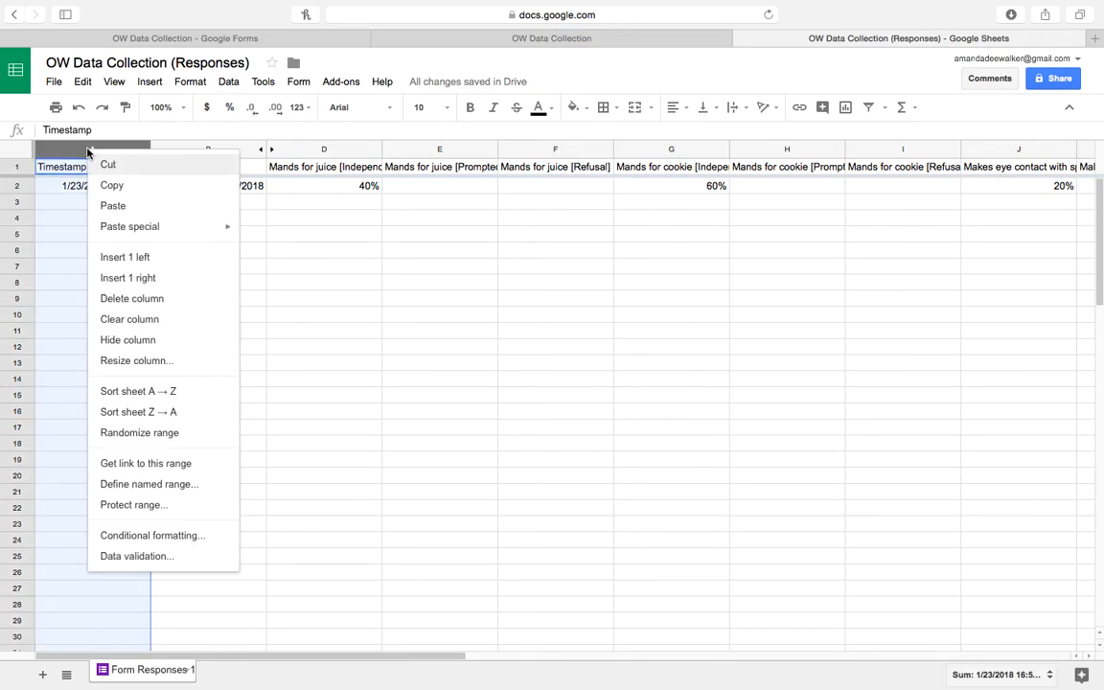
click(134, 341)
click(261, 253)
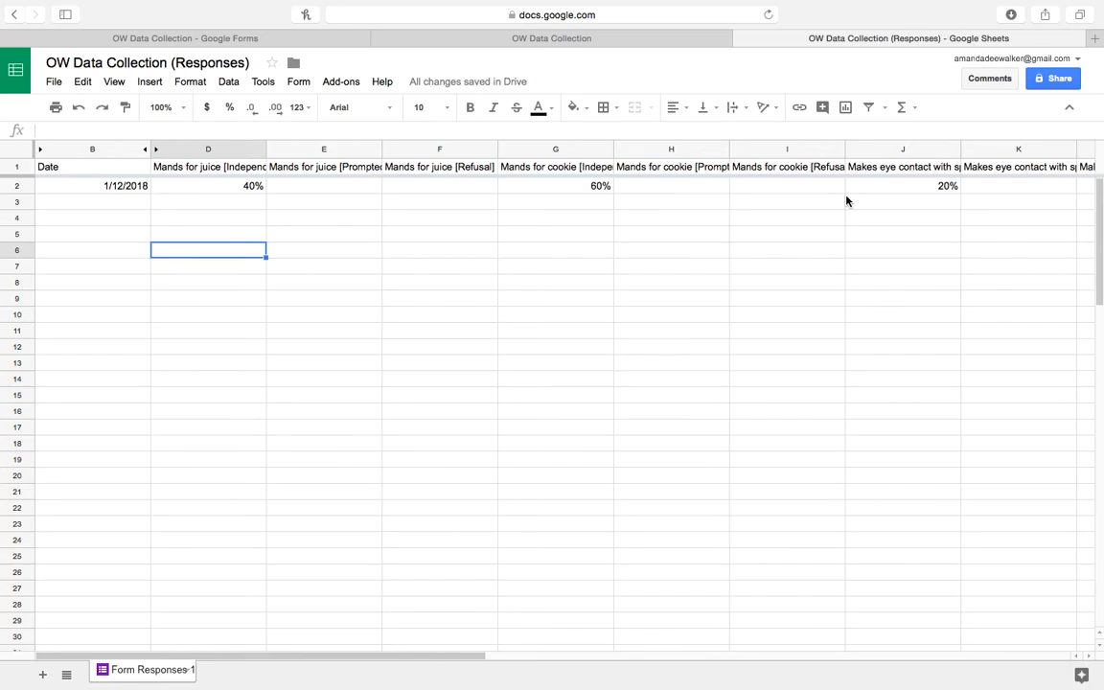
drag(113, 171, 712, 192)
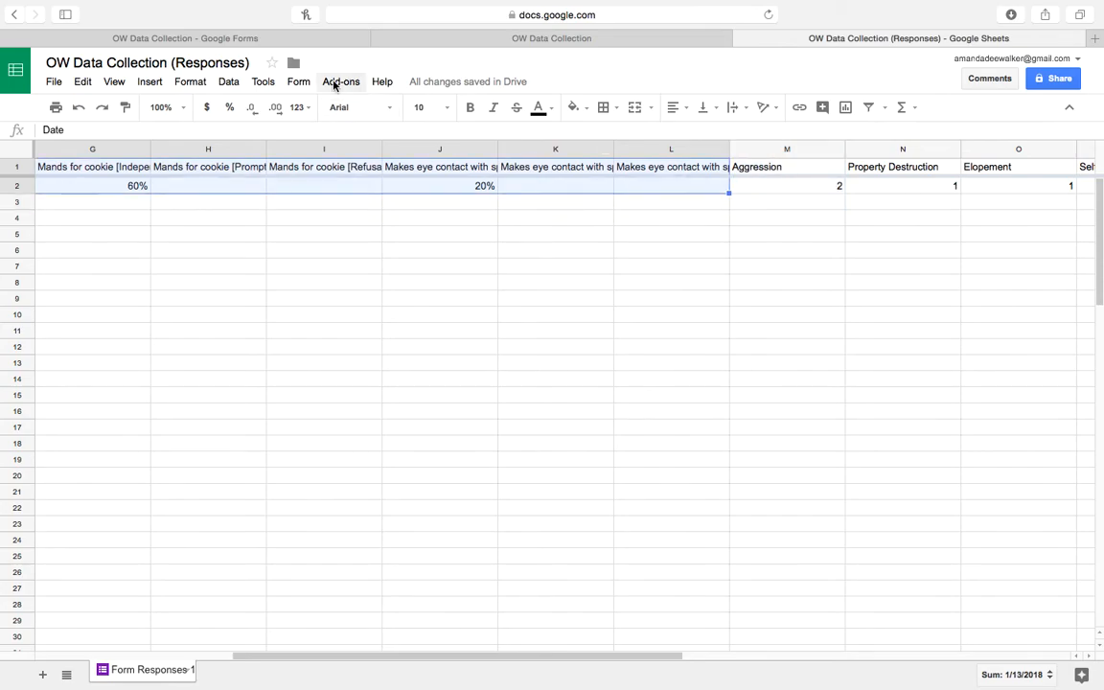
Insert a chart from B1:L2 and change its type to Line chart.
click(149, 84)
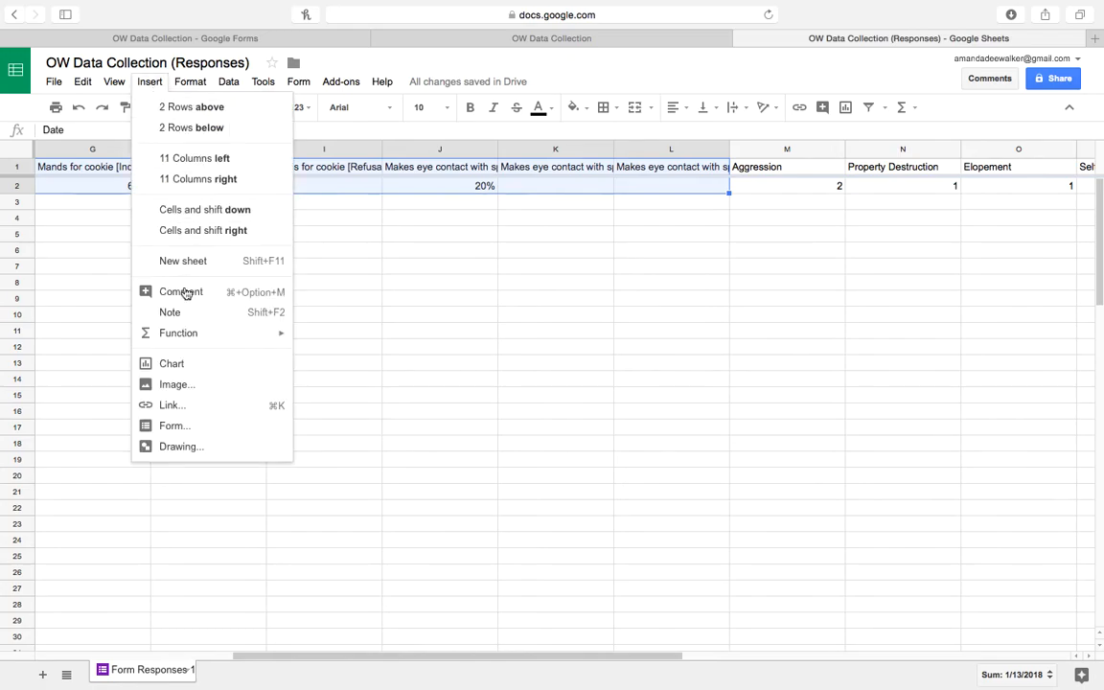
click(177, 364)
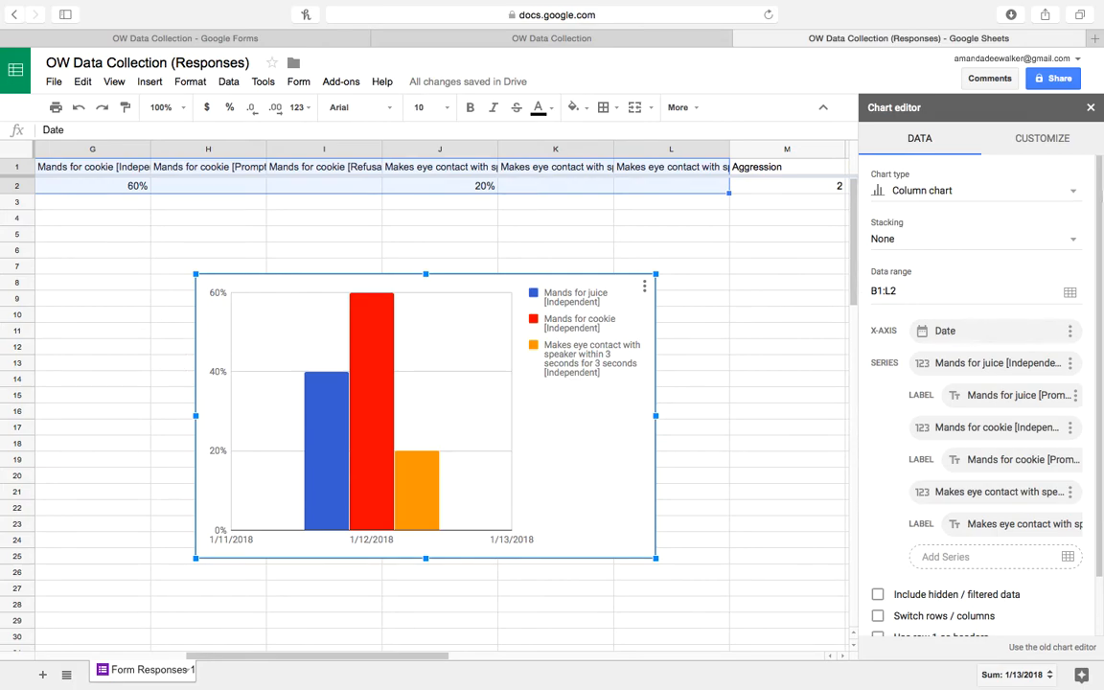
click(1073, 192)
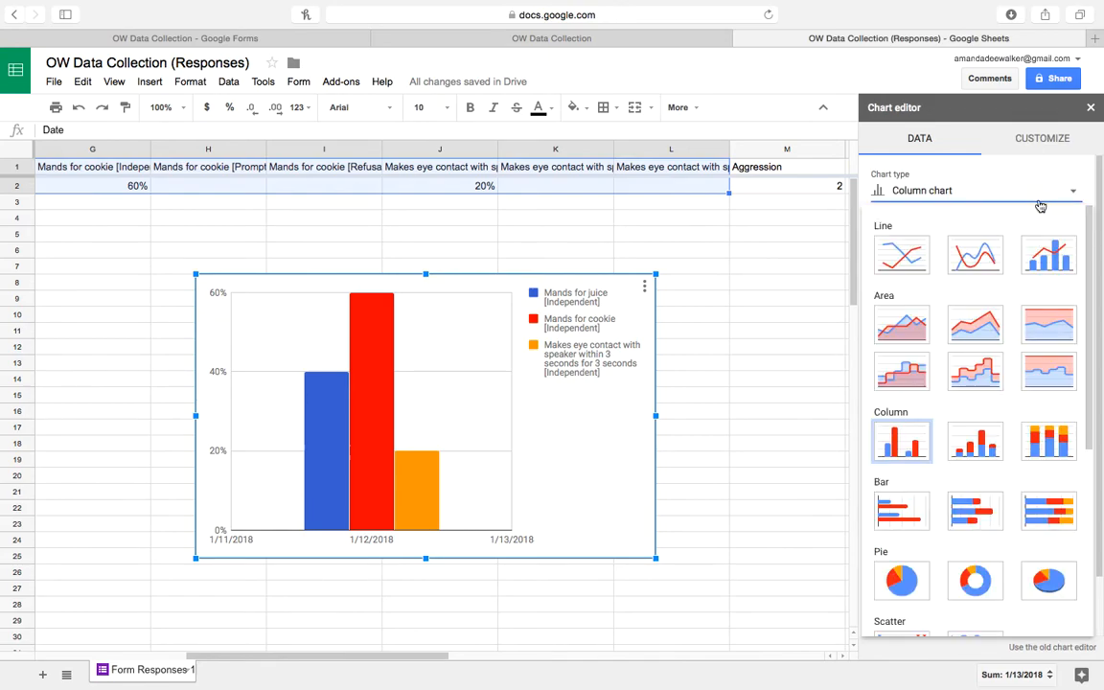
click(906, 257)
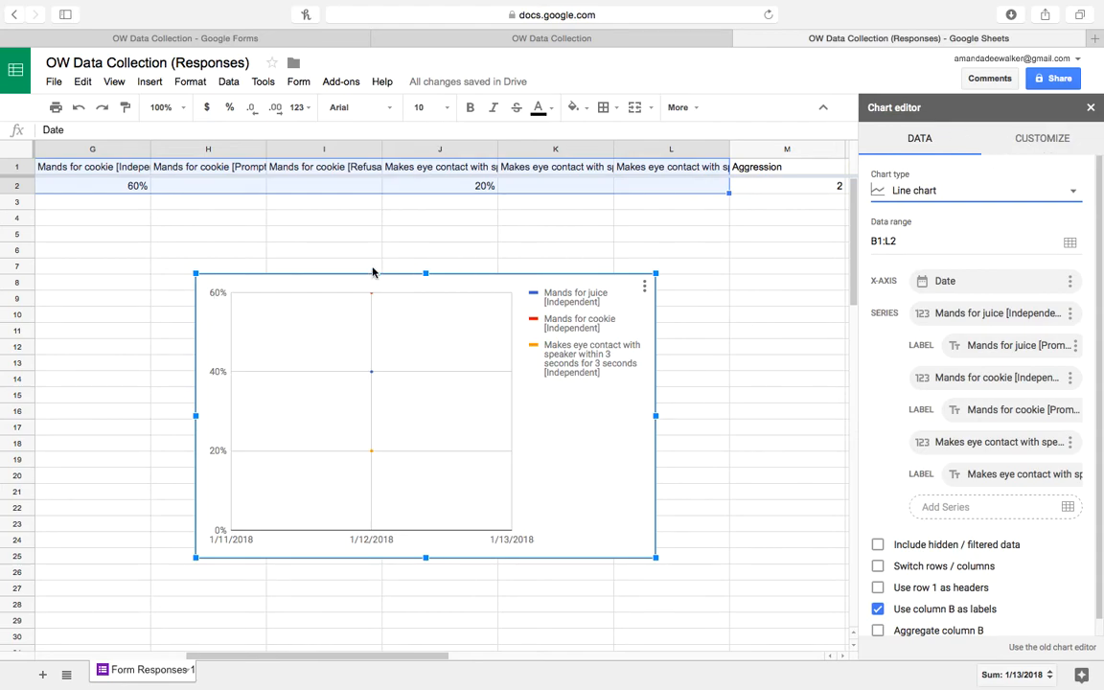
click(219, 297)
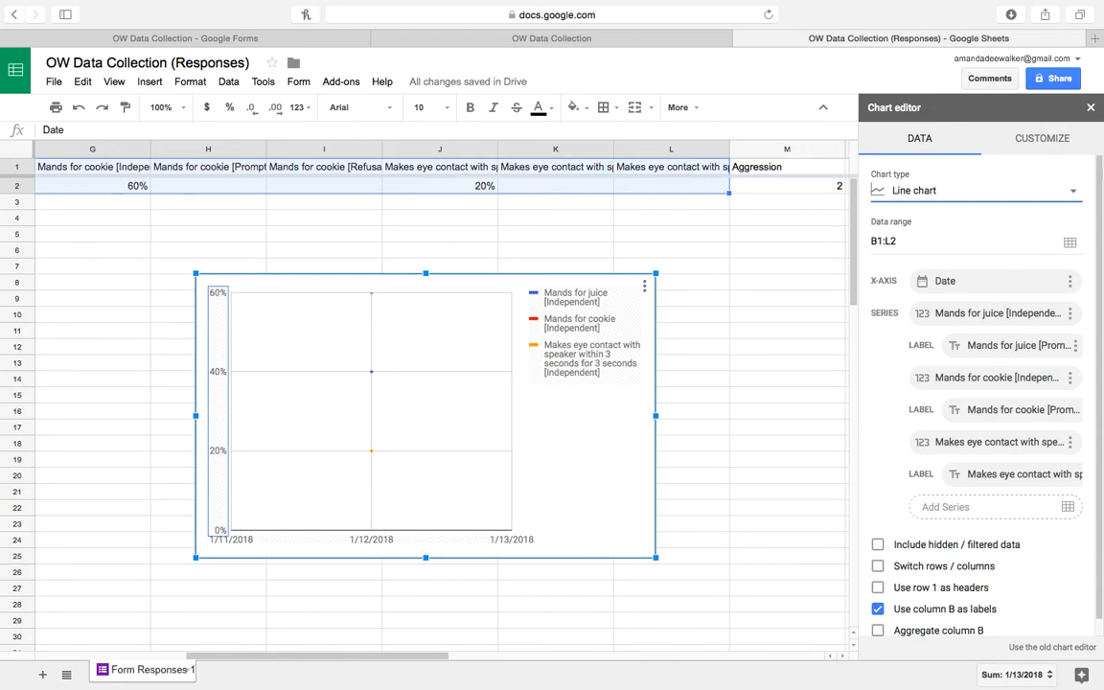
click(1090, 111)
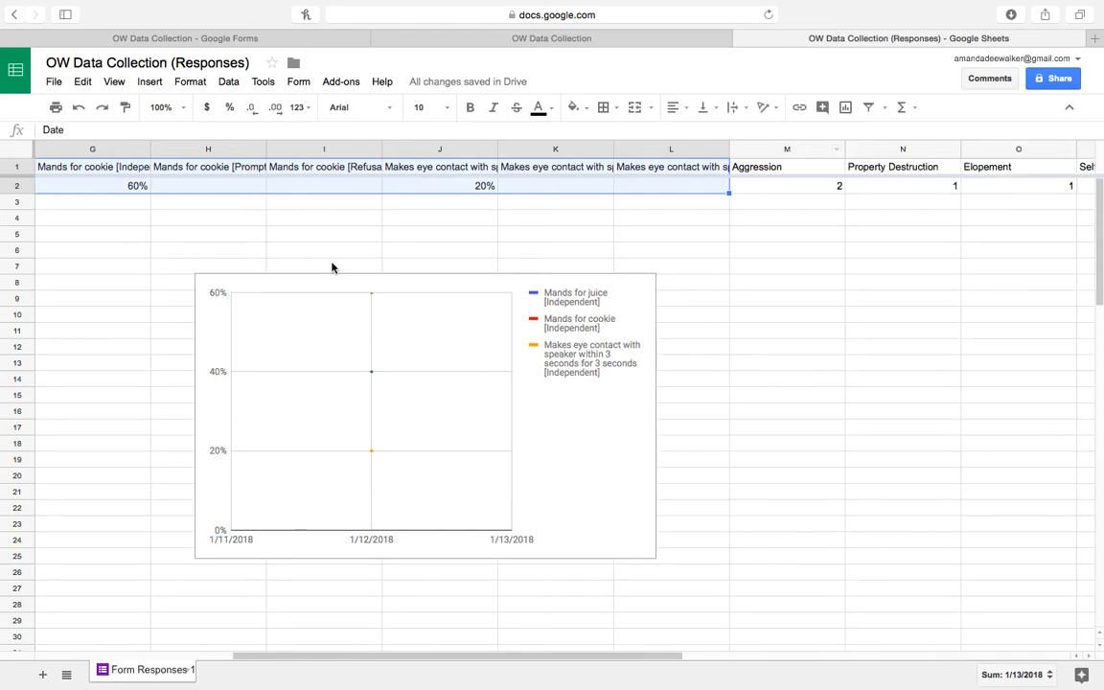
double_click(221, 295)
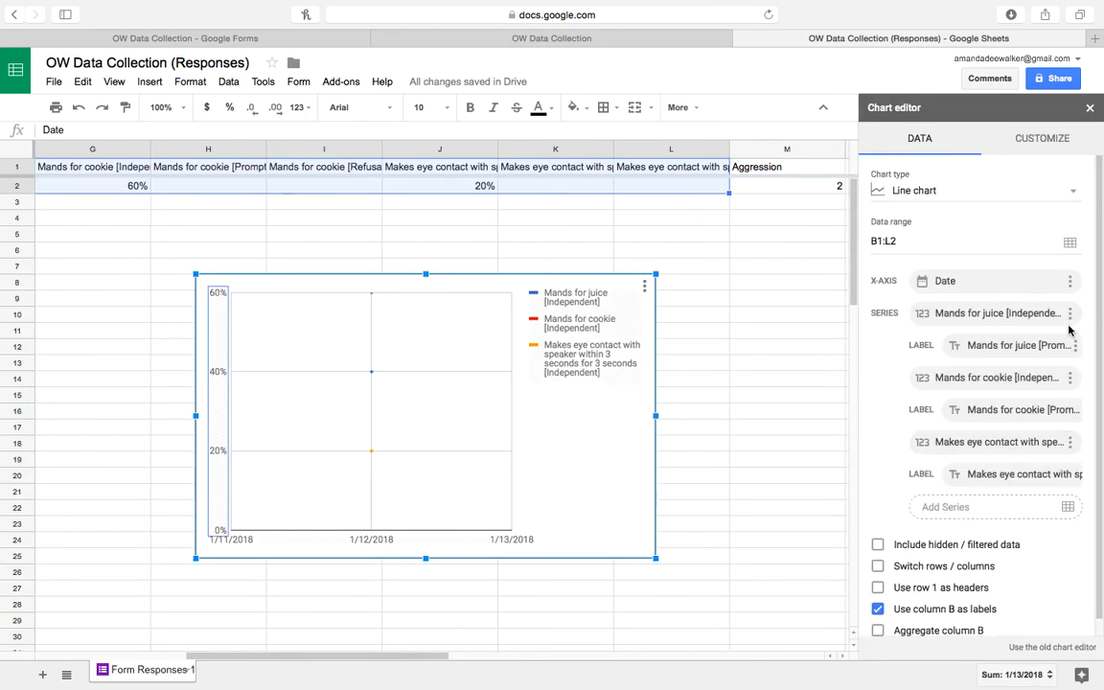
Set the chart's vertical axis maximum to 1 so it tops out at 100%.
click(1040, 144)
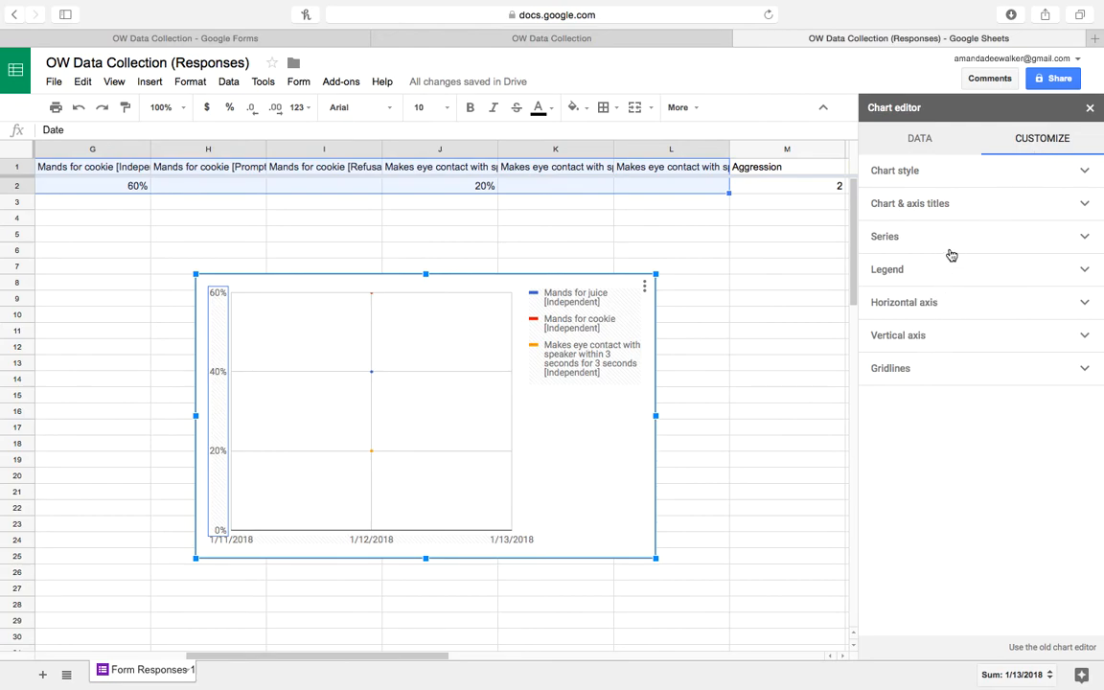
click(904, 344)
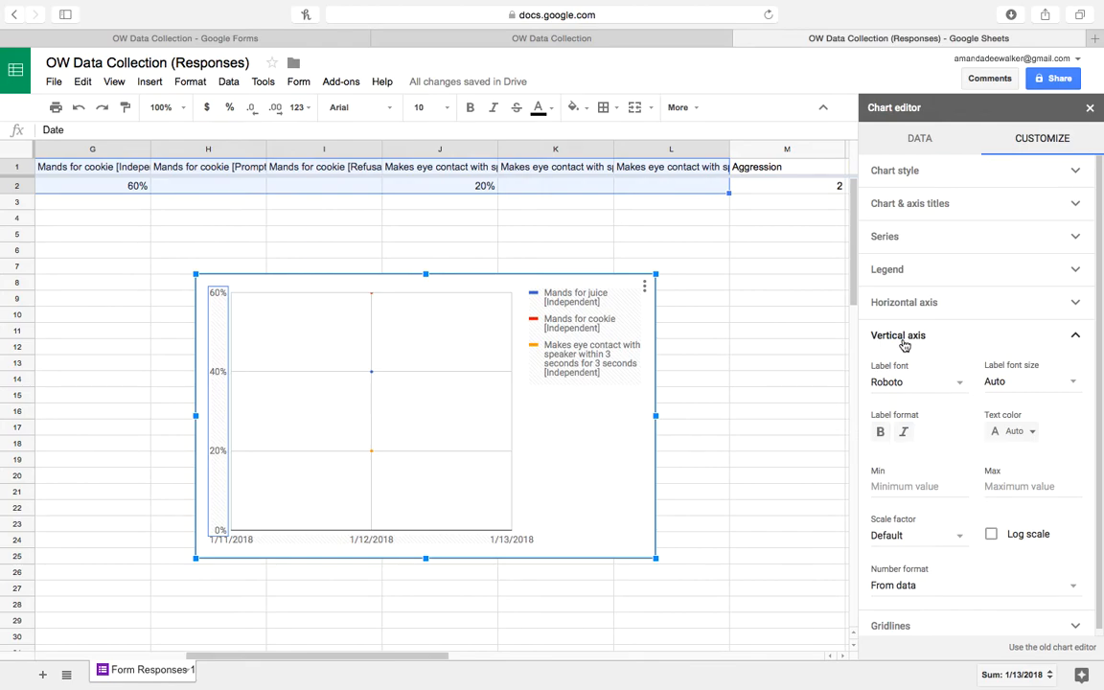
click(1014, 488)
text(1)
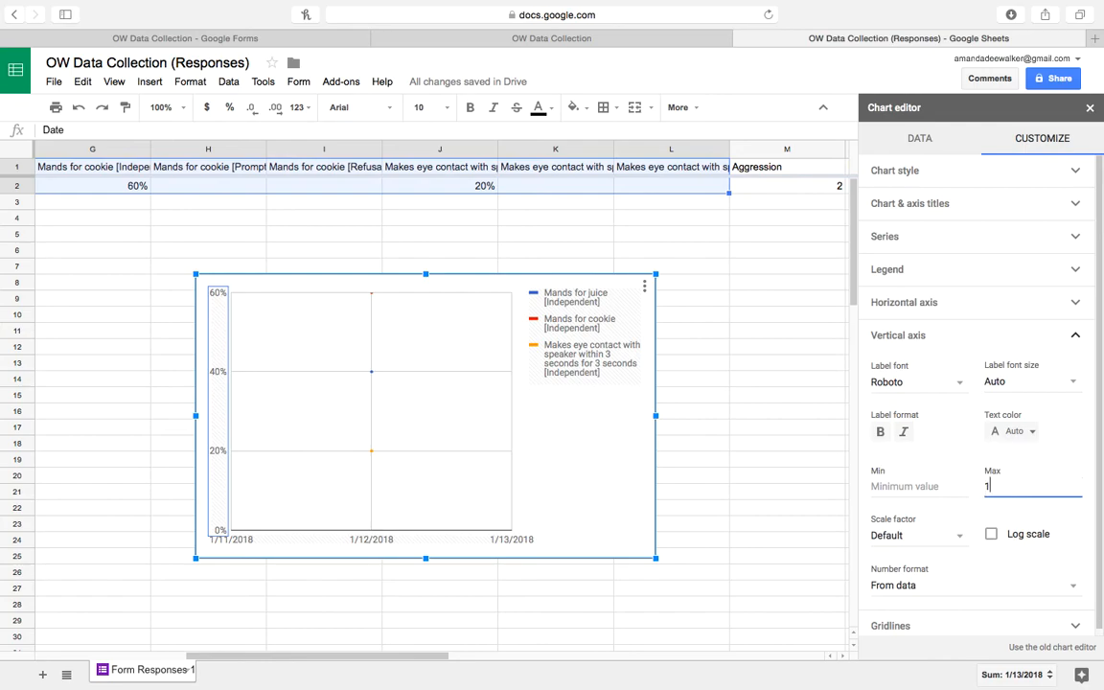
click(1070, 449)
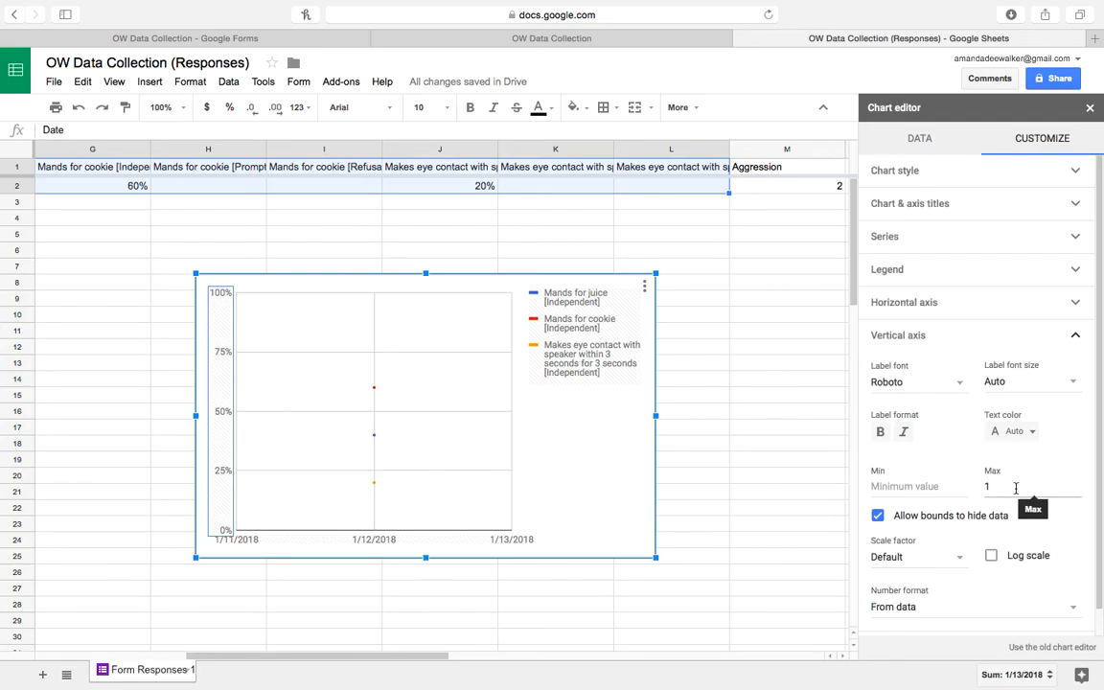
Review the chart style and series settings, then move the chart slightly left.
click(979, 177)
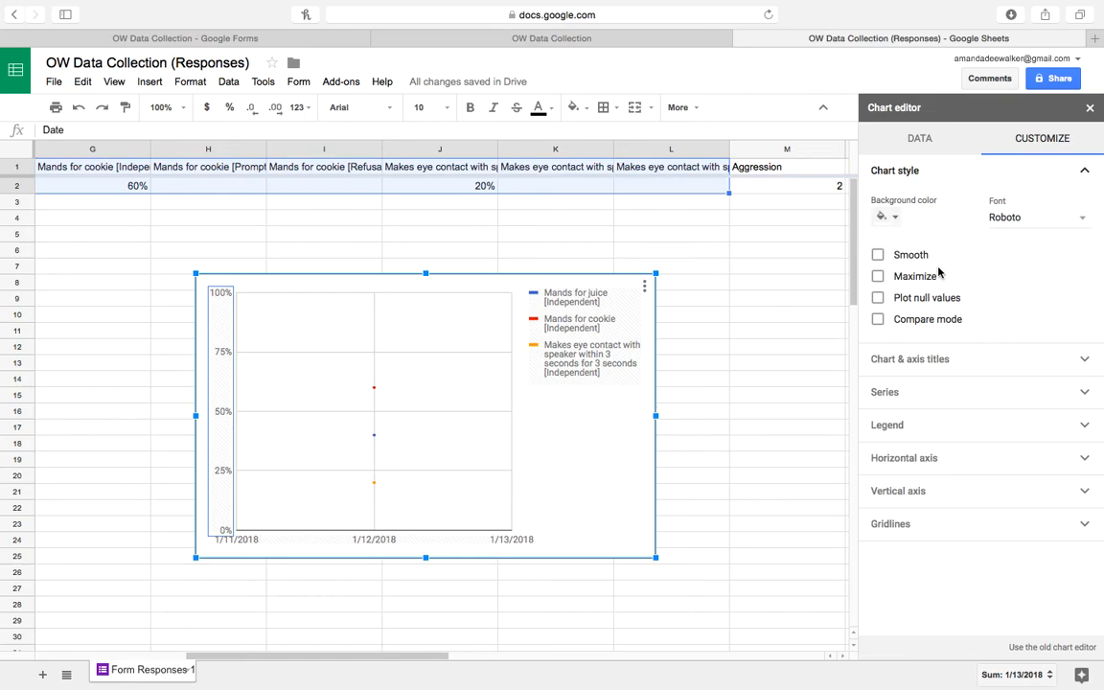
click(878, 298)
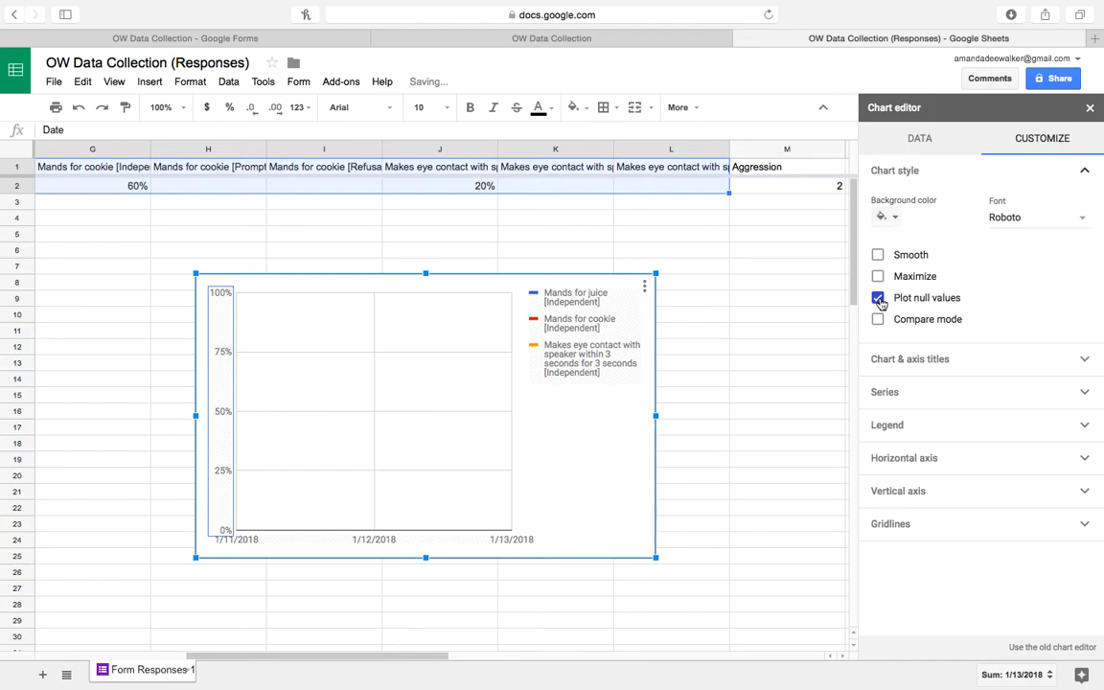
click(878, 298)
click(907, 393)
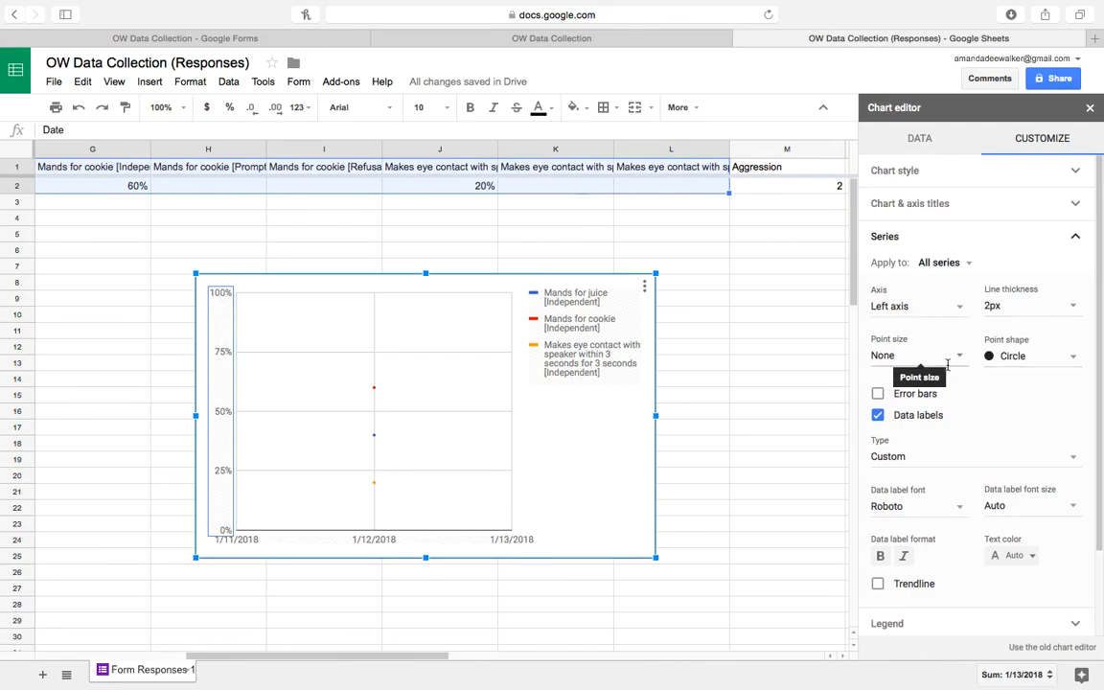
mouse_move(375, 394)
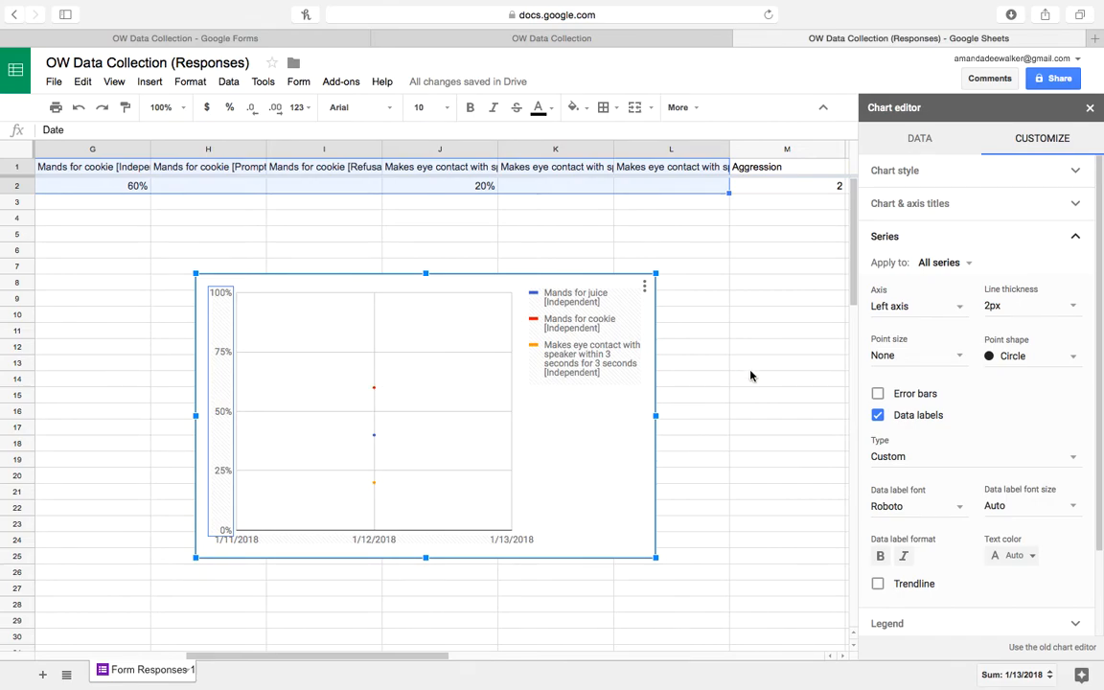
click(803, 377)
drag(225, 275, 177, 280)
Title the chart 'Skill Acquisition'.
double_click(182, 264)
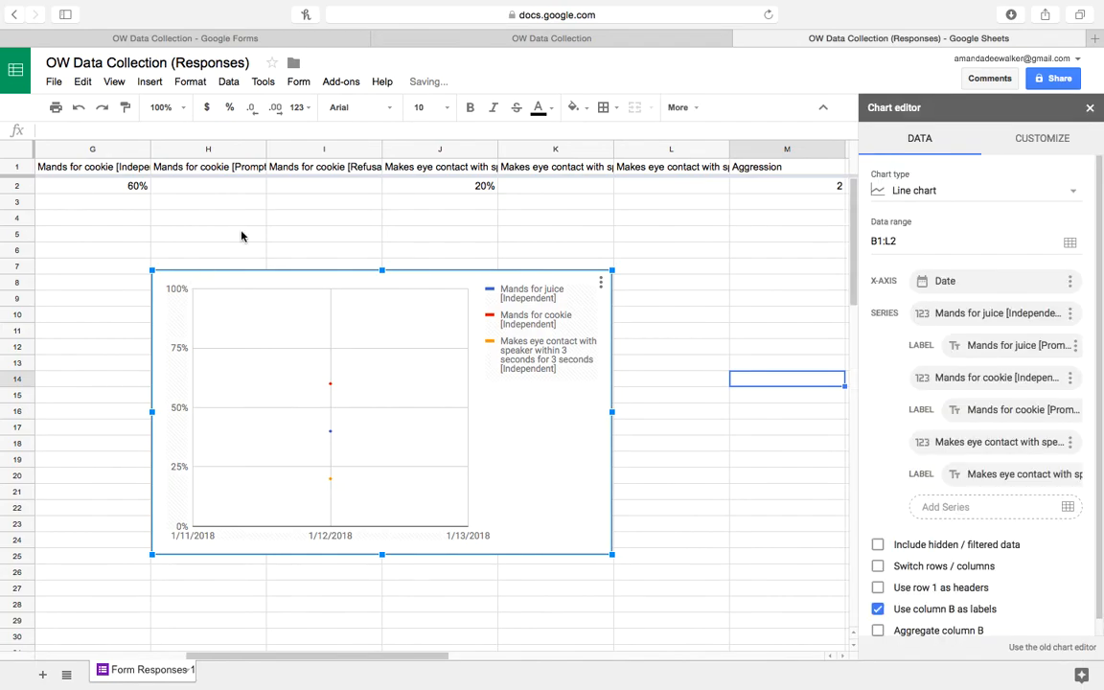
click(1026, 135)
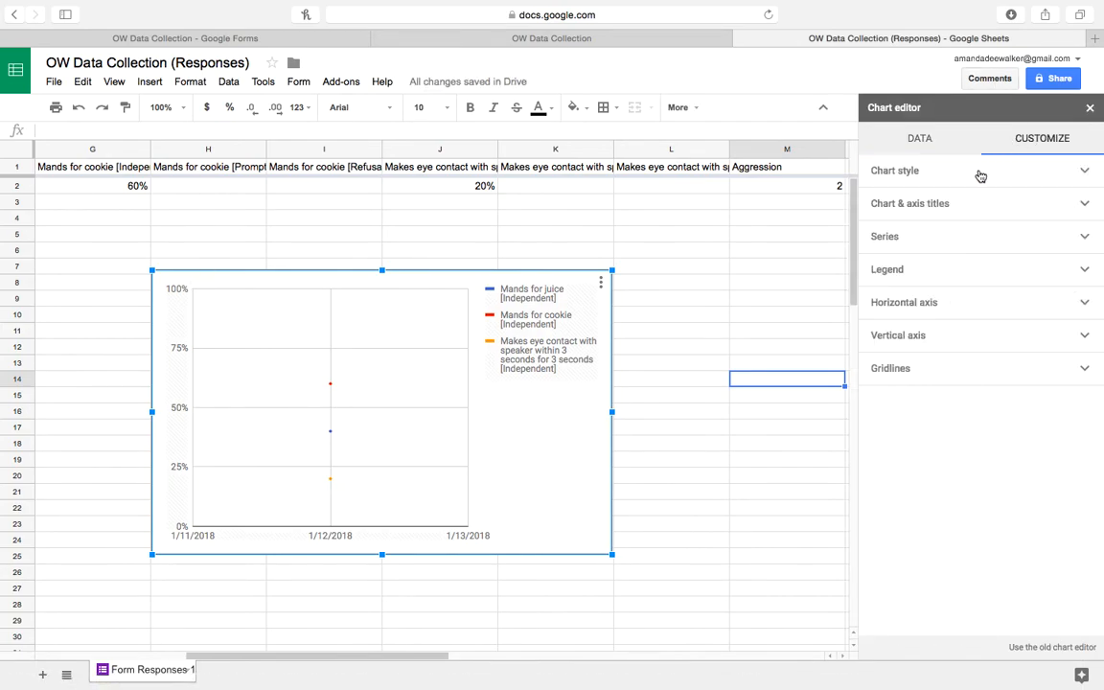
click(960, 212)
click(916, 274)
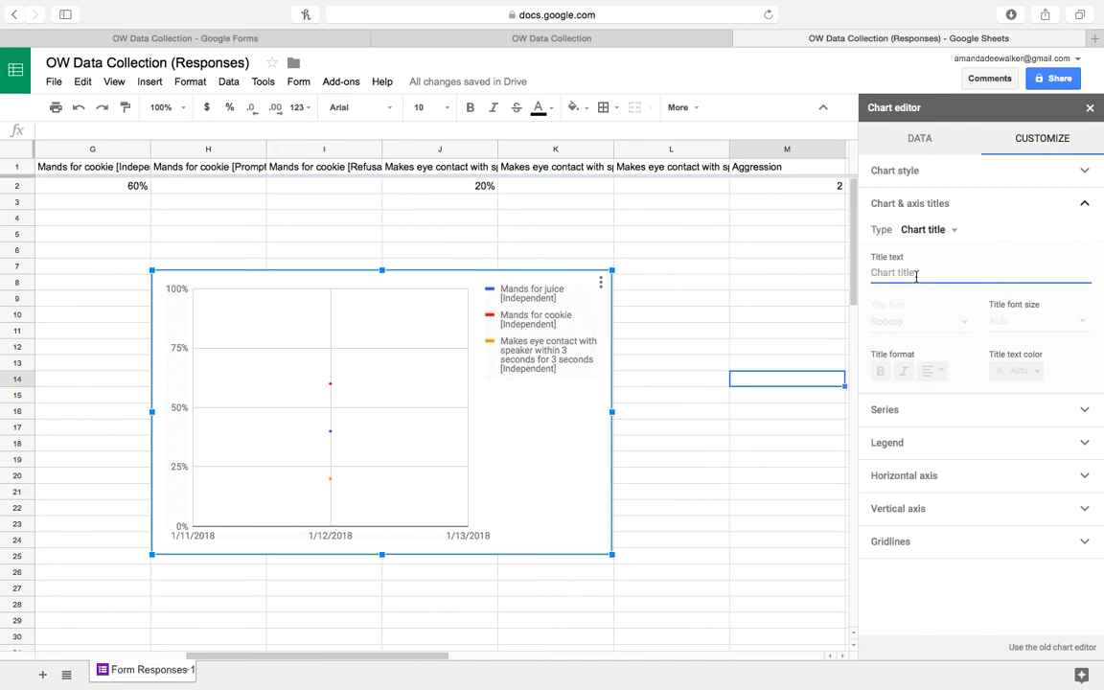
text(Skill Acquisition)
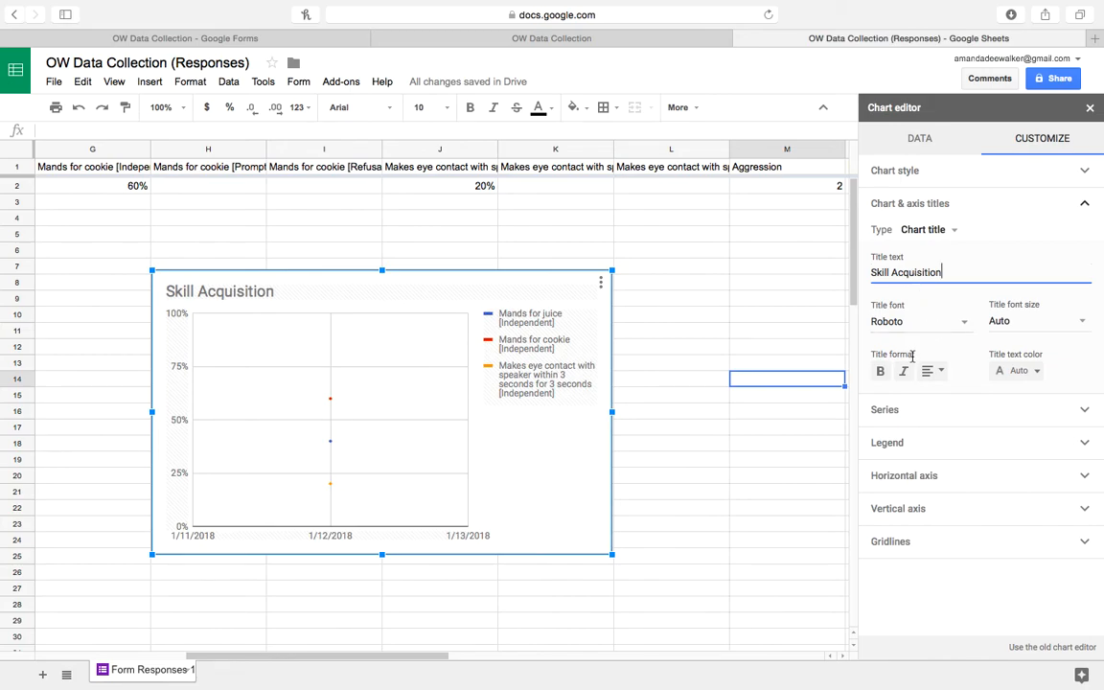
Set the horizontal axis title to 'Session Dates'.
click(956, 233)
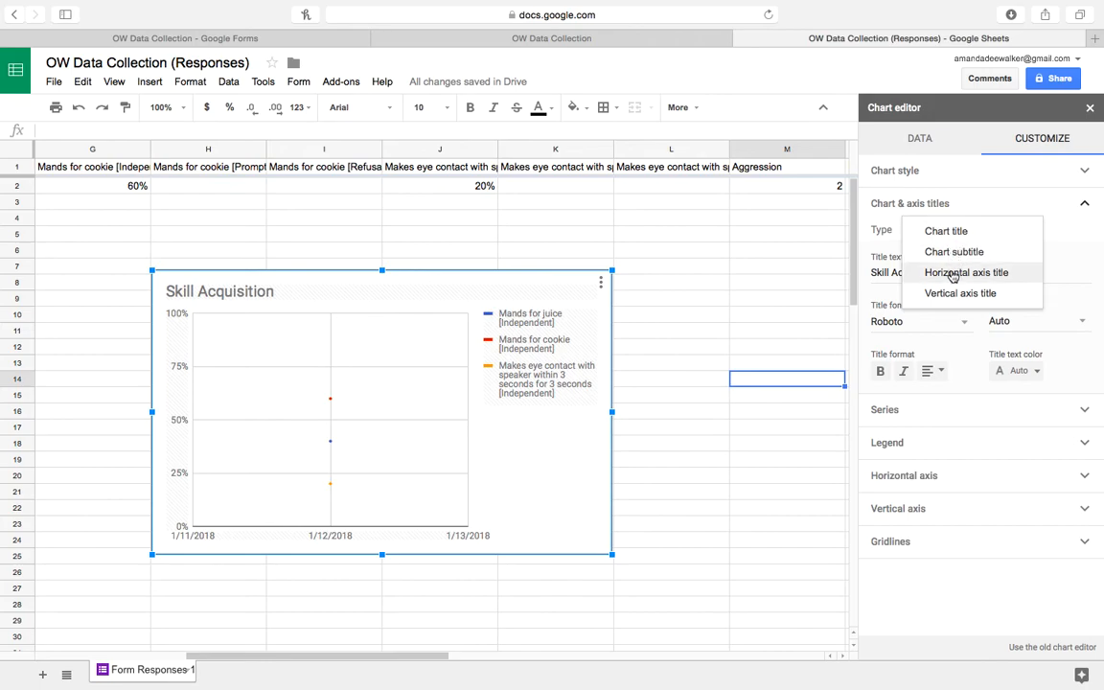
click(956, 272)
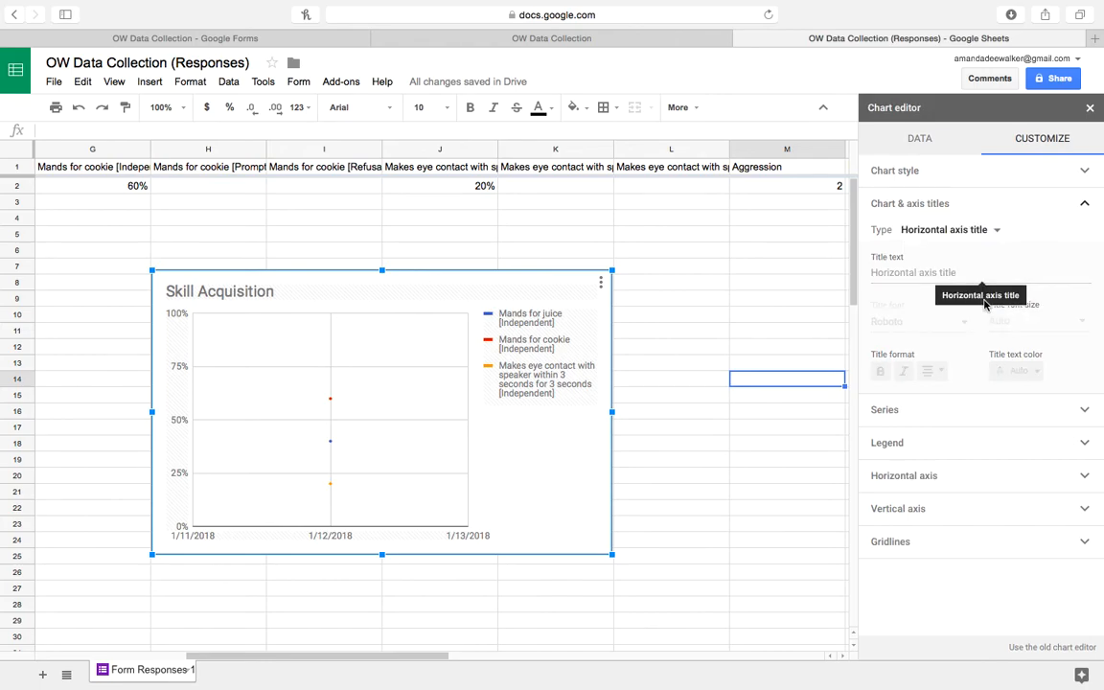
click(917, 273)
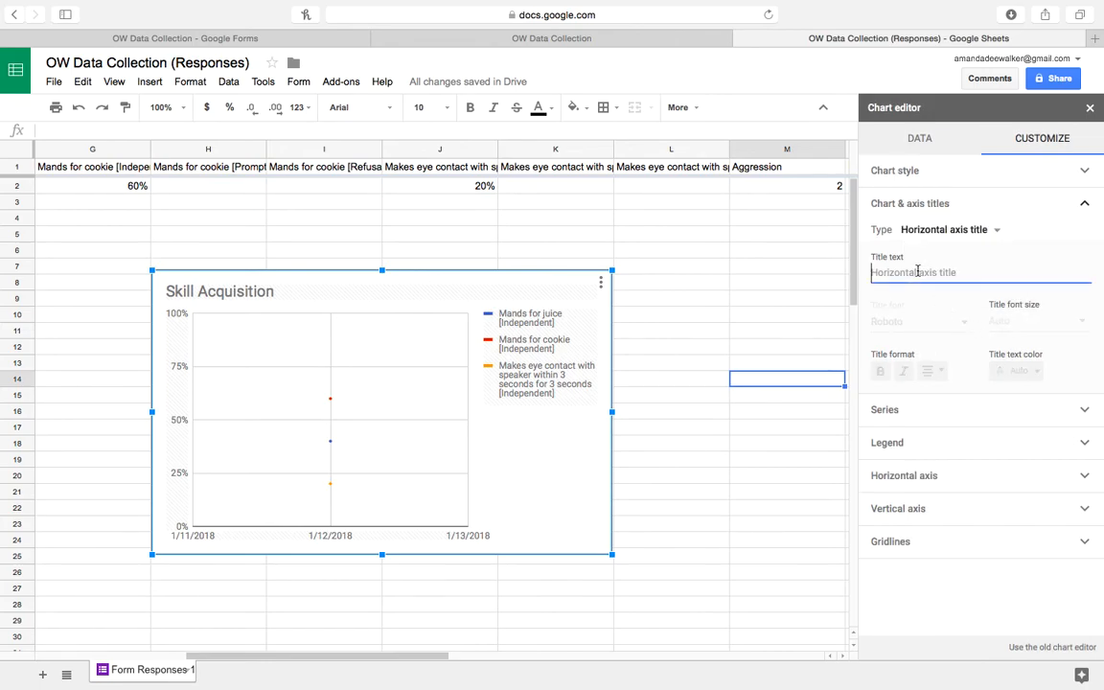
text(Session Dates)
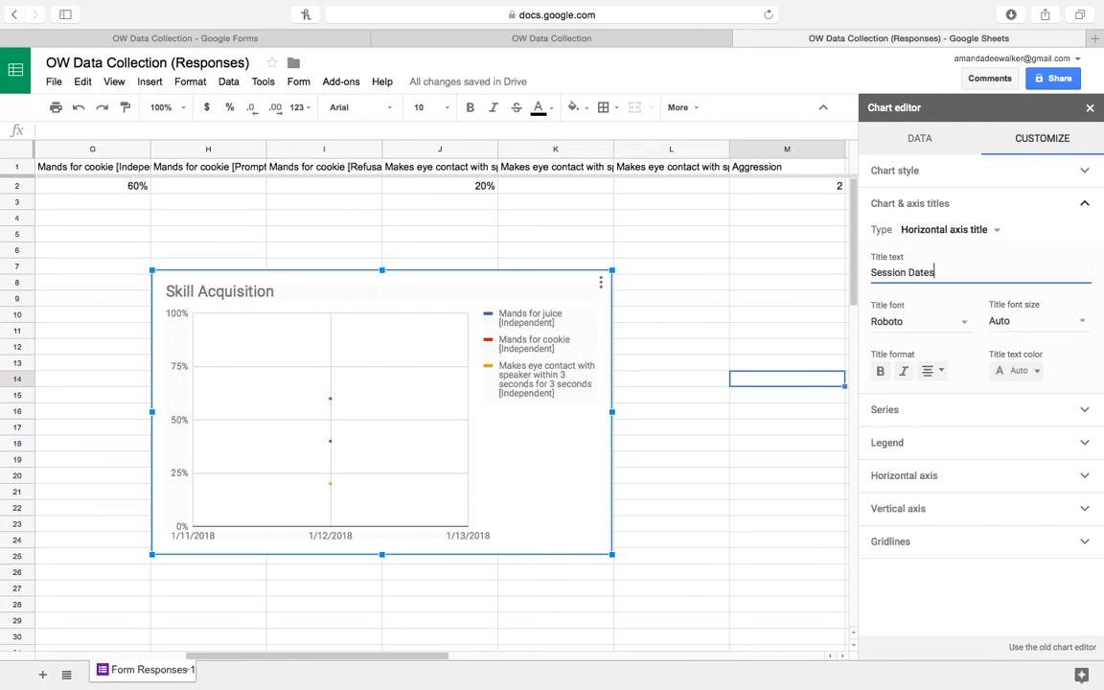
Set the vertical axis title to 'Percent Correct/Independent'.
click(987, 231)
click(949, 255)
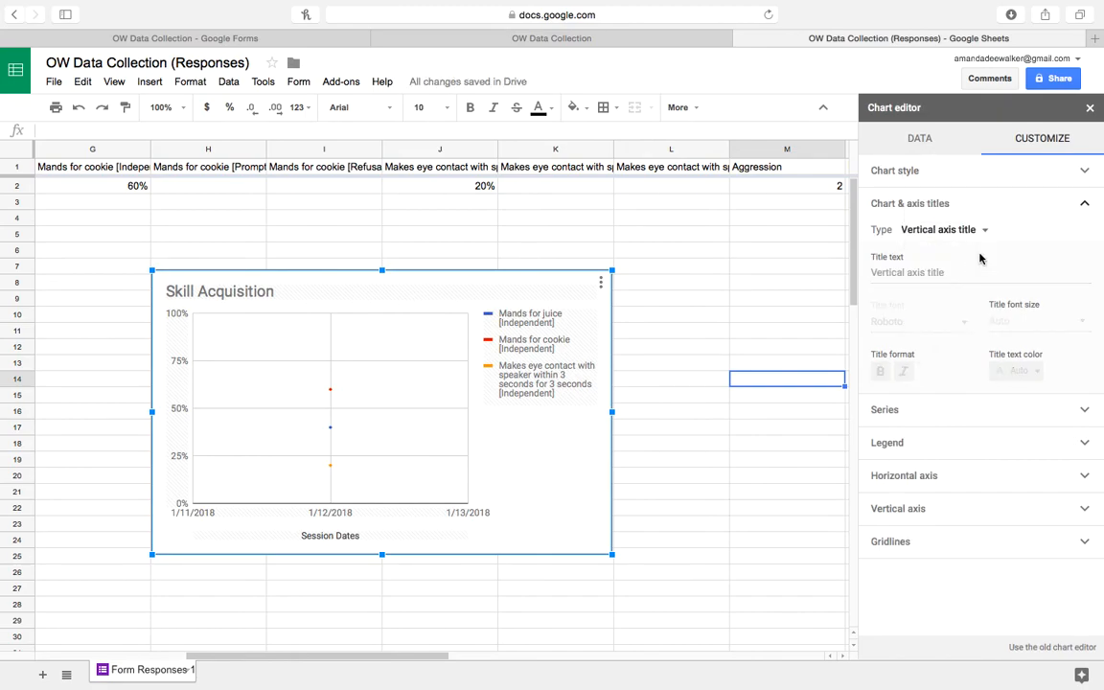
click(925, 274)
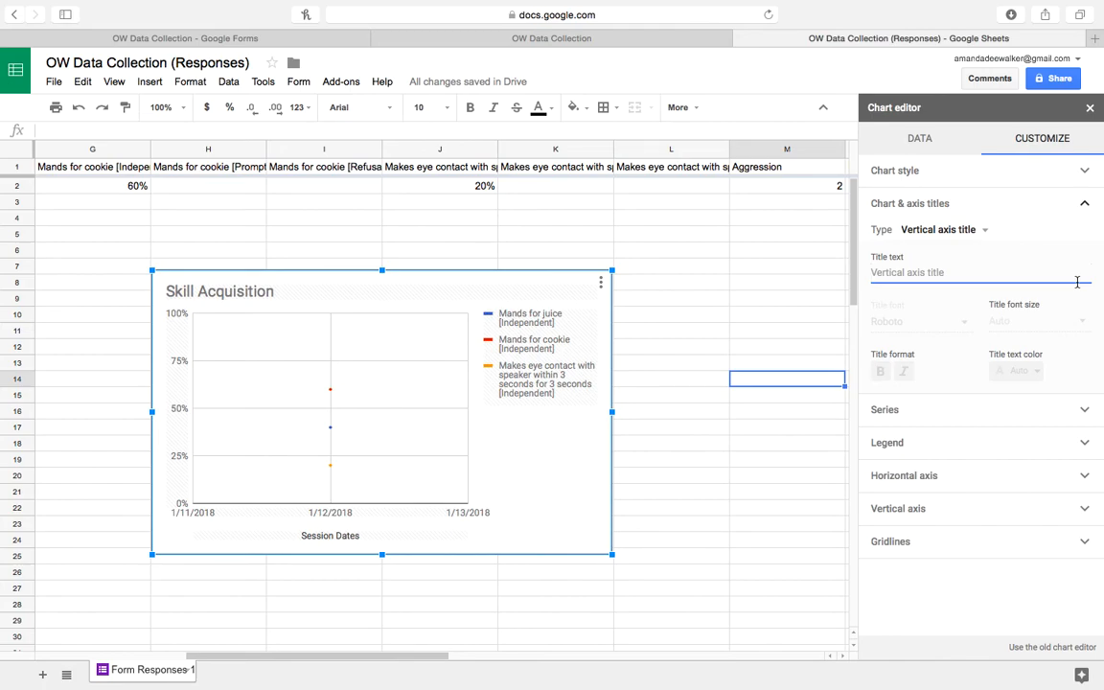
text(Perecent)
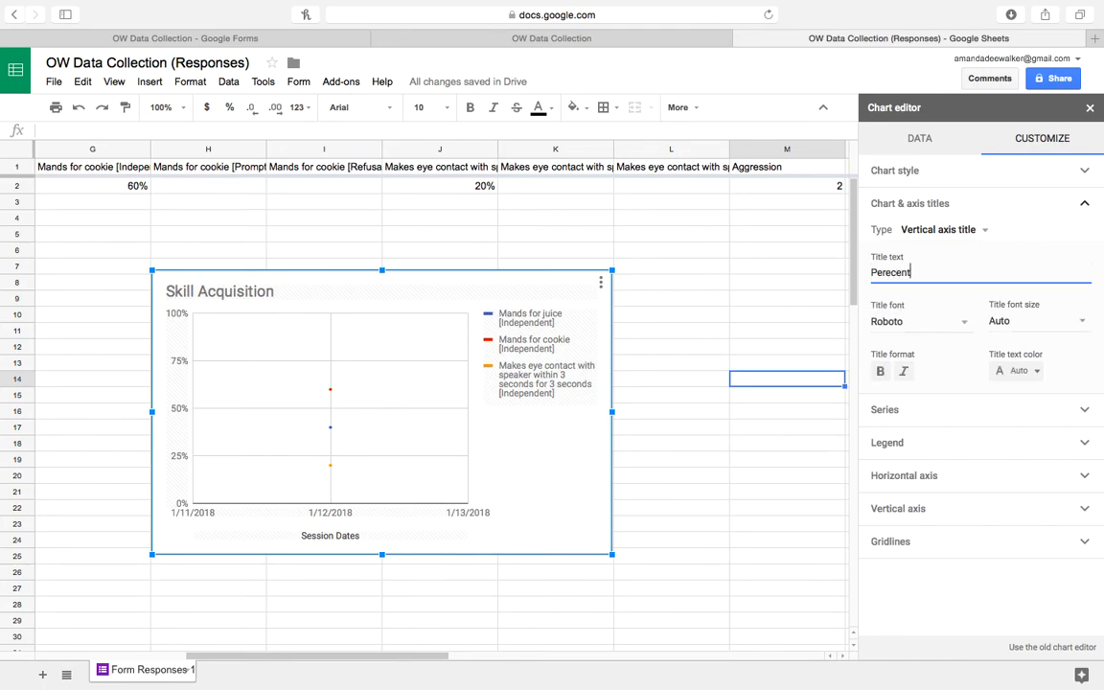
key(BackSpace)
key(BackSpace)
key(BackSpace)
key(BackSpace)
key(BackSpace)
key(BackSpace)
key(BackSpace)
text(cent Correct/Independent)
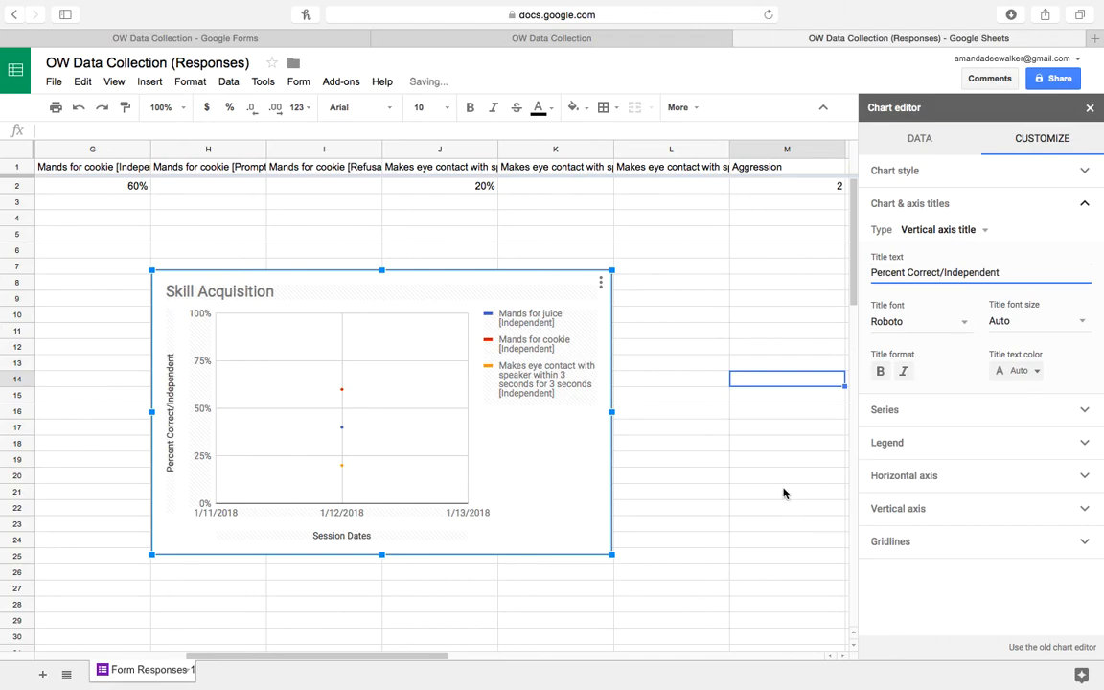
Close the chart editor and drag the Skill Acquisition chart slightly up and left.
click(1093, 113)
click(537, 221)
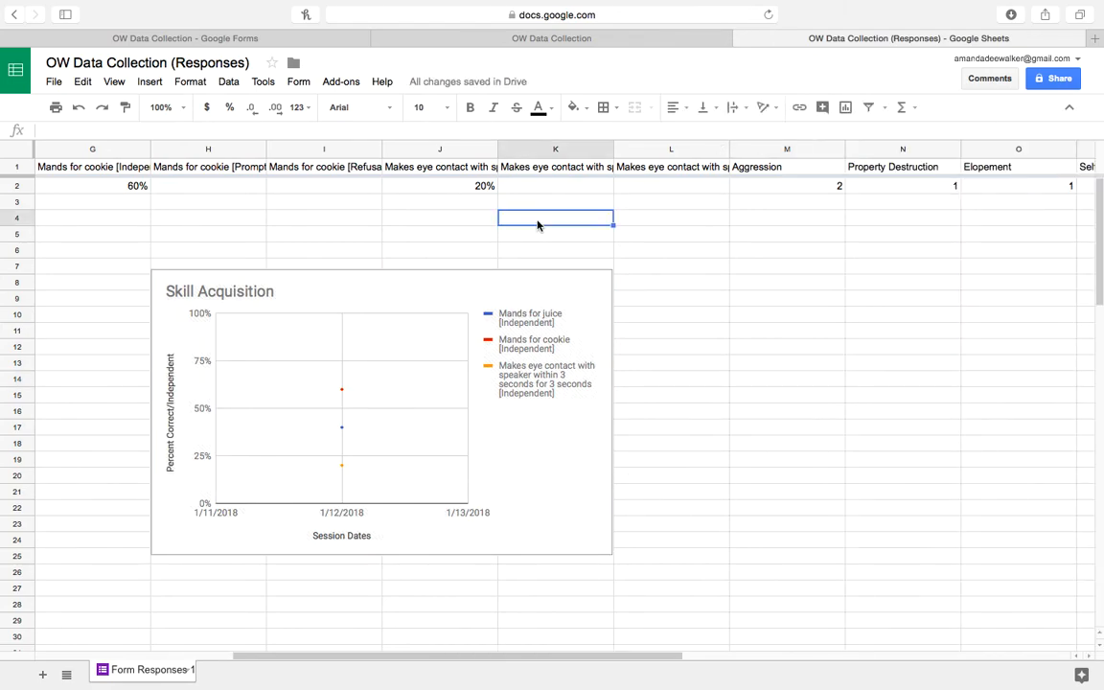
drag(289, 287, 220, 265)
click(266, 288)
drag(281, 289, 241, 275)
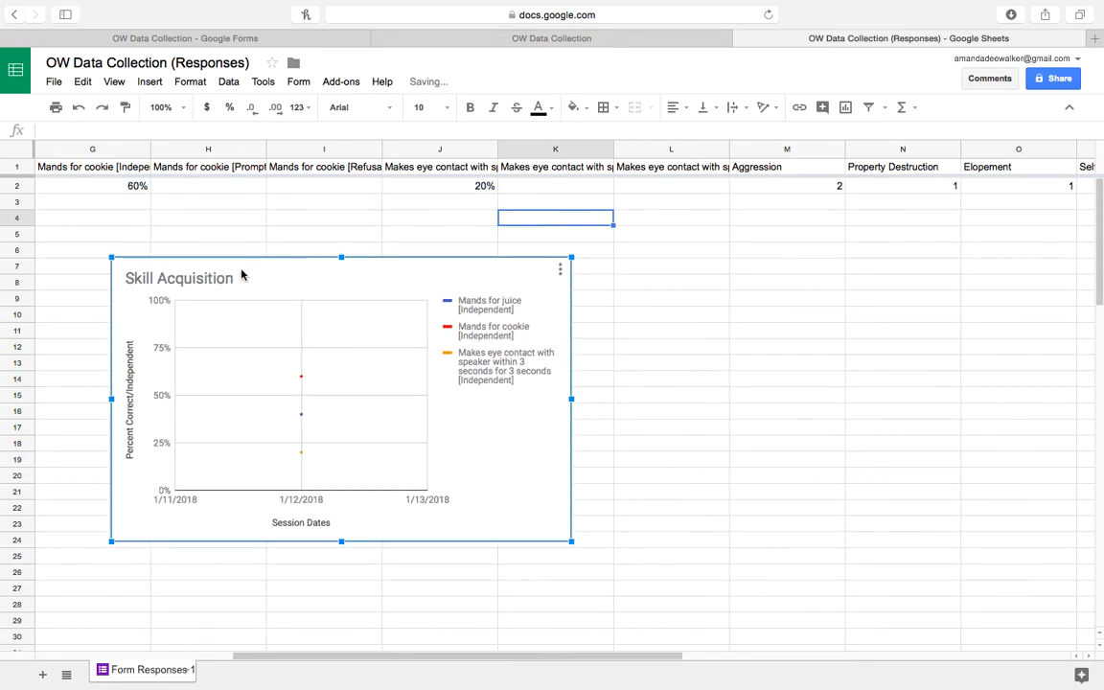
click(324, 210)
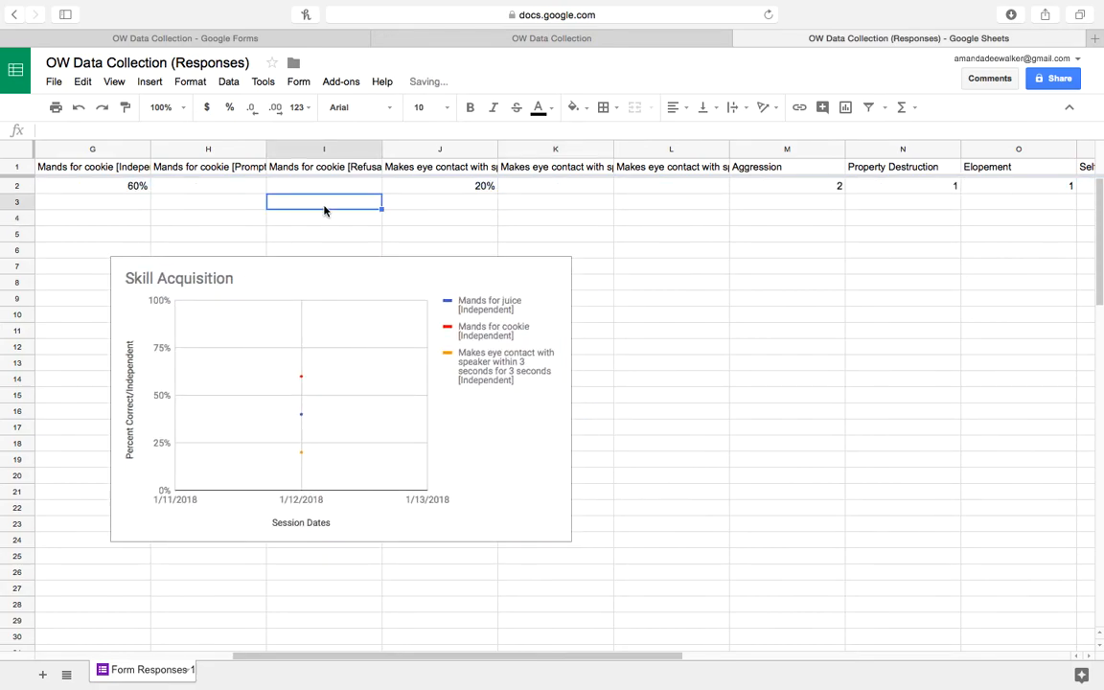
key(Right)
key(Right)
key(Right)
key(Right)
key(Right)
key(Right)
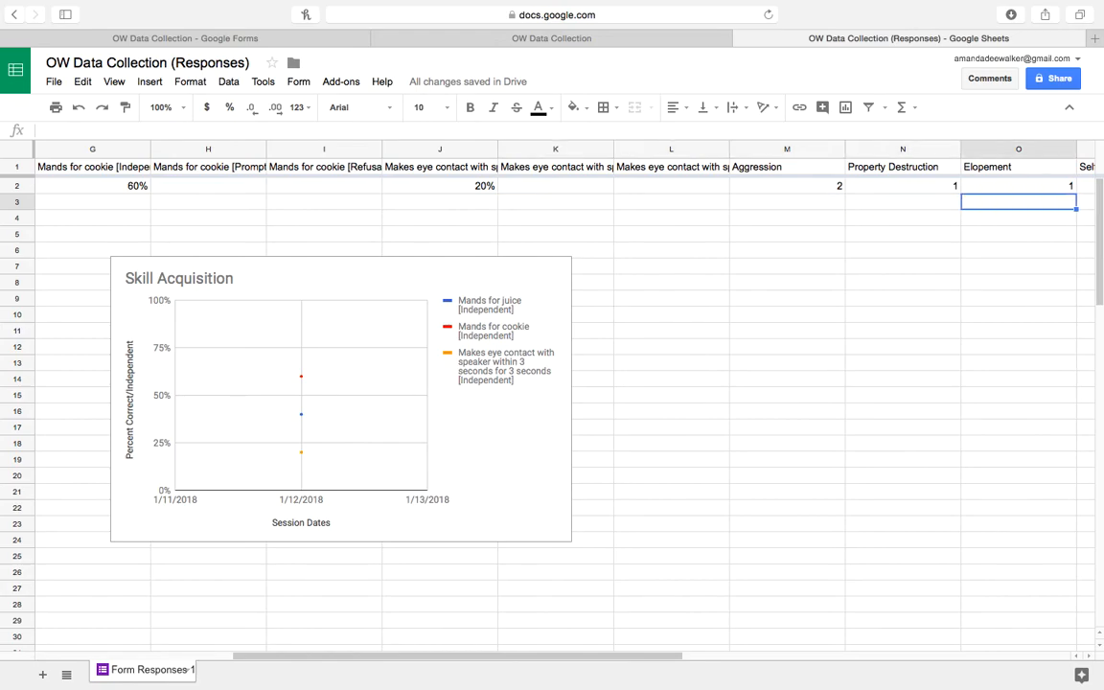
key(Right)
key(Right)
key(Right)
key(Left)
key(Left)
key(Left)
key(Left)
key(Left)
key(Left)
key(Right)
key(Right)
key(Right)
key(Right)
key(Right)
key(Right)
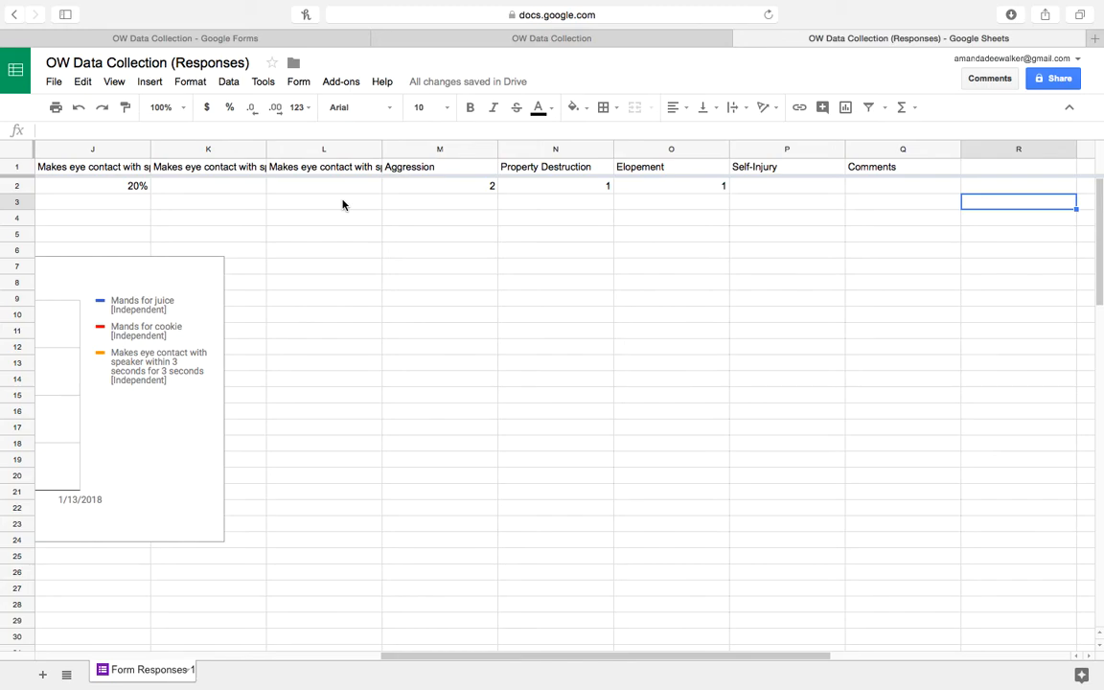
Insert a blank column M to the left of Aggression.
click(443, 151)
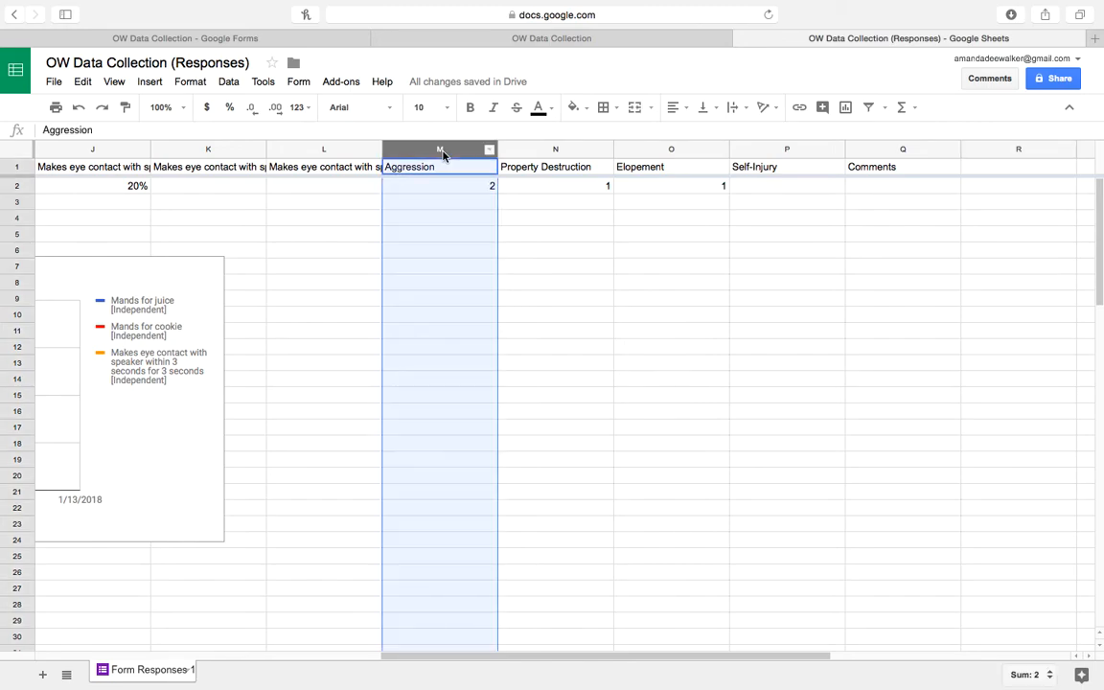
right_click(441, 150)
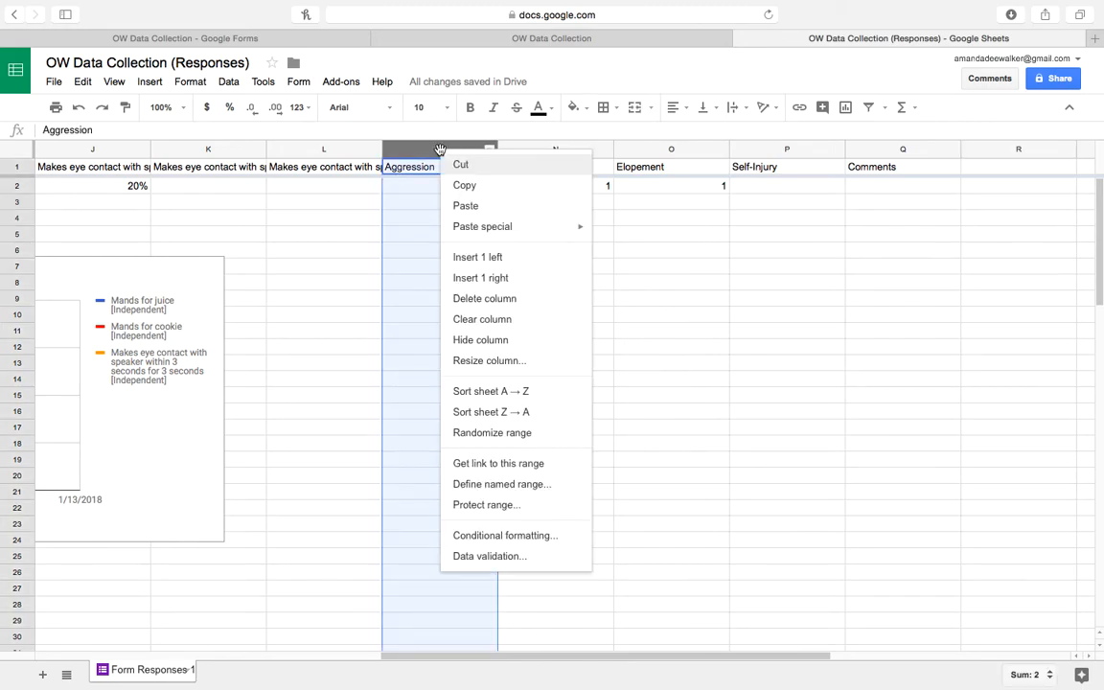
click(485, 257)
click(318, 269)
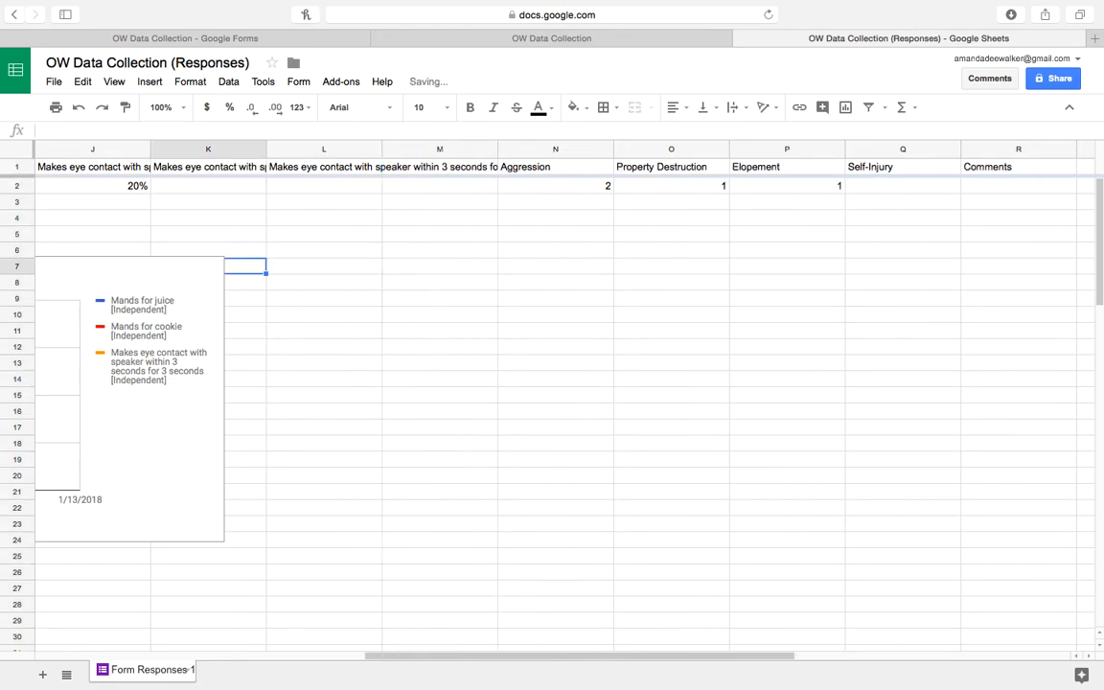
scroll(318, 269, left, 2)
scroll(565, 403, left, 6)
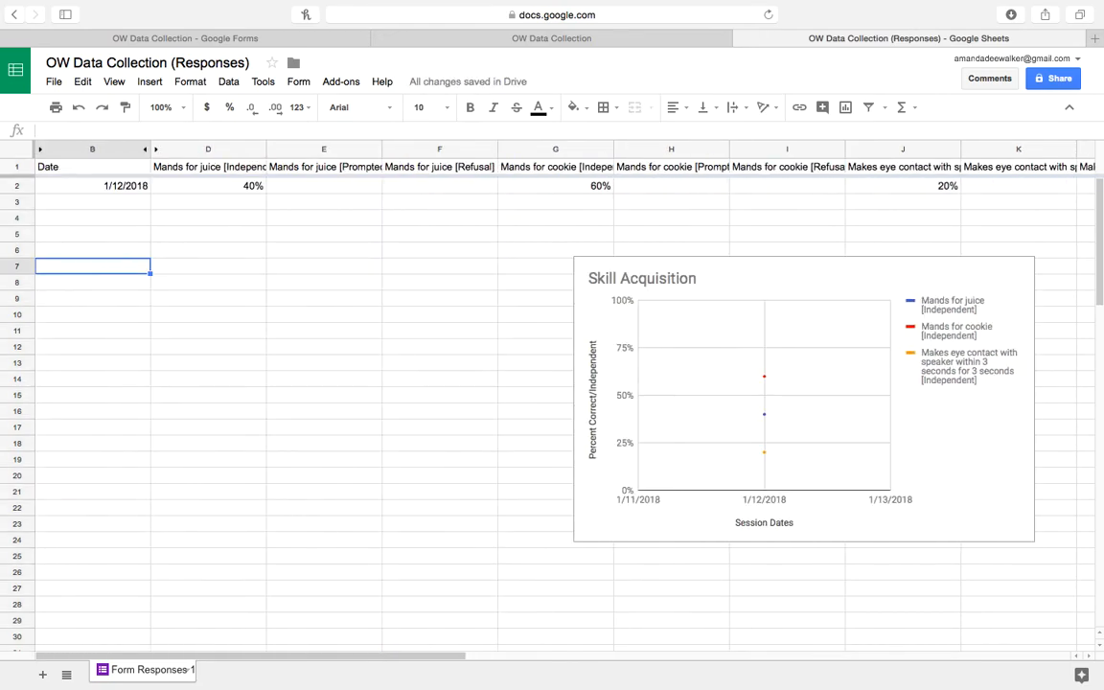
Copy the date 1/12/2018 from B2 and paste it into M2.
click(132, 187)
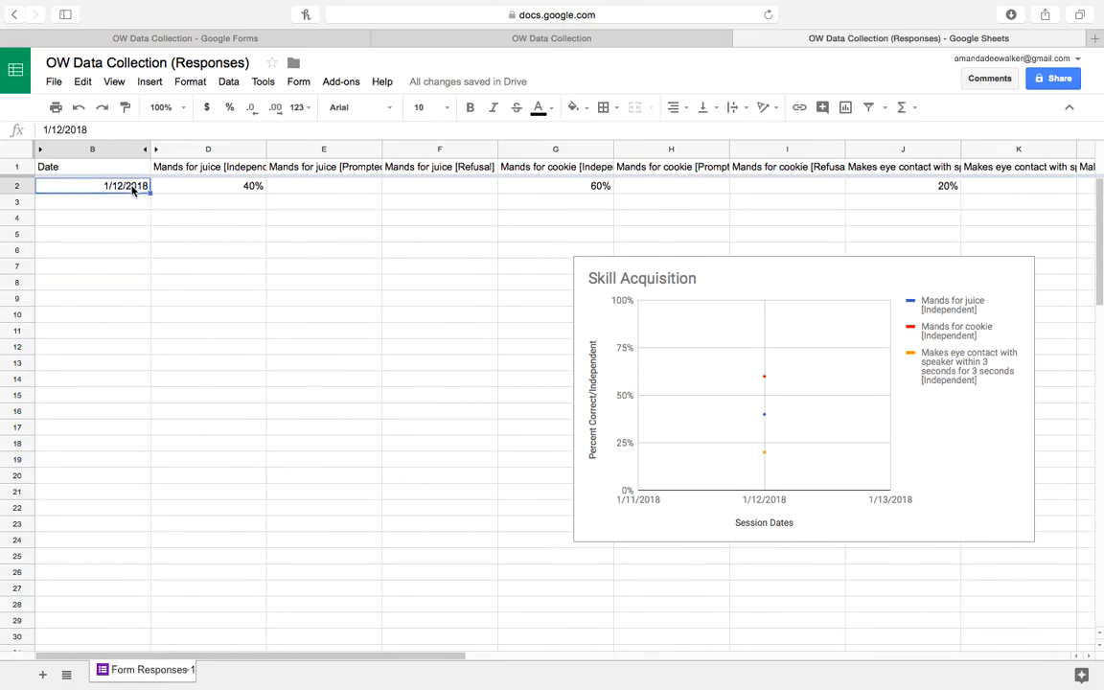
right_click(132, 189)
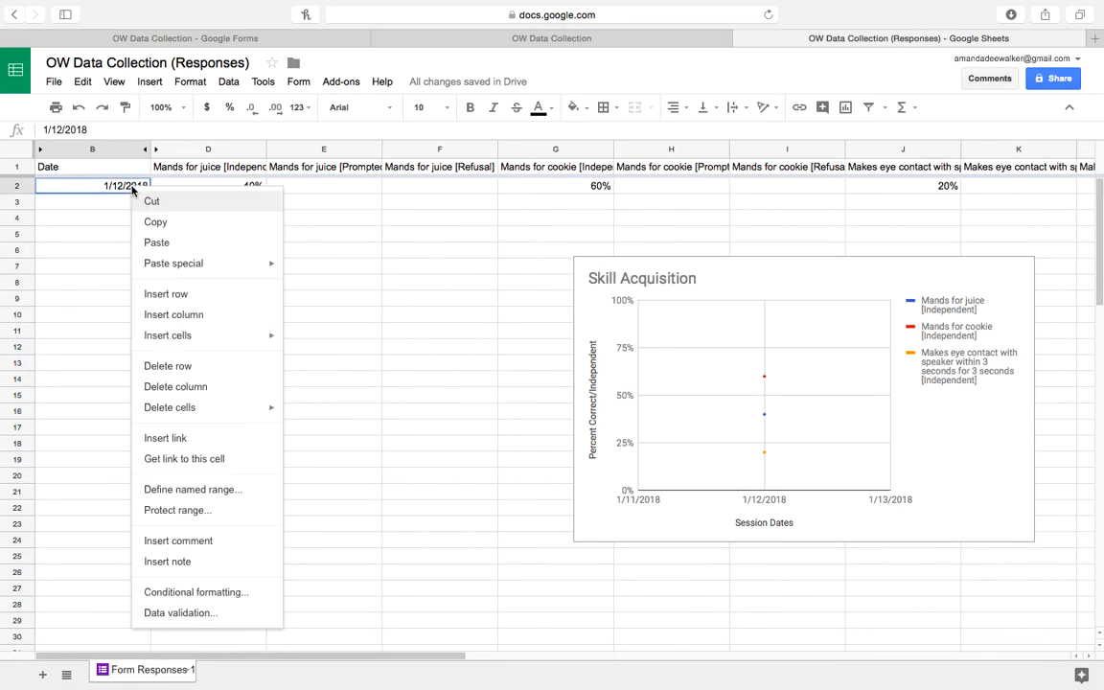
click(158, 227)
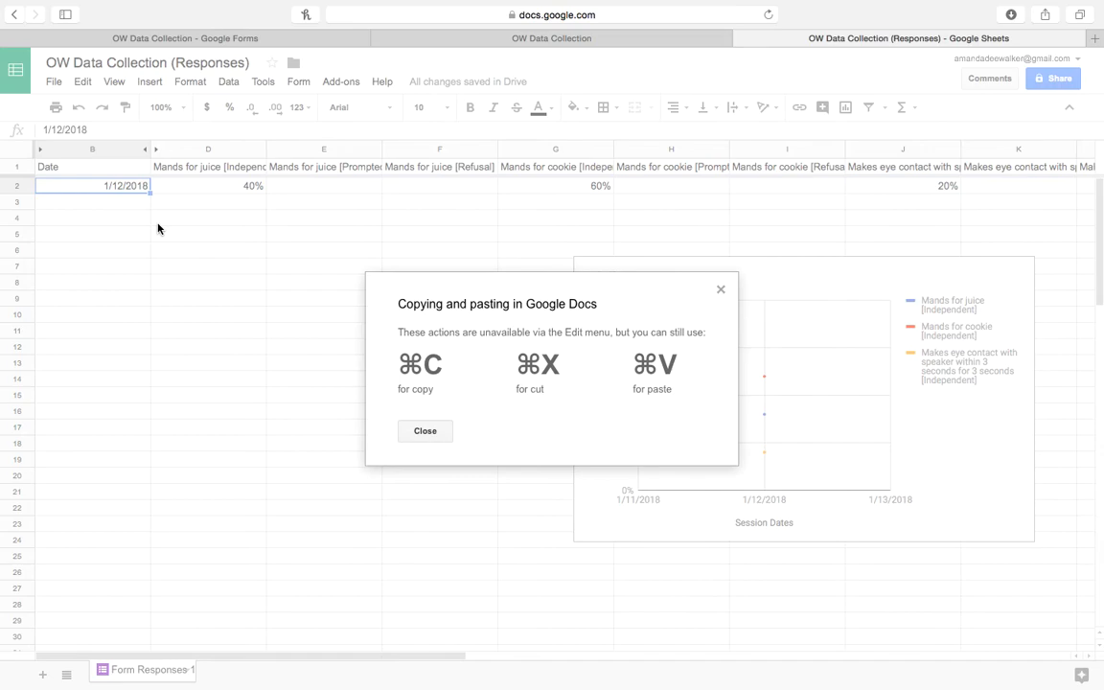
click(426, 433)
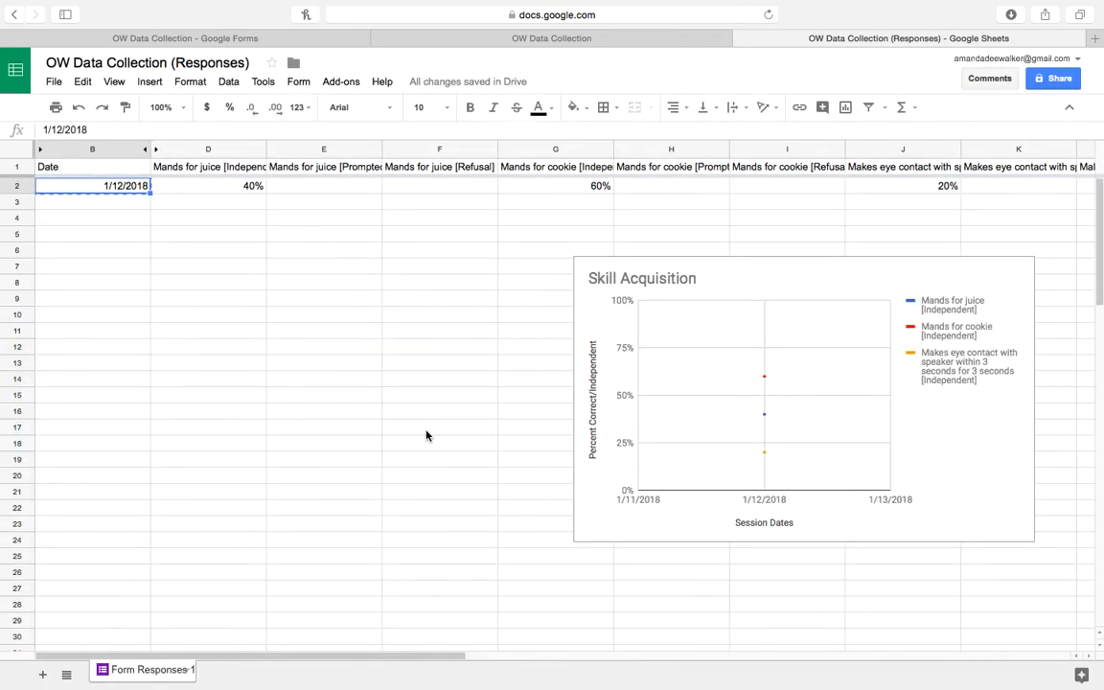
click(729, 217)
key(Right)
key(Right)
key(Right)
key(Right)
key(Right)
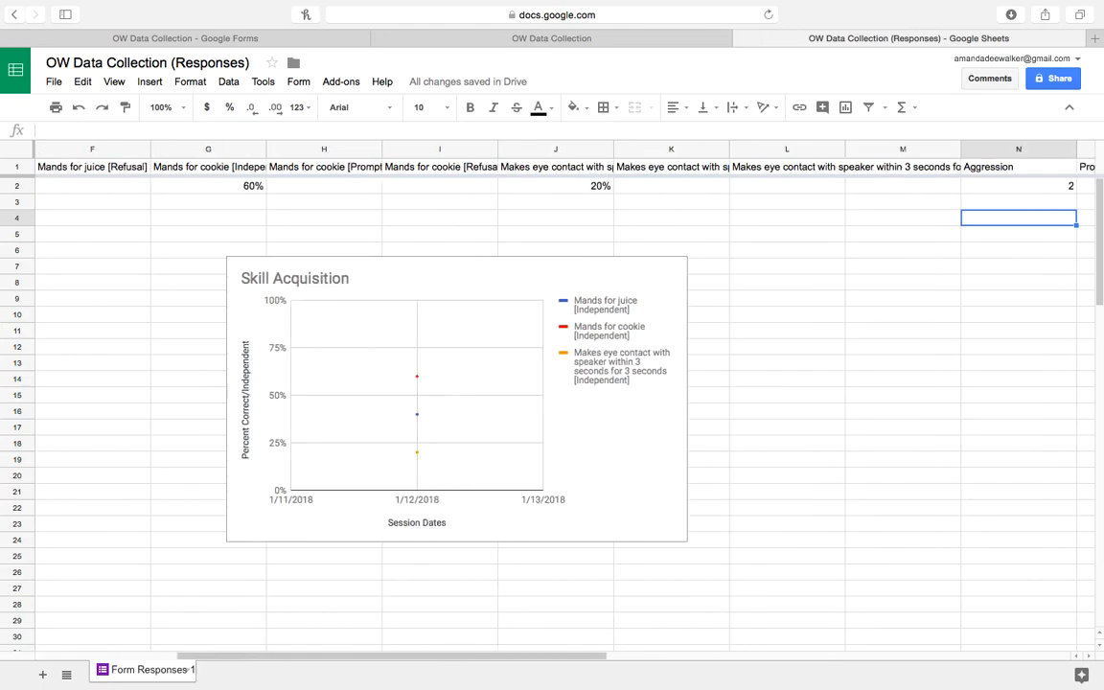
key(Right)
key(Right)
key(Right)
click(535, 169)
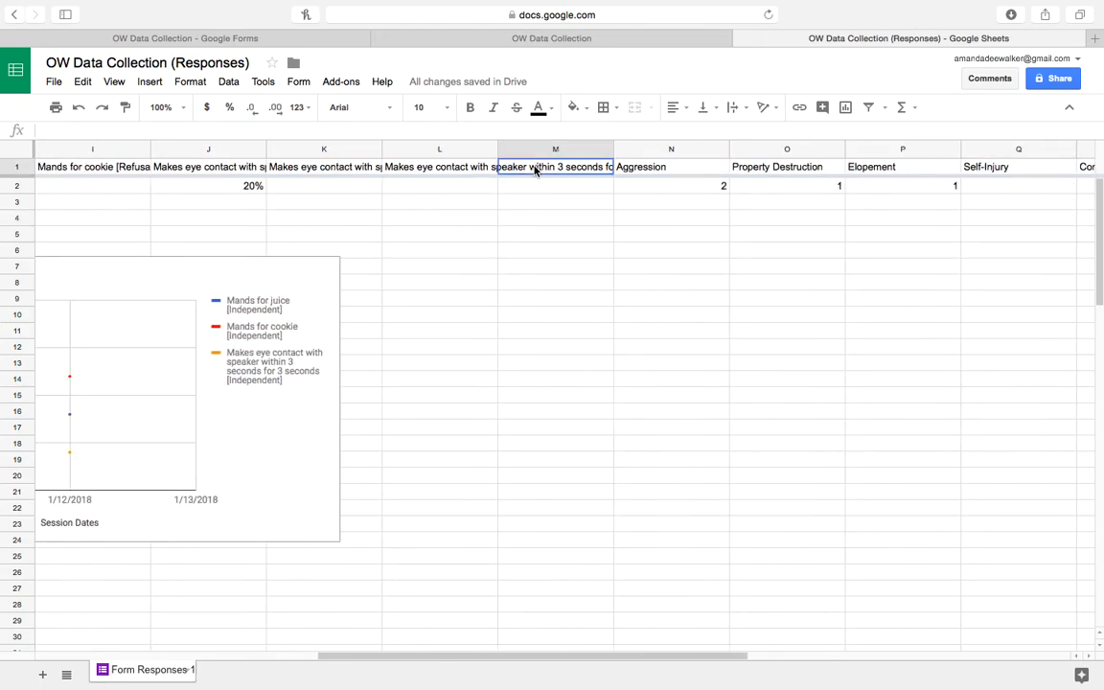
key(super+v)
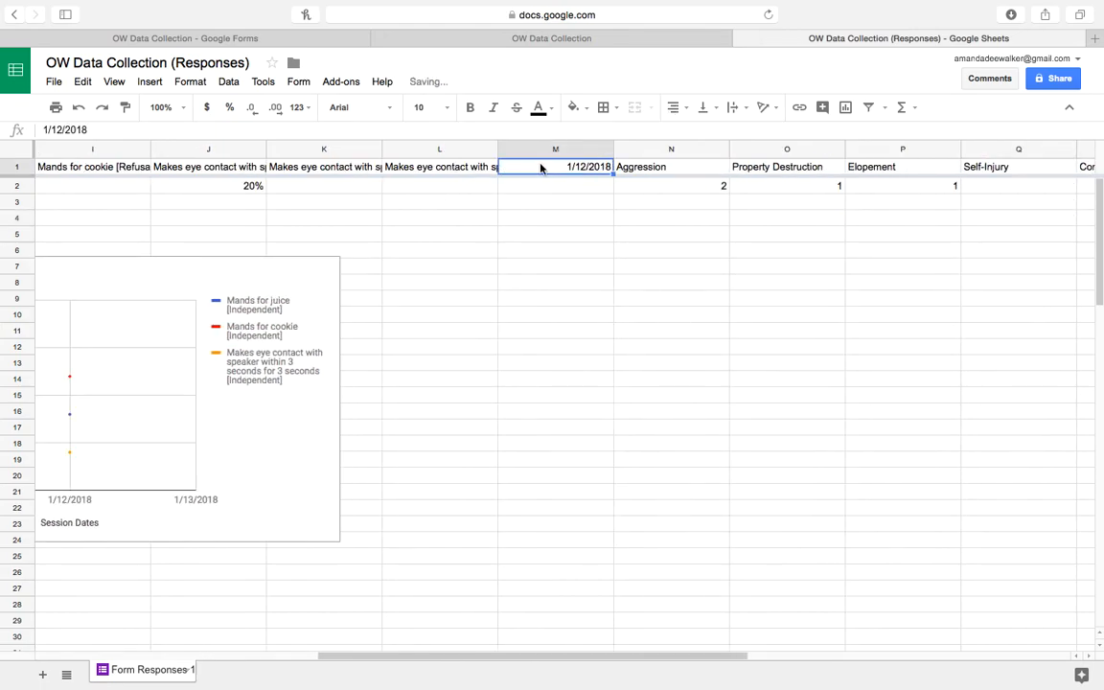
key(super+z)
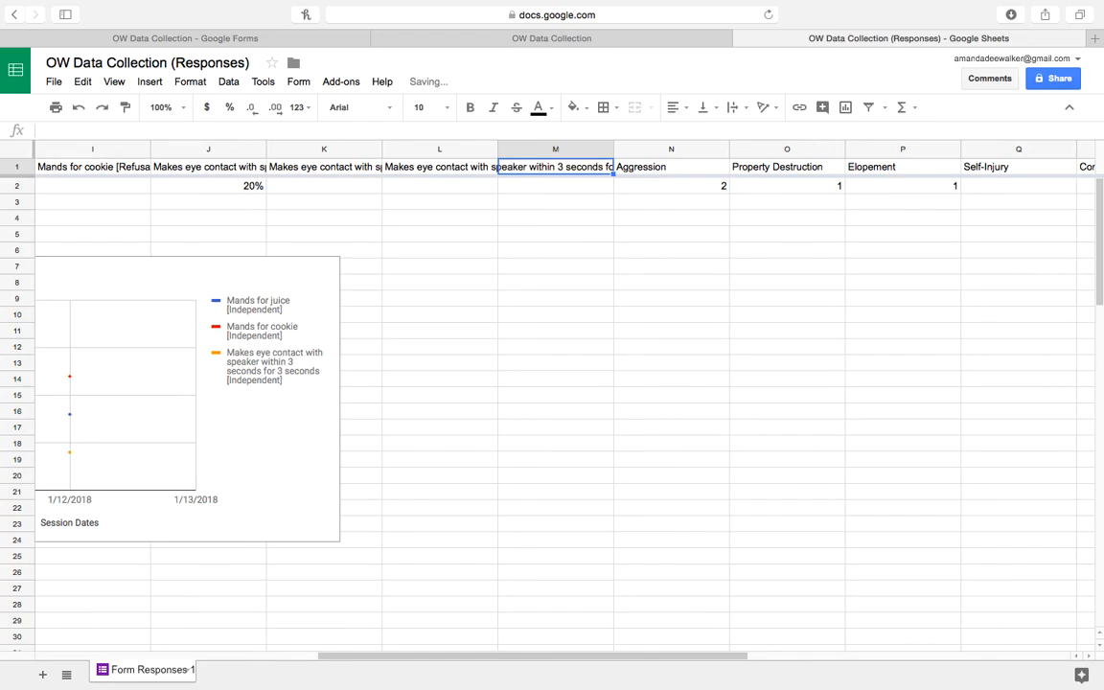
click(576, 185)
key(super+v)
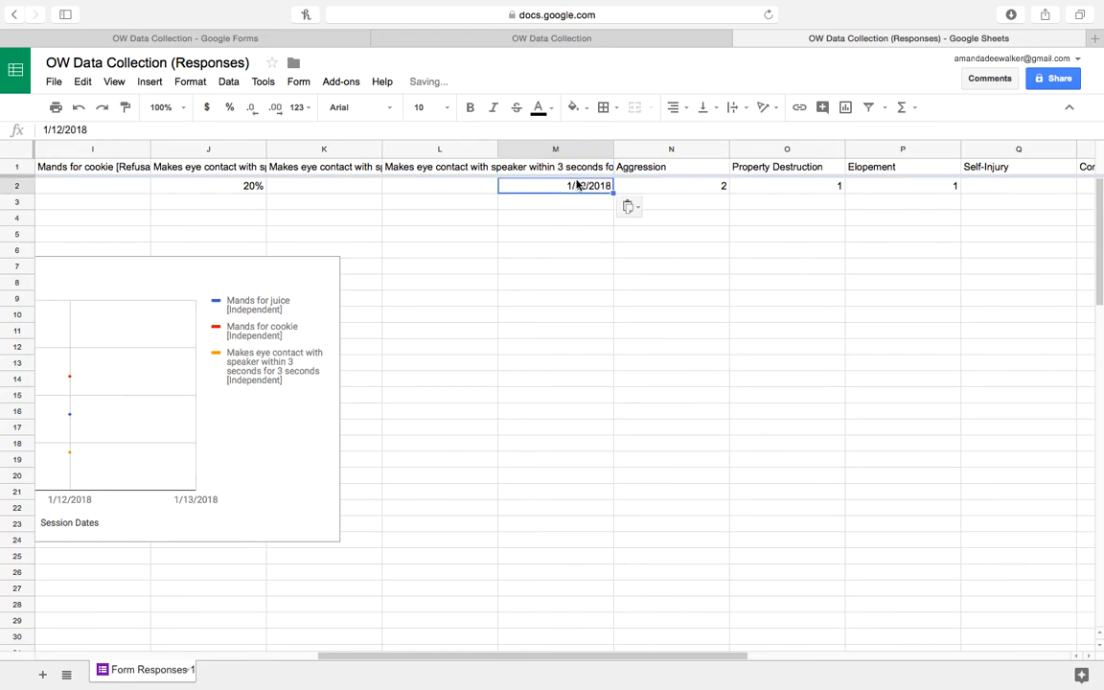
click(662, 216)
key(Right)
key(Right)
key(Right)
key(Right)
key(Right)
key(Right)
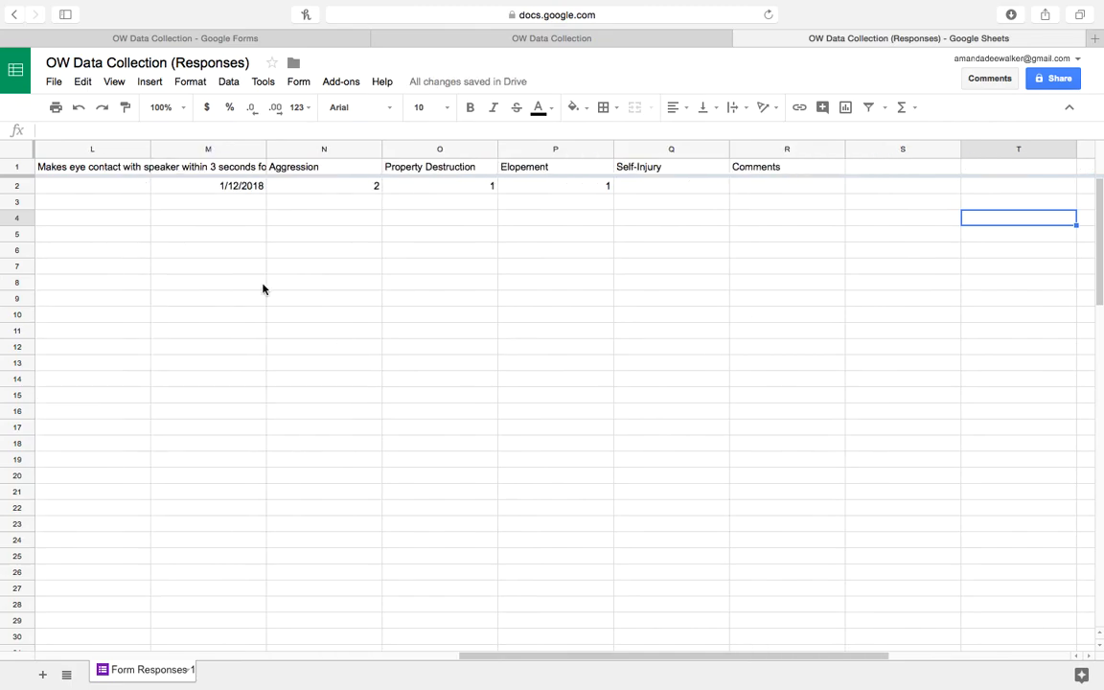
Select M1:Q2 and insert a line chart of the behavior counts, with switched rows/columns.
click(238, 168)
drag(237, 168, 635, 186)
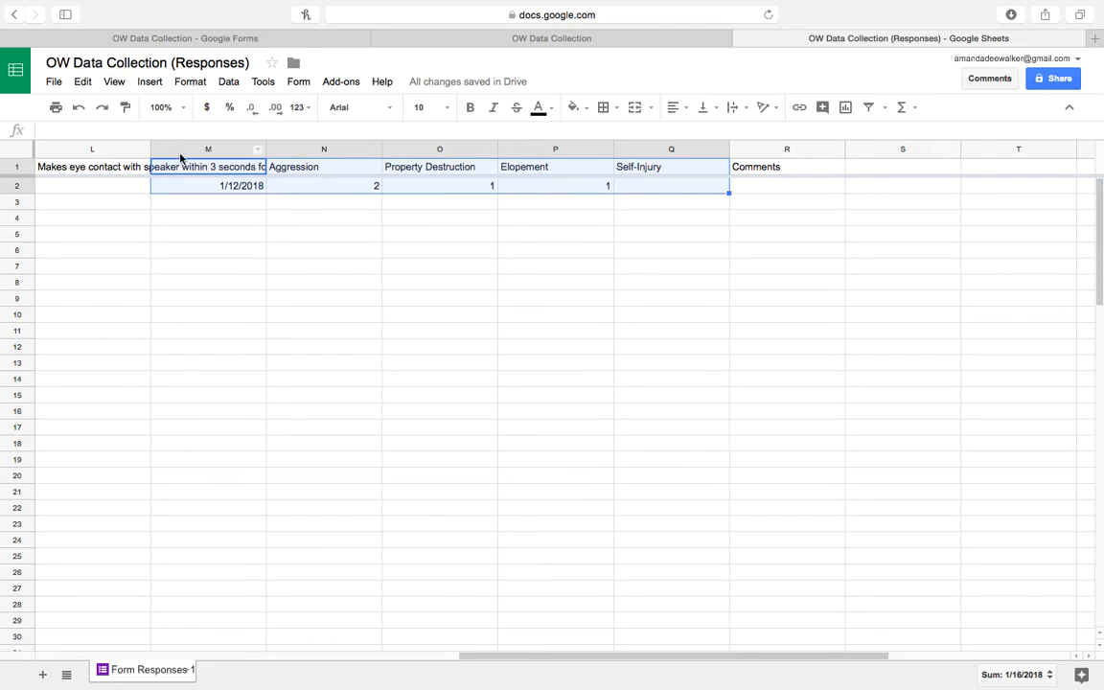
click(150, 81)
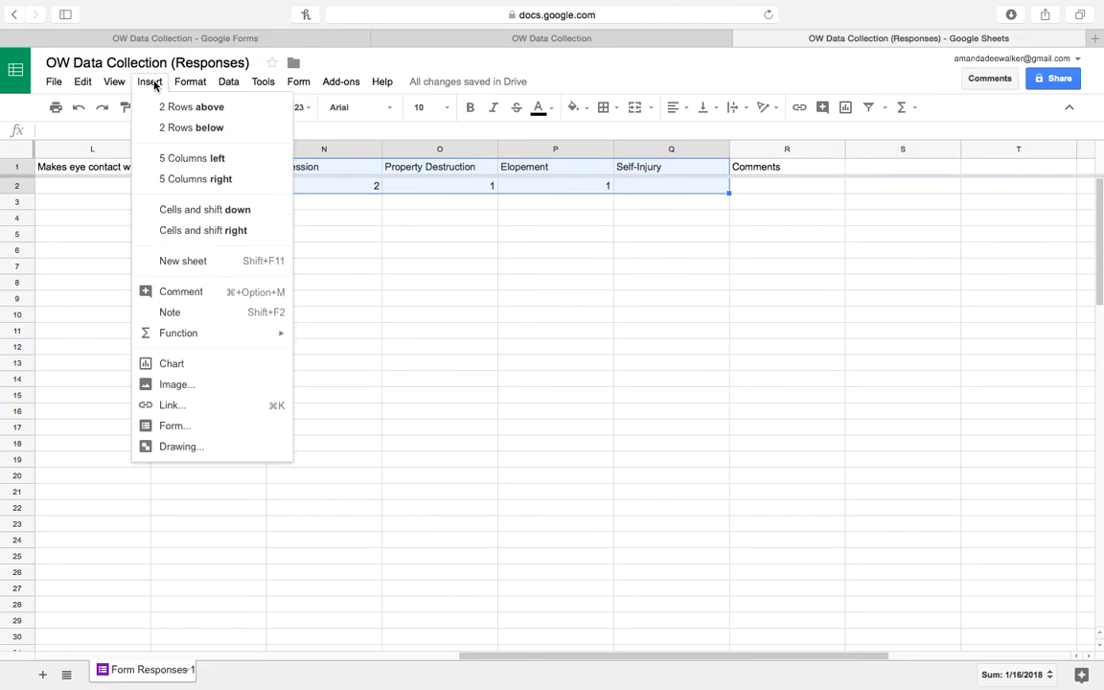
click(196, 363)
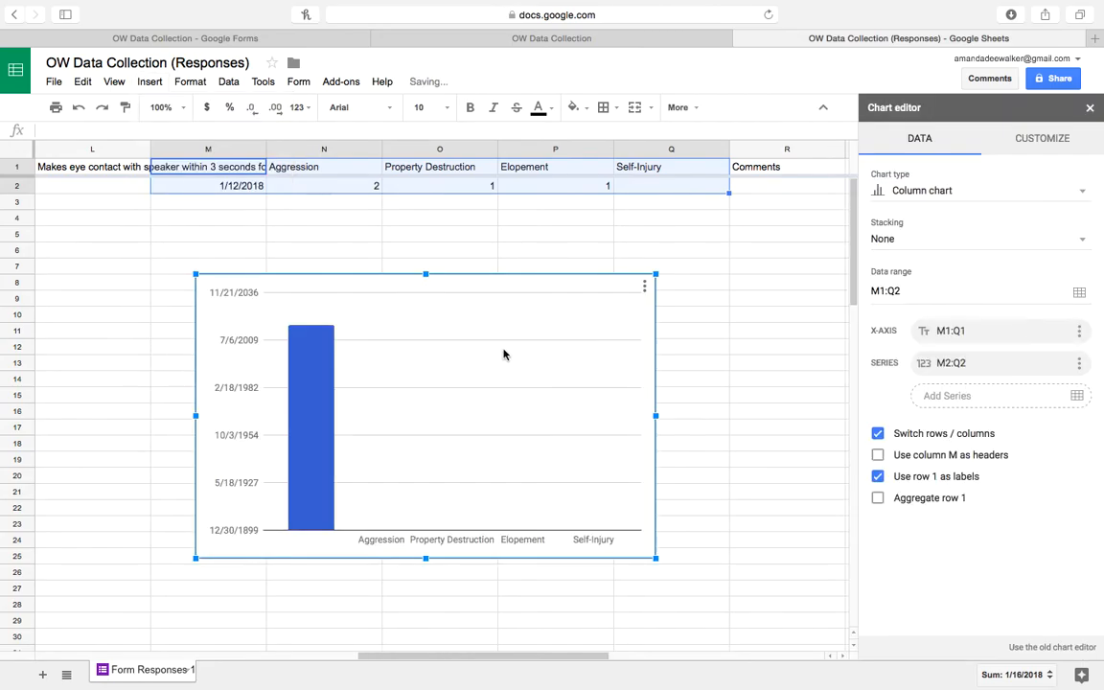
click(949, 191)
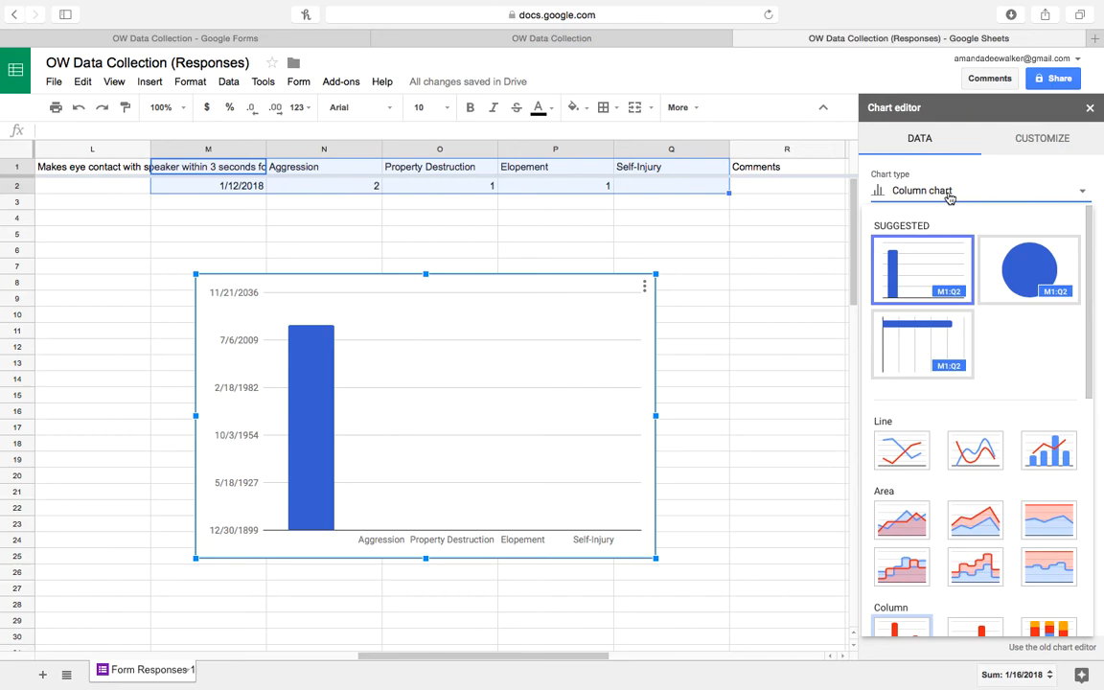
click(902, 450)
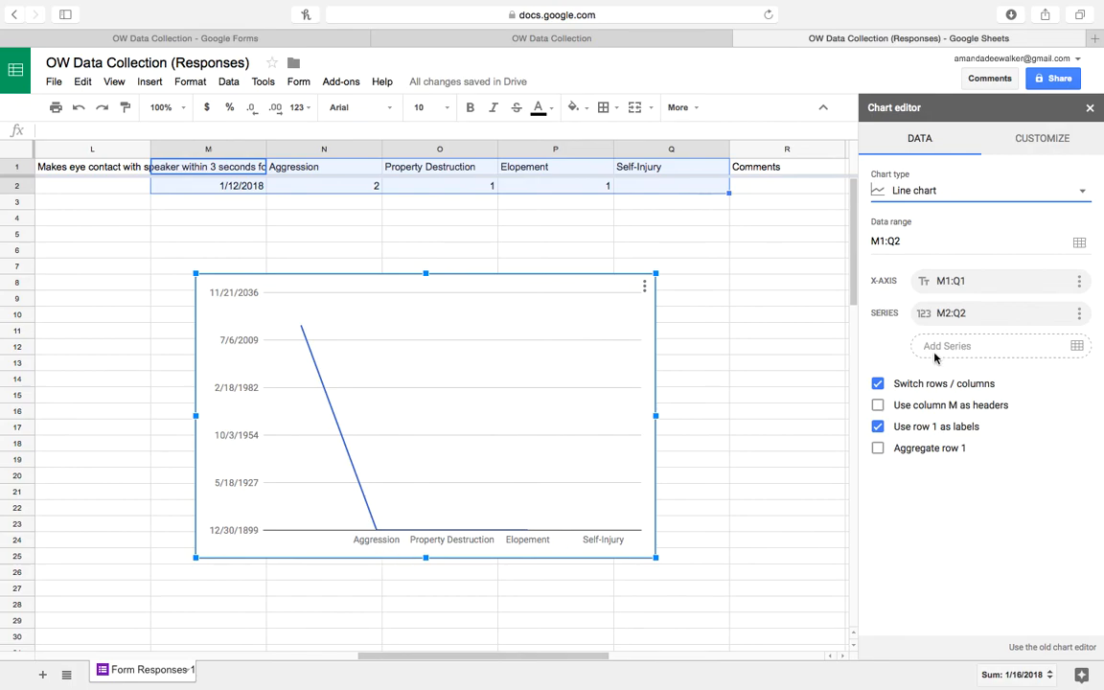
click(879, 386)
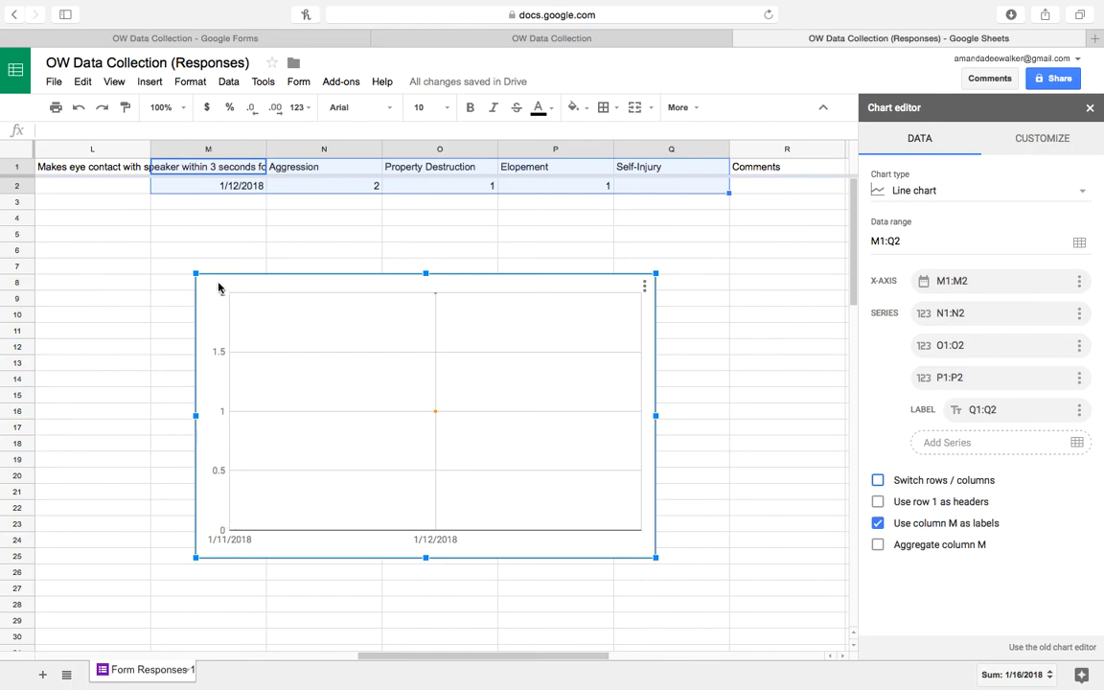
Enter a vertical axis maximum and title the vertical axis 'Frequency'.
click(1045, 139)
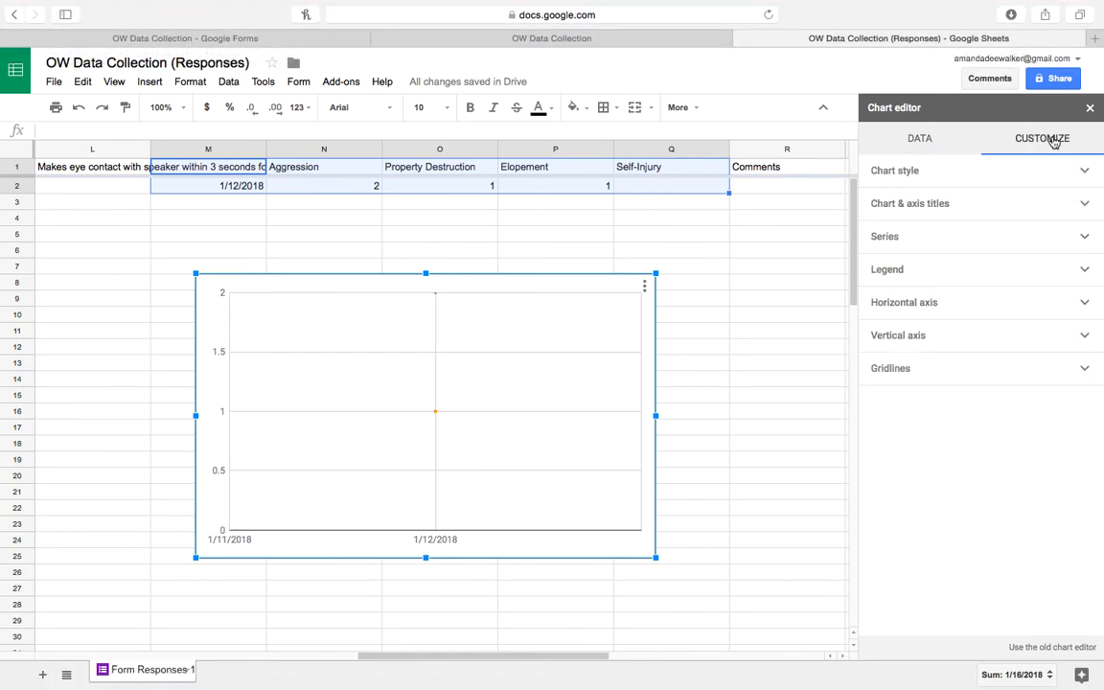
click(1004, 343)
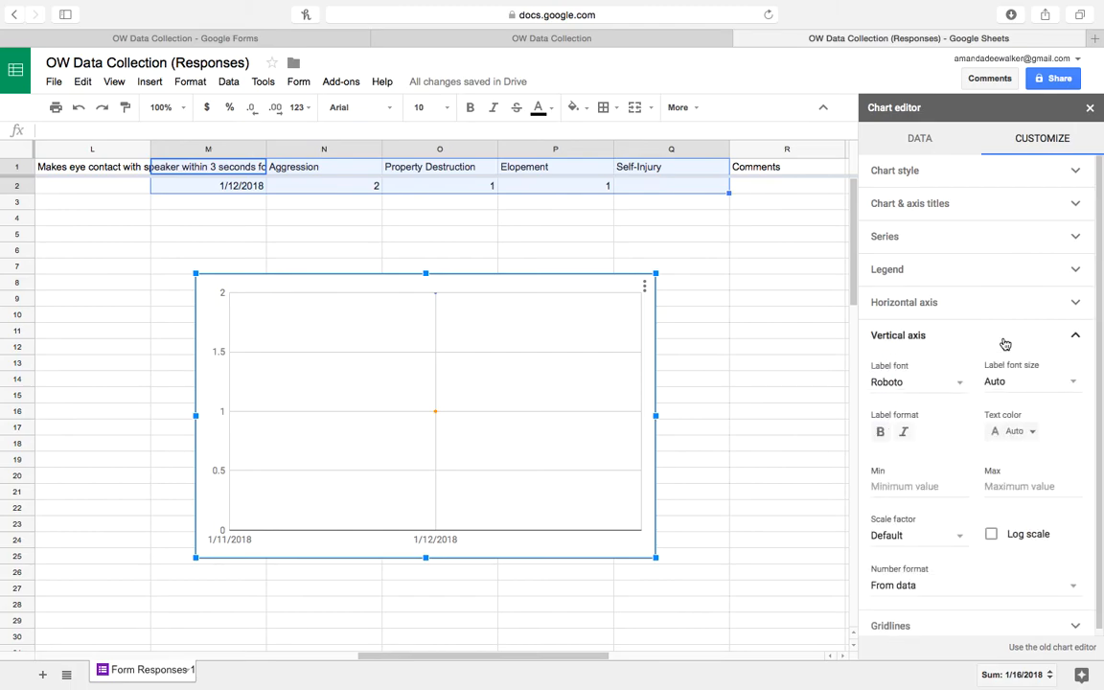
click(1007, 487)
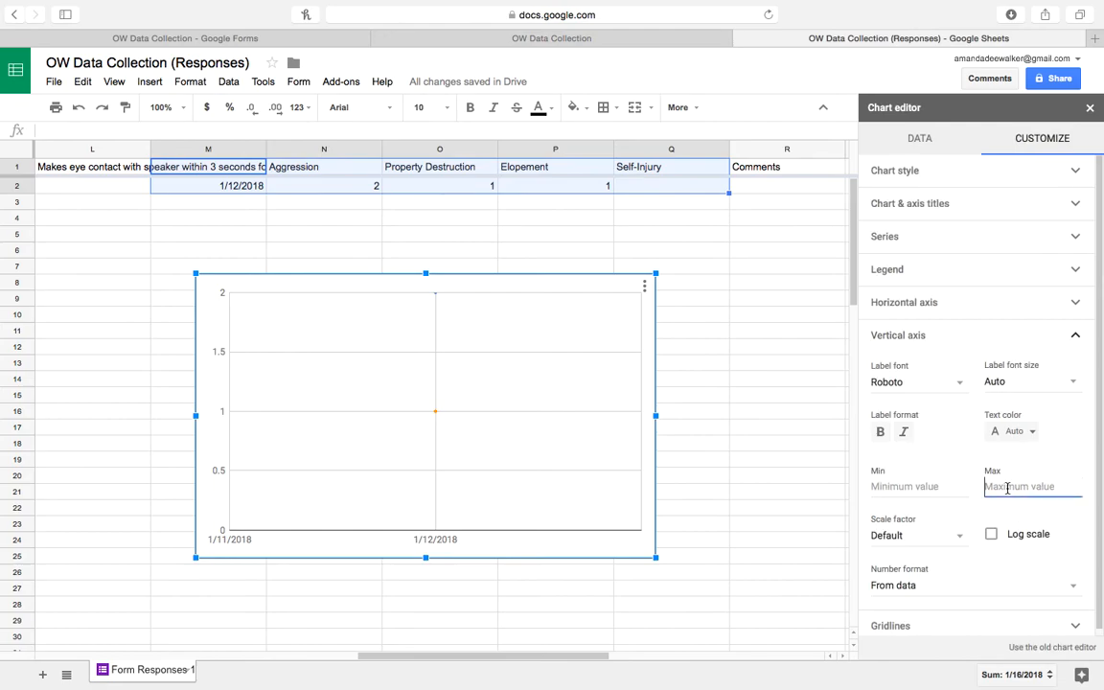
text(15)
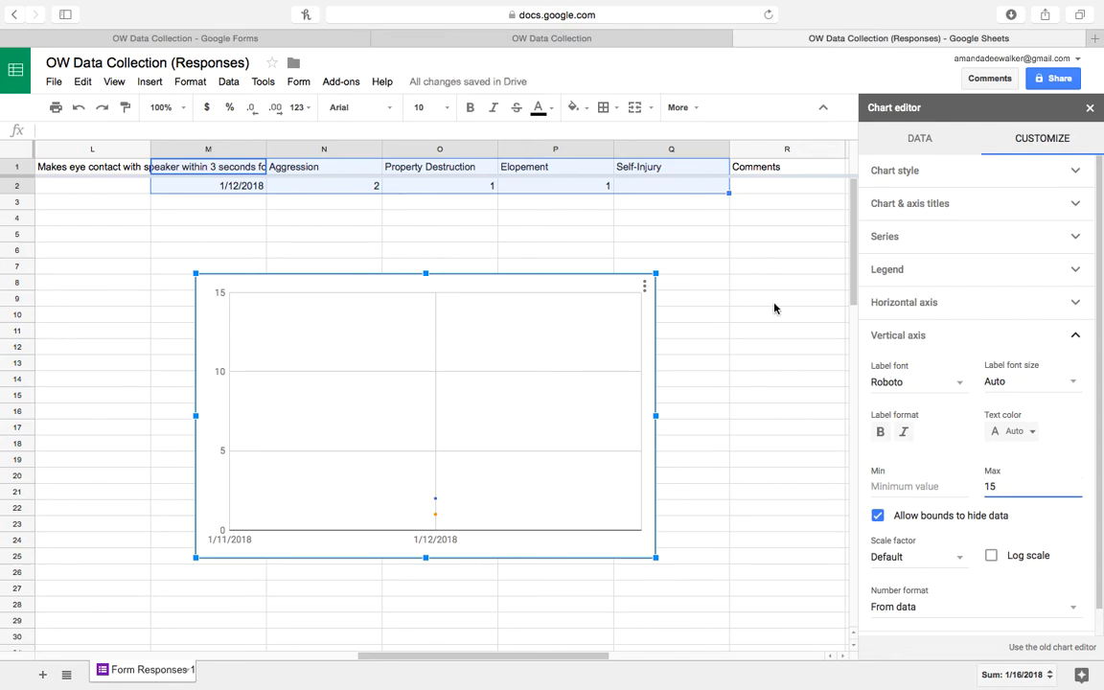
click(922, 202)
click(909, 272)
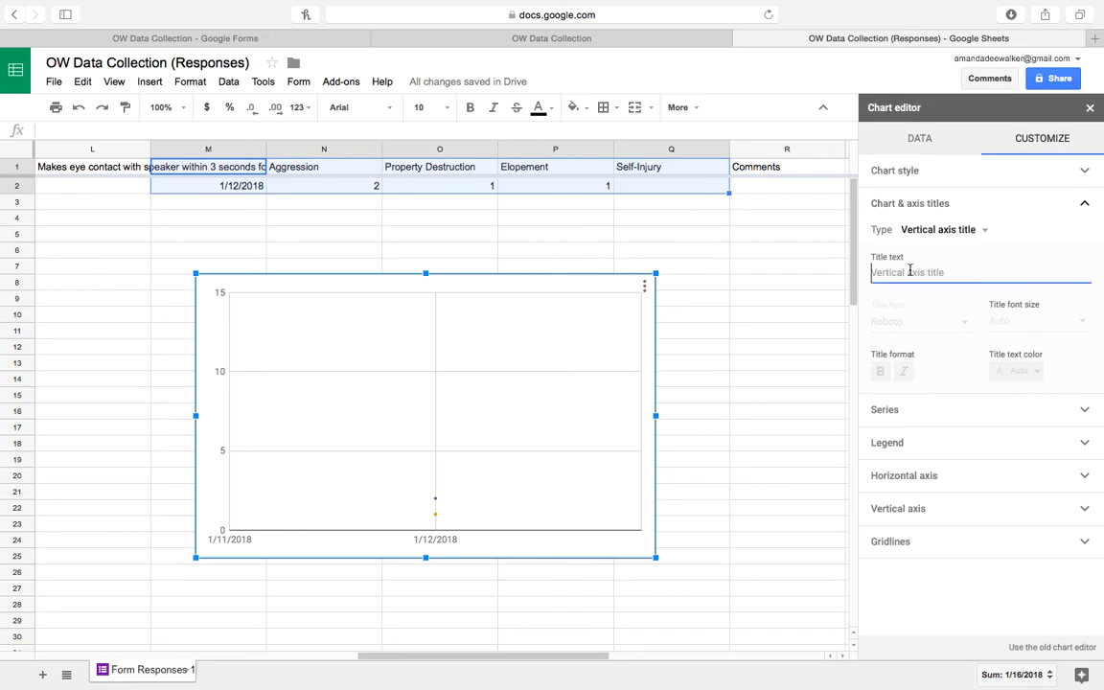
text(Frequency)
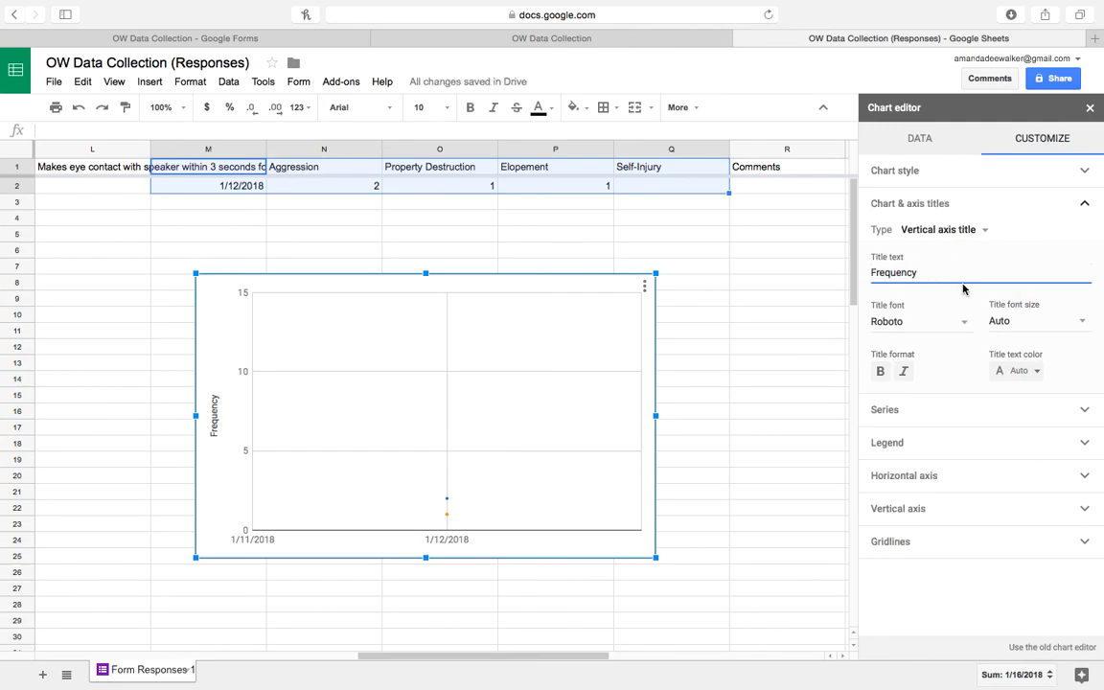
Title the chart 'Targeted Maladaptive Behaviors'.
click(985, 230)
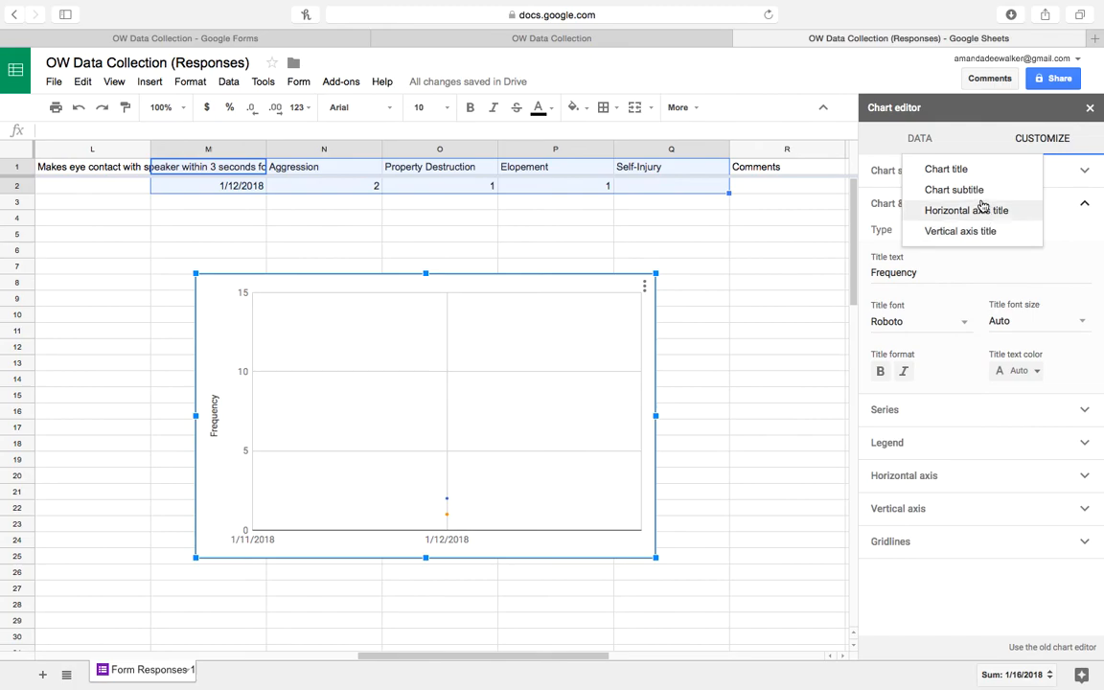
click(980, 170)
click(937, 272)
text(Tra)
key(BackSpace)
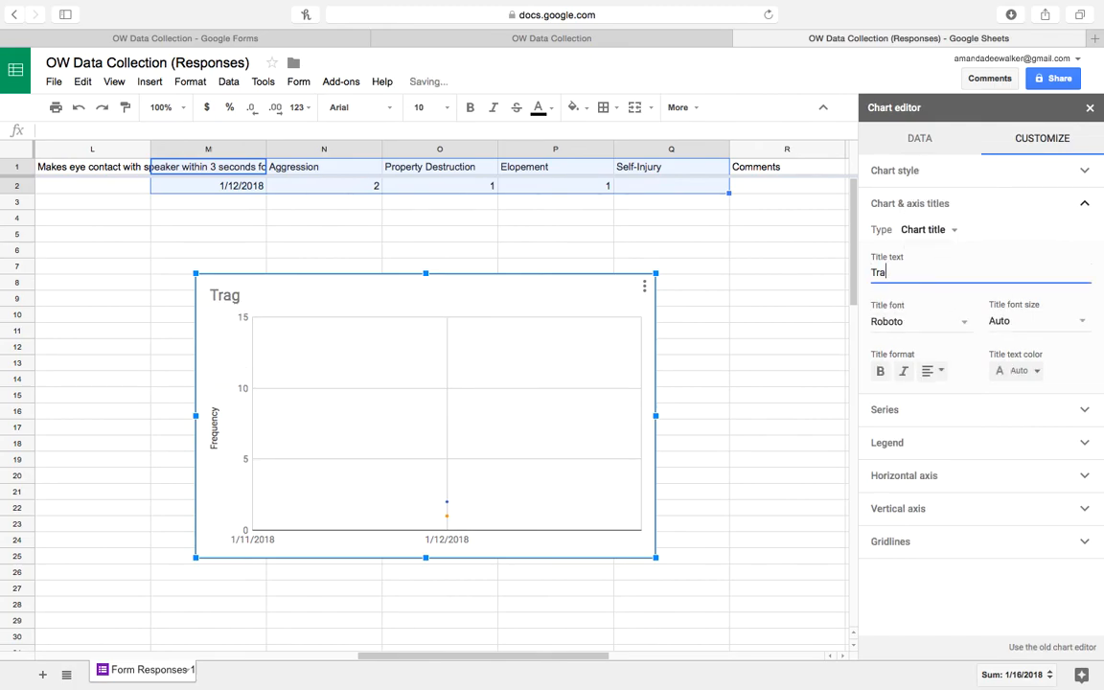
text(ladaptive Be)
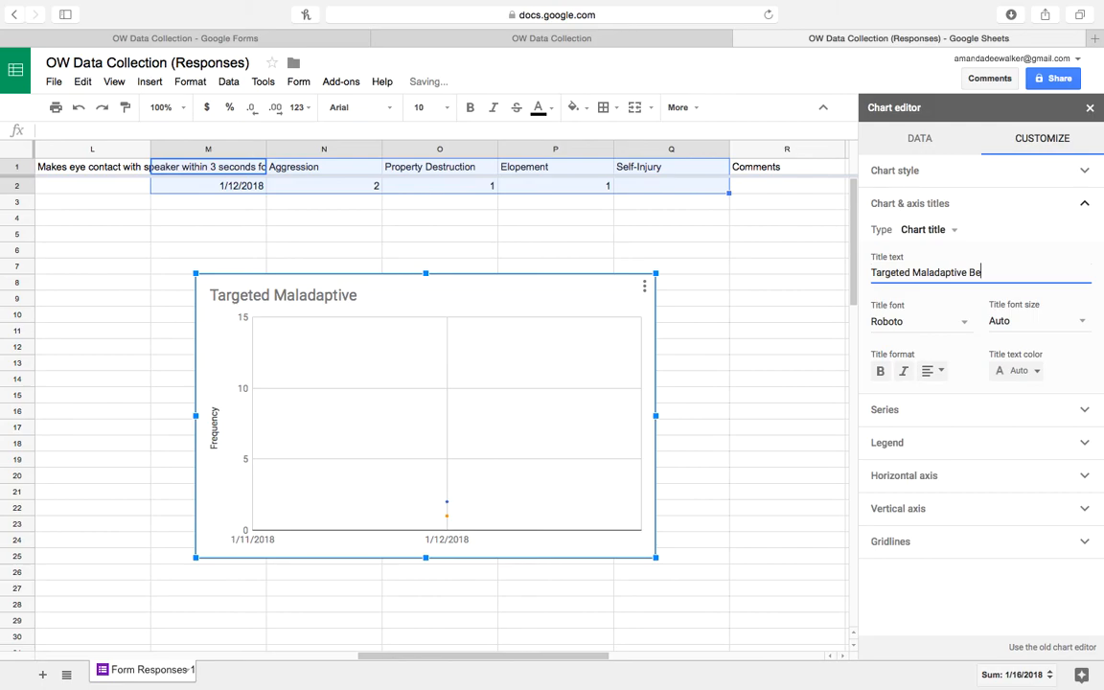
text(haviors)
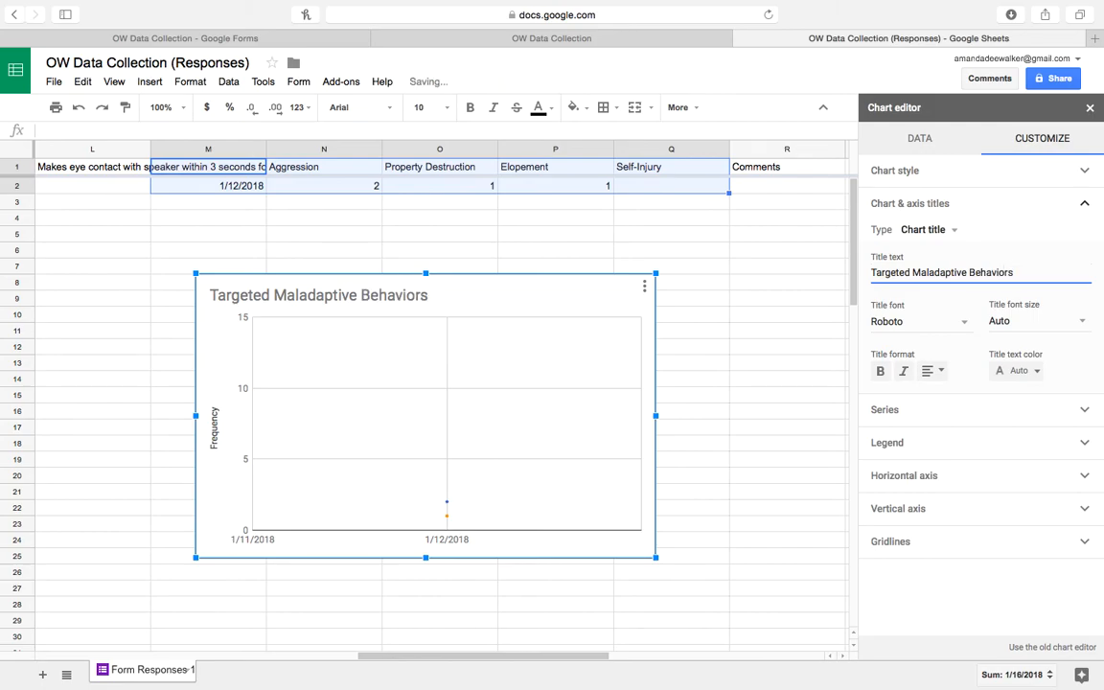
Set the horizontal axis title to 'Session Dates'.
click(949, 230)
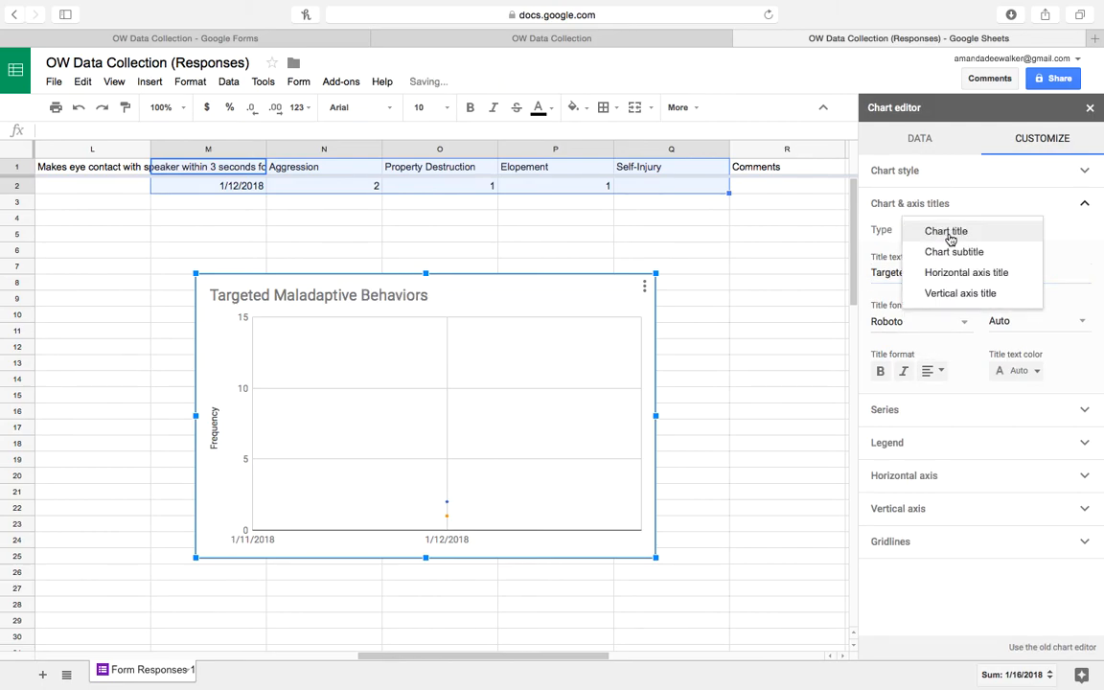
click(952, 275)
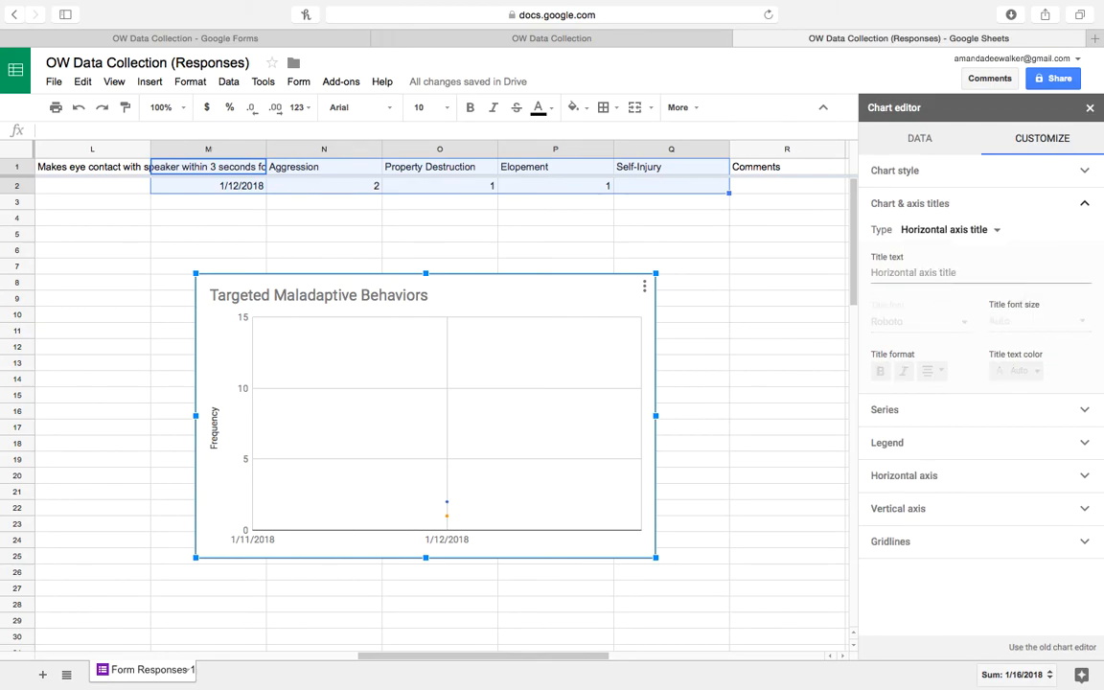
click(954, 272)
text(Session Dates)
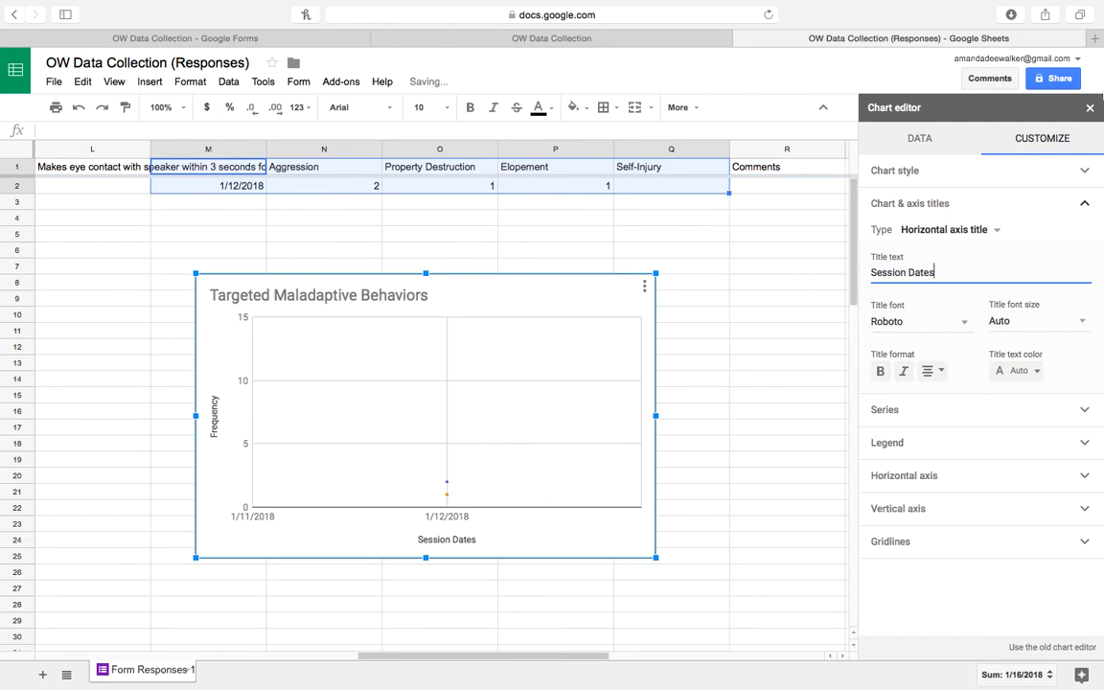
click(1090, 109)
Move the Skill Acquisition chart left beneath columns B–F.
click(720, 203)
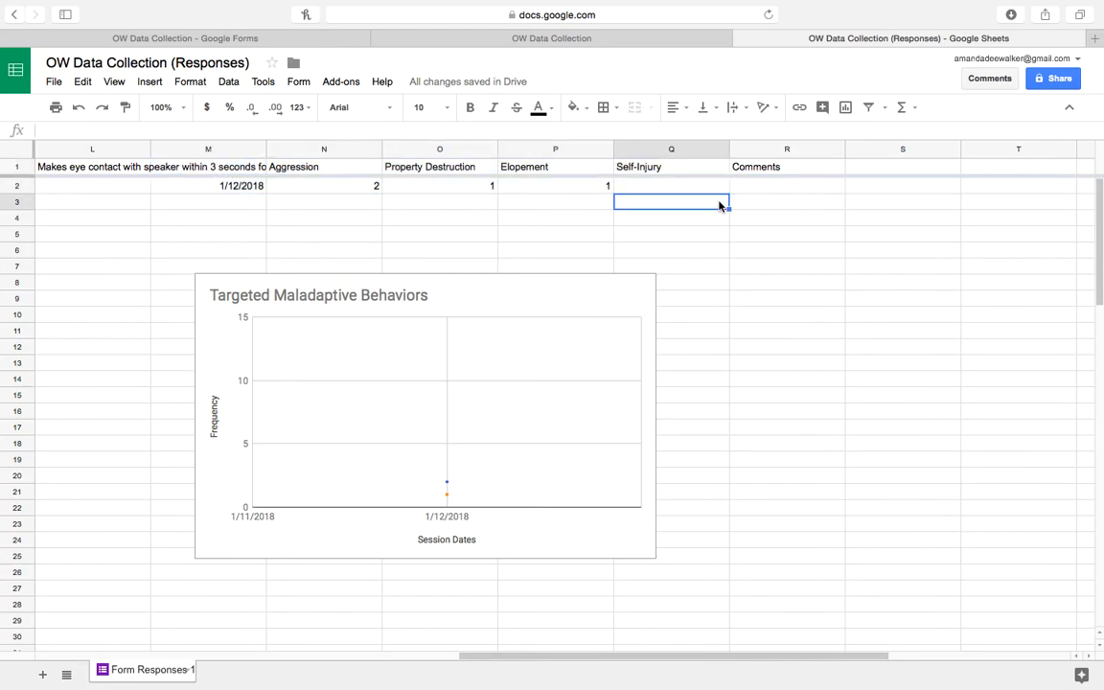
key(Left)
key(Left)
key(Left)
key(Left)
key(Left)
key(Left)
key(Left)
key(Left)
key(Left)
key(Left)
key(Left)
key(Left)
key(Left)
key(Left)
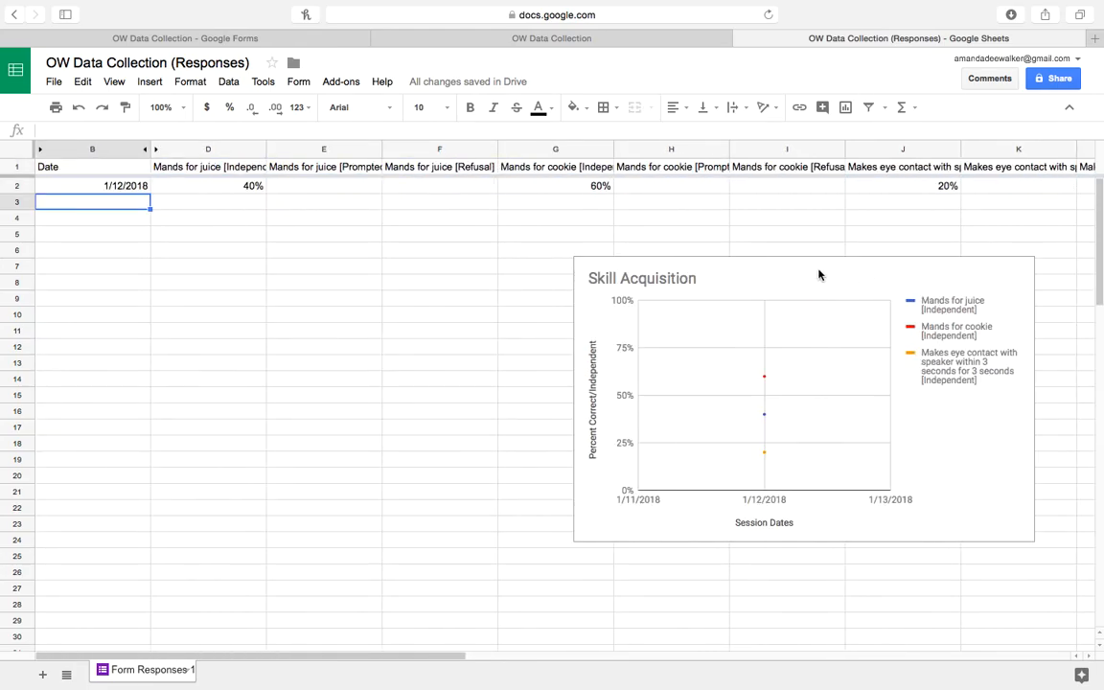
drag(595, 270, 168, 299)
click(435, 223)
Move the Targeted Maladaptive Behaviors chart beside it under columns H–L.
key(Right)
key(Right)
key(Right)
key(Right)
key(Right)
key(Right)
key(Right)
key(Right)
key(Right)
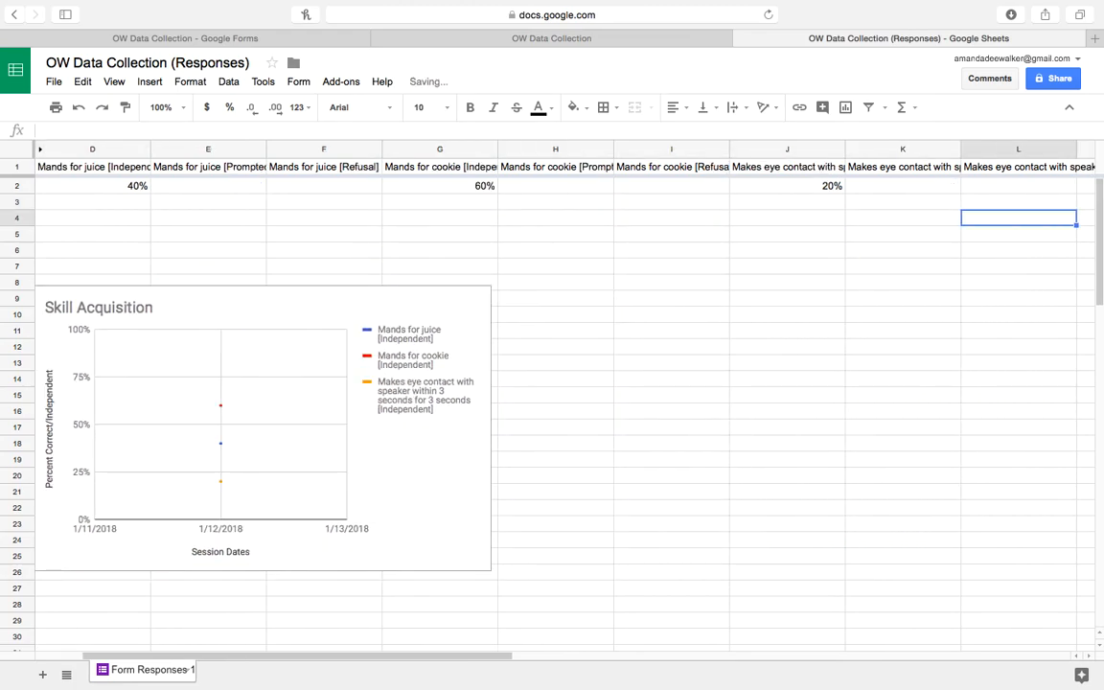
key(super+a)
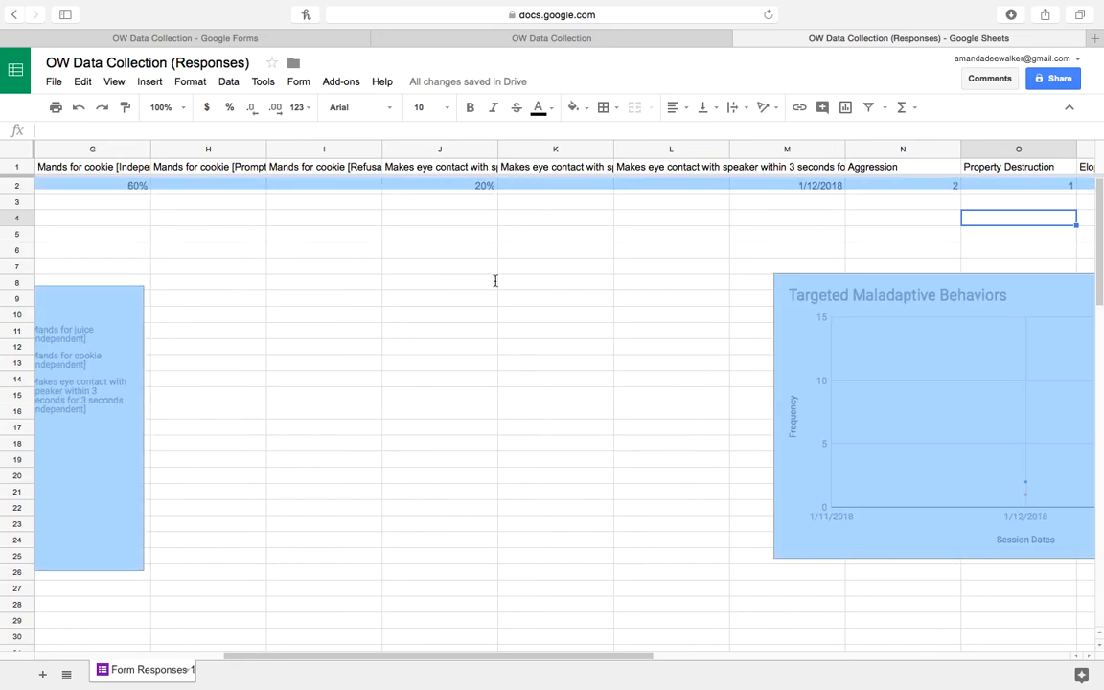
click(818, 315)
drag(812, 286, 263, 287)
click(263, 249)
key(Left)
key(Left)
key(Left)
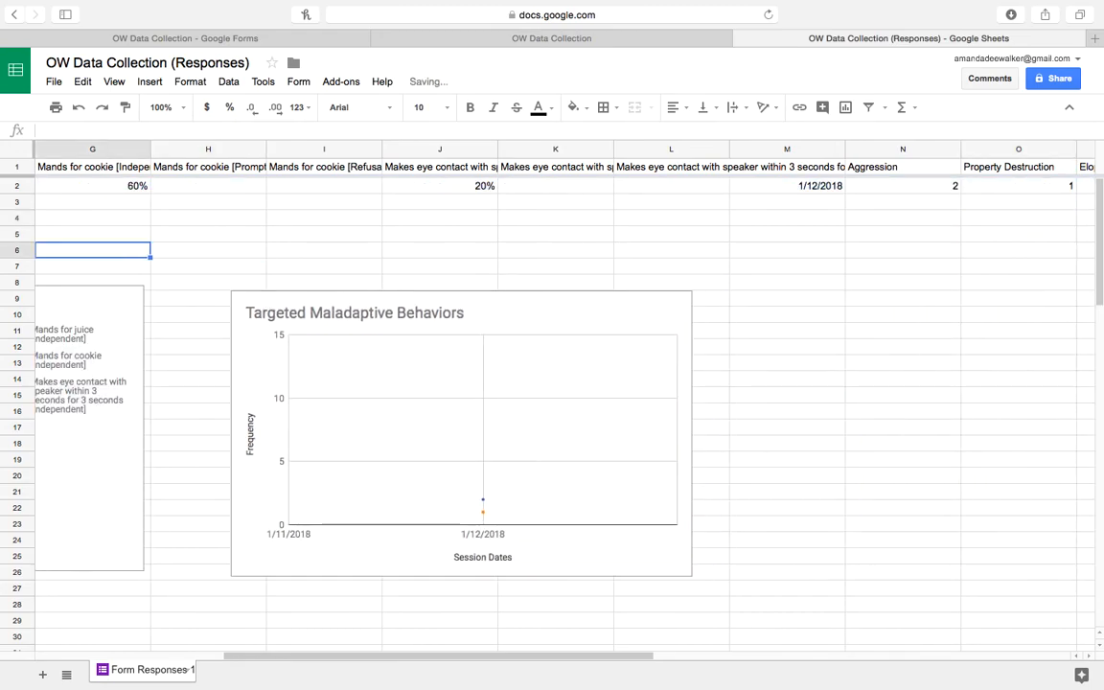
key(Left)
key(Left)
key(Left)
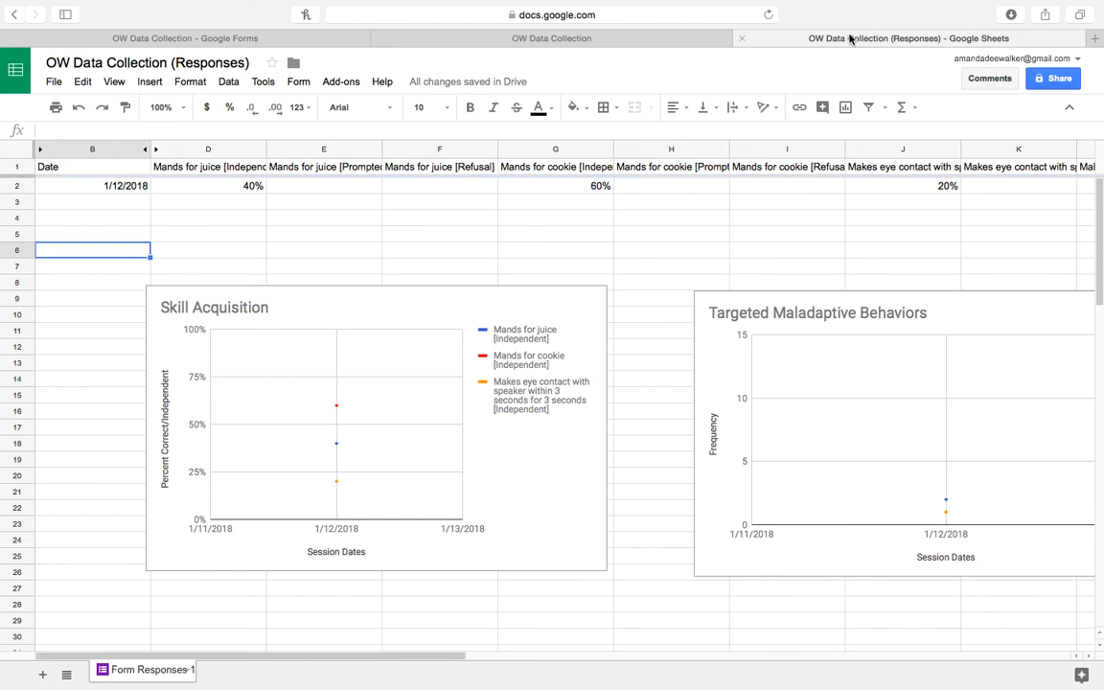
Close the response sheet and confirmation tabs, reopen OW Data Collection from Forms home, and preview it.
click(742, 39)
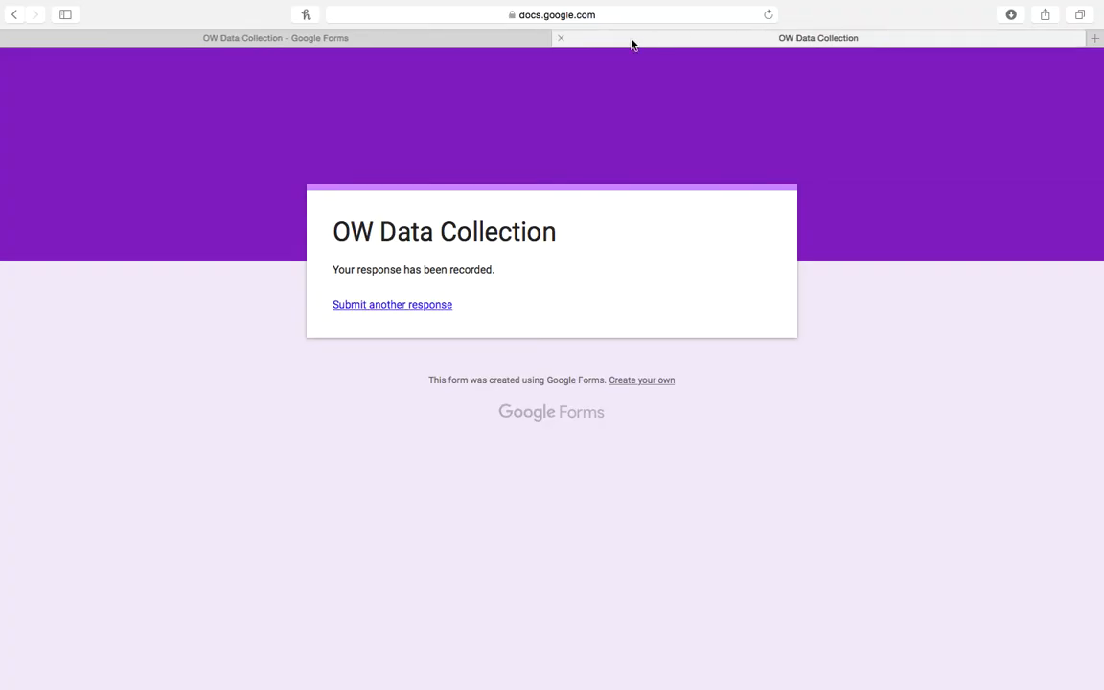
click(562, 38)
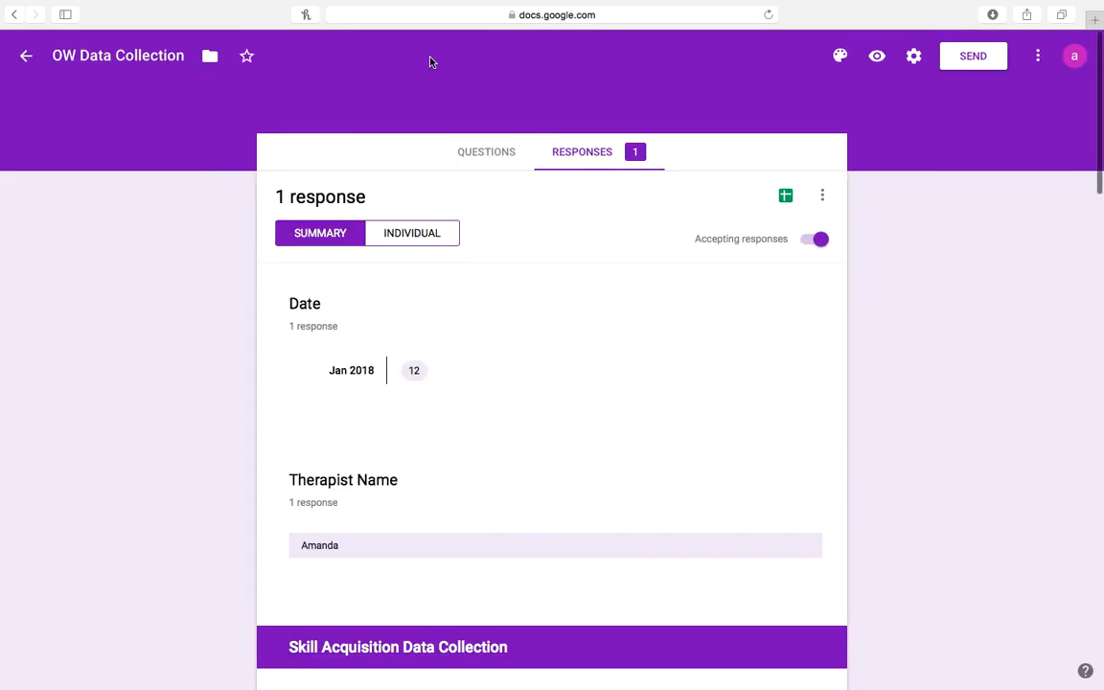
click(23, 55)
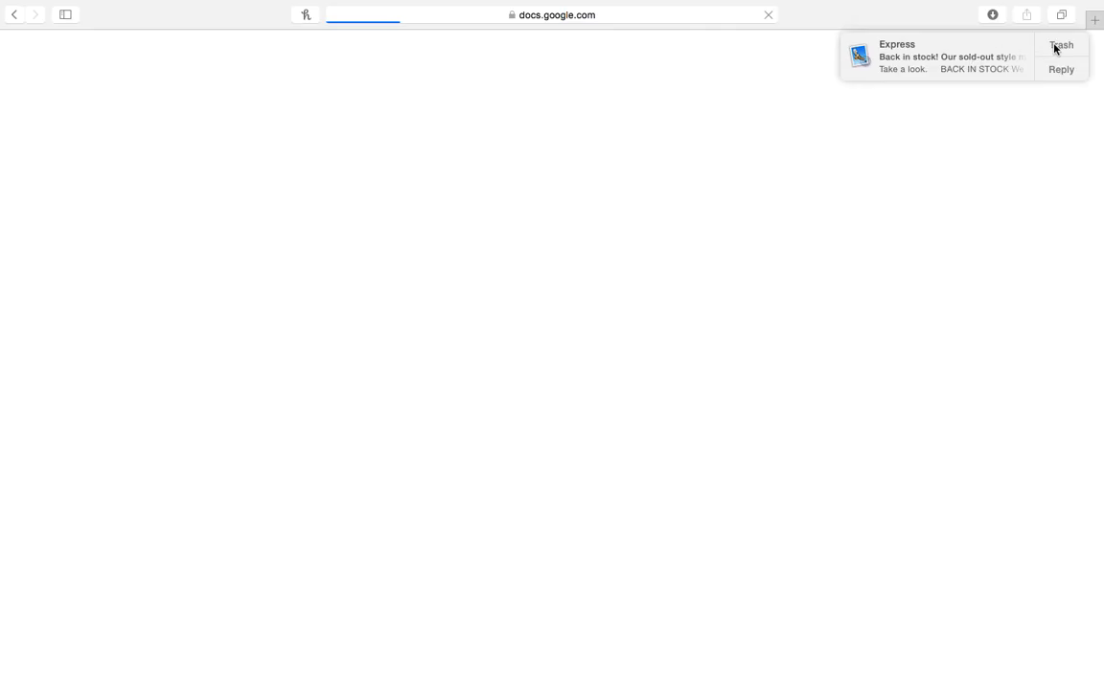
click(1061, 45)
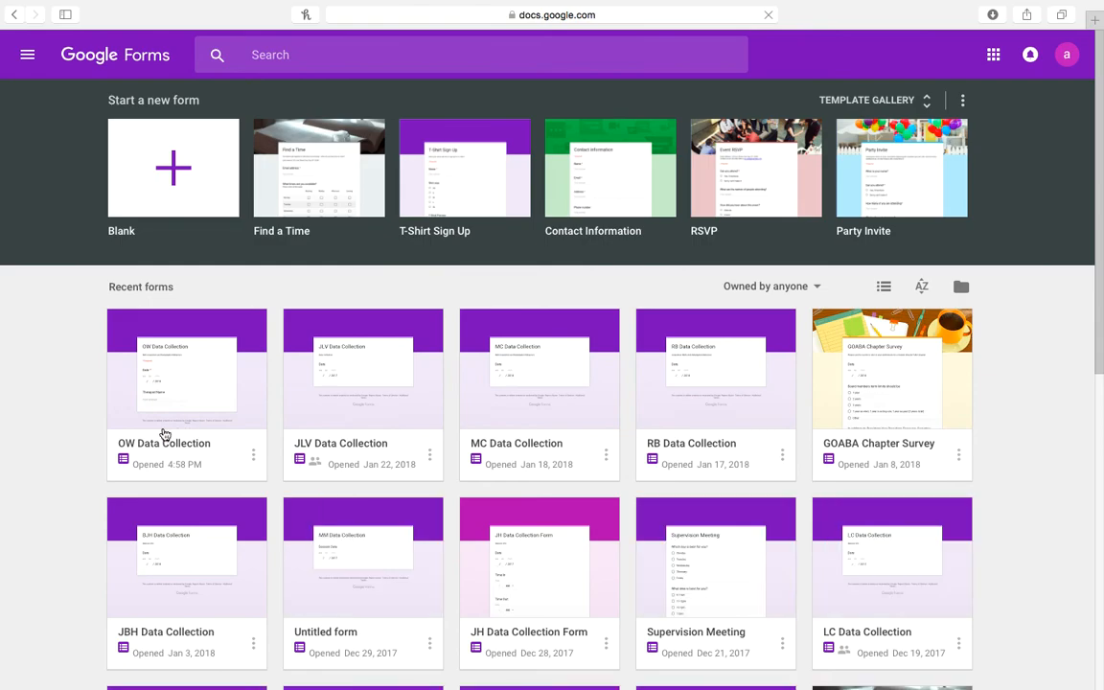
click(122, 382)
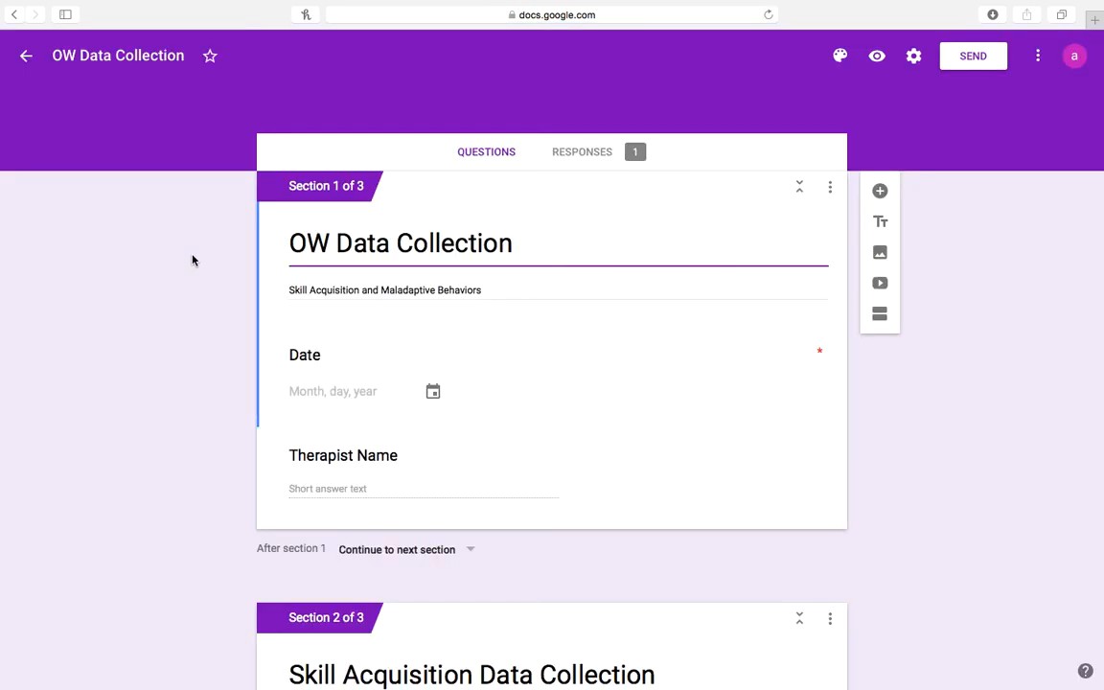
click(878, 58)
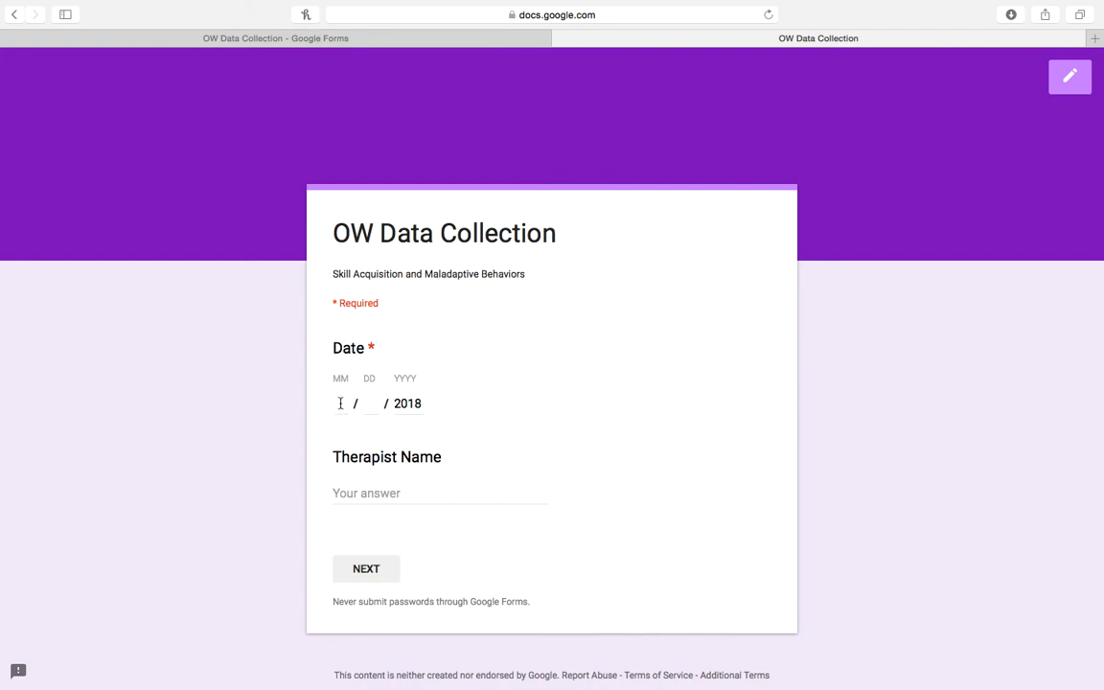
Enter the 1/24/2018 session date and the therapist's name, then continue to the skill page.
text(1)
click(378, 401)
text(23)
click(383, 493)
text(Amanda)
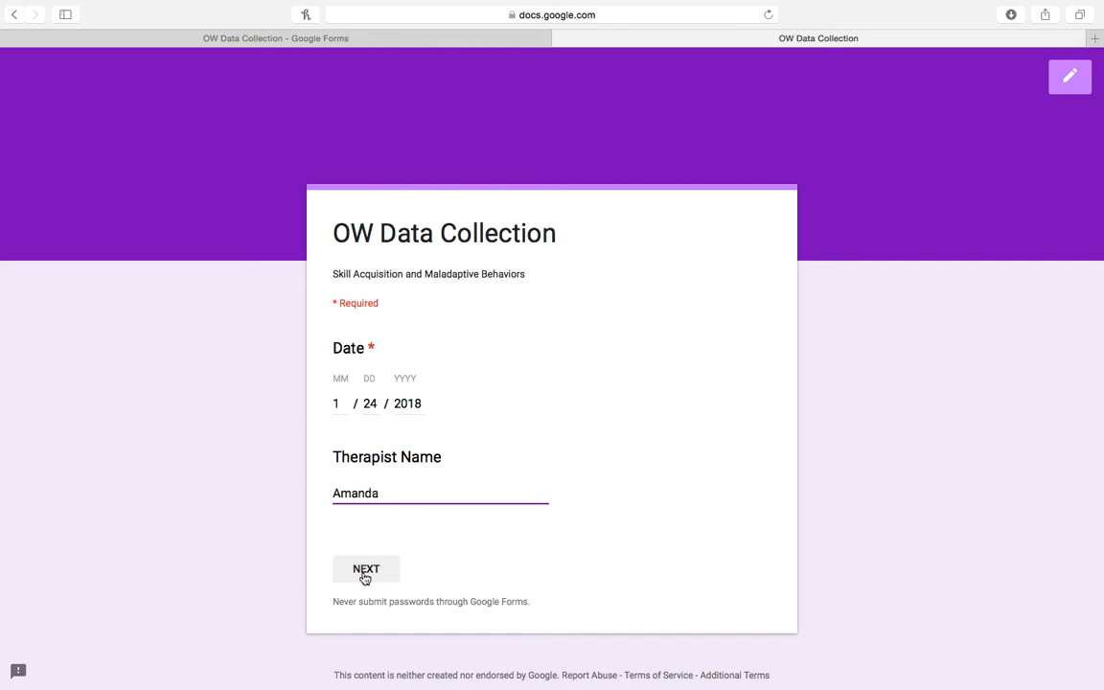
click(365, 575)
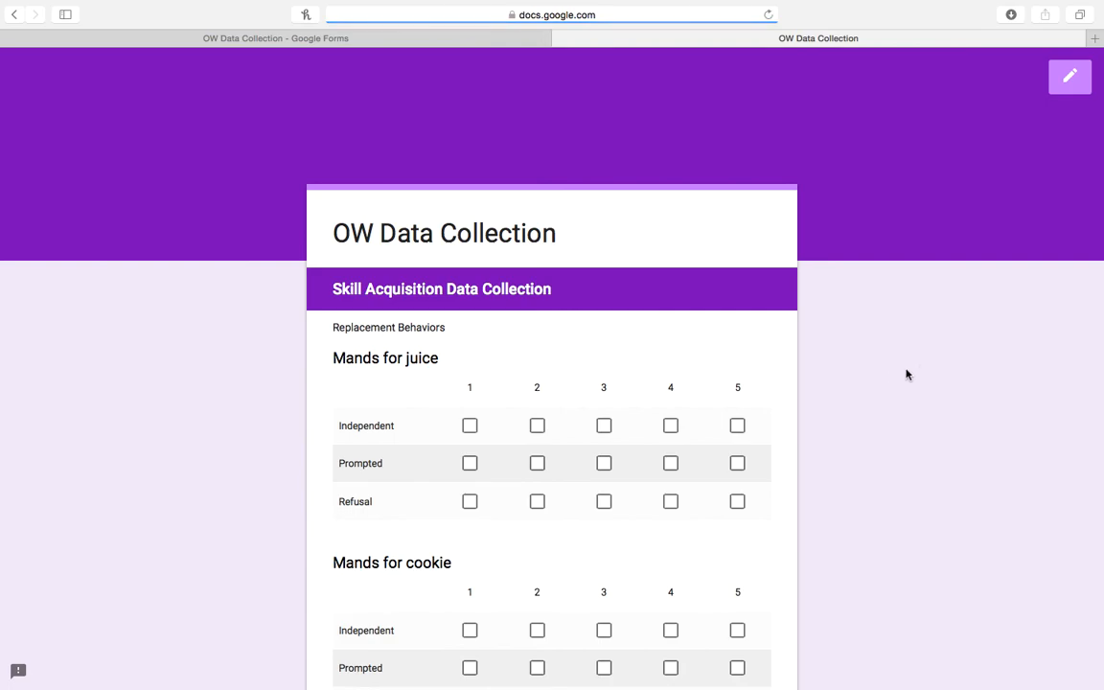
Mark juice trials 1-2 Independent, trial 3 Prompted, and trials 4-5 Refusal.
scroll(880, 376, down, 1)
scroll(552, 377, down, 2)
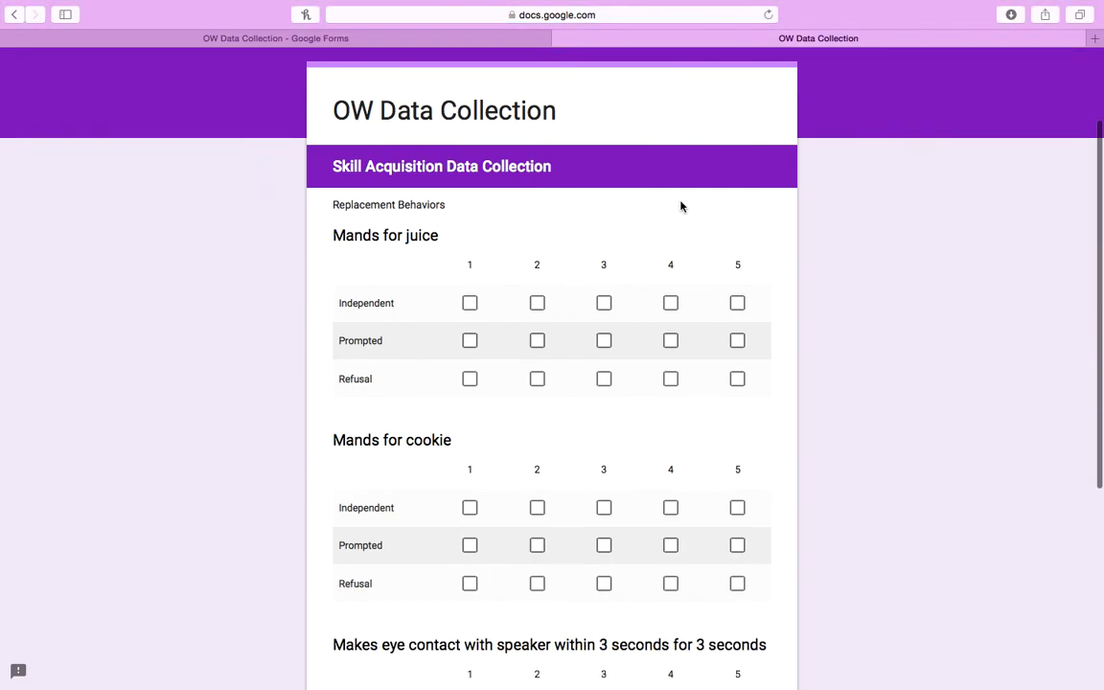
click(470, 303)
click(537, 303)
click(604, 342)
click(669, 381)
click(735, 380)
Mark cookie trials 1-3 Prompted and trials 4-5 Independent.
click(469, 547)
click(537, 545)
click(604, 546)
click(670, 508)
click(737, 512)
click(738, 511)
click(741, 512)
Mark eye contact trials 1 and 5 Independent and trials 2-4 Prompted.
scroll(816, 501, down, 1)
scroll(412, 537, down, 3)
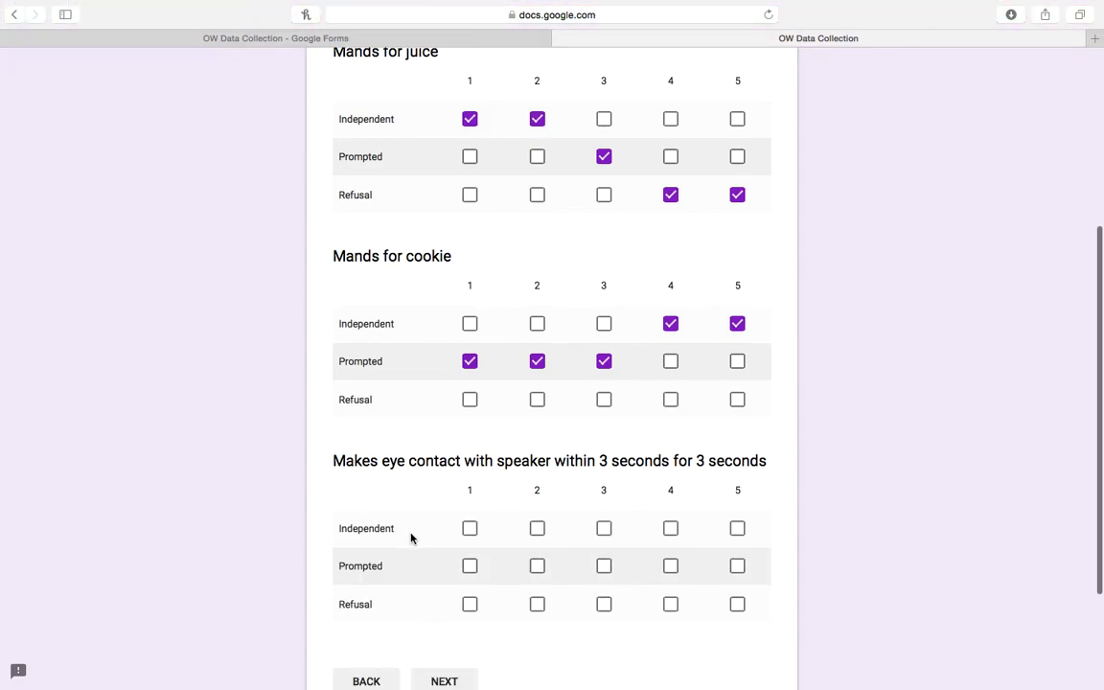
click(469, 529)
click(537, 565)
click(604, 565)
click(670, 567)
click(737, 530)
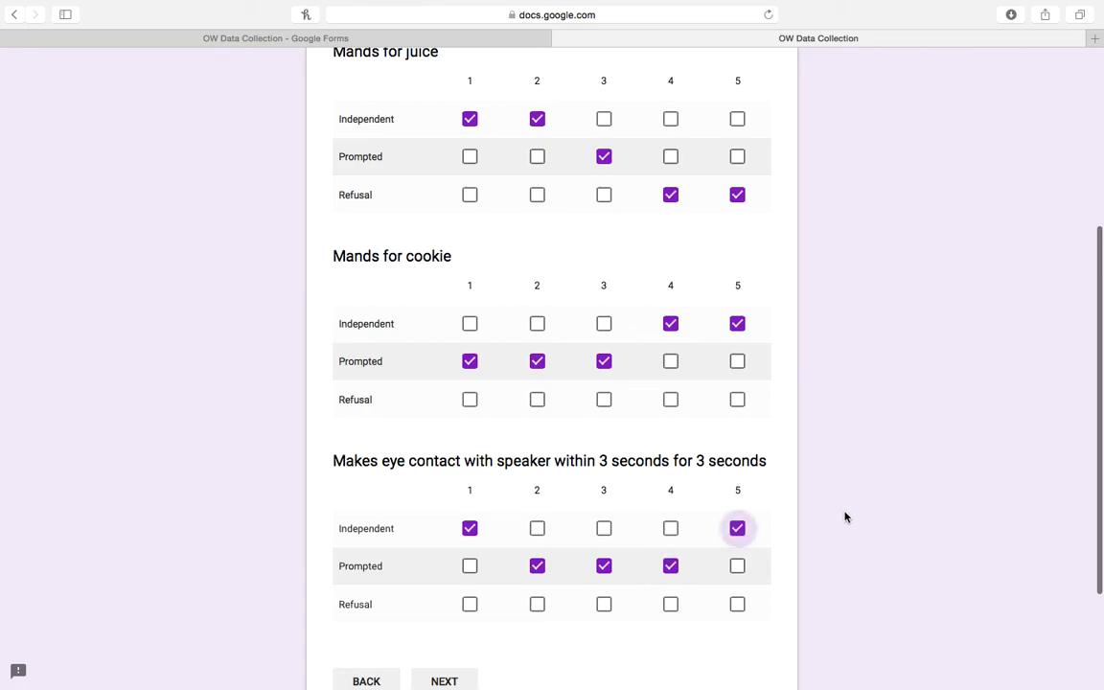
scroll(846, 537, down, 2)
Enter Aggression 2, Property Destruction 1 and Elopement 4, then submit the response.
click(443, 622)
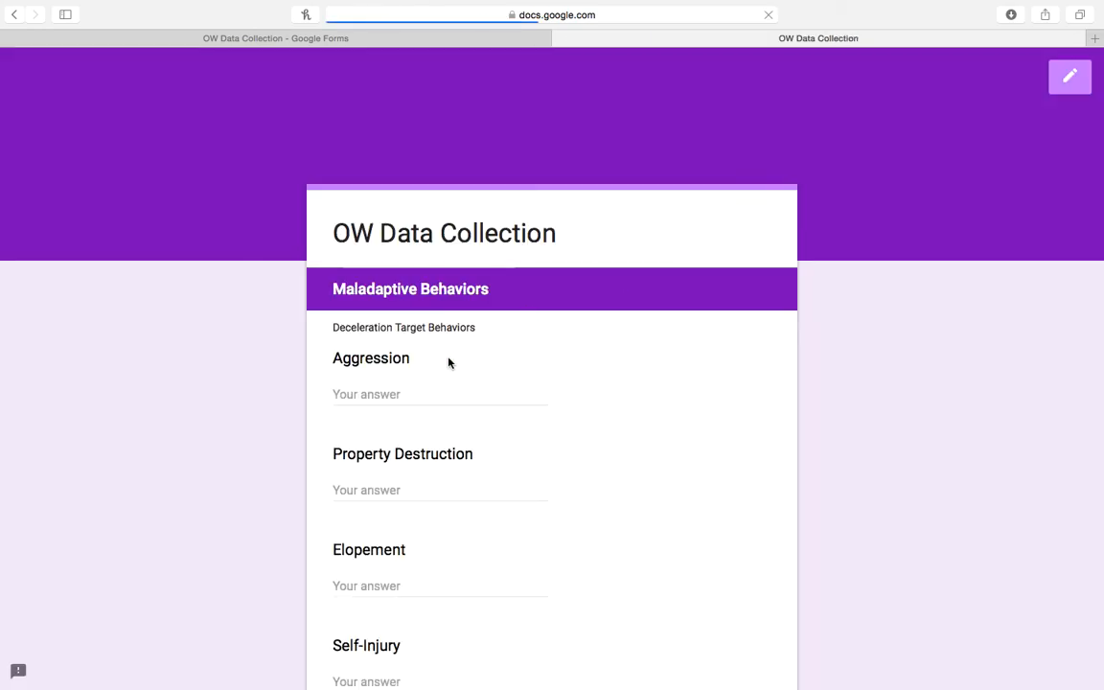
click(411, 391)
text(2)
click(357, 492)
text(1)
click(349, 584)
text(4)
click(924, 414)
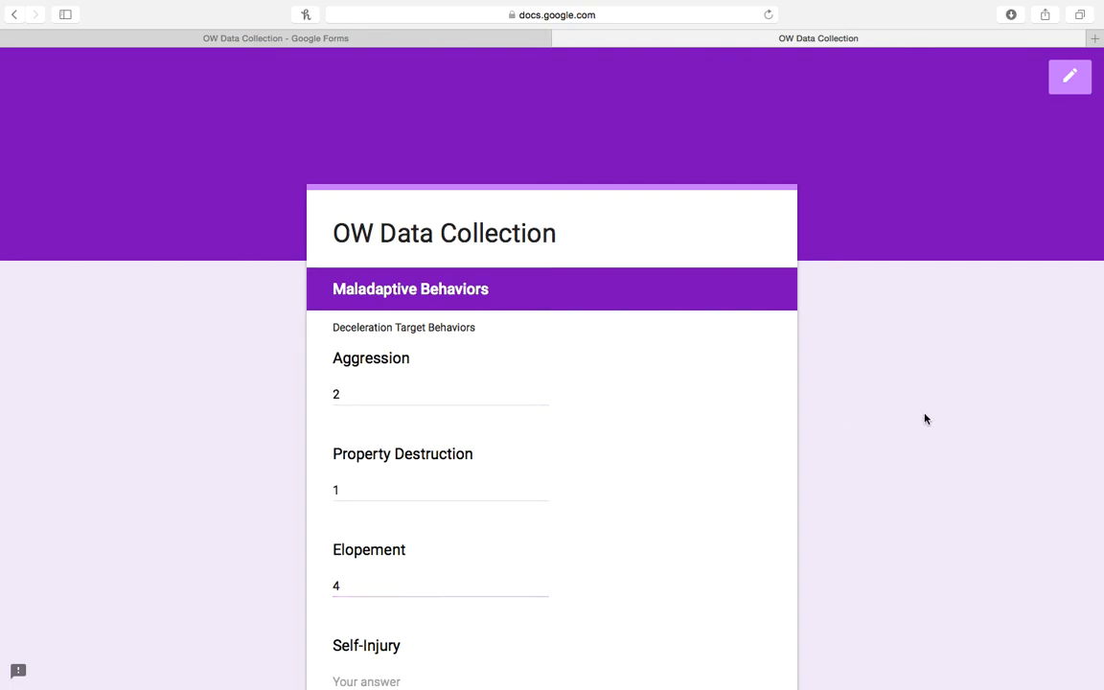
scroll(924, 414, down, 5)
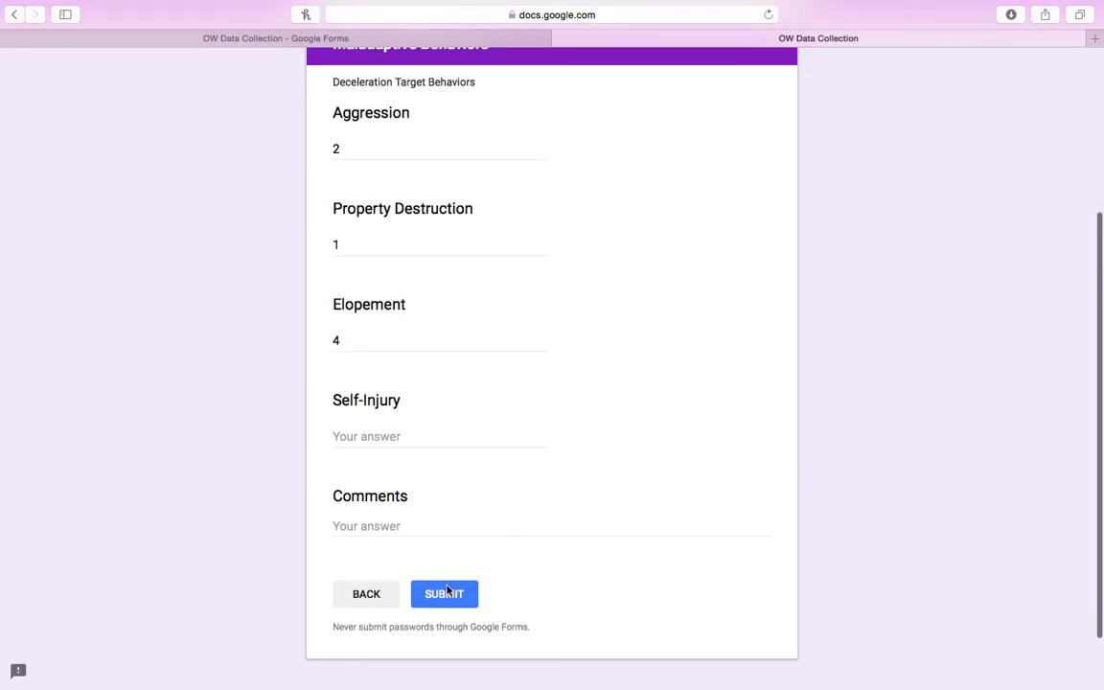
click(444, 596)
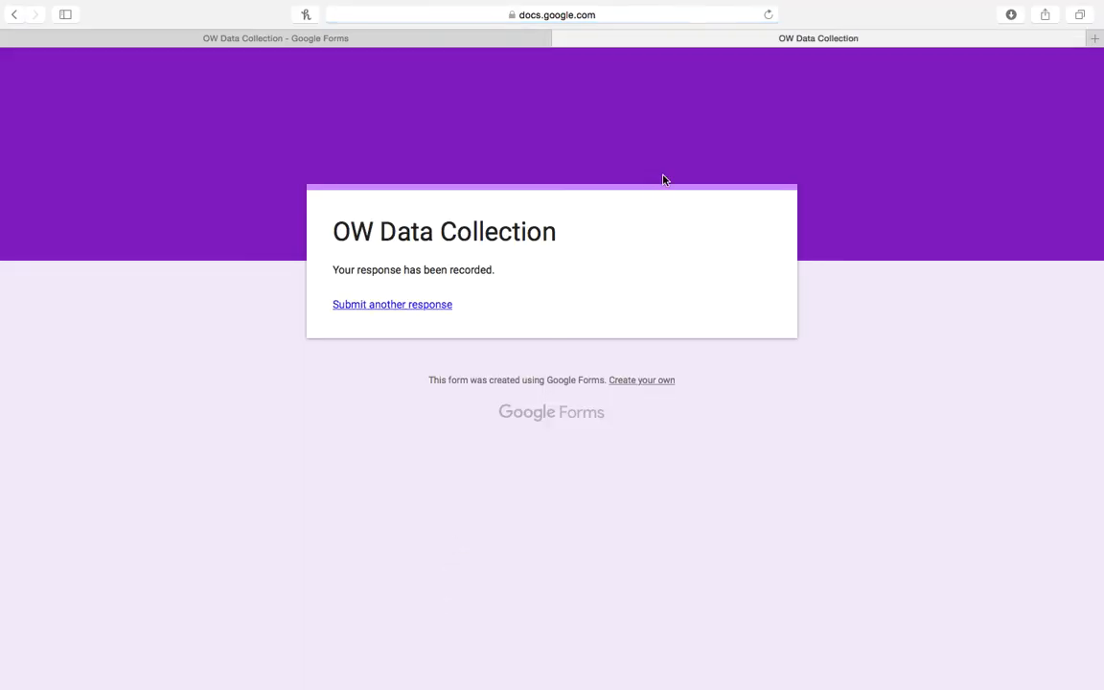
From the form editor's Responses, open the linked response spreadsheet.
click(474, 42)
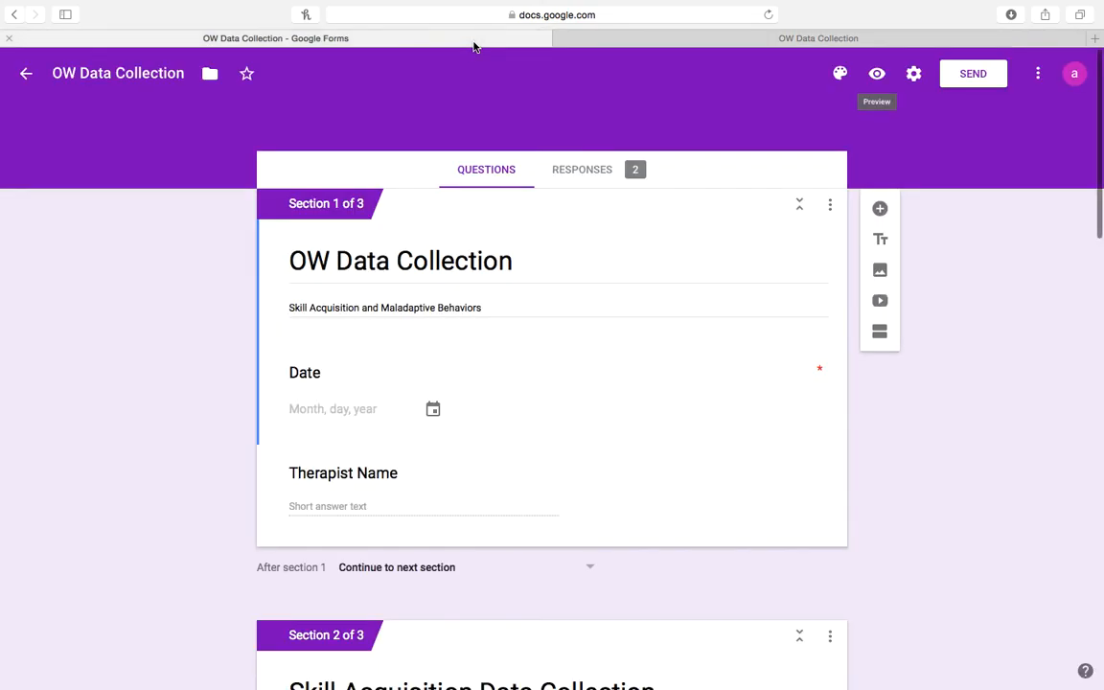
click(589, 177)
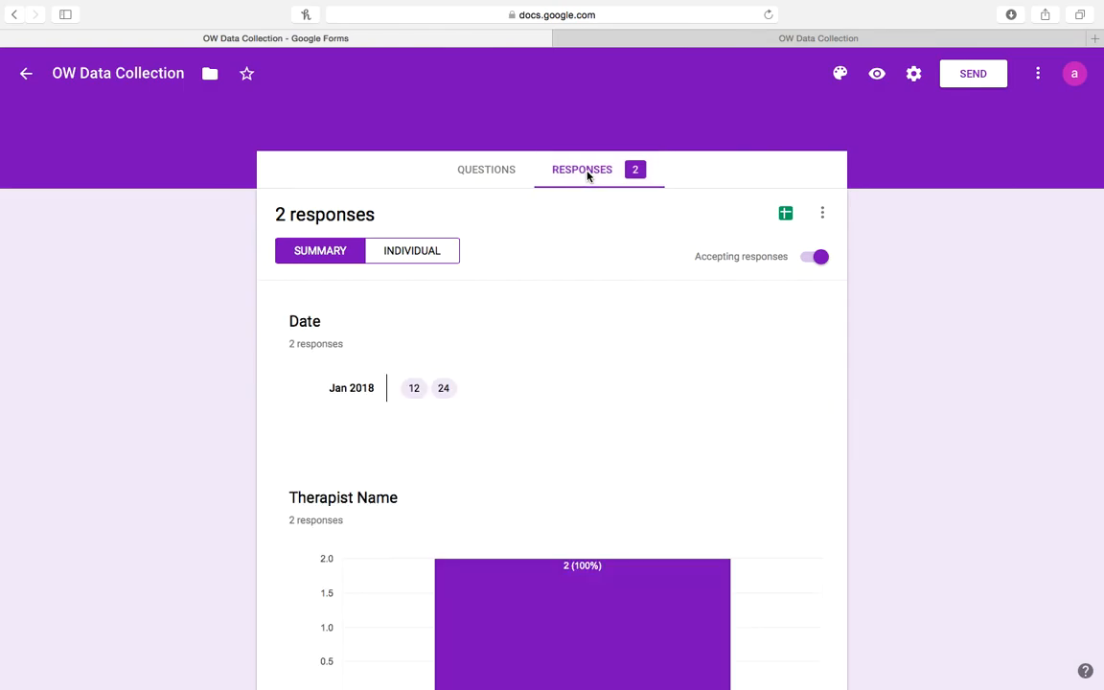
click(786, 215)
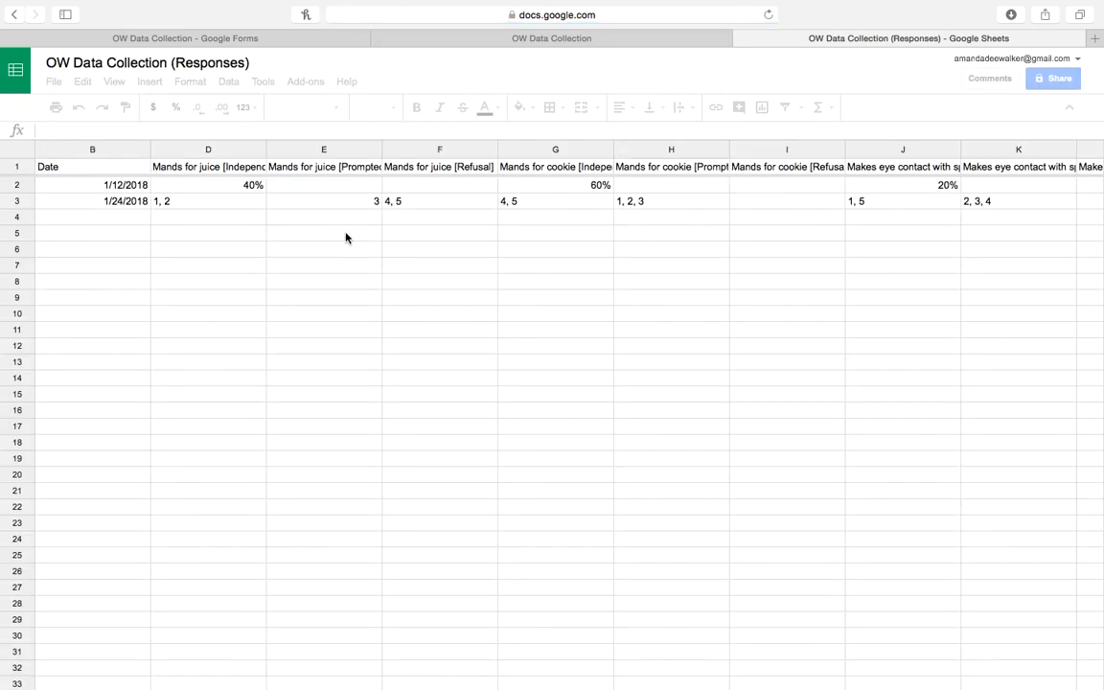
Enter 40% in D3 for juice independence and clear the juice Prompted and Refusal cells E3 and F3.
click(198, 207)
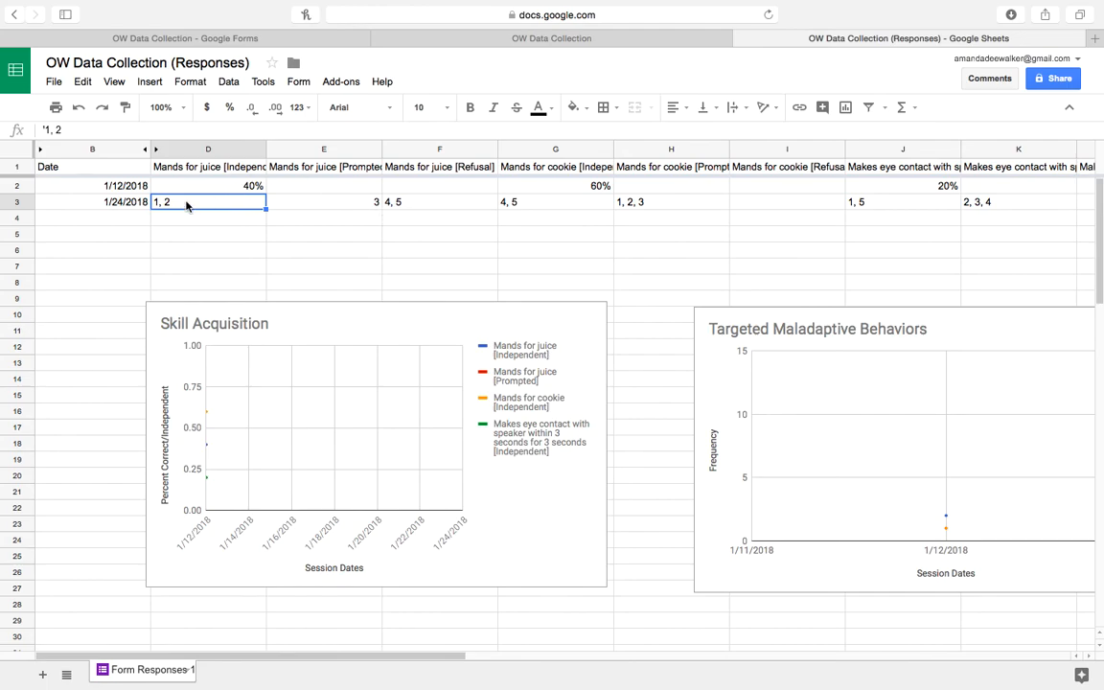
text(40%)
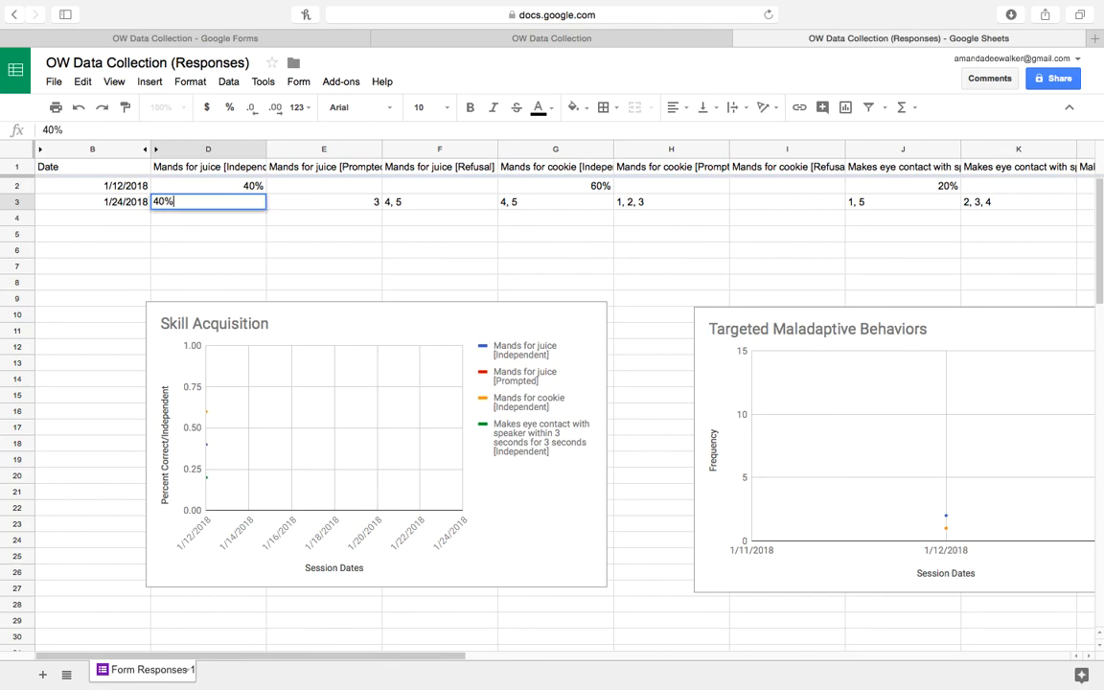
key(Tab)
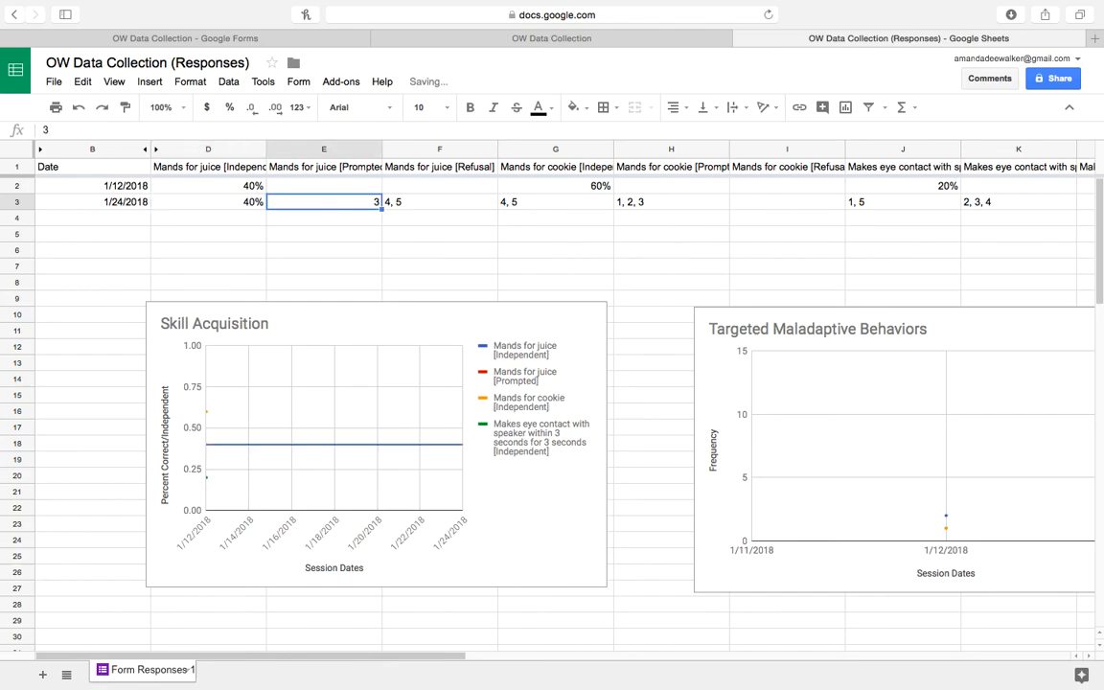
key(Delete)
key(Tab)
key(Delete)
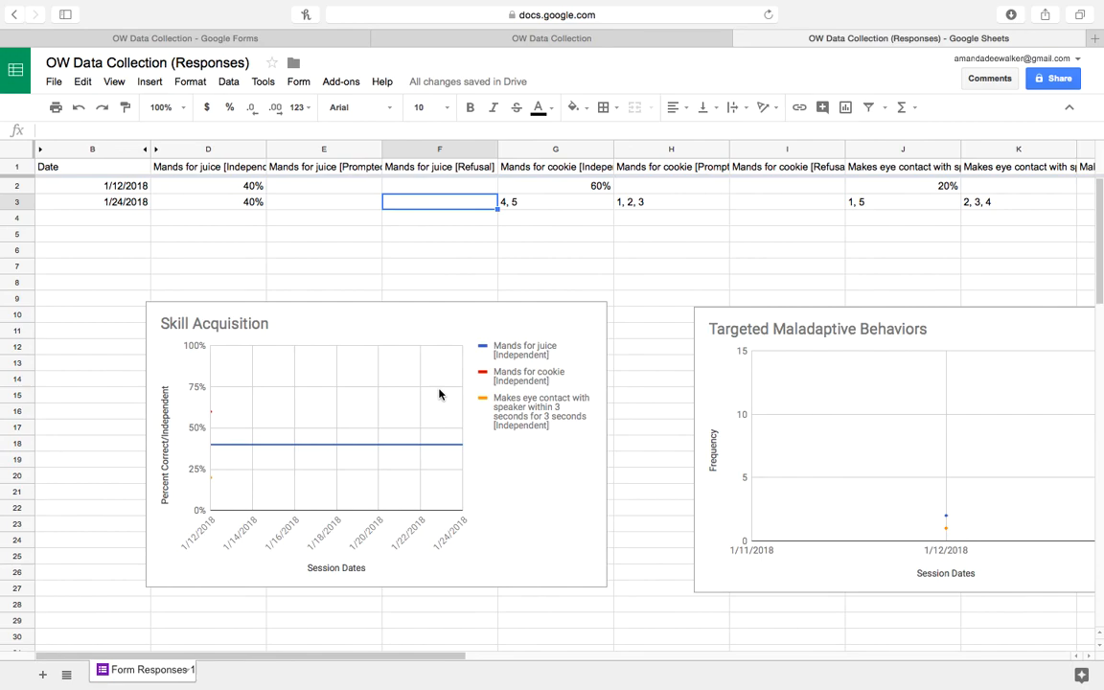
Enter 20% in G3 for cookie independence and clear the cookie Prompted cell H3.
click(538, 204)
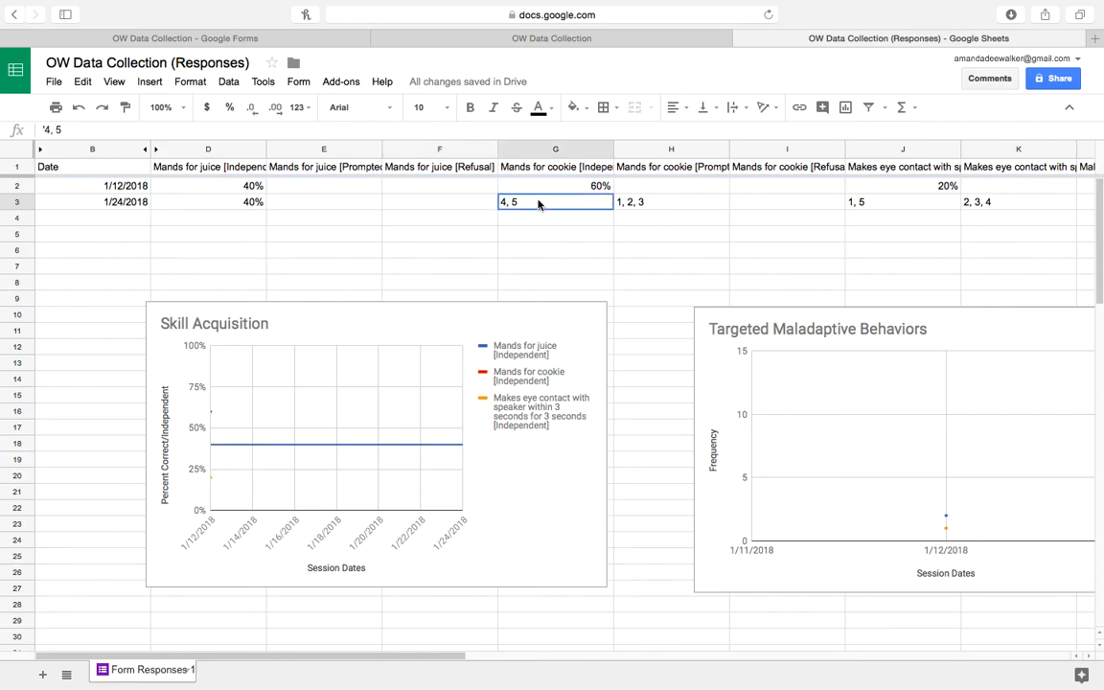
text(20%)
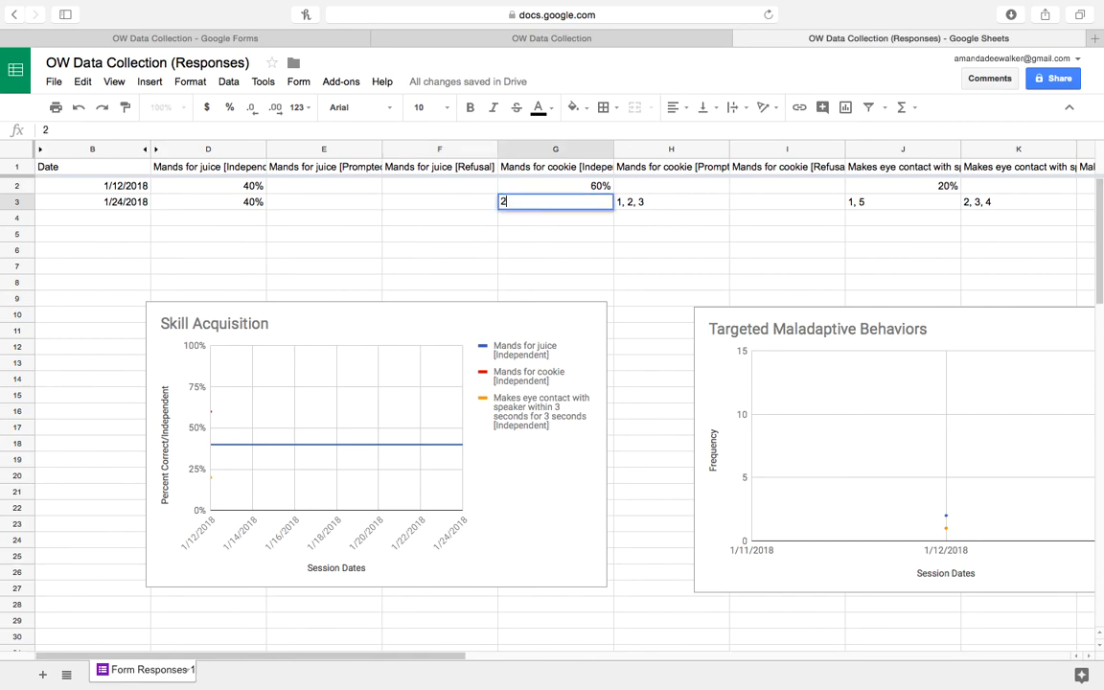
key(Tab)
key(Delete)
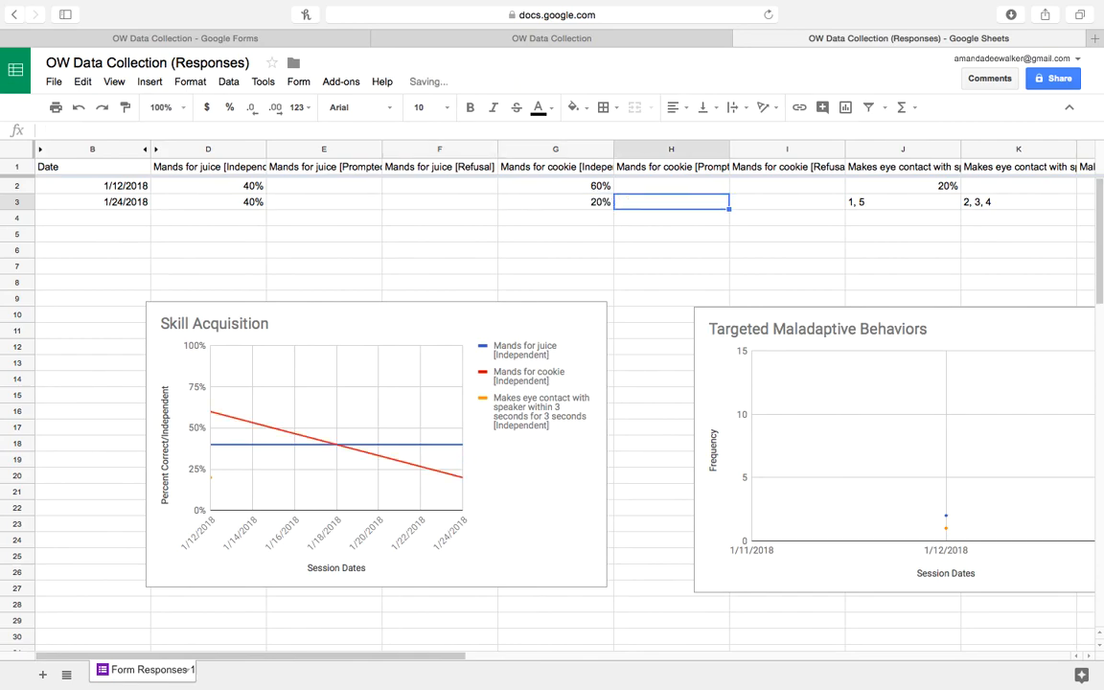
key(Tab)
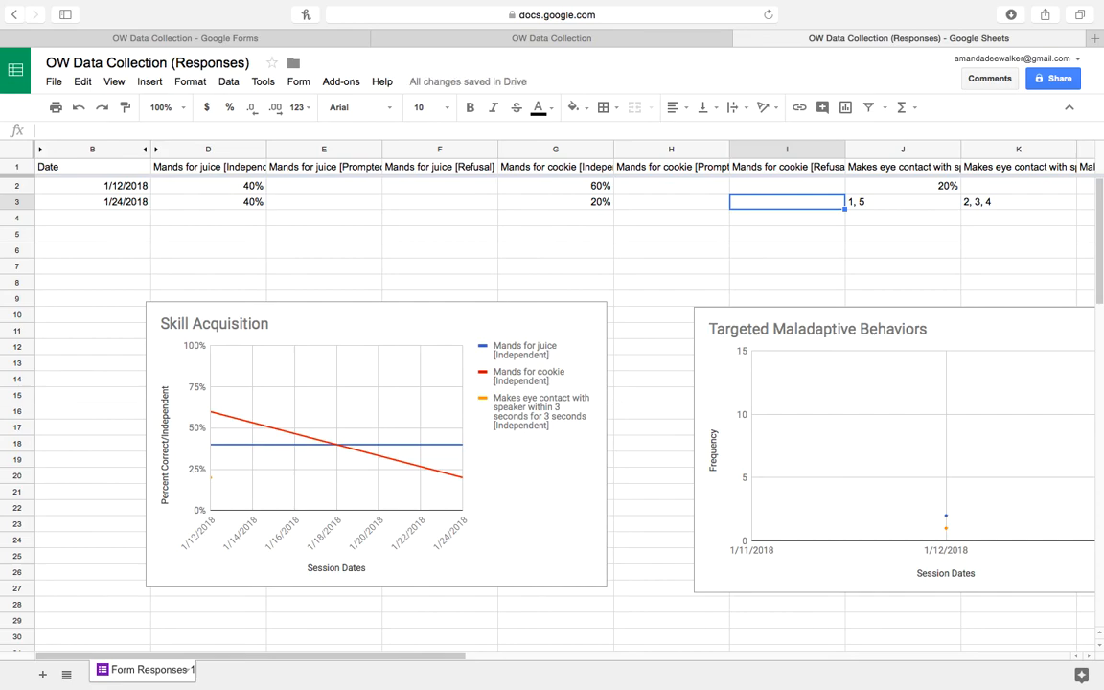
Enter 20% in J3 for eye-contact independence and clear the eye-contact Prompted cell K3.
key(Tab)
text(20%)
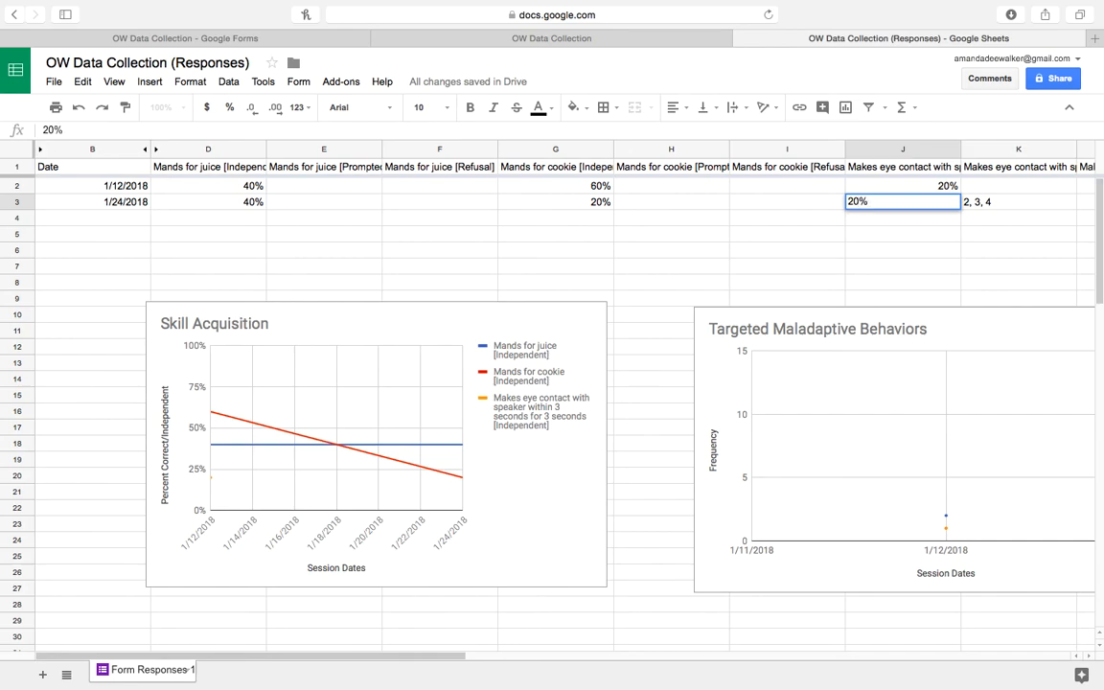
key(Tab)
key(Delete)
key(Tab)
key(Tab)
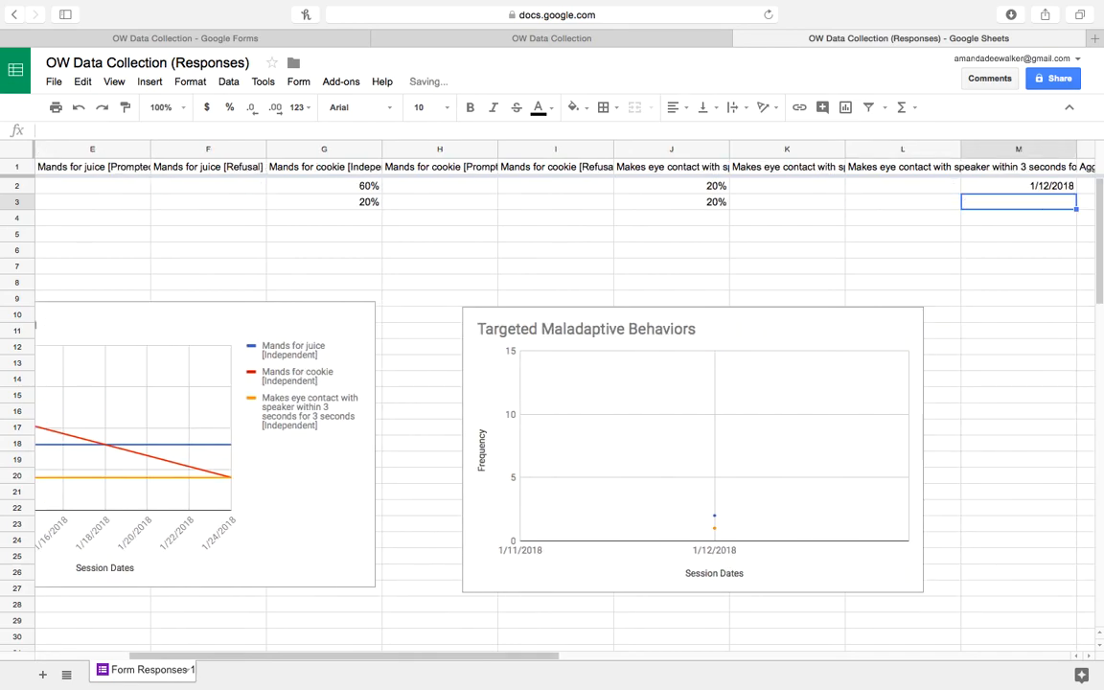
Check the behavior count and date columns, then return to the 1/24/2018 date in B3.
key(Right)
key(Right)
key(Right)
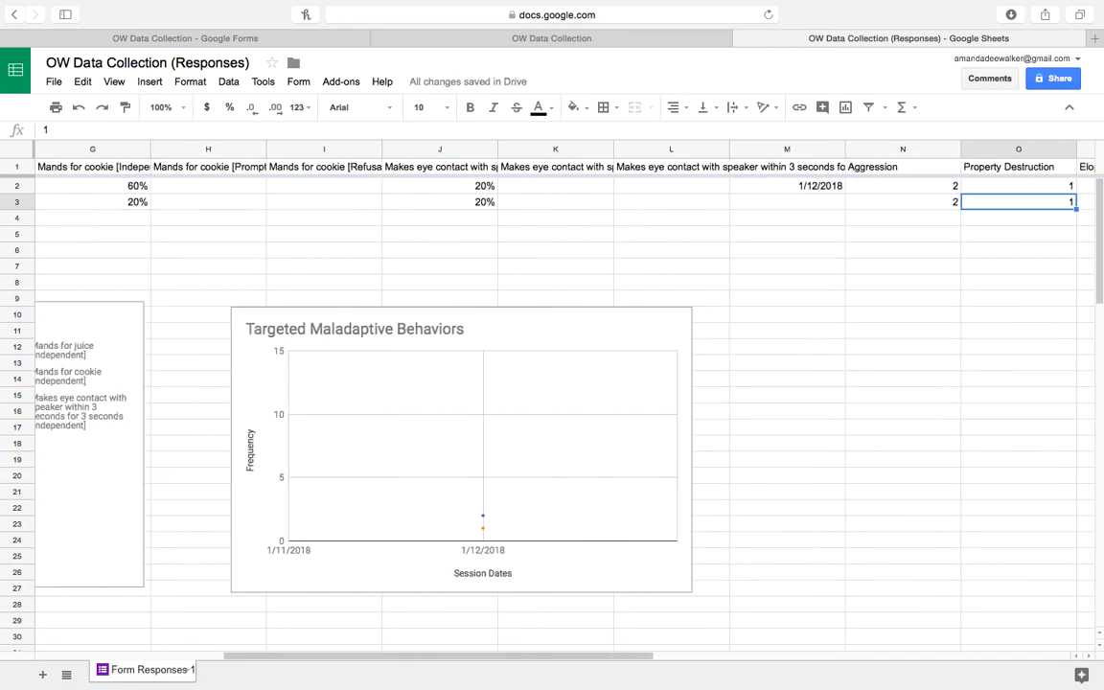
key(Left)
key(Left)
key(Left)
key(Right)
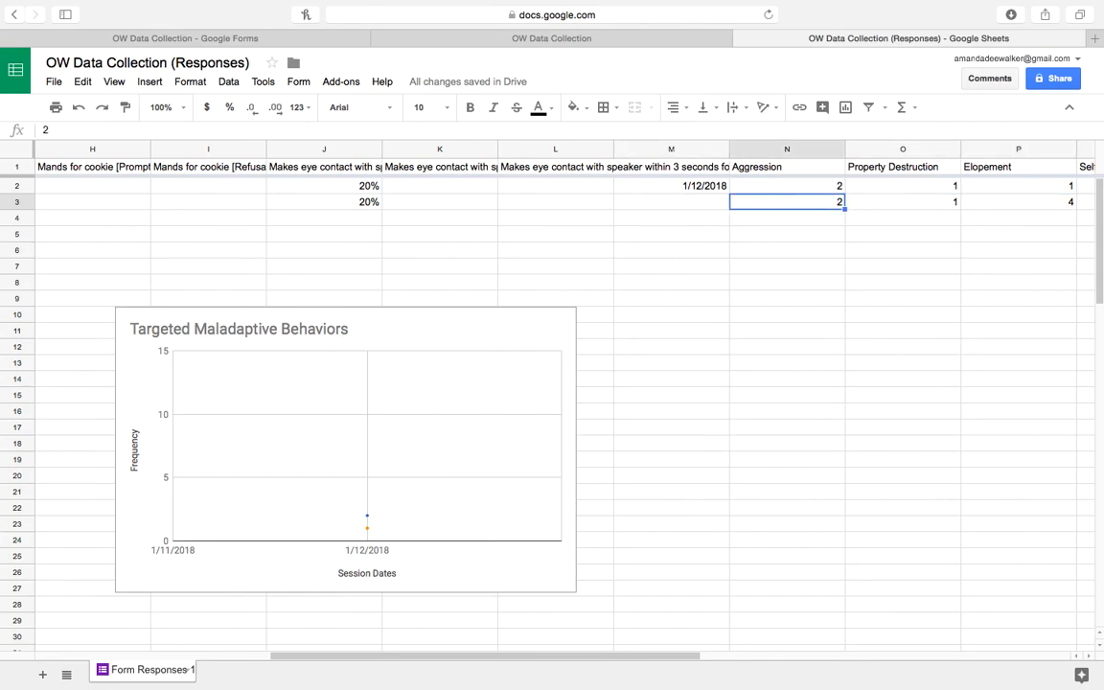
key(Up)
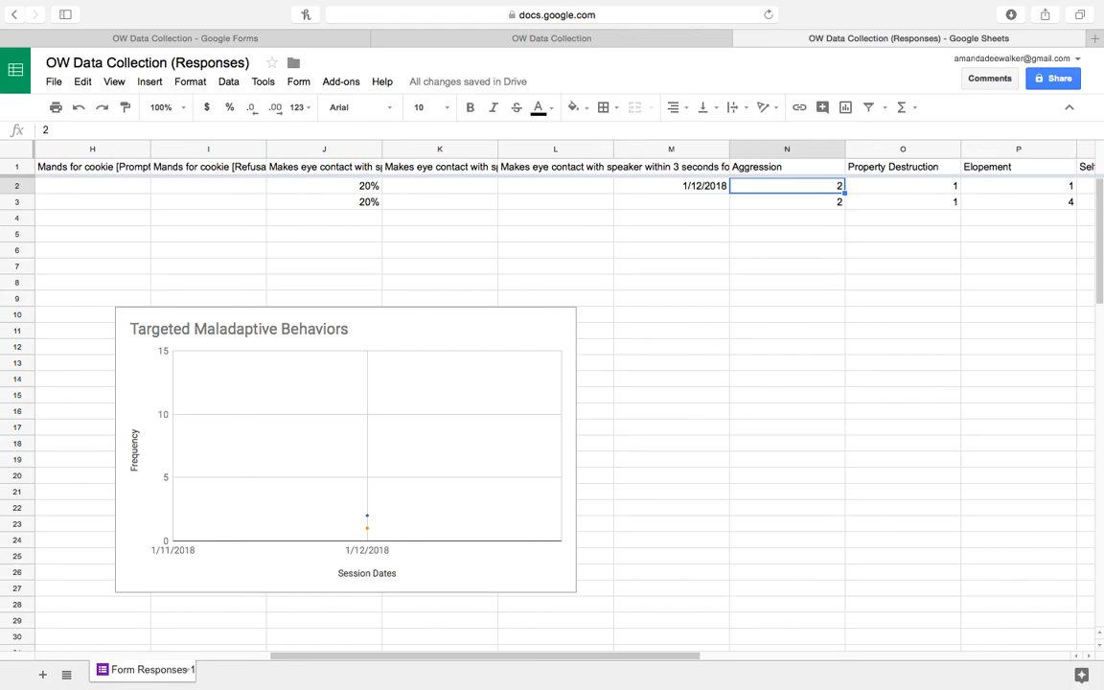
key(Left)
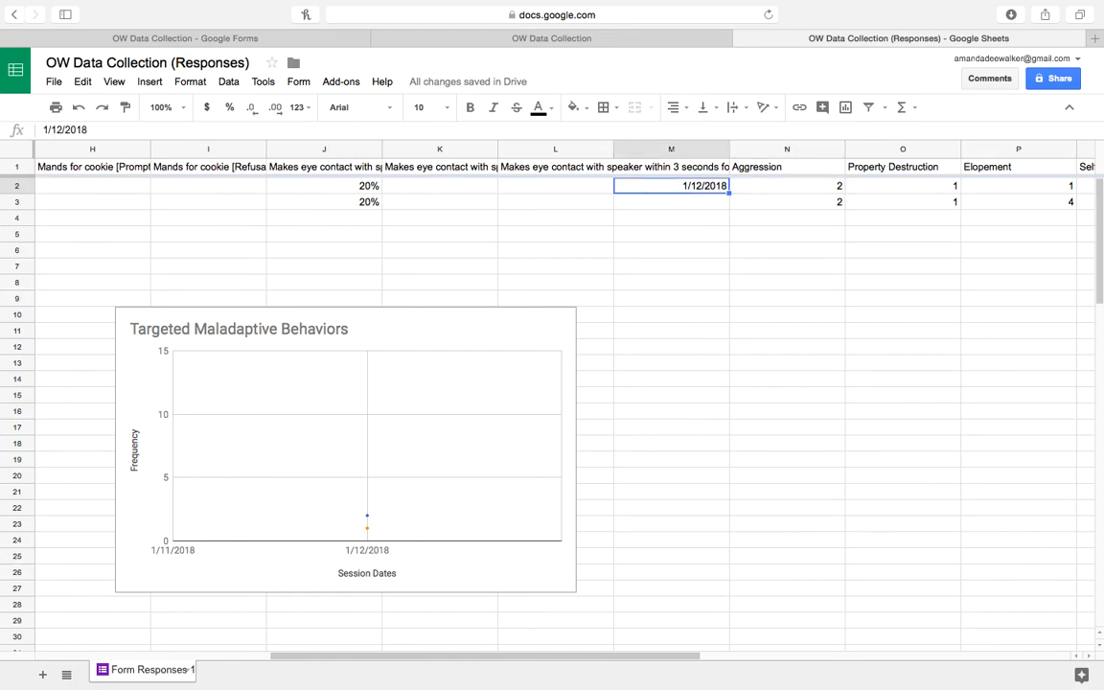
key(Down)
key(Left)
key(Left)
key(Left)
key(Left)
key(Left)
key(Left)
key(Left)
key(Left)
key(Left)
key(Left)
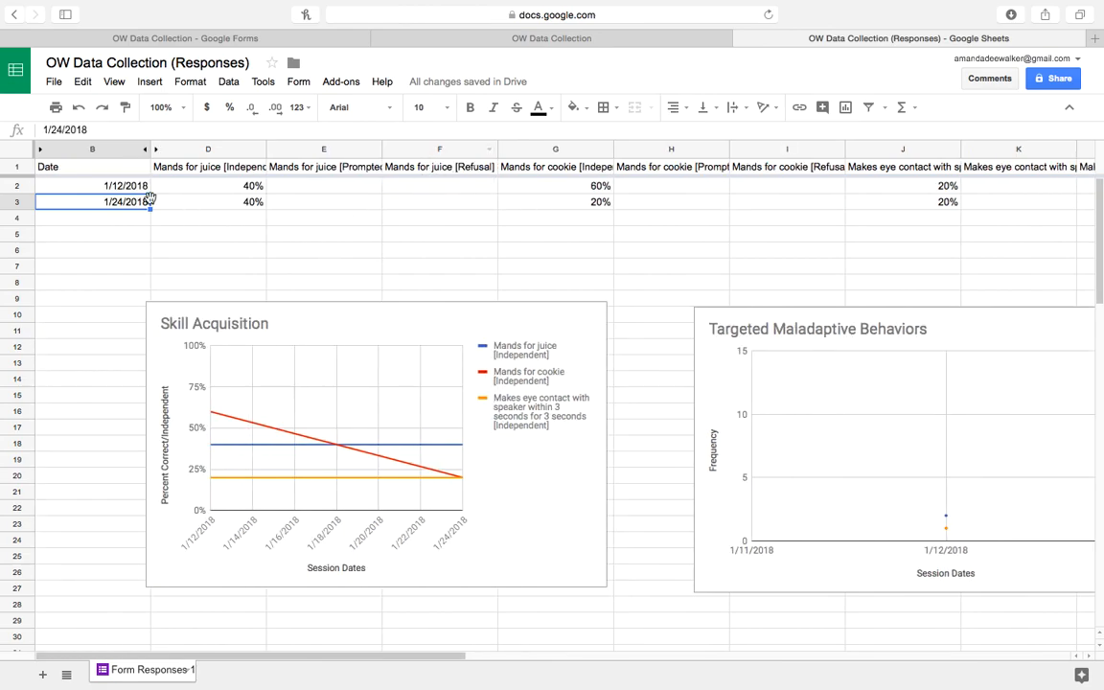
Copy the 1/24/2018 date from B3 into M3 as the second behavior date.
right_click(132, 209)
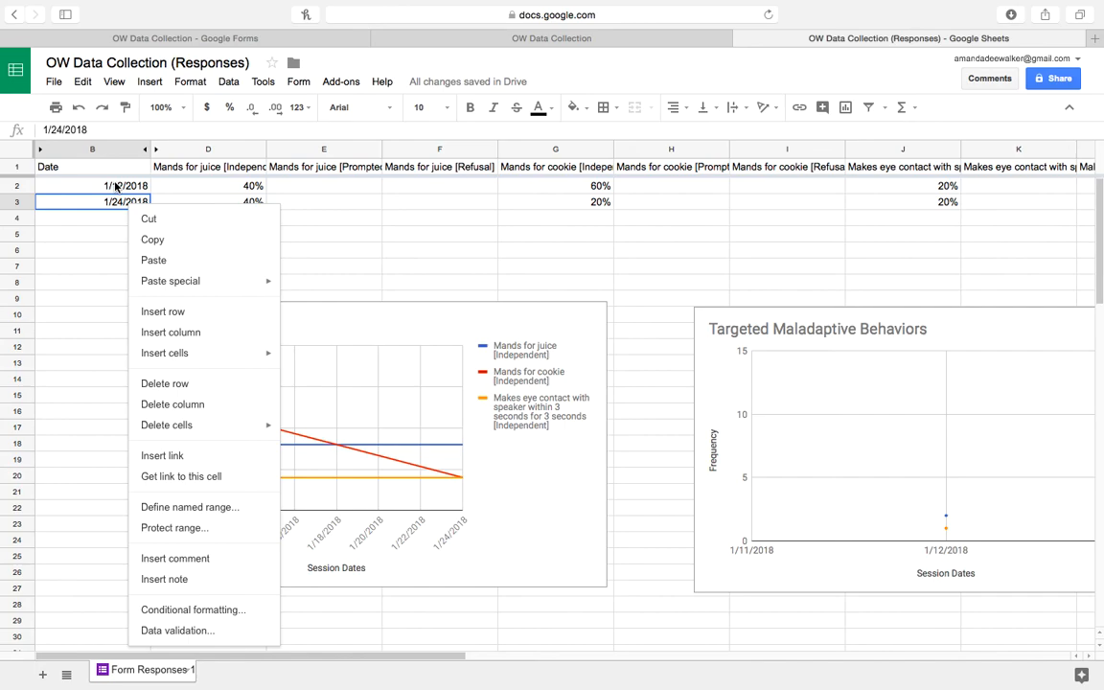
click(108, 203)
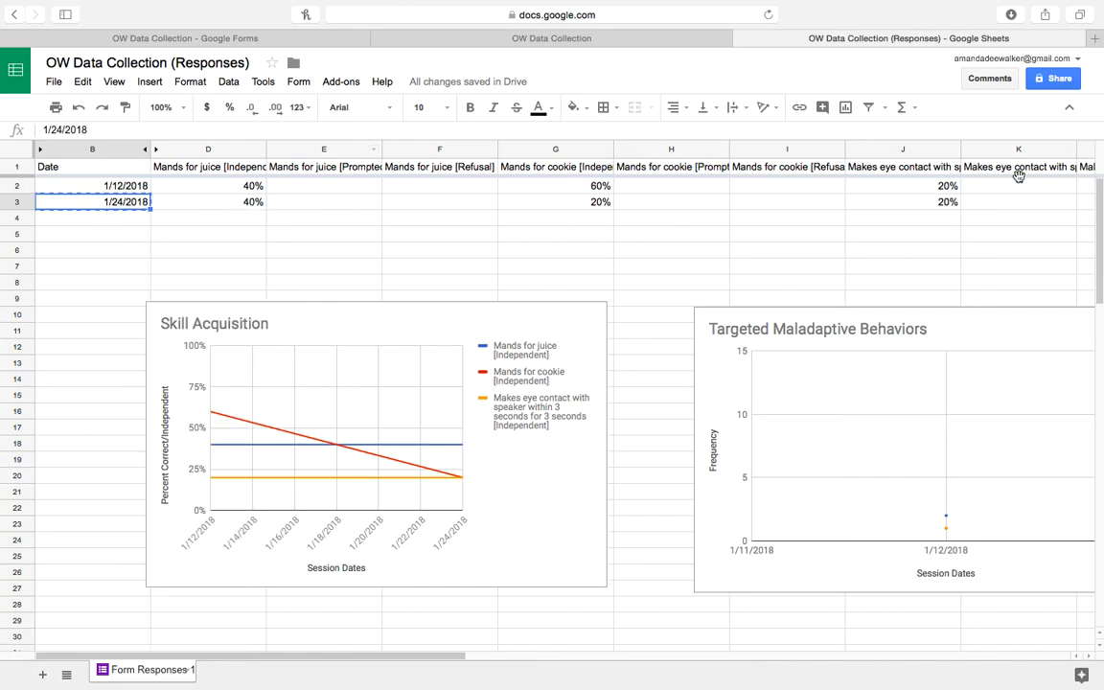
key(Right)
key(Right)
key(Right)
key(Right)
key(Right)
key(Right)
key(Right)
key(Right)
key(Right)
key(Right)
key(Right)
key(Right)
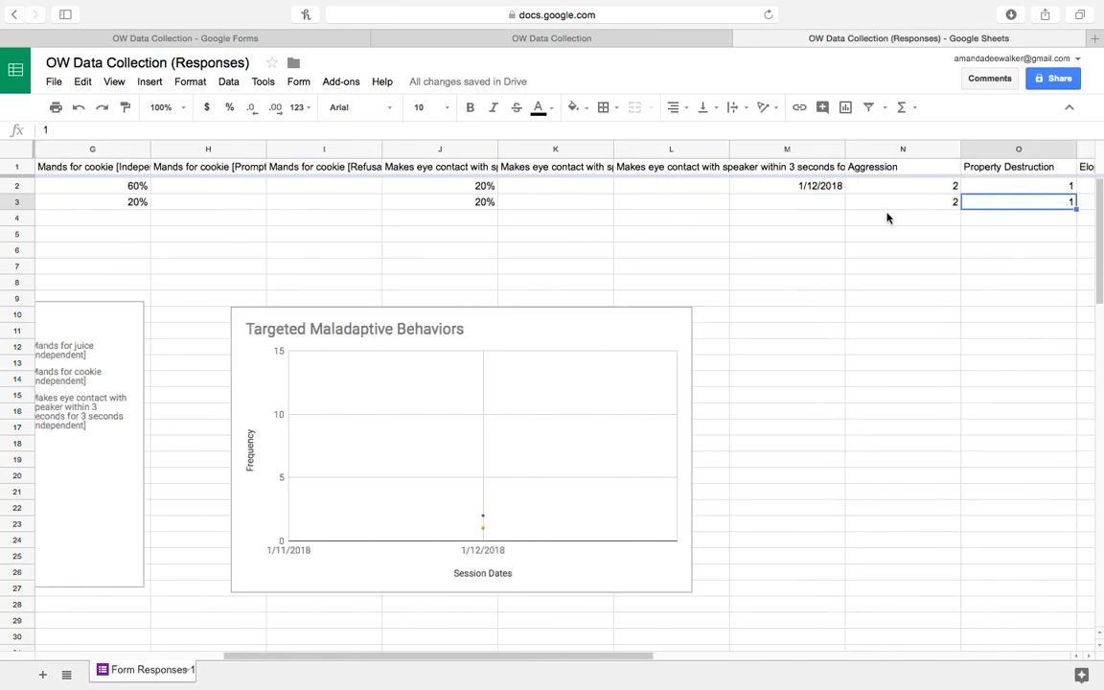
click(837, 201)
key(ctrl+v)
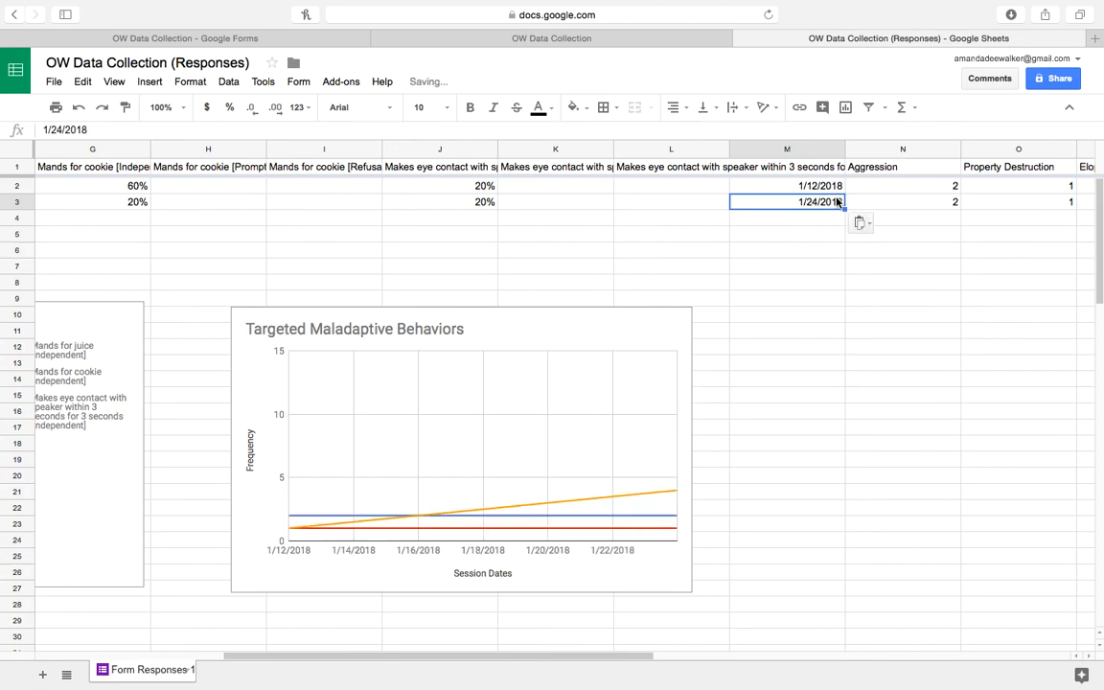
click(893, 220)
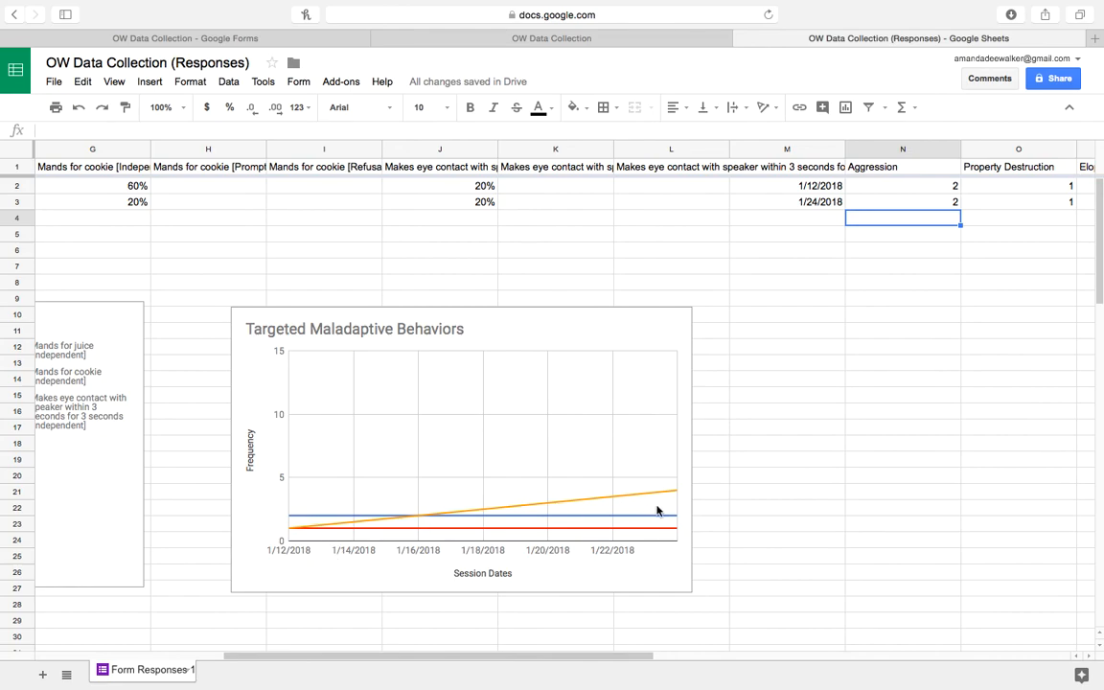
click(573, 235)
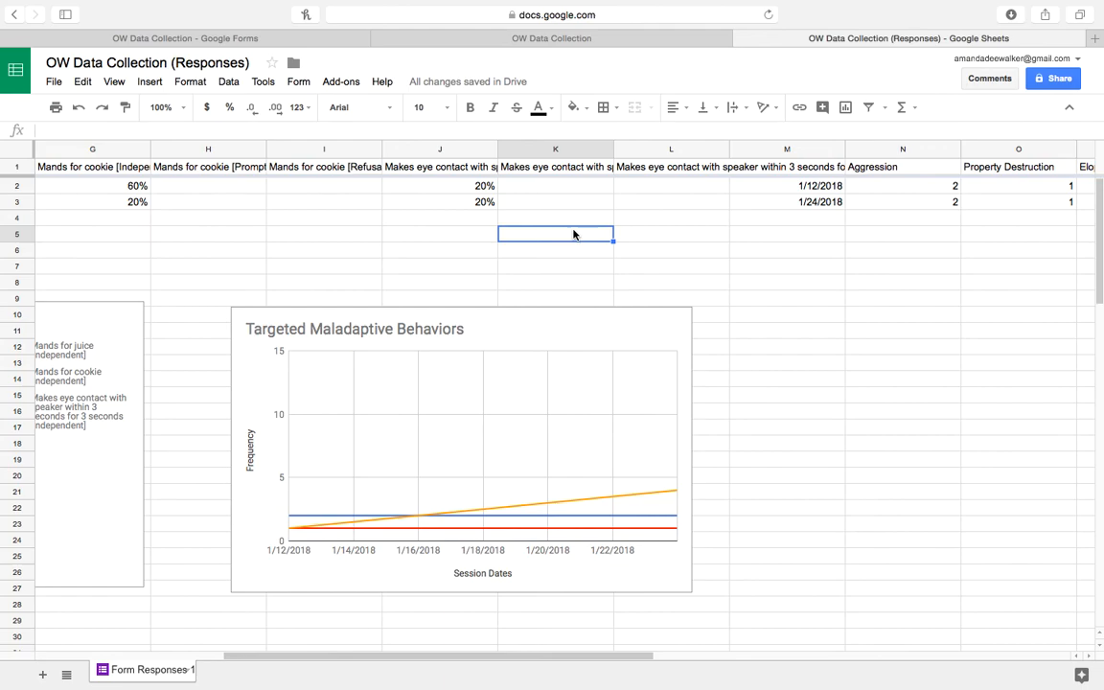
key(Left)
key(Left)
key(Left)
key(Left)
key(Left)
key(Left)
key(Left)
key(Left)
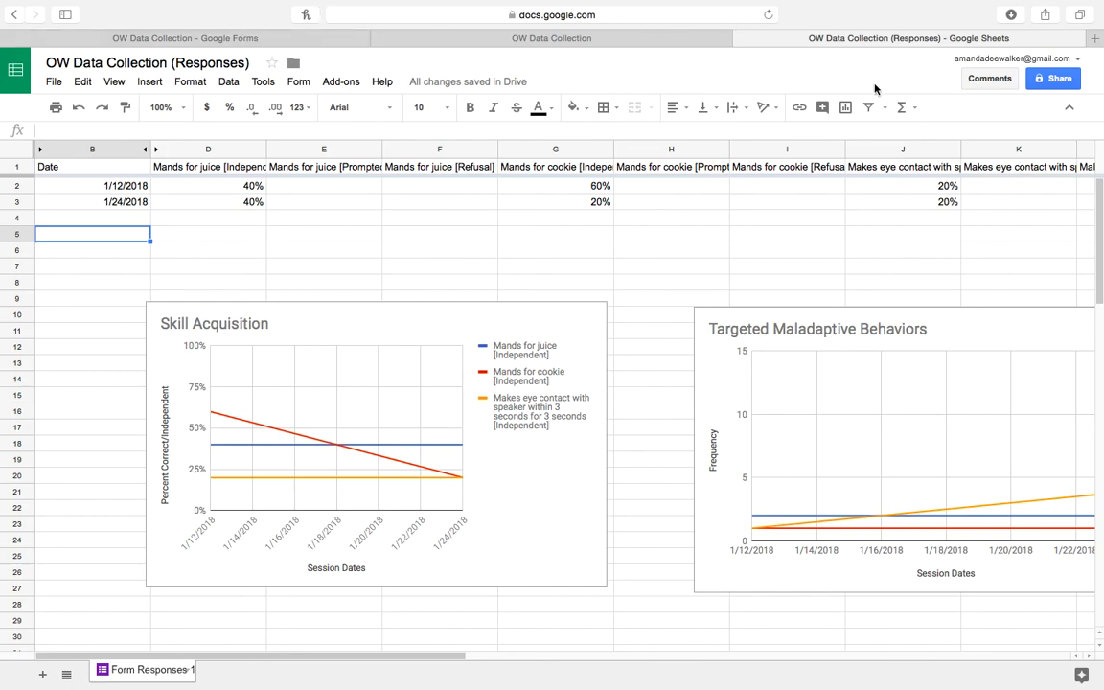
From Forms home, open the AA Data Collection form and open its 6 responses in the linked sheet.
click(199, 40)
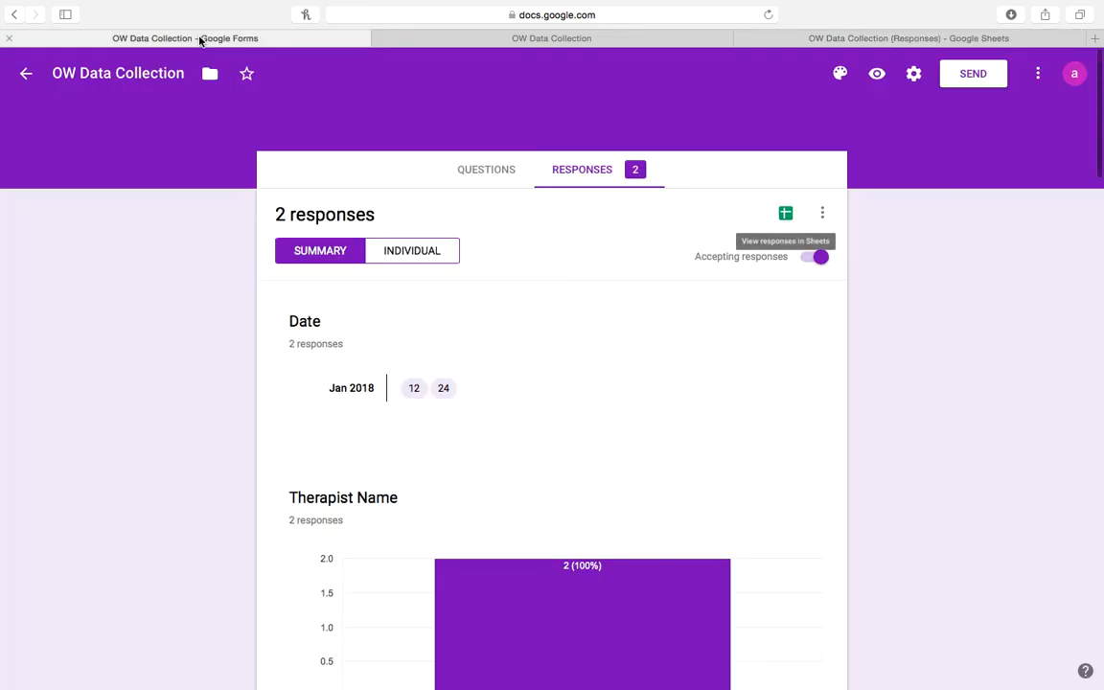
click(22, 73)
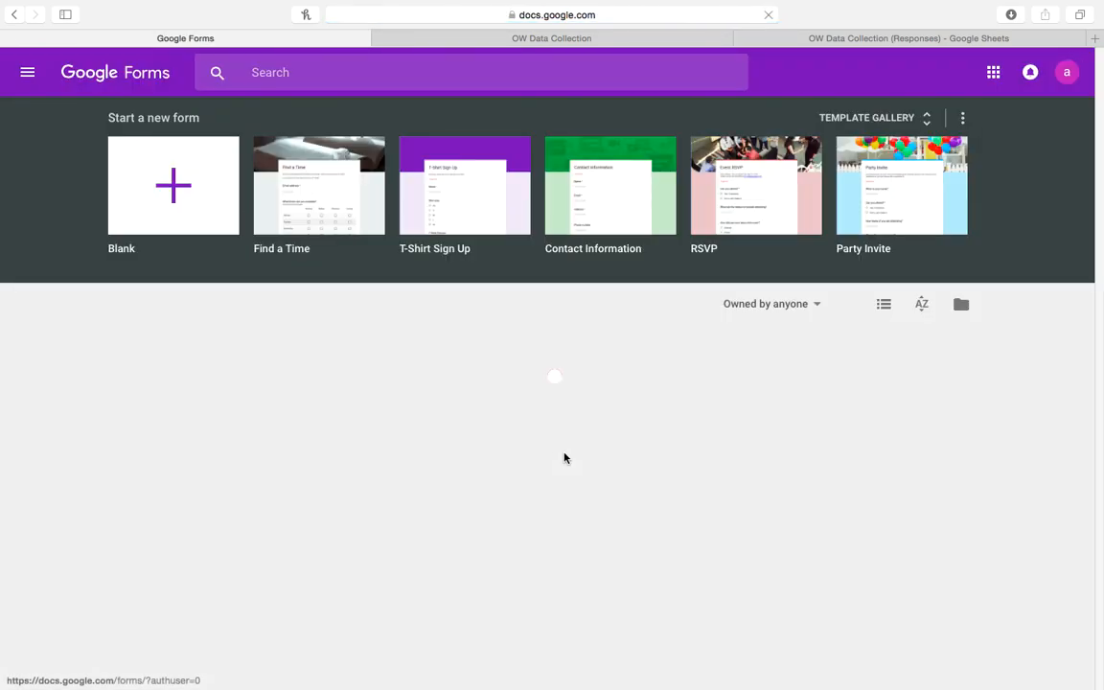
scroll(187, 383, down, 3)
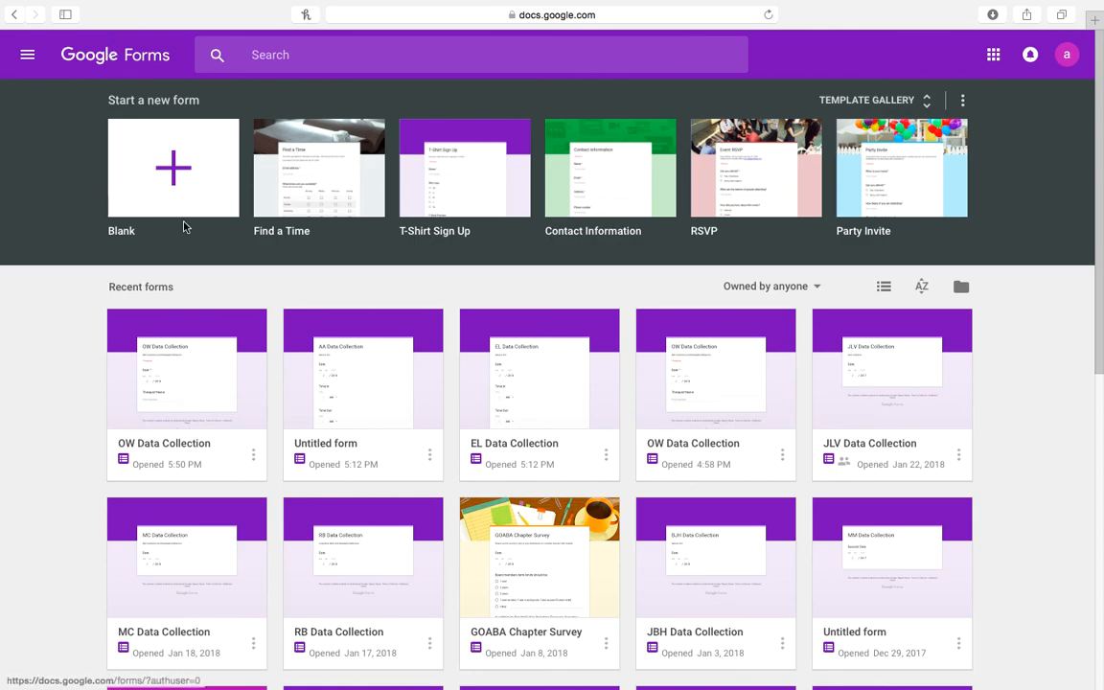
click(310, 334)
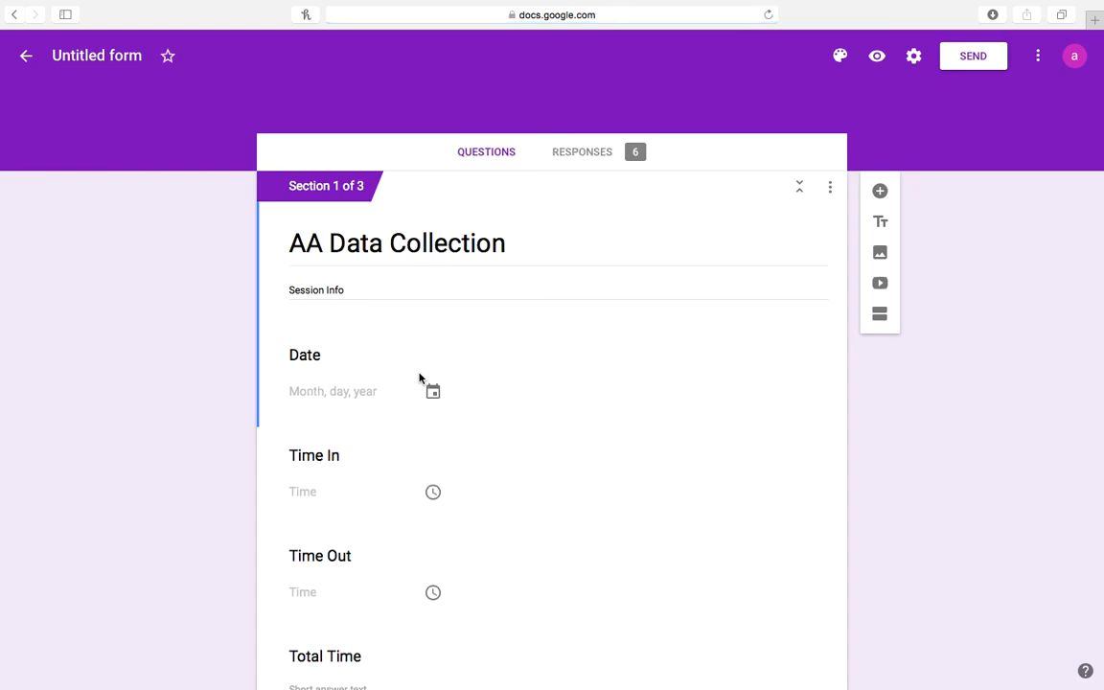
click(578, 155)
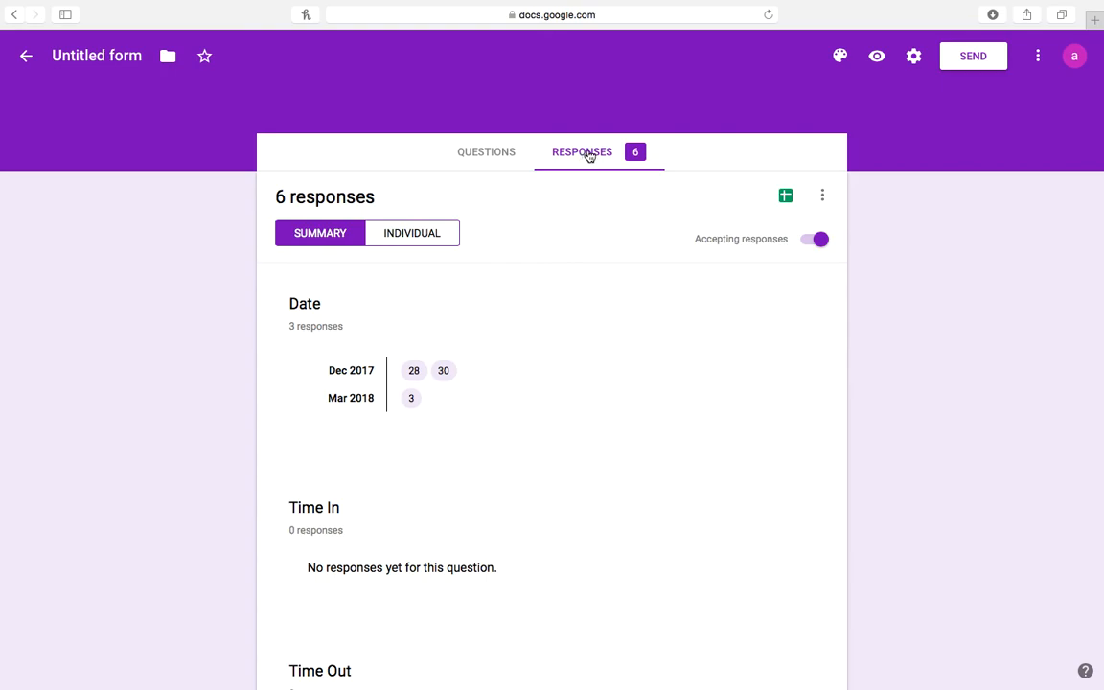
click(787, 197)
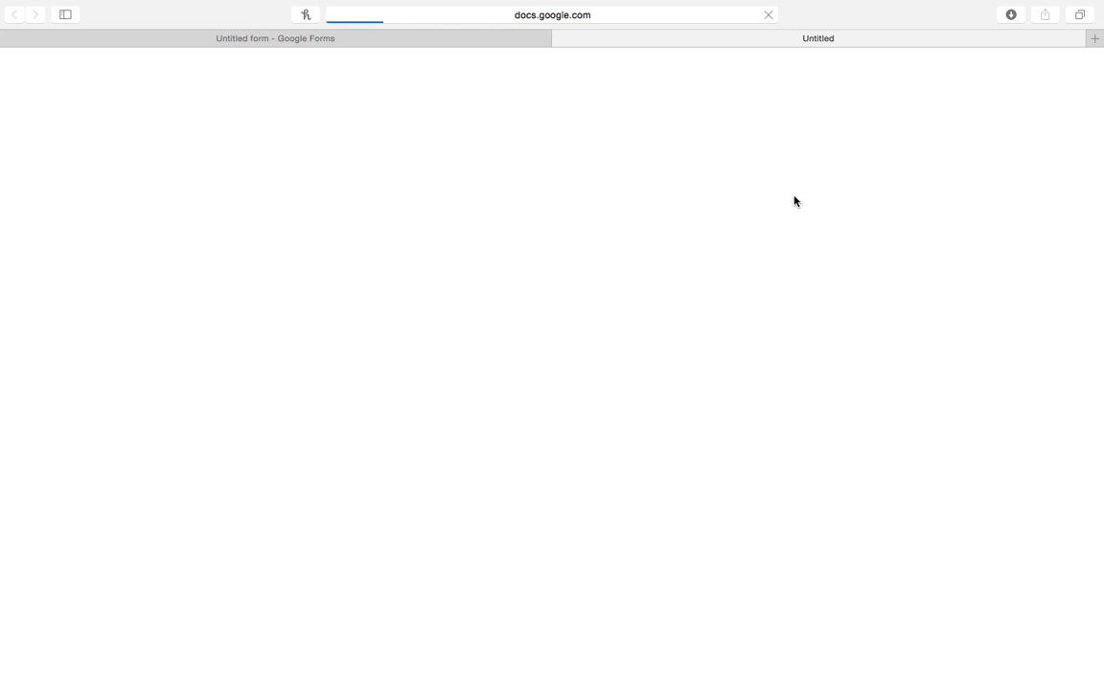
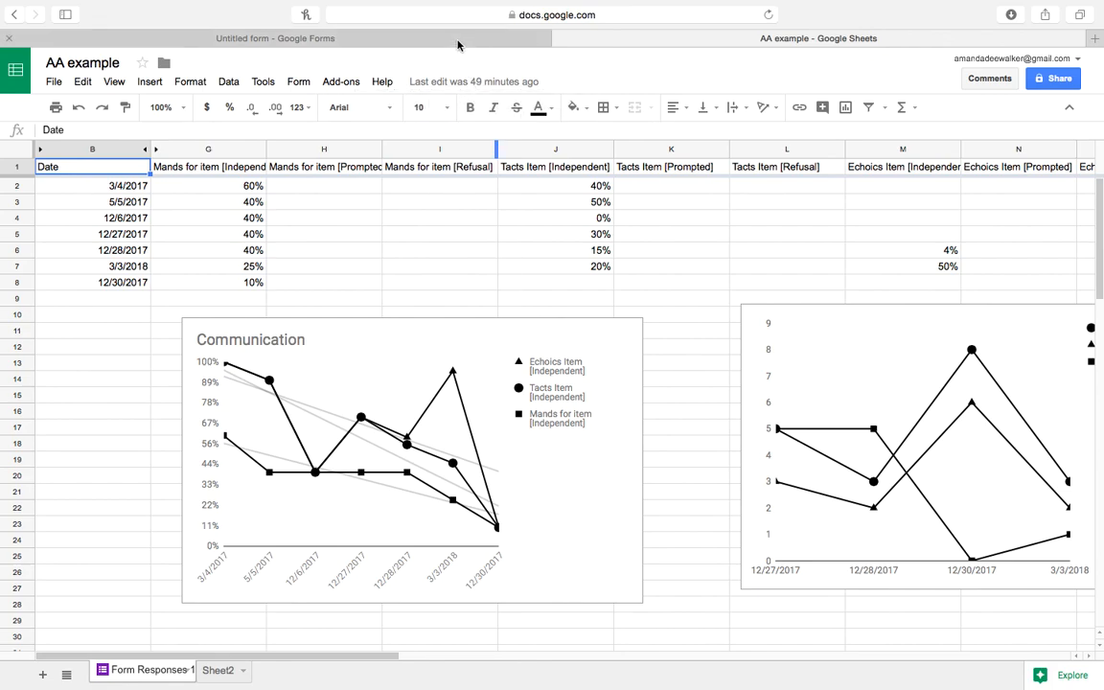
Return to the AA Data Collection form's questions editor from the responses summary.
click(388, 39)
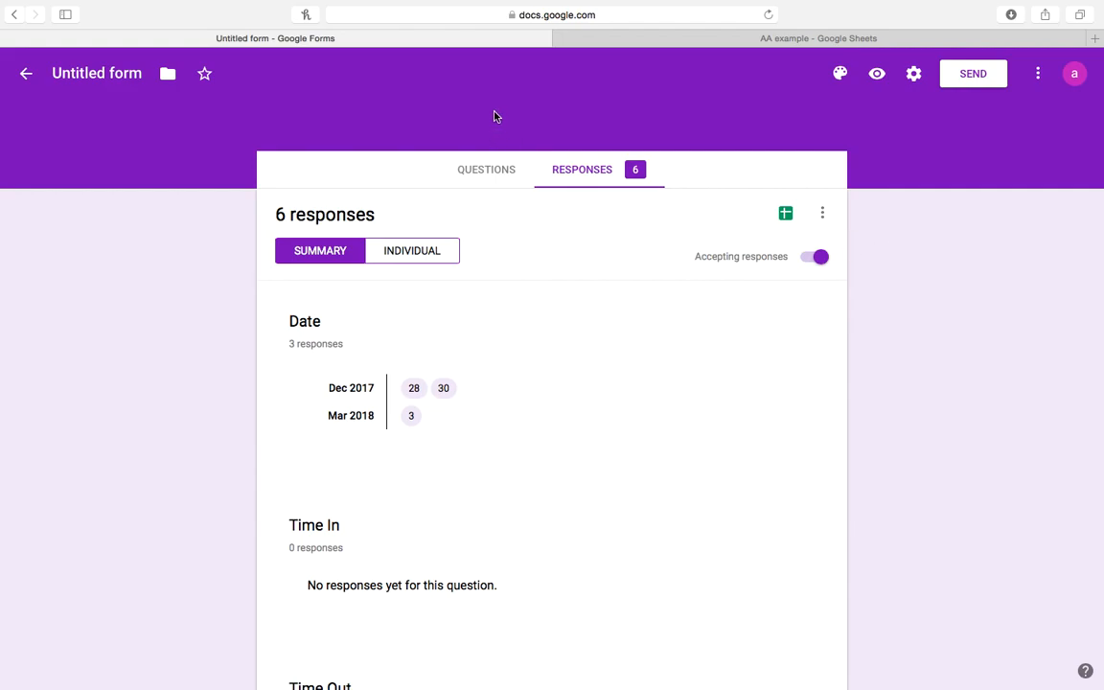
click(484, 179)
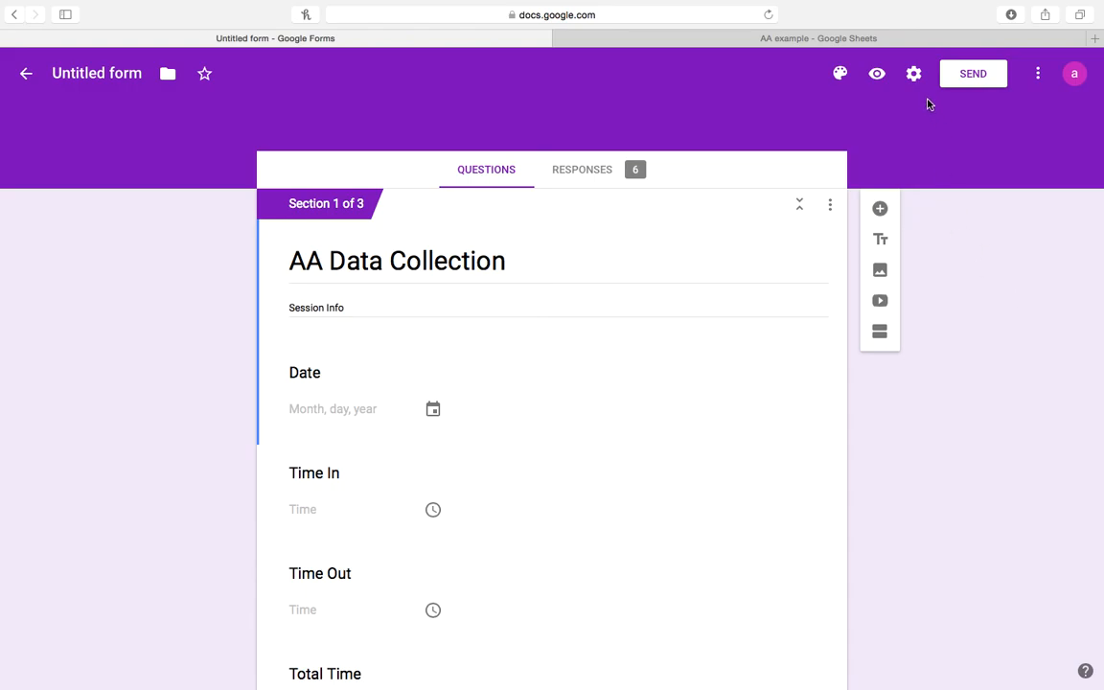
Email the form to the suggested recipient contact with 'Include form in email' checked.
click(976, 83)
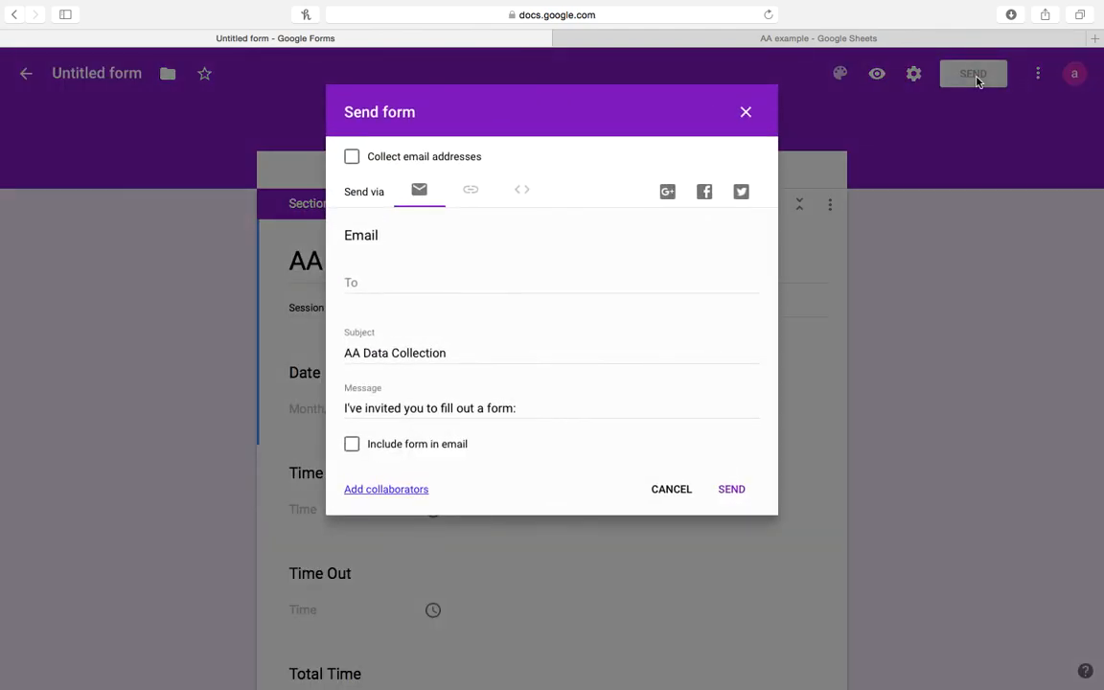
click(475, 281)
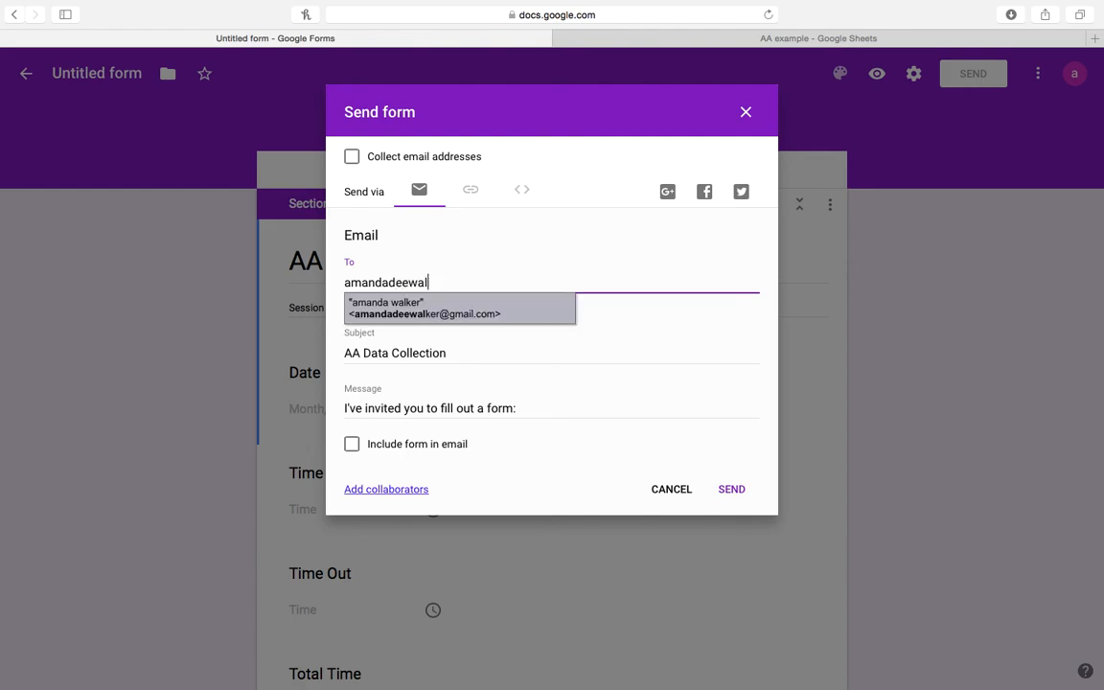
click(463, 313)
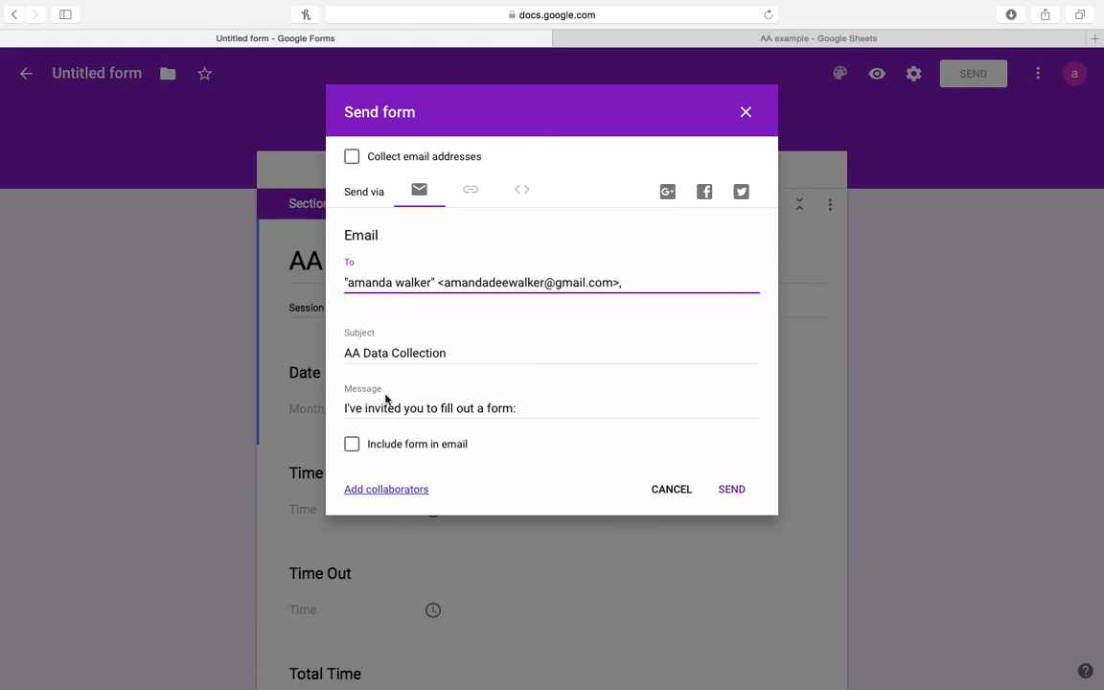
click(358, 448)
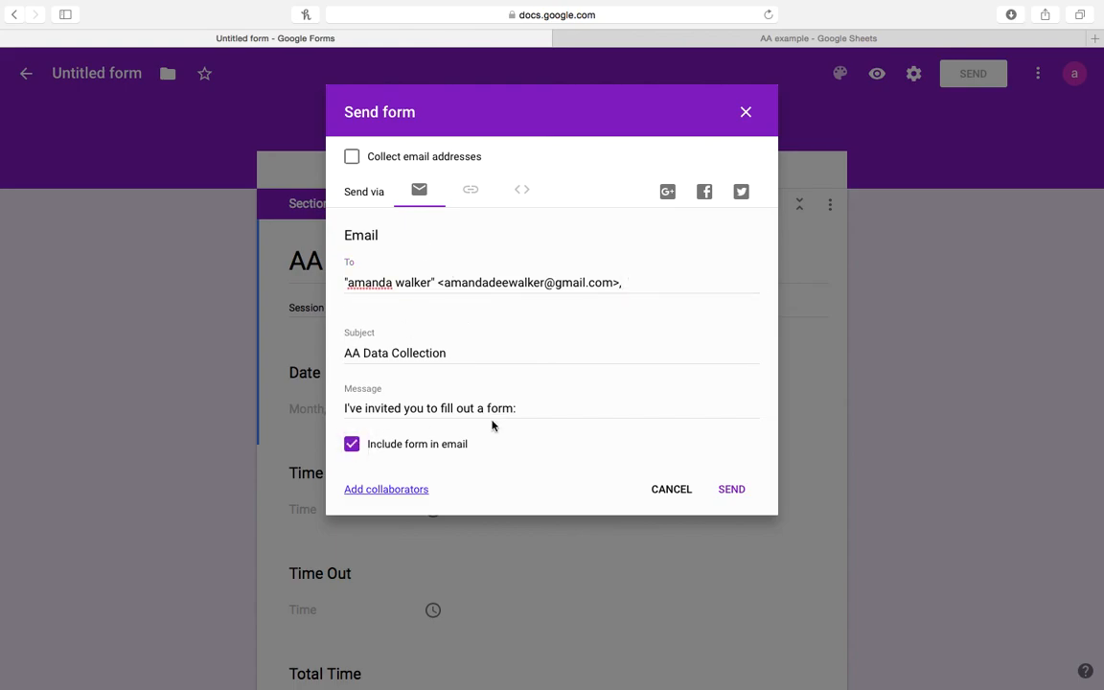
click(730, 493)
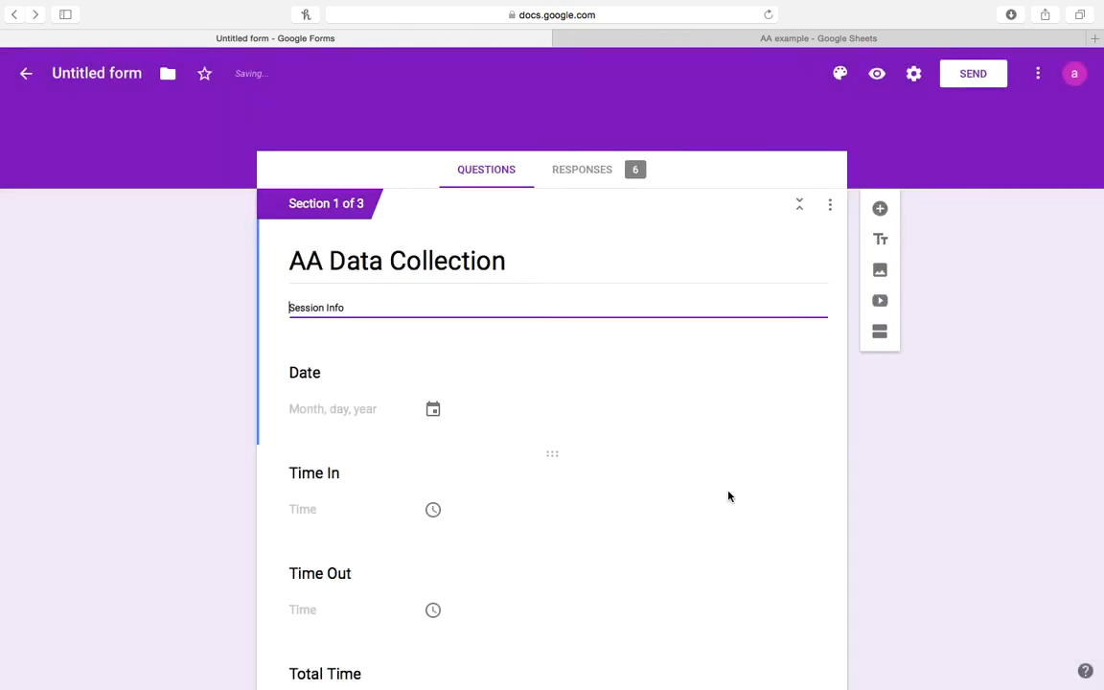
Open the live form in a new tab, copy its web address, and return to the editor.
click(876, 82)
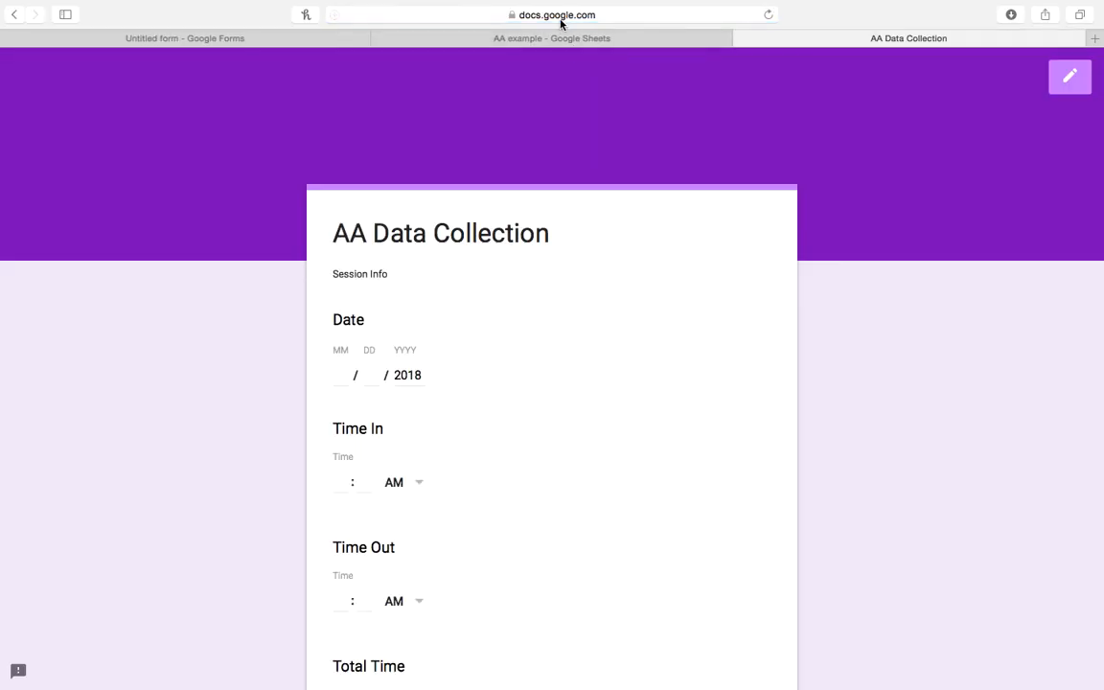
click(561, 15)
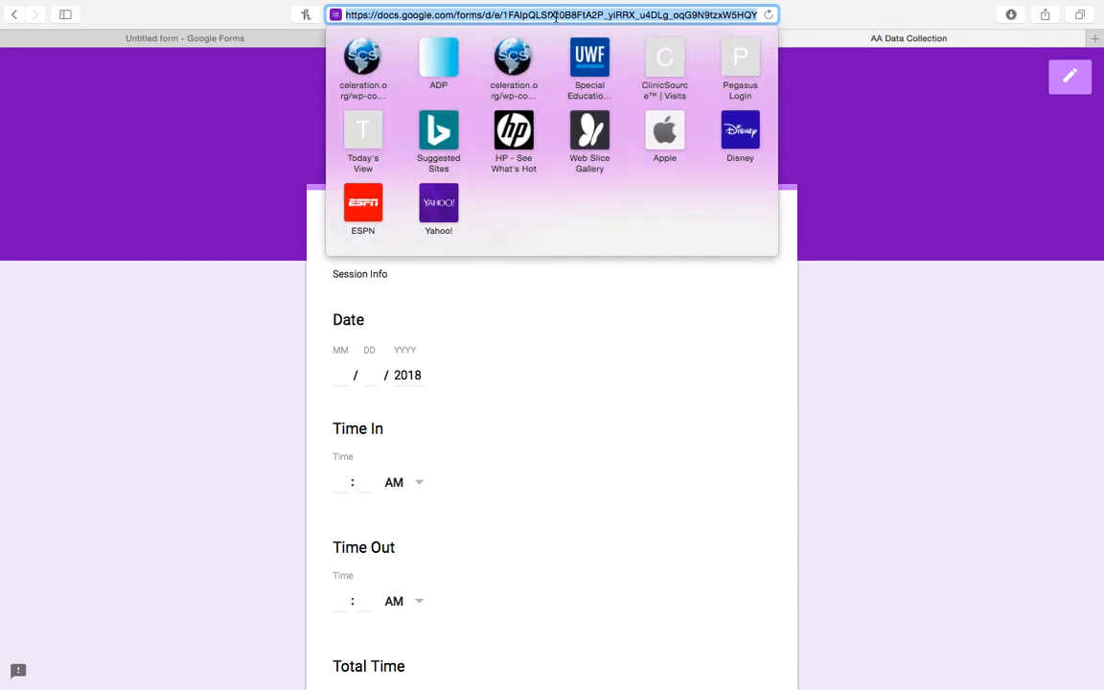
right_click(554, 15)
click(574, 97)
click(900, 290)
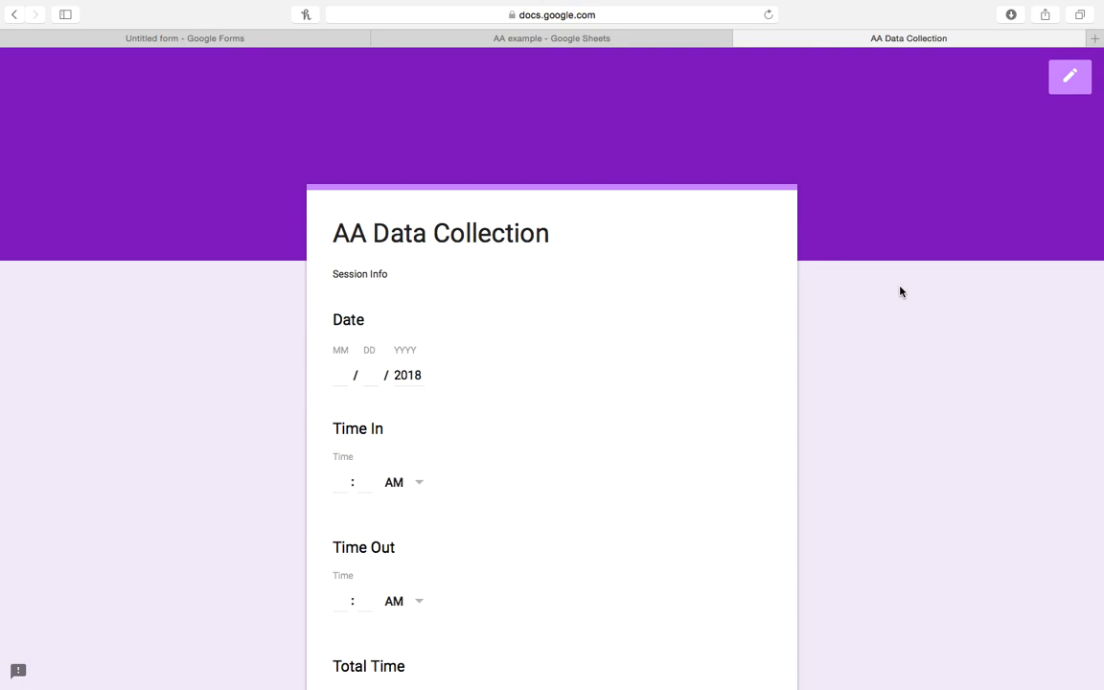
click(623, 42)
click(280, 40)
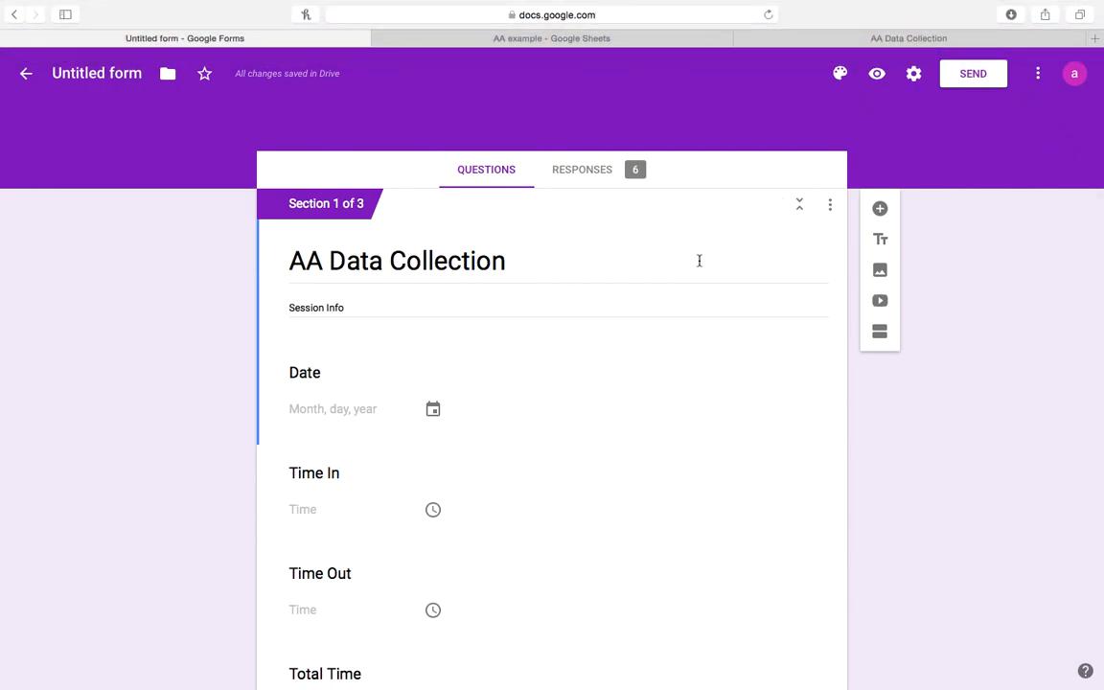
Open Add collaborators from the More menu and select the Invite people field.
click(1038, 75)
click(971, 294)
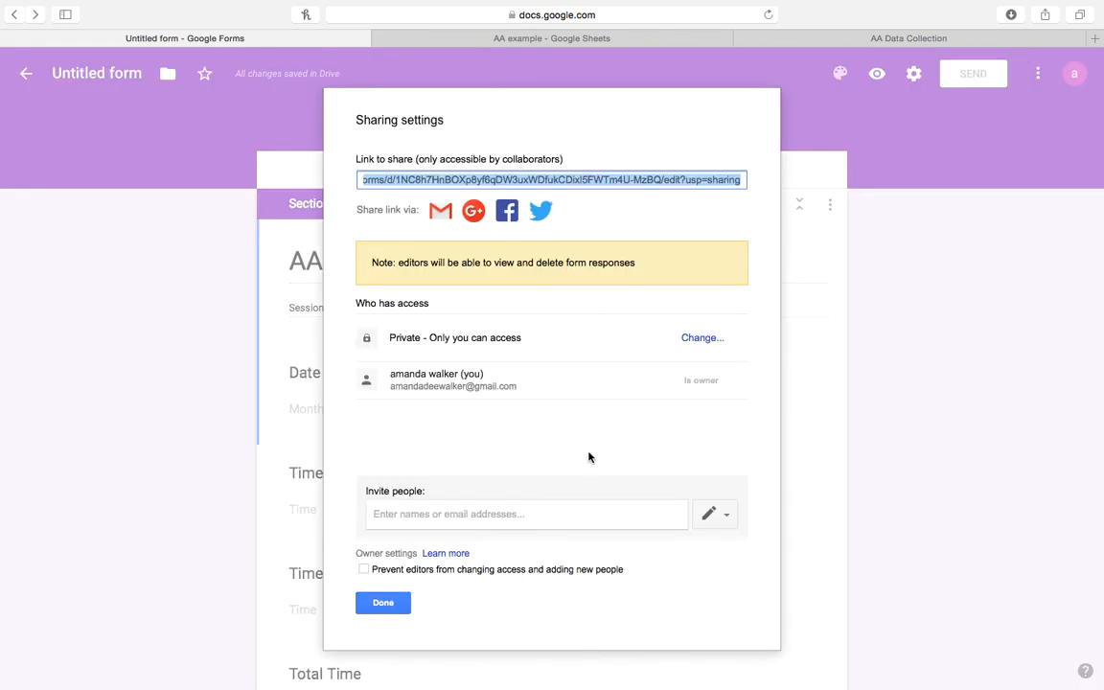
click(481, 520)
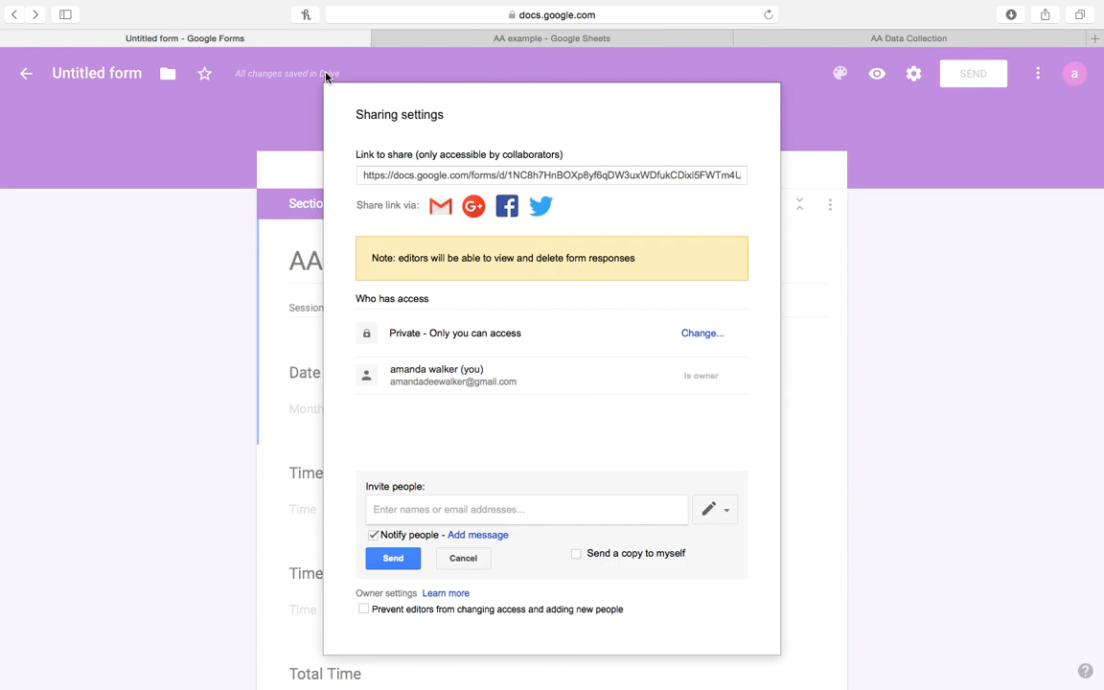
mouse_move(844, 4)
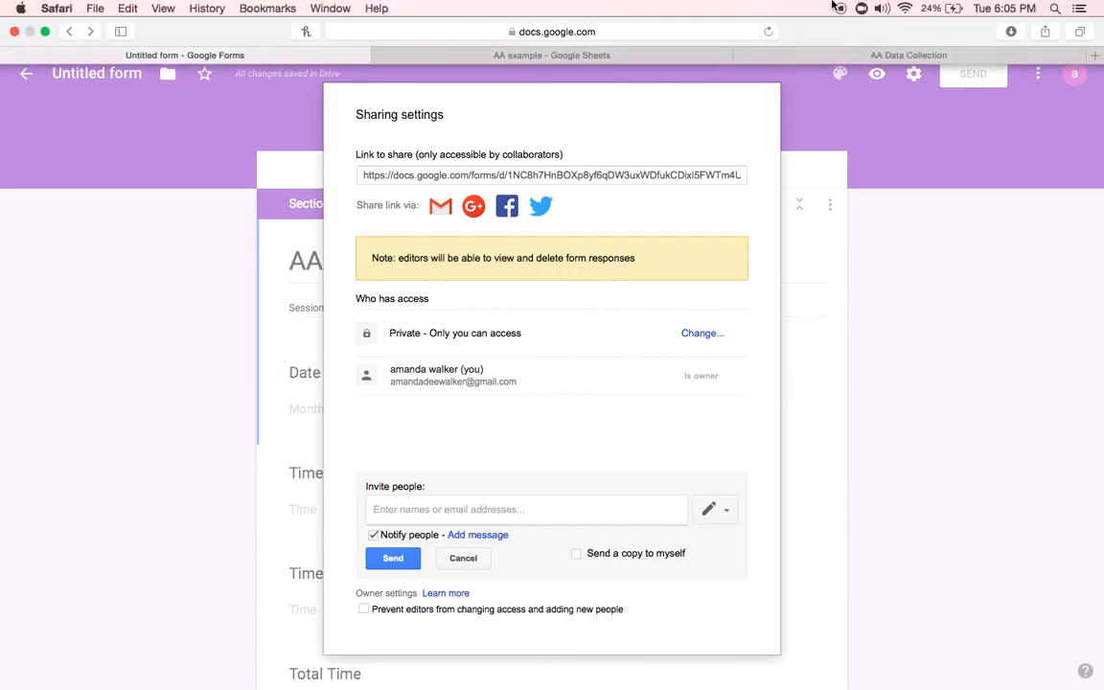